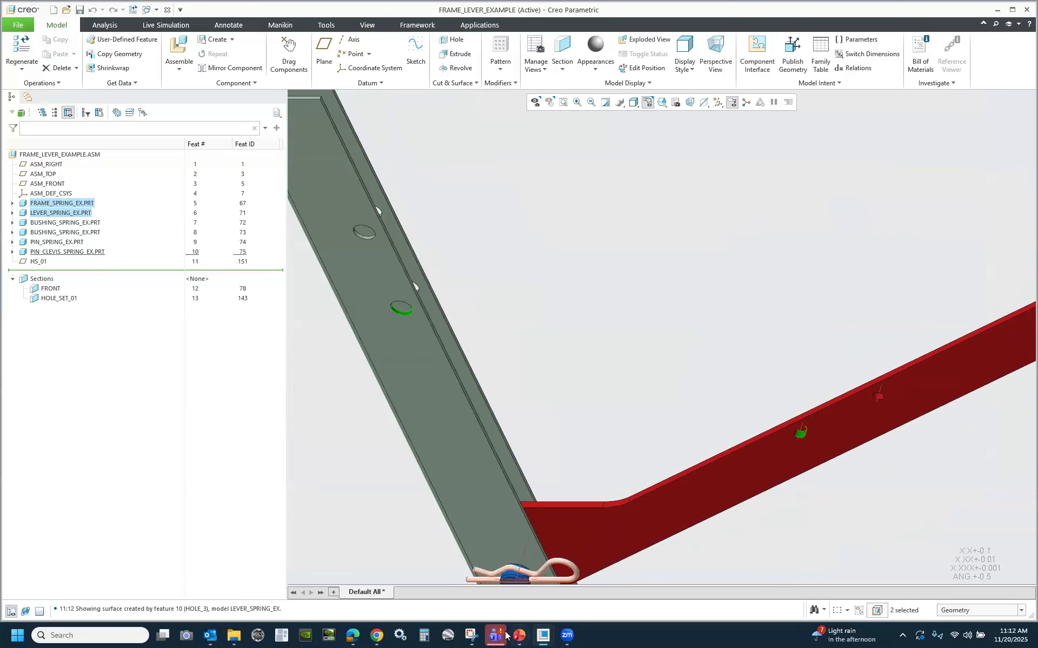
Switch to PowerPoint to review the slide with the tension spring dimensions and end styles, and return to the Creo assembly.
mouse_move(519, 635)
left_click(526, 593)
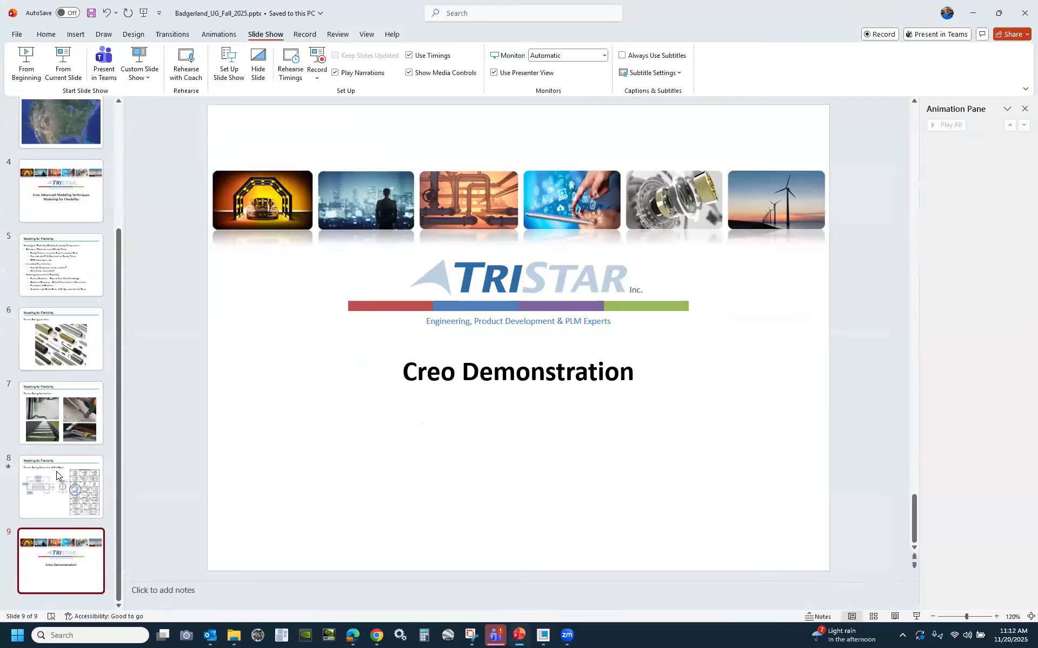
left_click(57, 476)
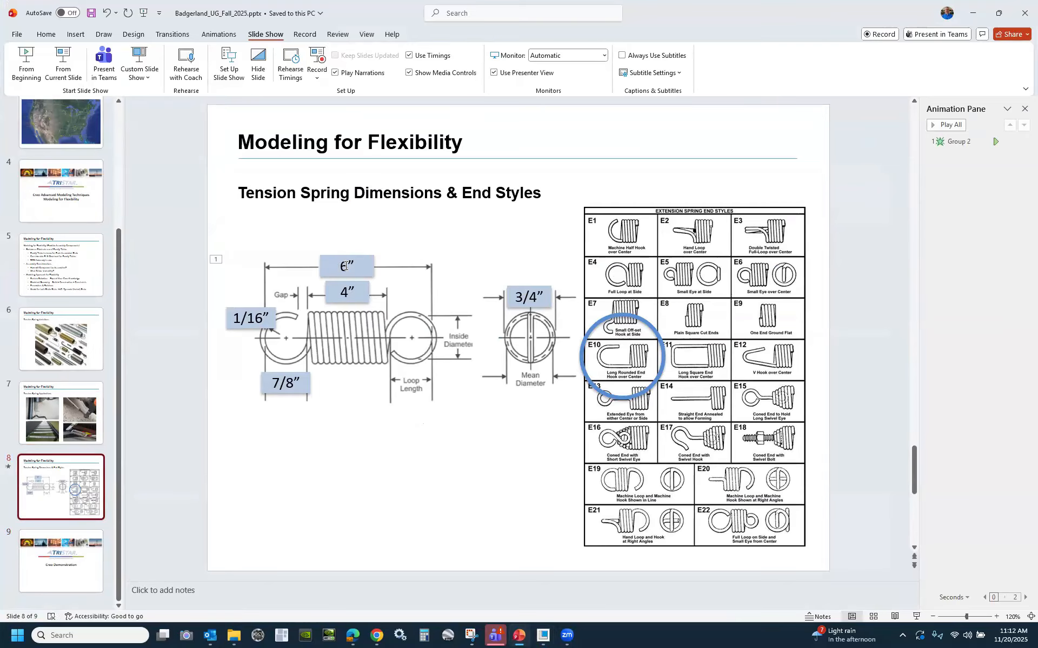
left_click(973, 15)
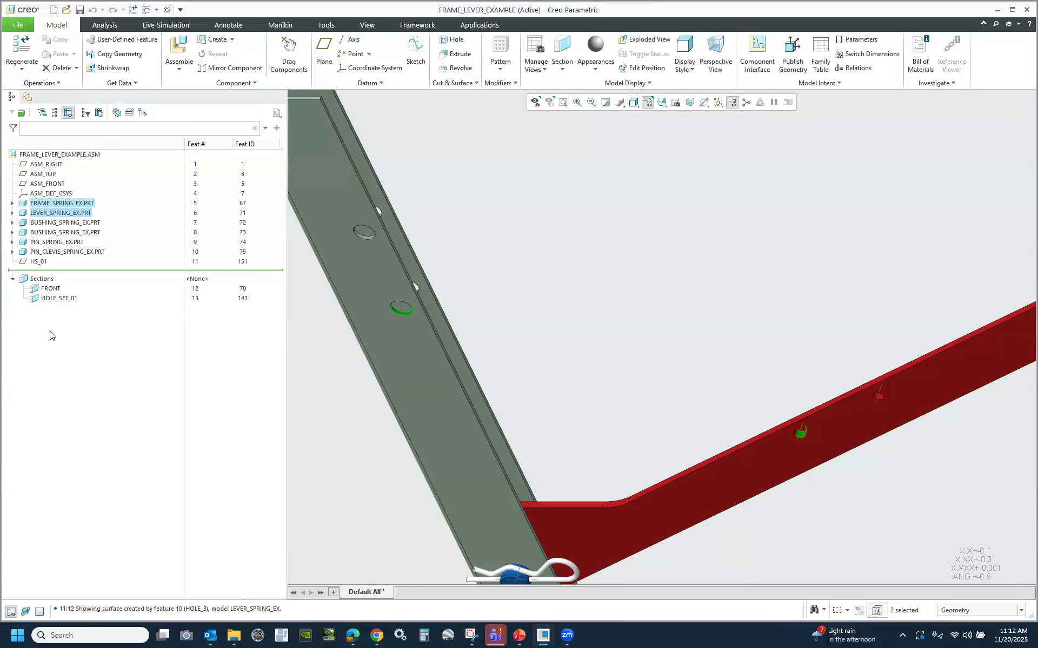
Examine the spring hole surfaces on the frame and the lever, selecting the lever's flat faces for comparison.
scroll(454, 238, "down", 5)
scroll(465, 352, "down", 2)
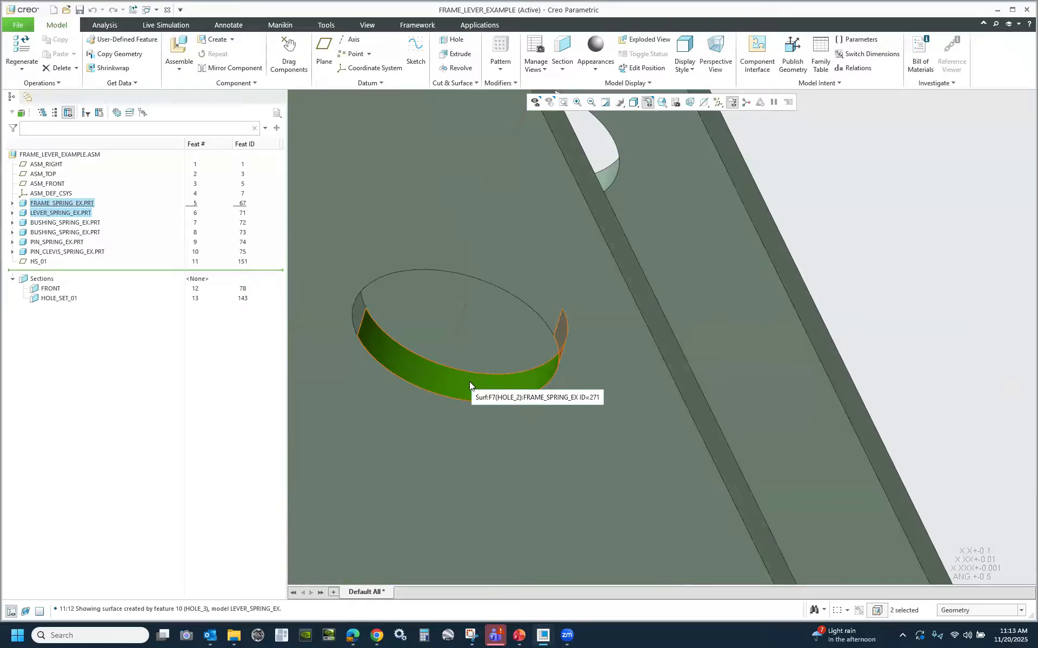
scroll(462, 373, "down", 6)
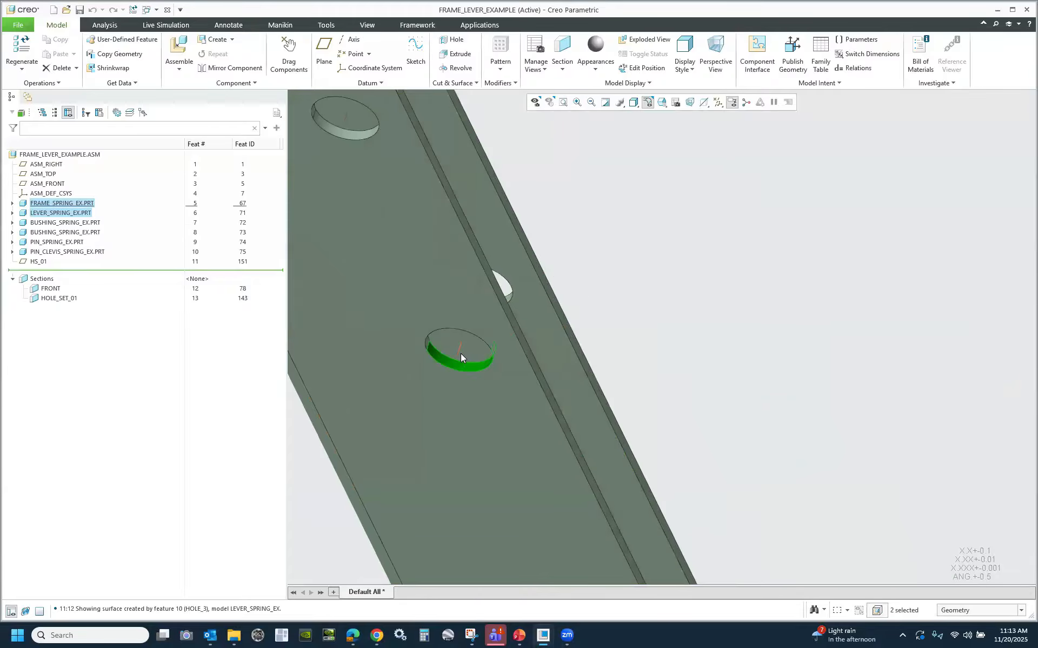
scroll(672, 397, "up", 5)
scroll(625, 351, "up", 5)
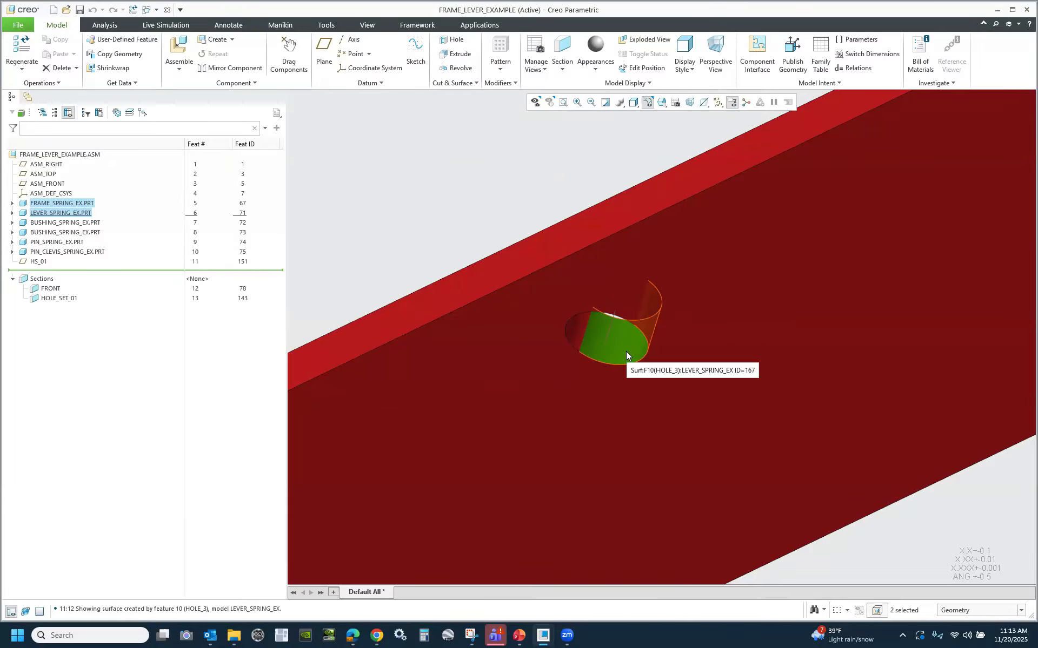
left_click(436, 407)
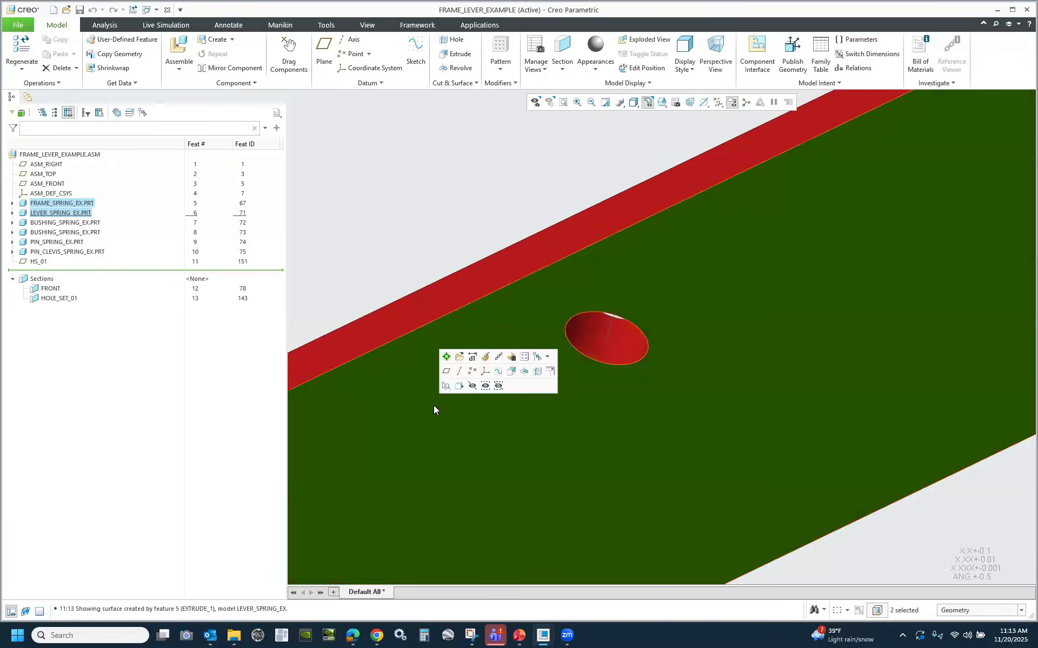
left_click(497, 270, "ctrl")
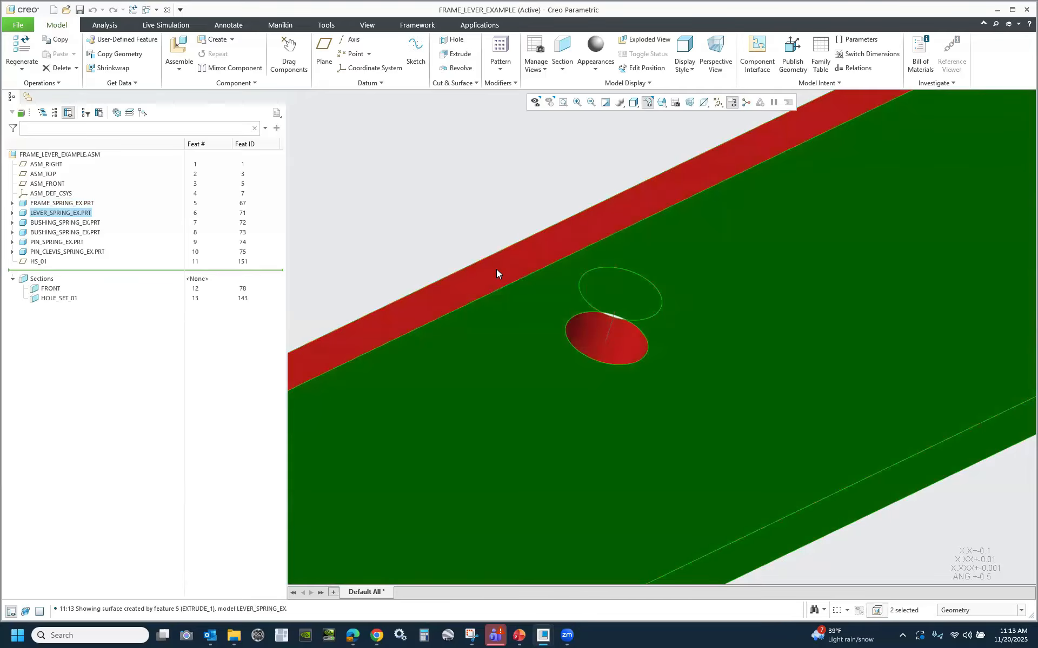
scroll(686, 408, "down", 3)
mouse_move(686, 408)
middle_mouse_down()
mouse_move(690, 456)
mouse_move(697, 394)
mouse_move(730, 382)
middle_mouse_up()
scroll(730, 383, "down", 5)
middle_click_drag(322, 247, 516, 290, "shift")
scroll(516, 289, "up", 2)
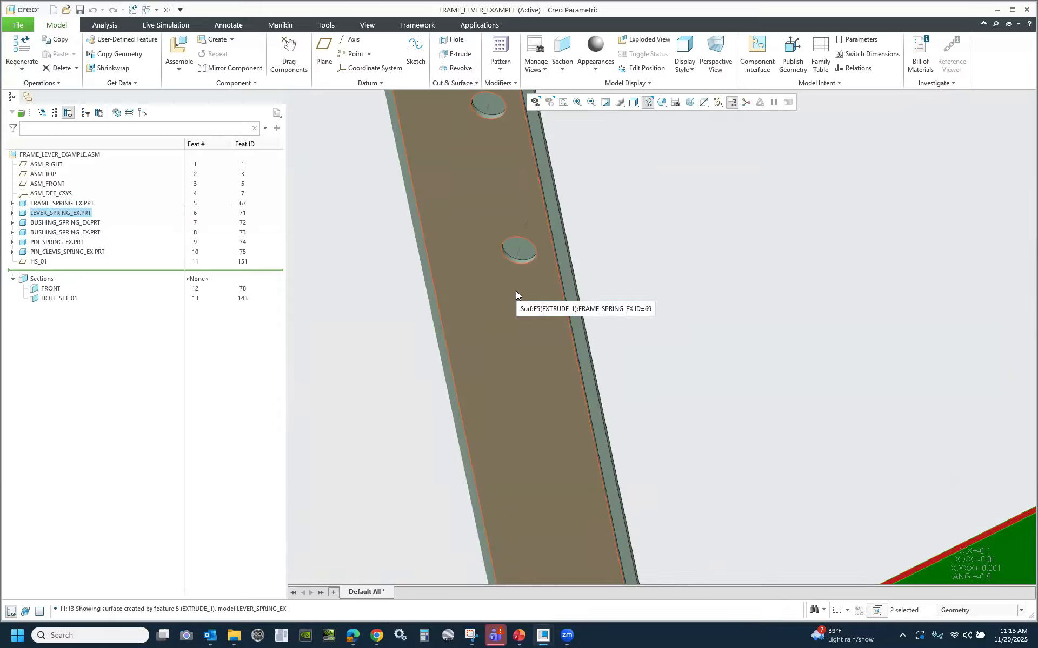
Restore a saved view orientation showing the whole frame and lever assembly, and clear the selection.
left_click(662, 103)
left_click(676, 141)
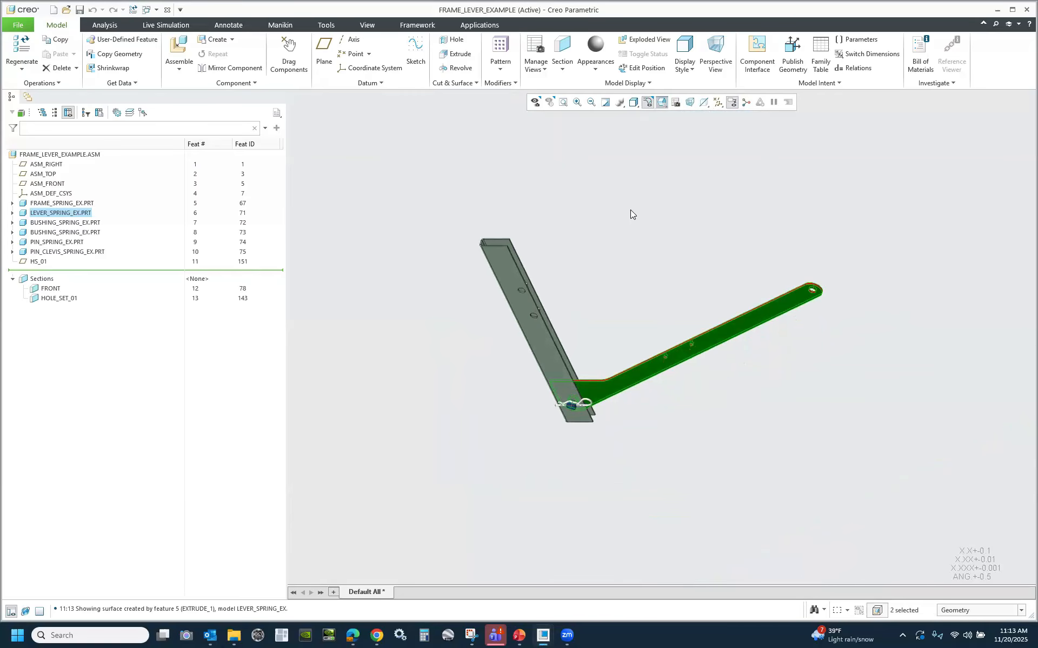
left_click(636, 214)
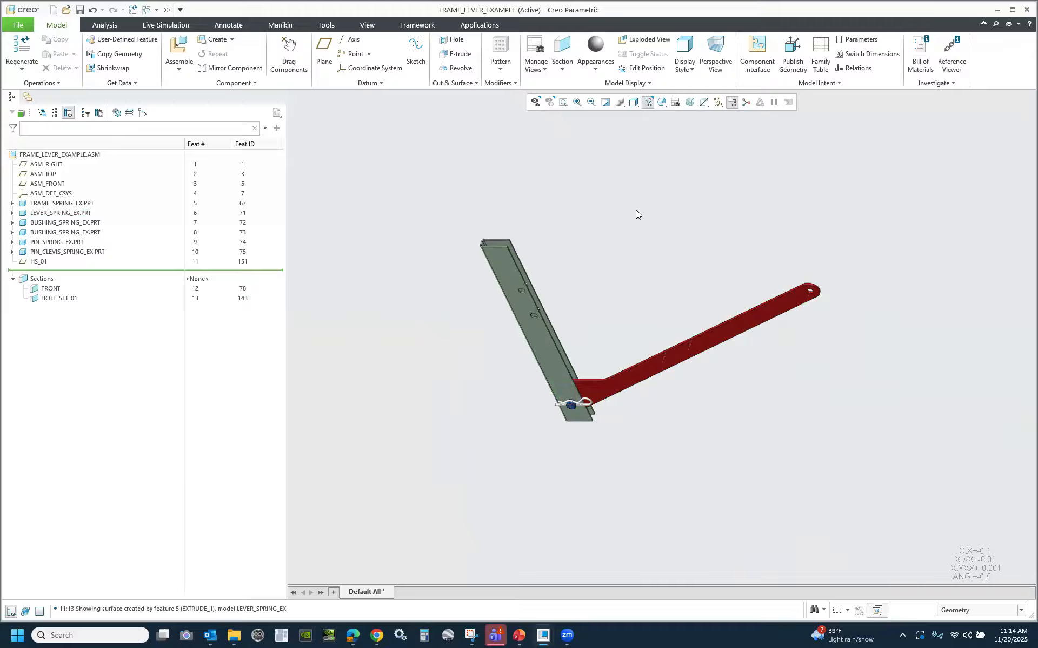
Check the tension spring dimensions slide in PowerPoint again and switch back to Creo.
mouse_move(519, 636)
left_click(519, 605)
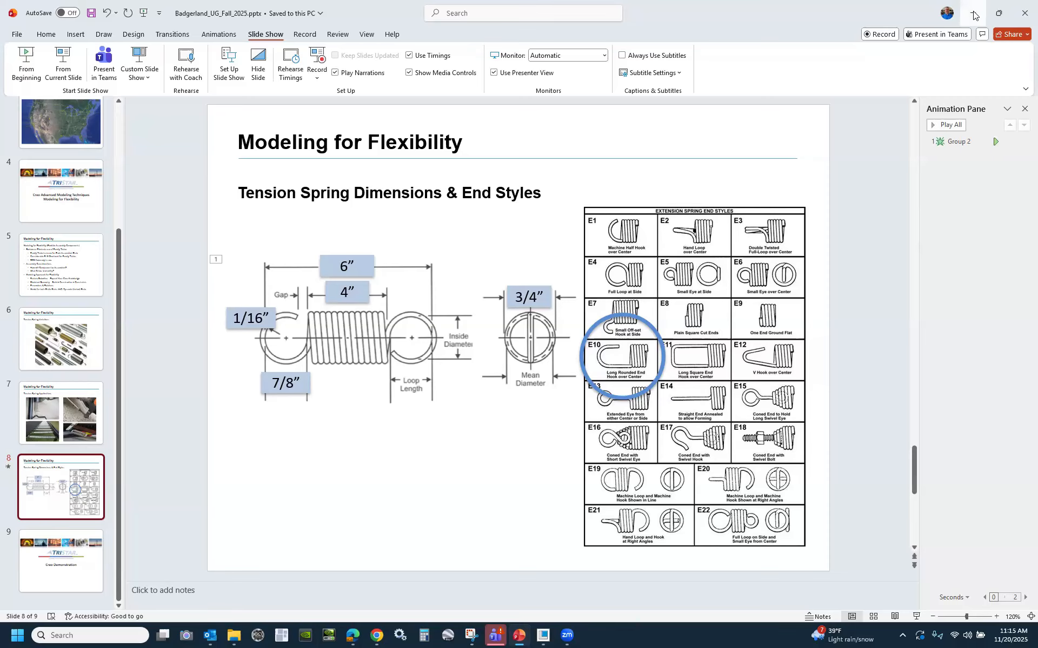
key("alt+Tab")
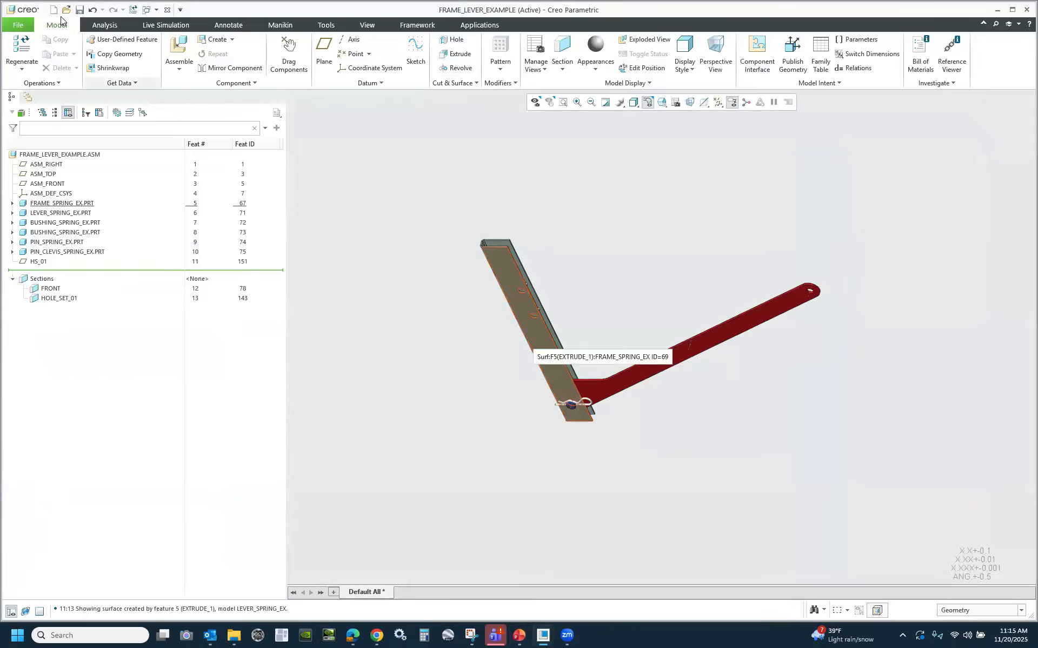
Create a new solid part named spring_tension_rhe_6x75_ex using the default template.
key("ctrl+n")
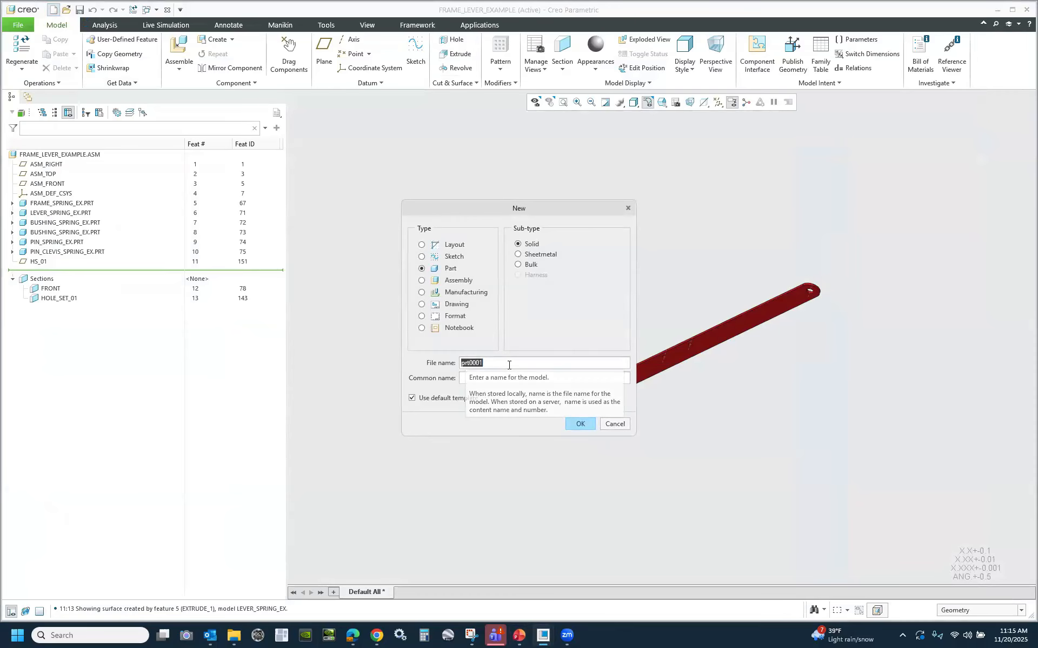
type("spring_tension_rhe_6x75_ex")
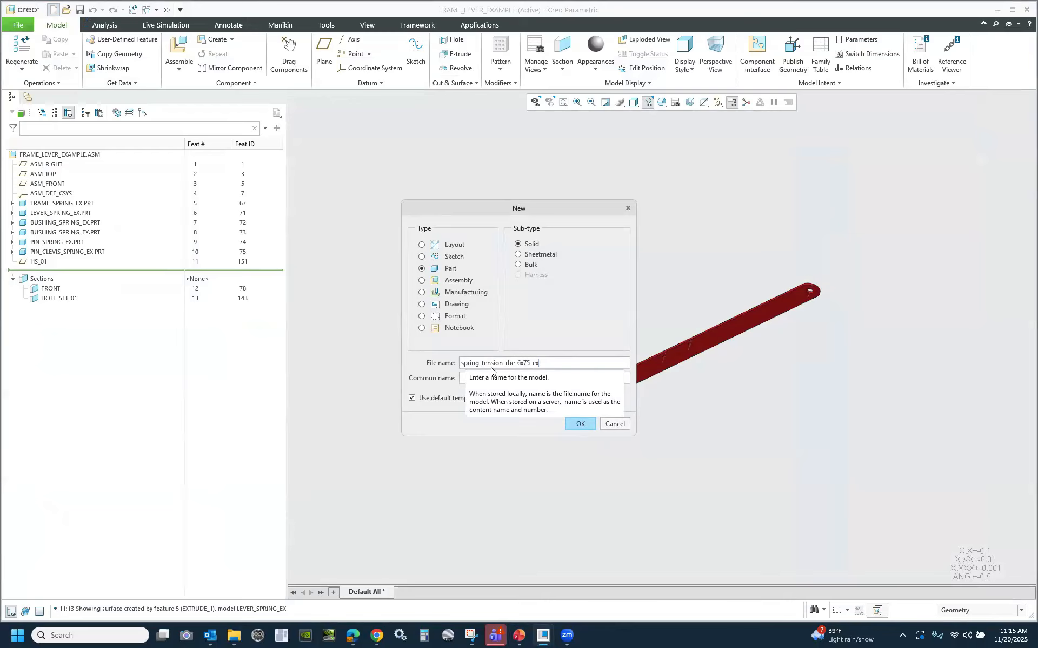
left_click(575, 425)
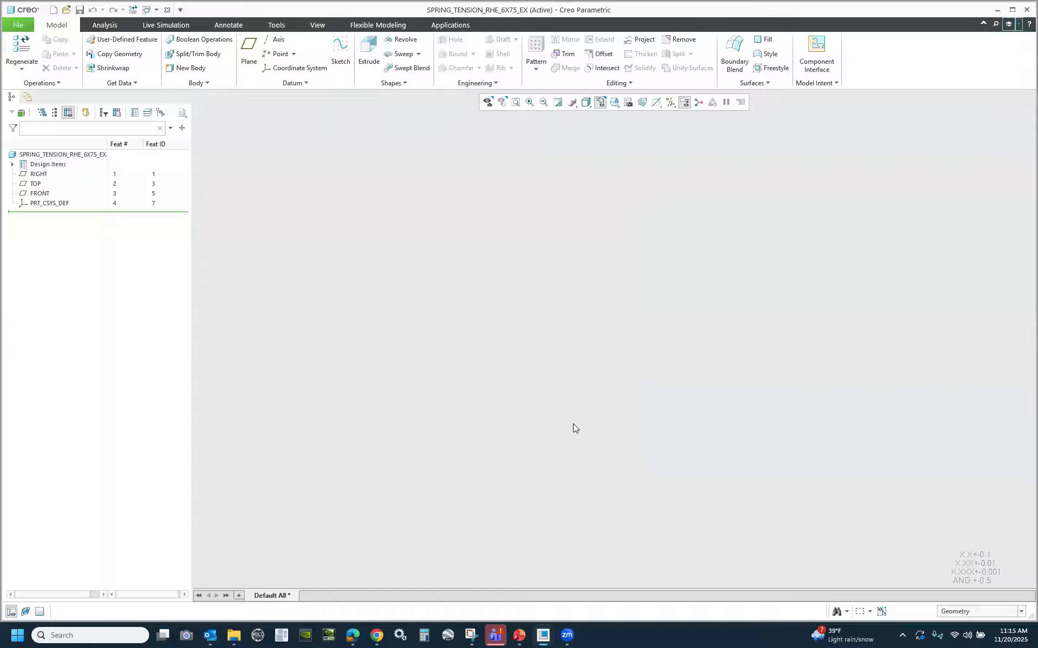
Start a sketch on the FRONT plane and draw a vertical construction centerline along the vertical reference.
left_click(43, 195)
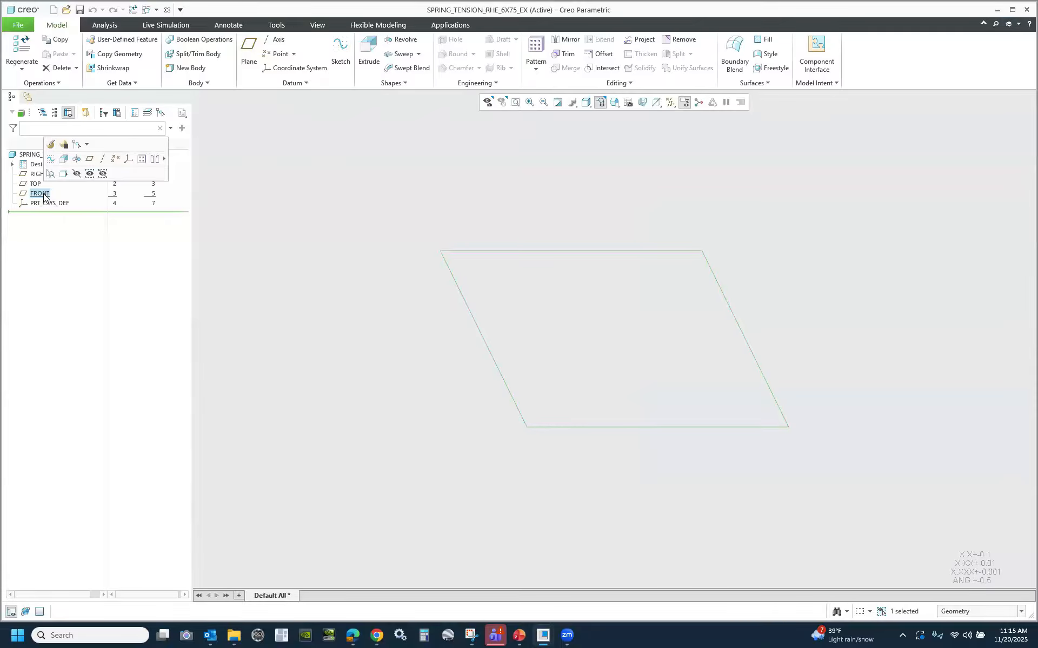
left_click(51, 159)
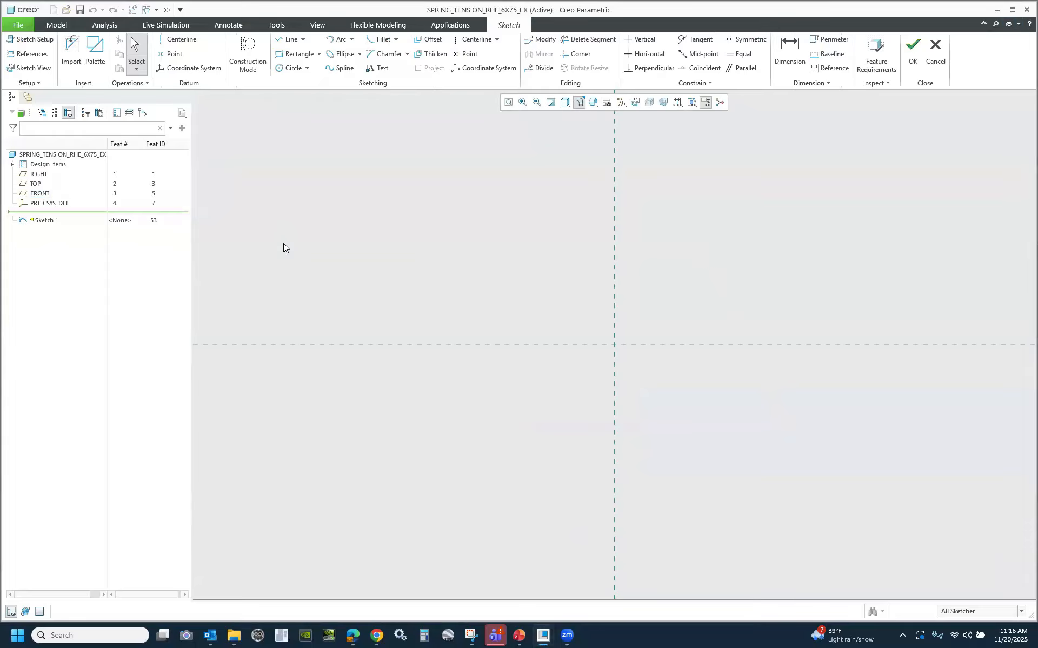
left_click(474, 40)
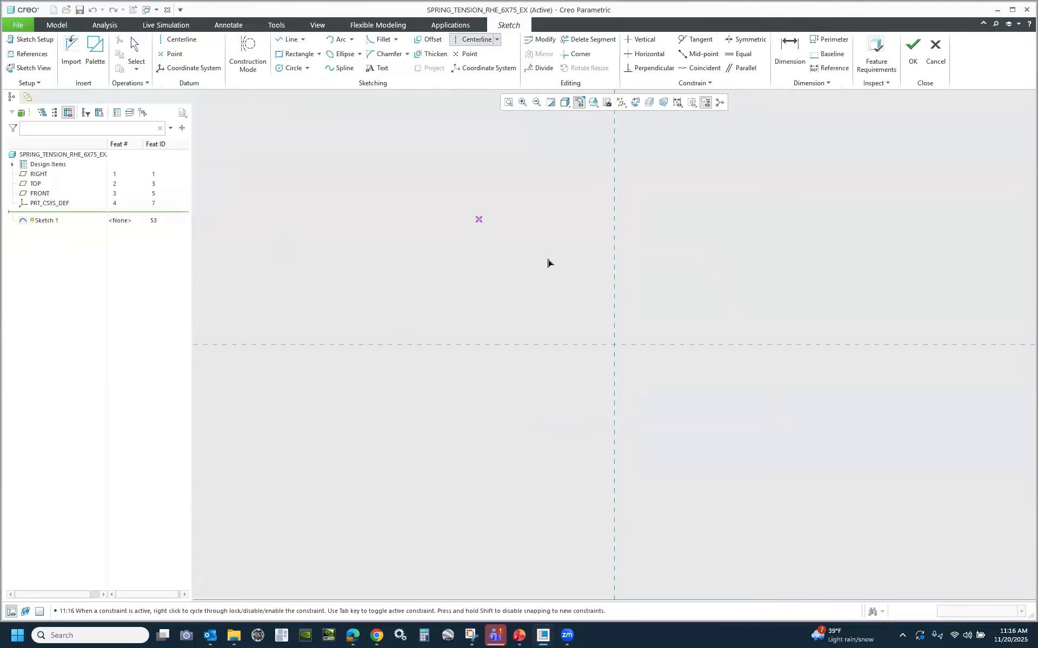
left_click(613, 248)
left_click(620, 330)
middle_click(681, 305)
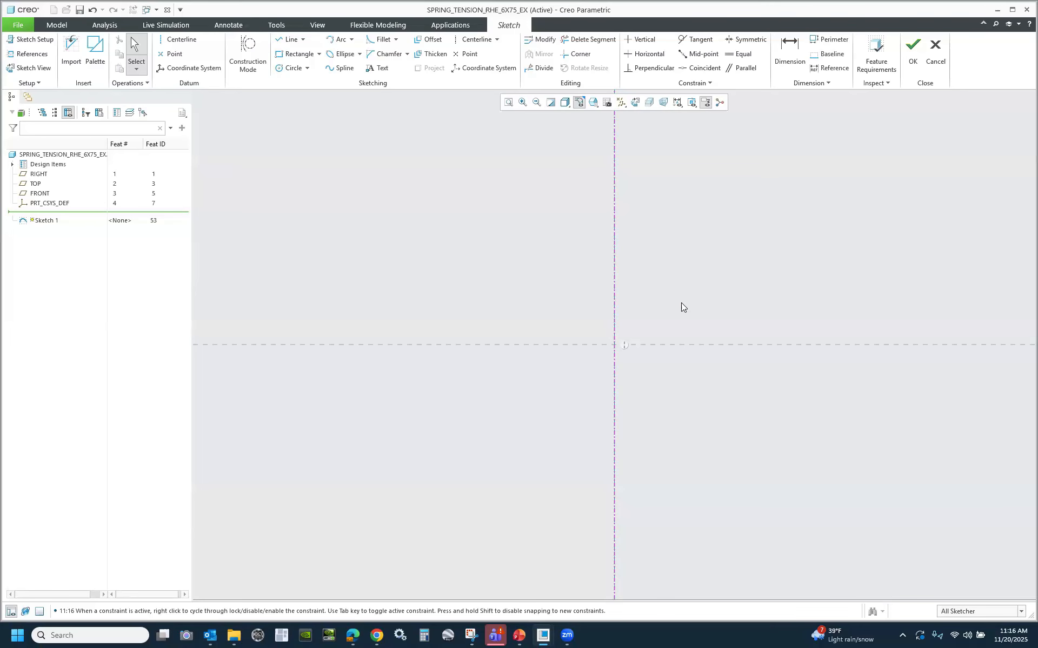
Draw two horizontal datum centerlines, about 75 above and about 65 below the horizontal reference.
left_click(174, 42)
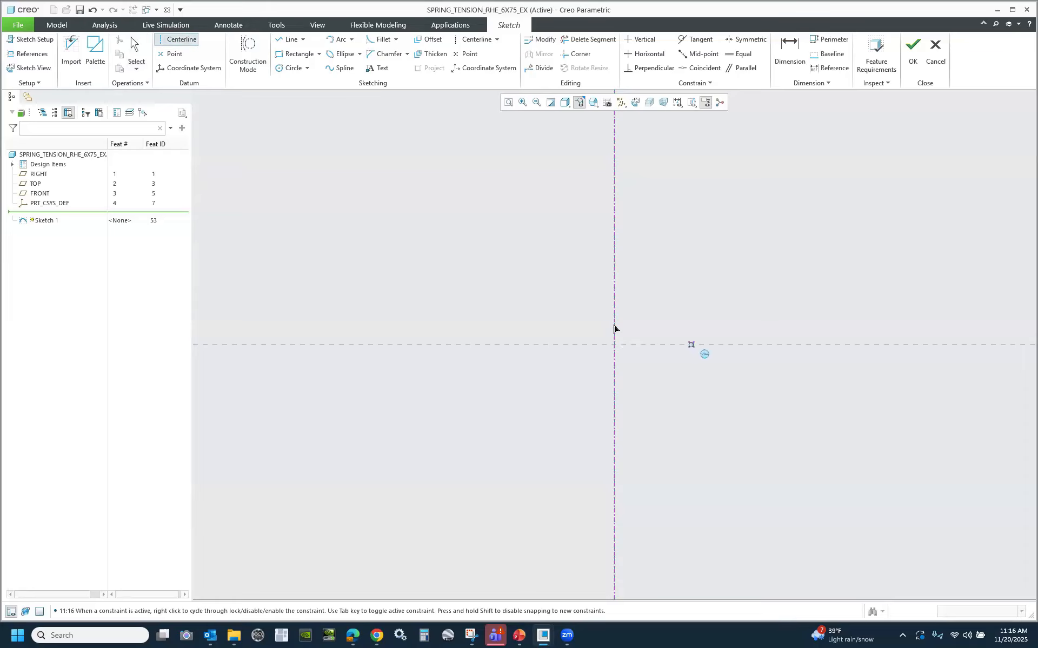
left_click(569, 284)
left_click(695, 286)
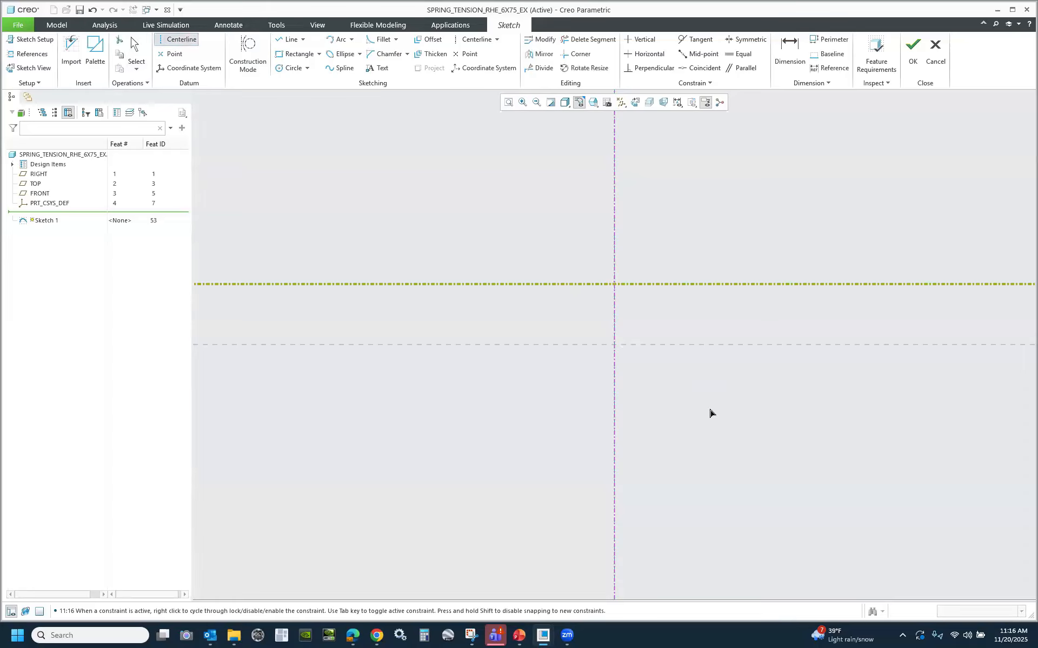
left_click(662, 397)
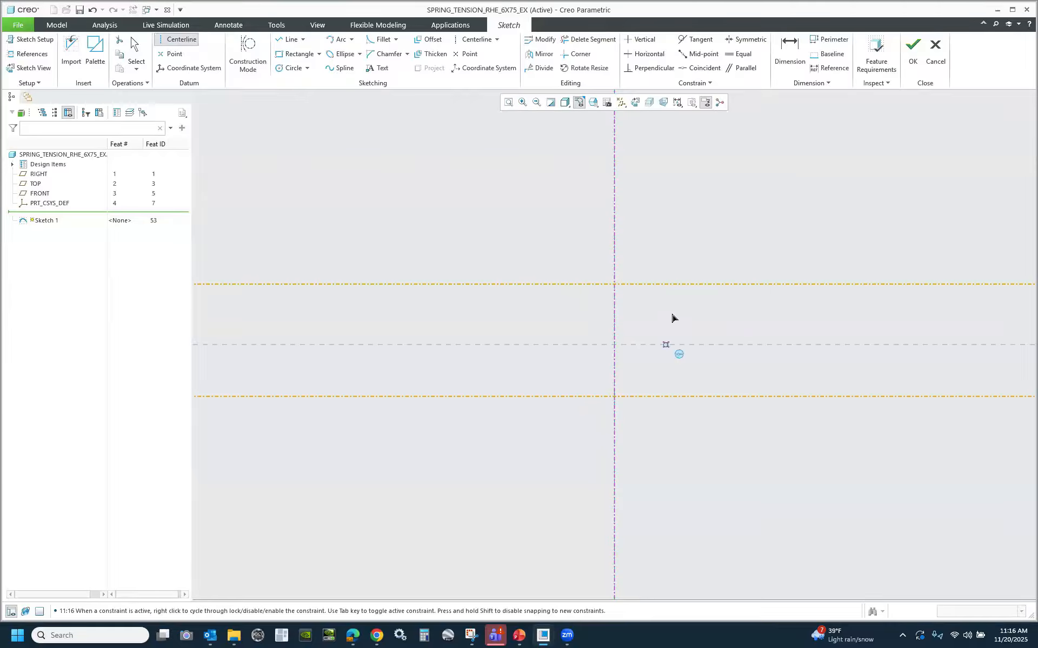
middle_click(574, 272)
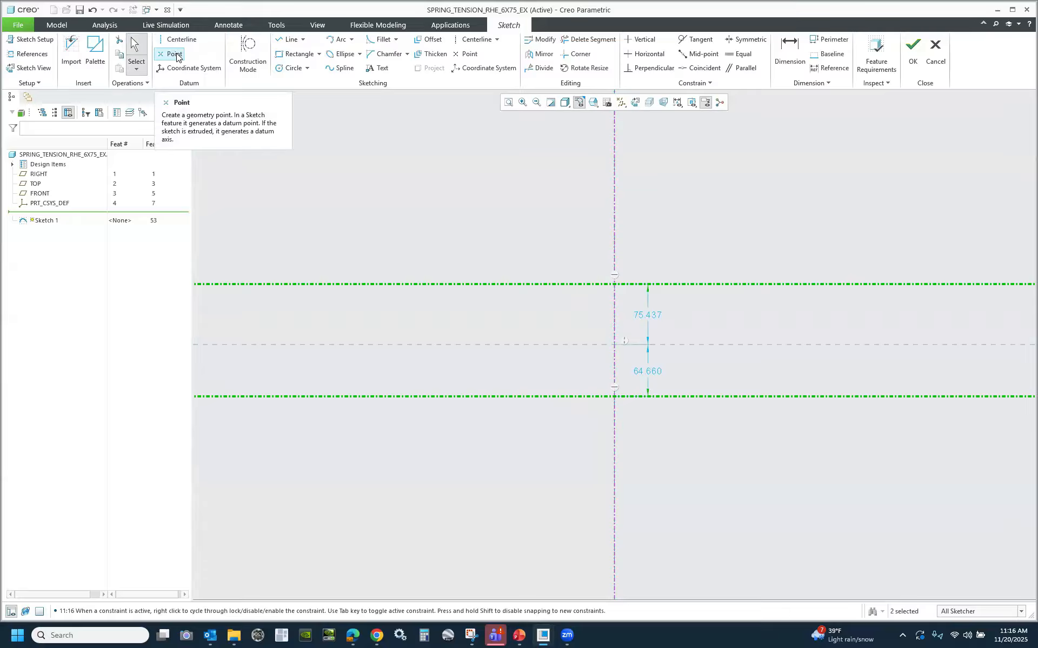
Place datum points where the two horizontal centerlines cross the vertical centerline.
left_click(175, 54)
scroll(642, 296, "up", 5)
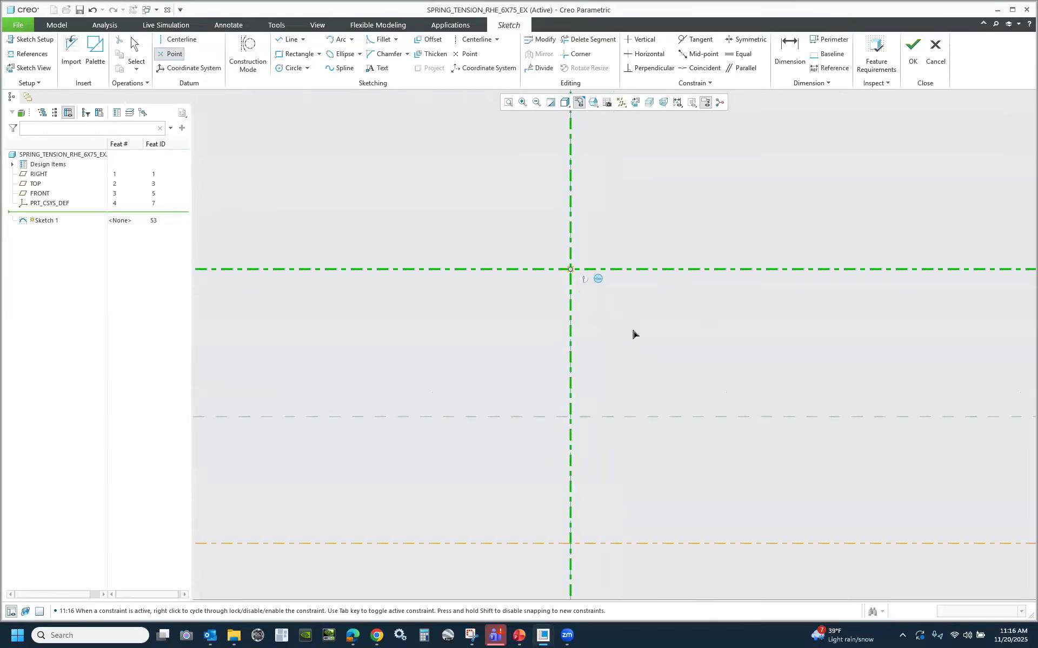
left_click(571, 545)
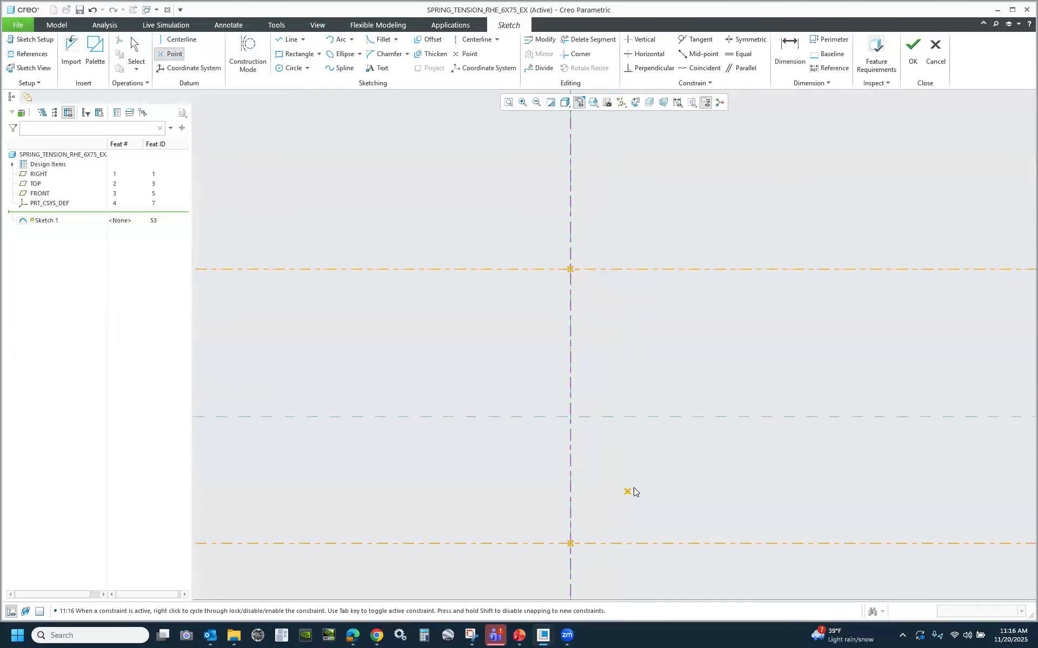
middle_click(634, 488)
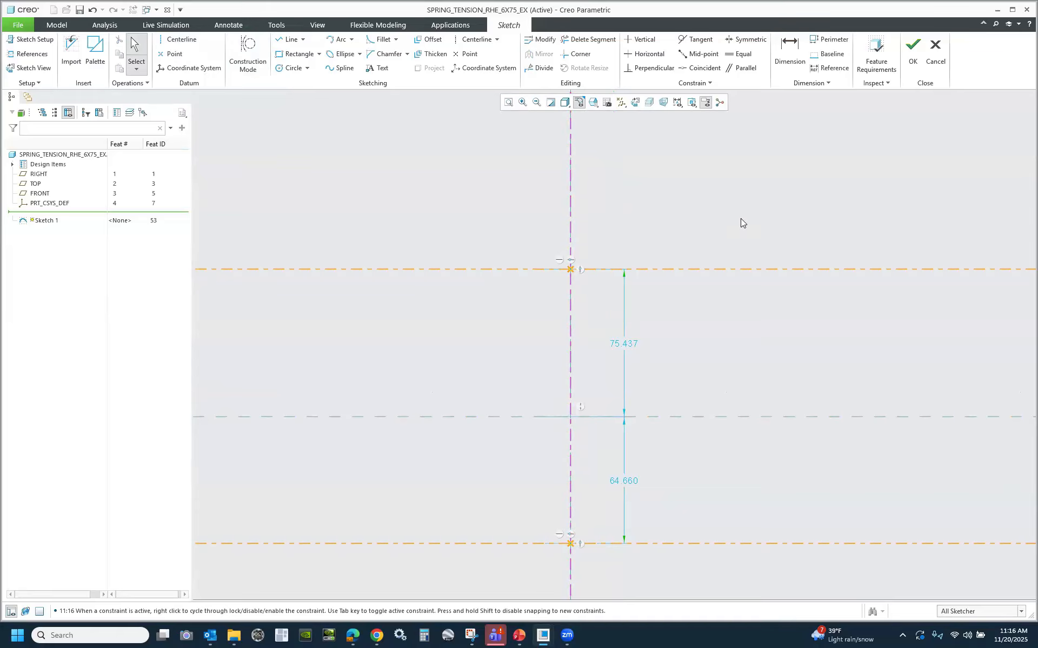
Dimension the distance between the two horizontal centerlines and set it to 7.
left_click(789, 54)
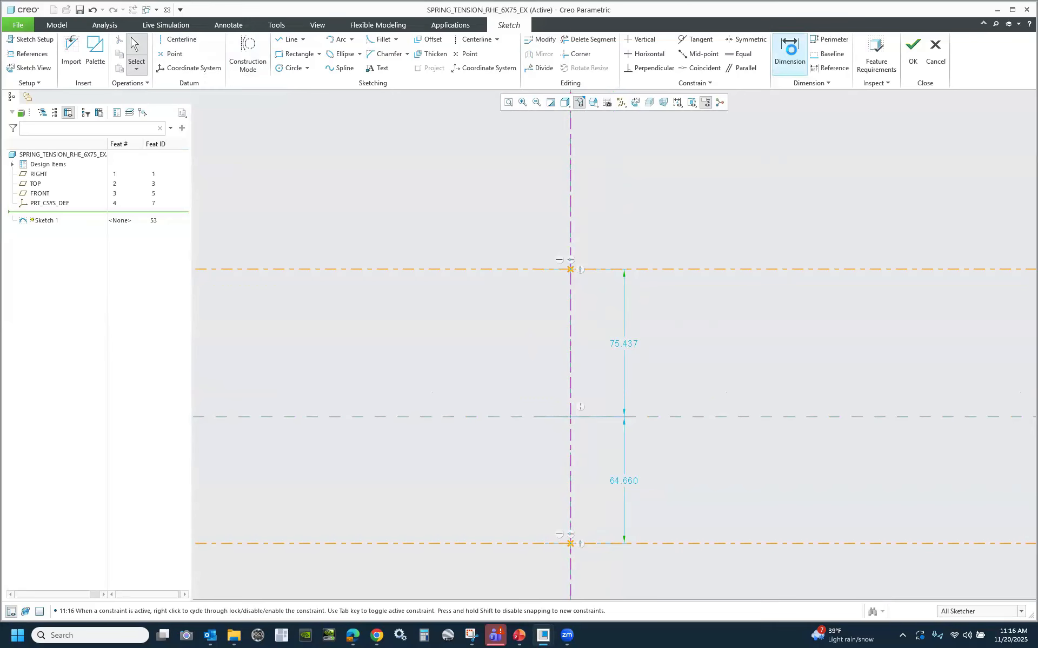
left_click(481, 290)
left_click(474, 543)
middle_click(496, 398)
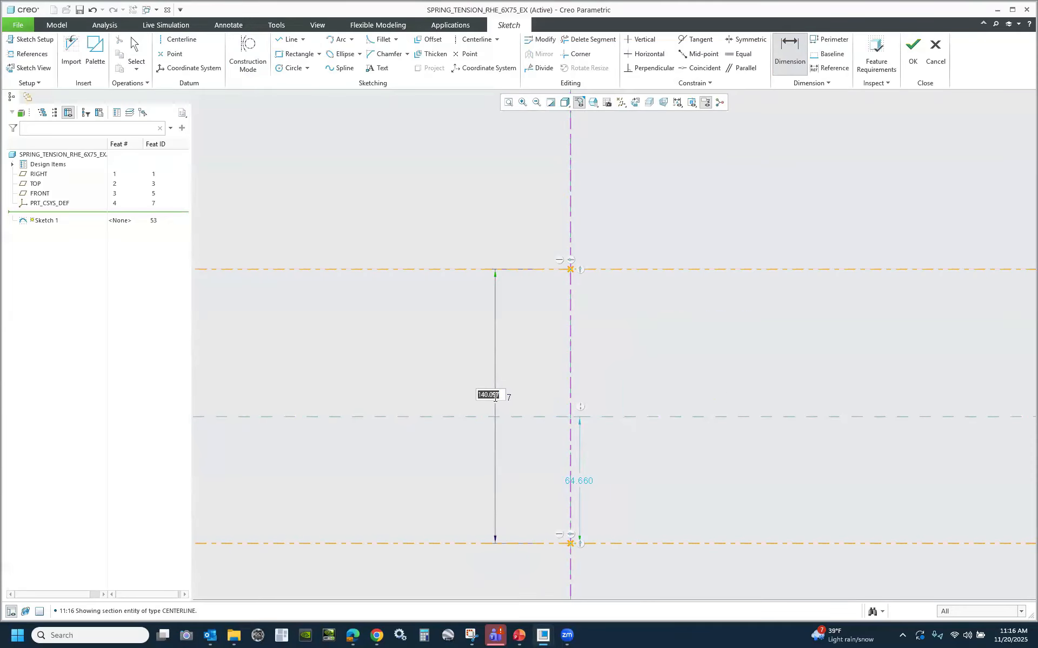
type("7")
key("Return")
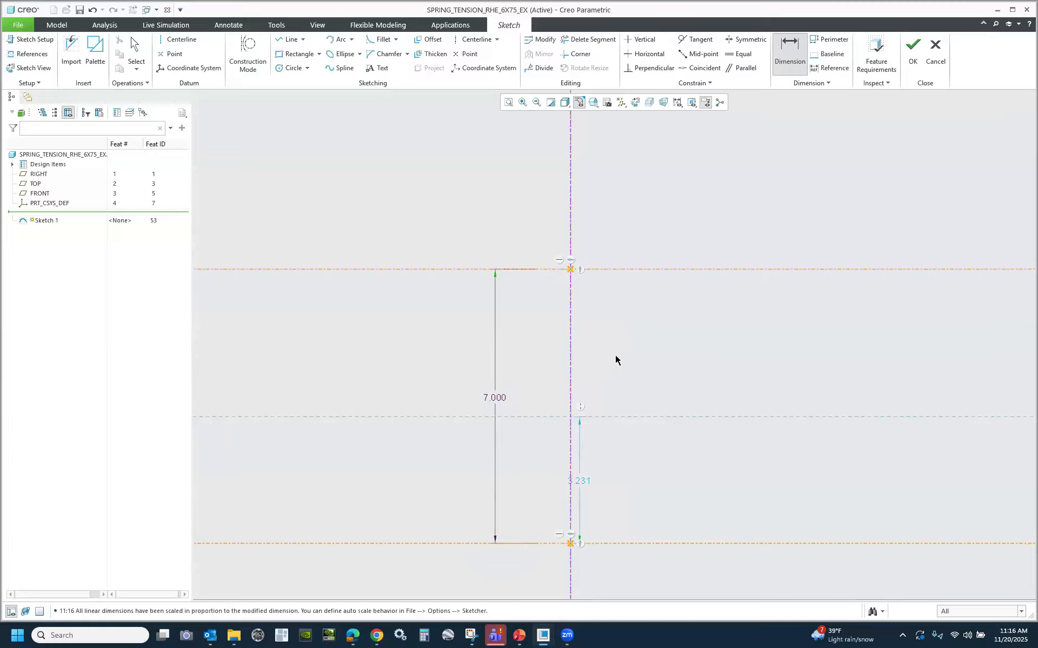
Make the two datum points symmetric about the horizontal reference.
left_click(733, 44)
left_click(571, 269)
left_click(571, 543)
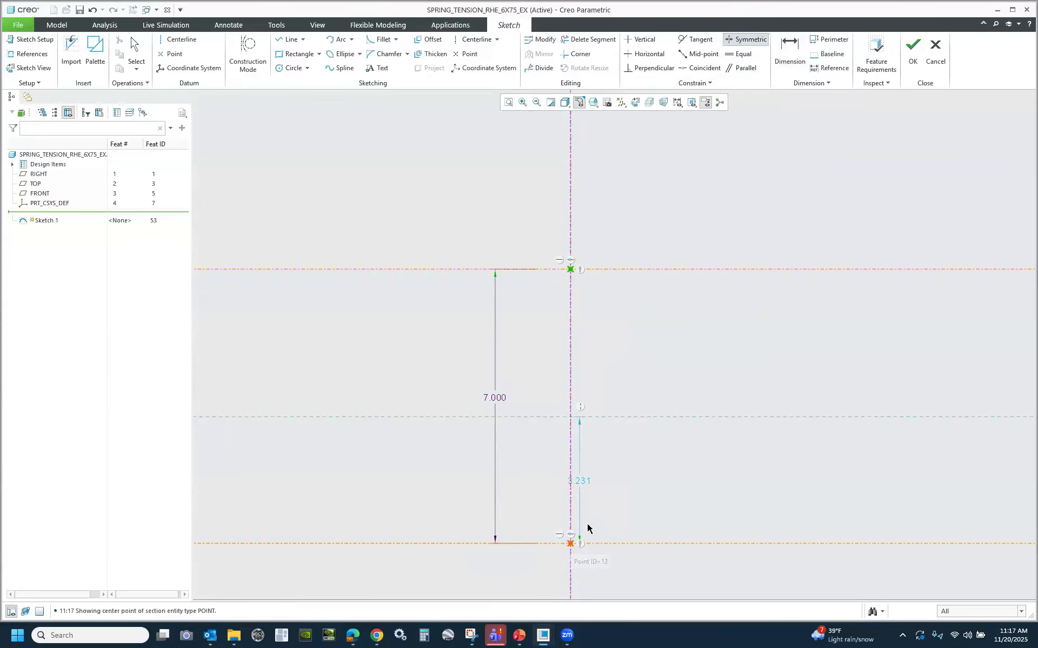
left_click(633, 416)
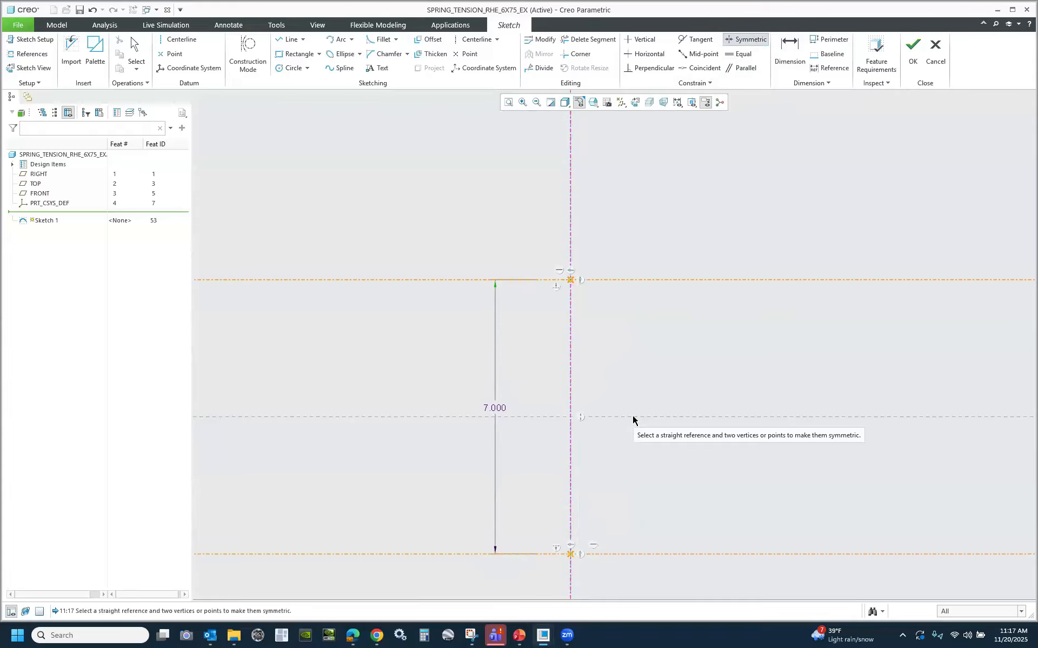
middle_click(608, 373)
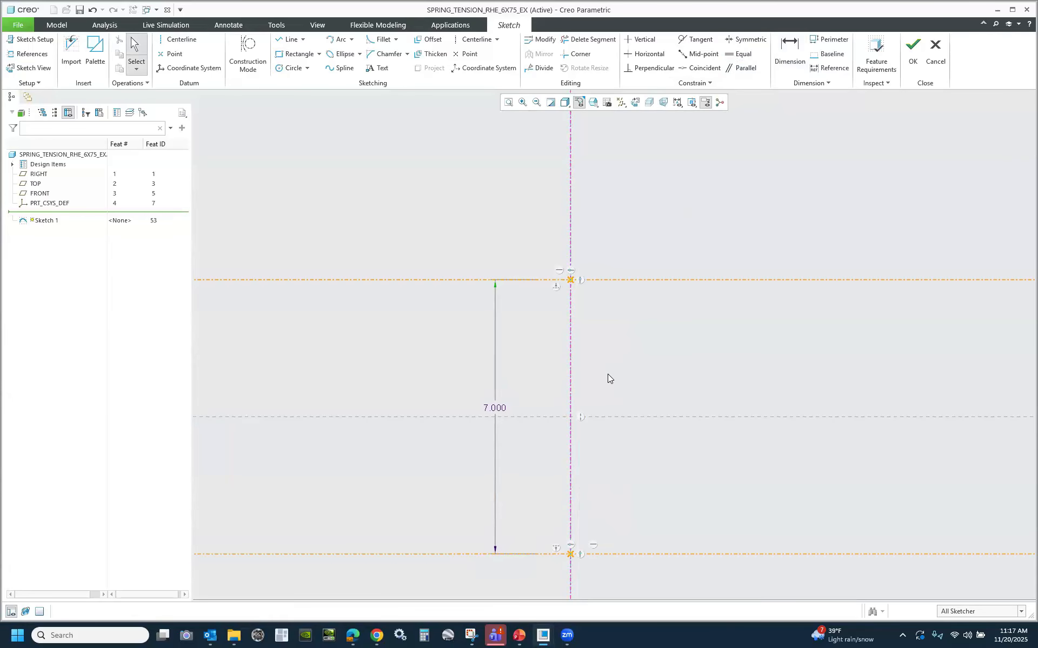
Draw a construction rectangle about 0.311 wide and 0.446 high centered on the upper datum point.
scroll(578, 275, "up", 4)
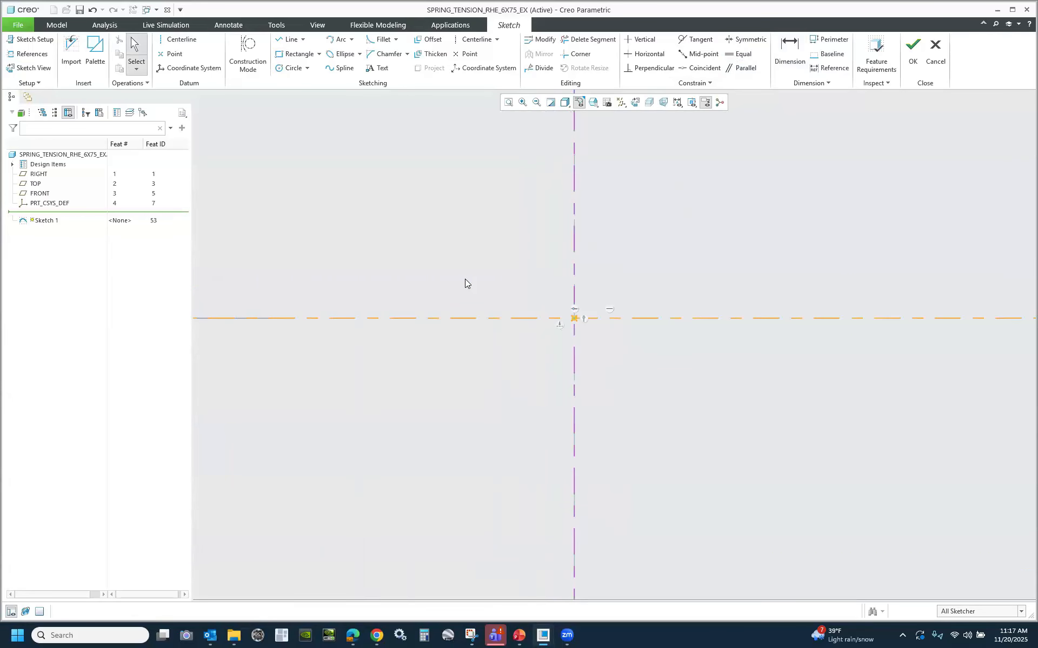
left_click(248, 57)
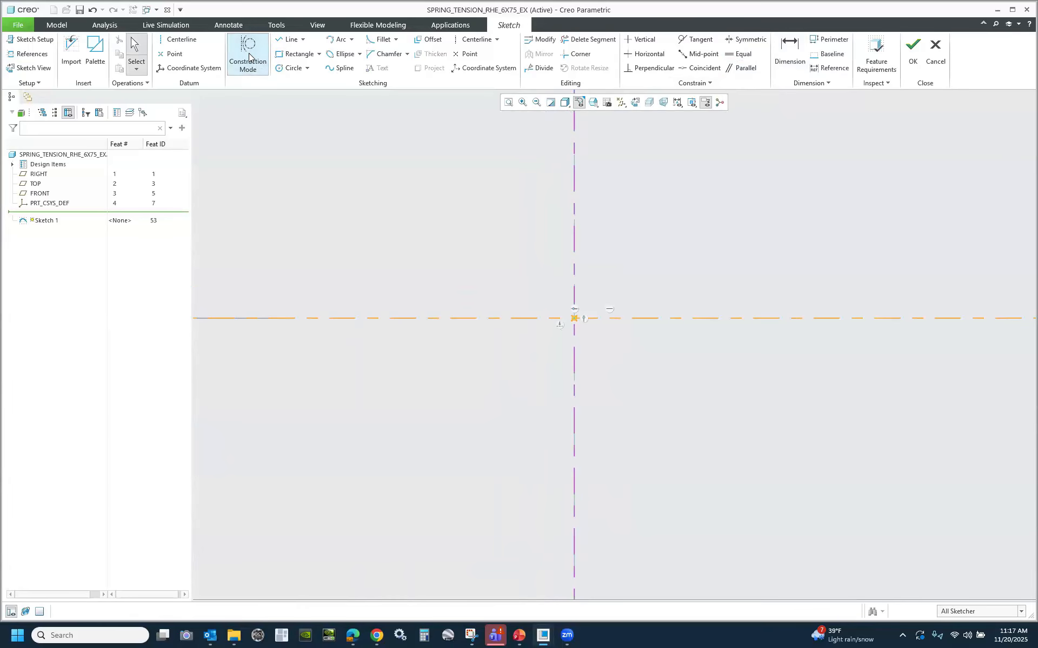
left_click(294, 54)
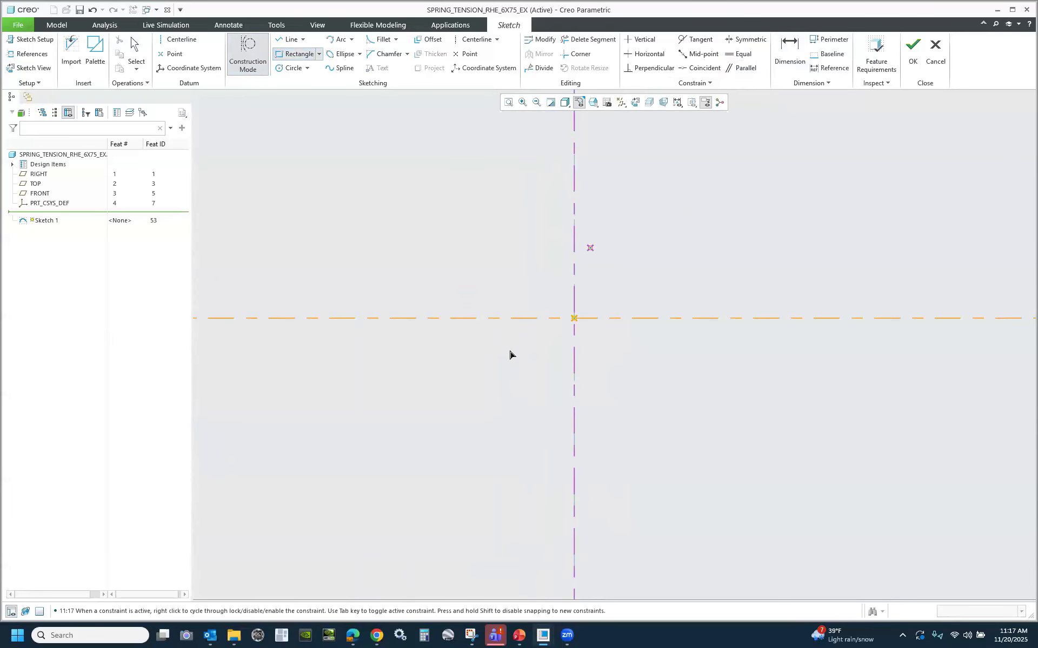
left_click(517, 401)
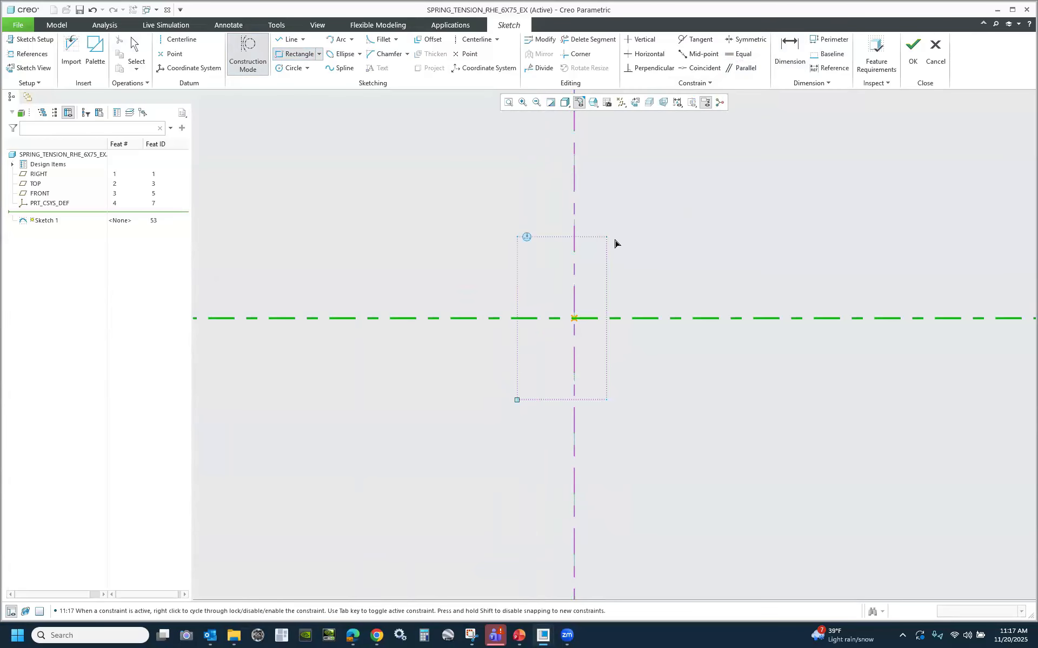
left_click(630, 237)
middle_click(679, 213)
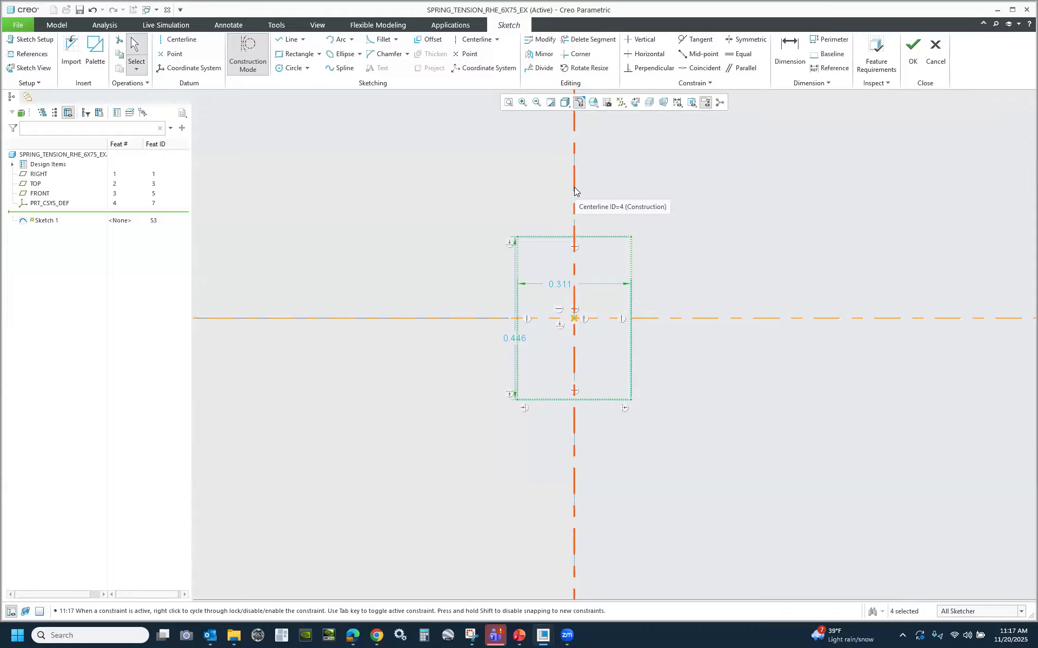
Set the upper construction rectangle's width to 0.125 and height to 0.25, and move both dimensions clear of the geometry.
double_click(560, 285)
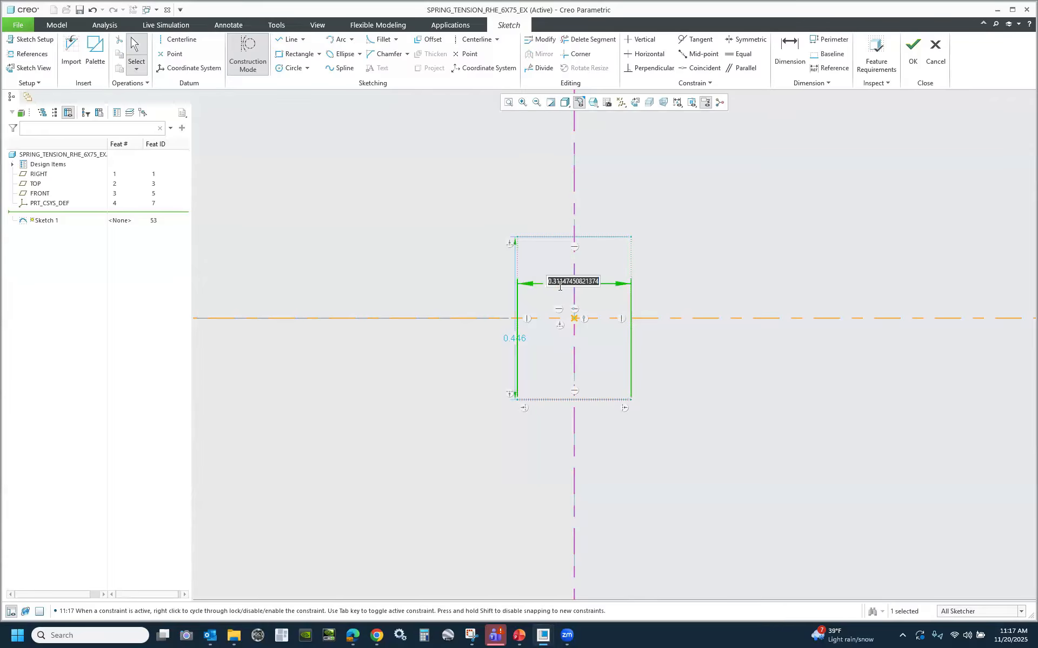
type(".125")
key("Return")
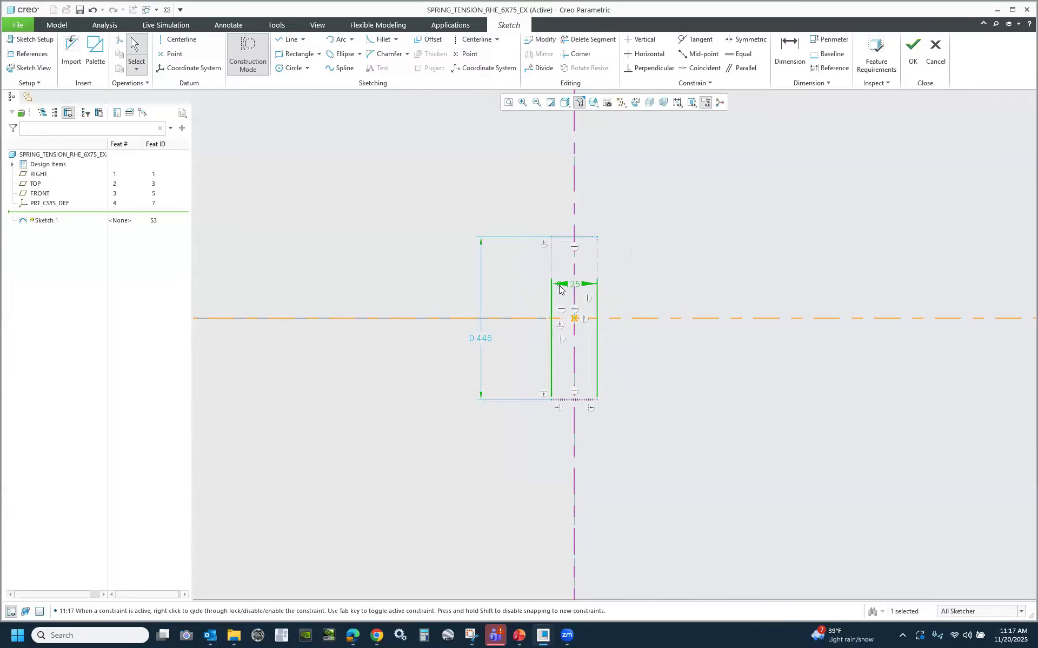
double_click(481, 339)
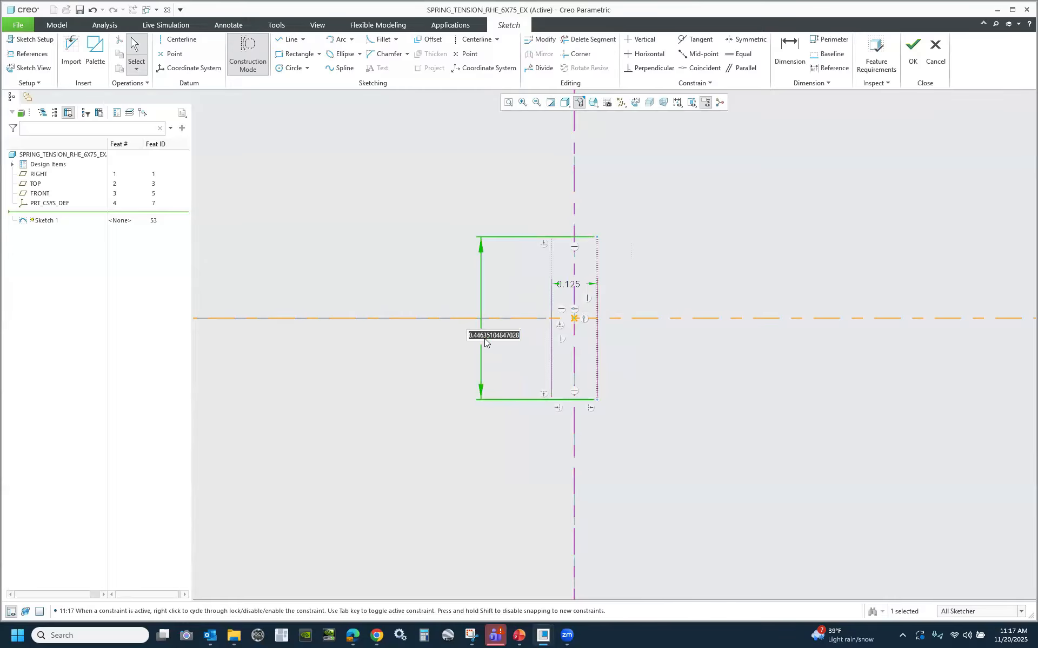
type(".25")
key("Return")
left_click_drag(581, 250, 635, 210)
left_click_drag(481, 330, 638, 300)
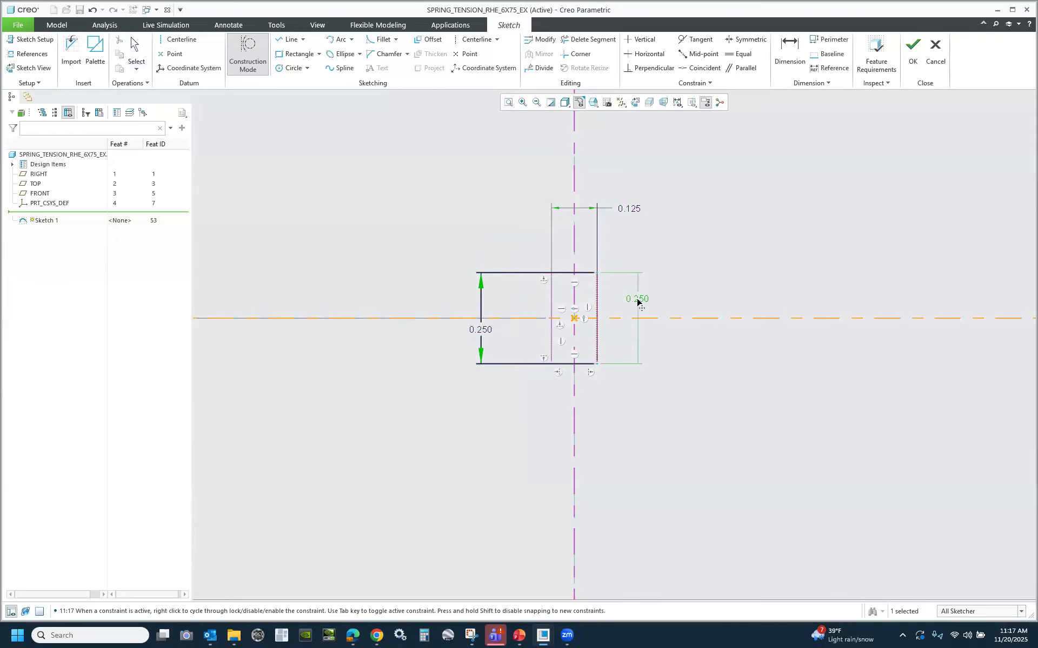
left_click_drag(710, 289, 708, 288)
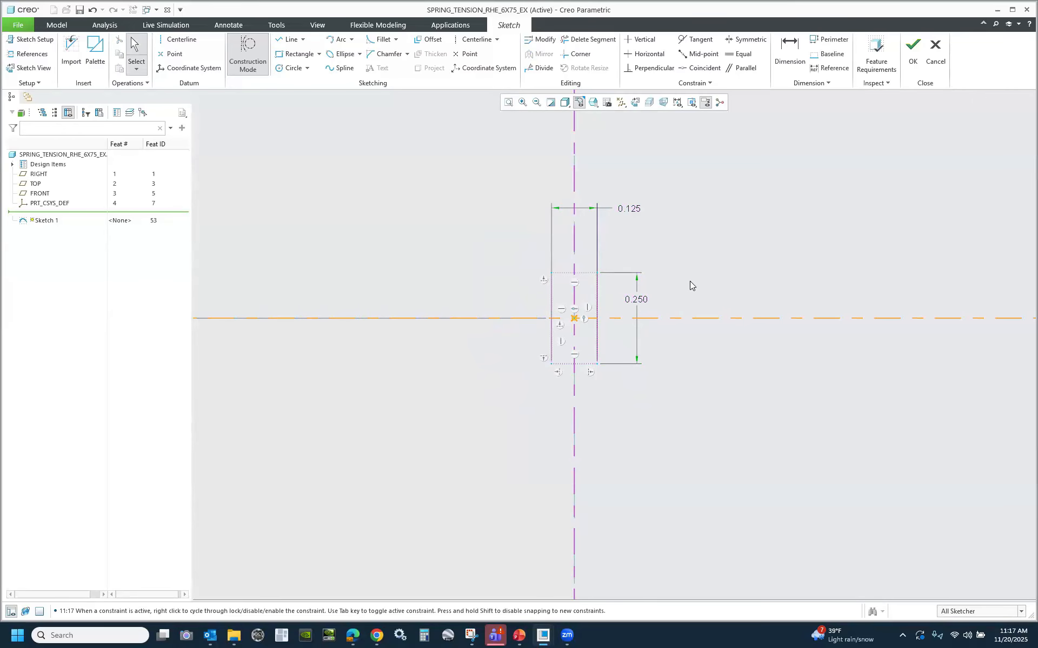
Draw a construction rectangle about 0.190 wide and 0.189 high centered on the lower datum point.
scroll(570, 249, "down", 6)
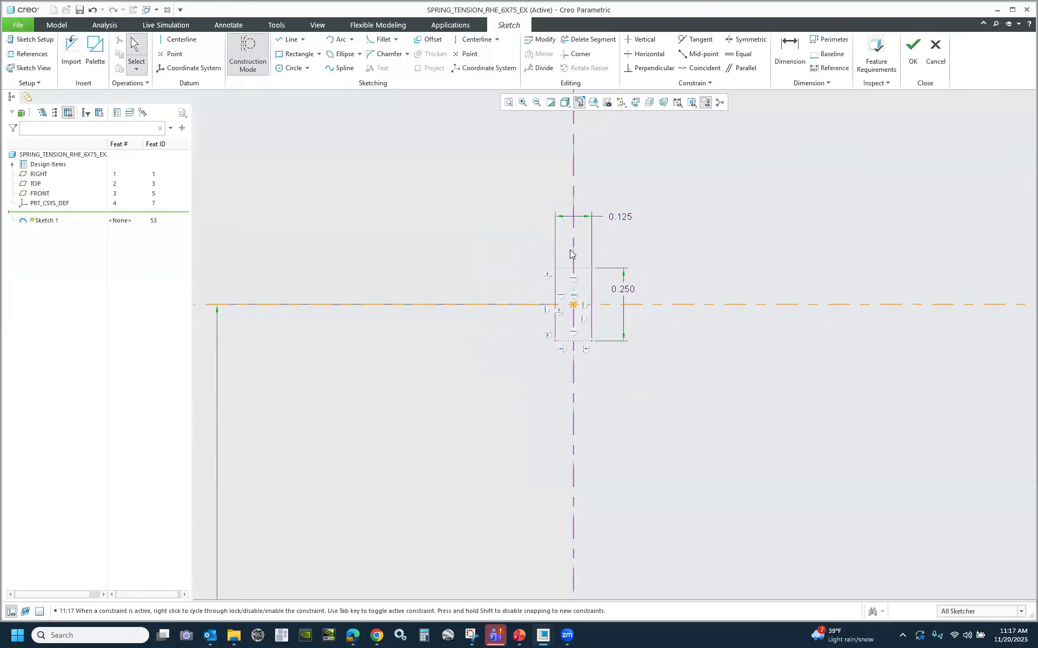
scroll(578, 440, "up", 10)
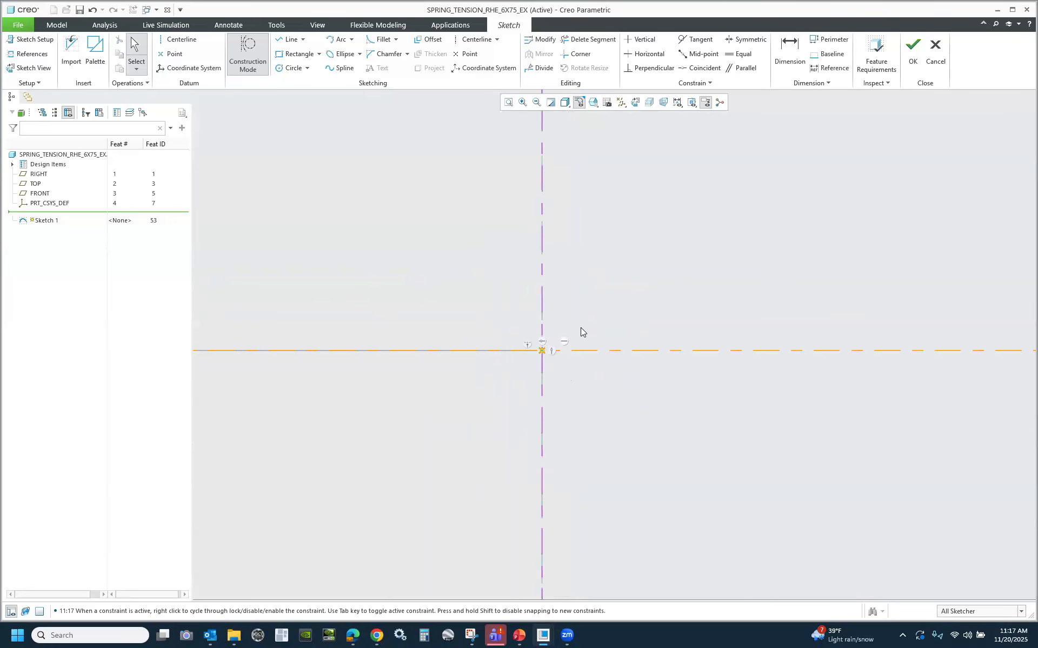
left_click(286, 56)
left_click(436, 440)
left_click(573, 303)
middle_click(635, 266)
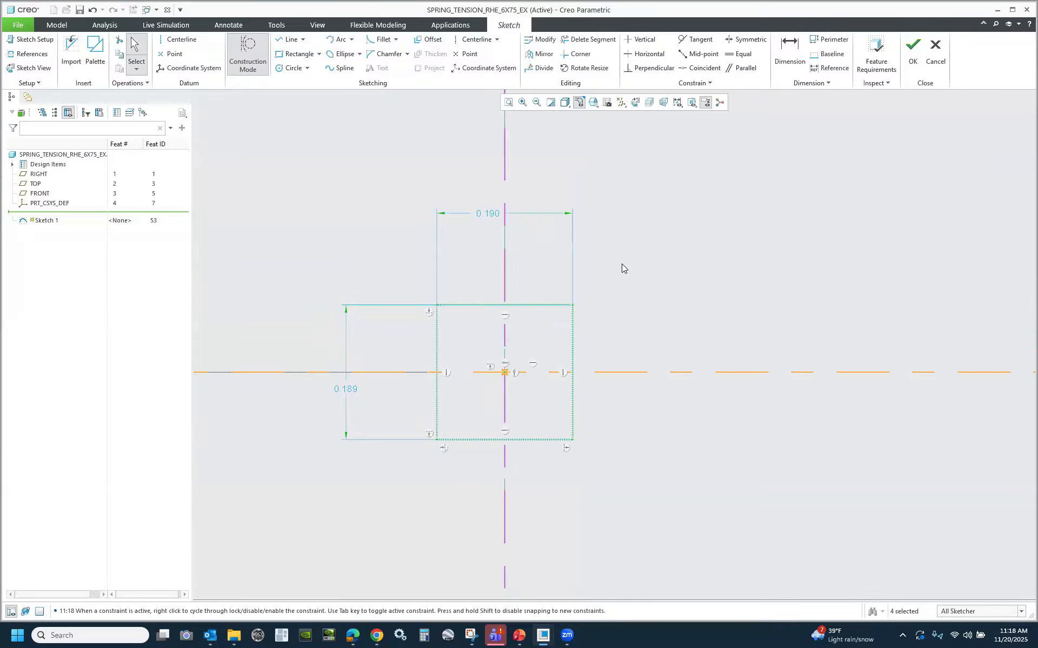
Set the lower construction rectangle's width to 0.125 and height to 0.25, and reposition its dimensions beside it.
double_click(495, 214)
type(".125")
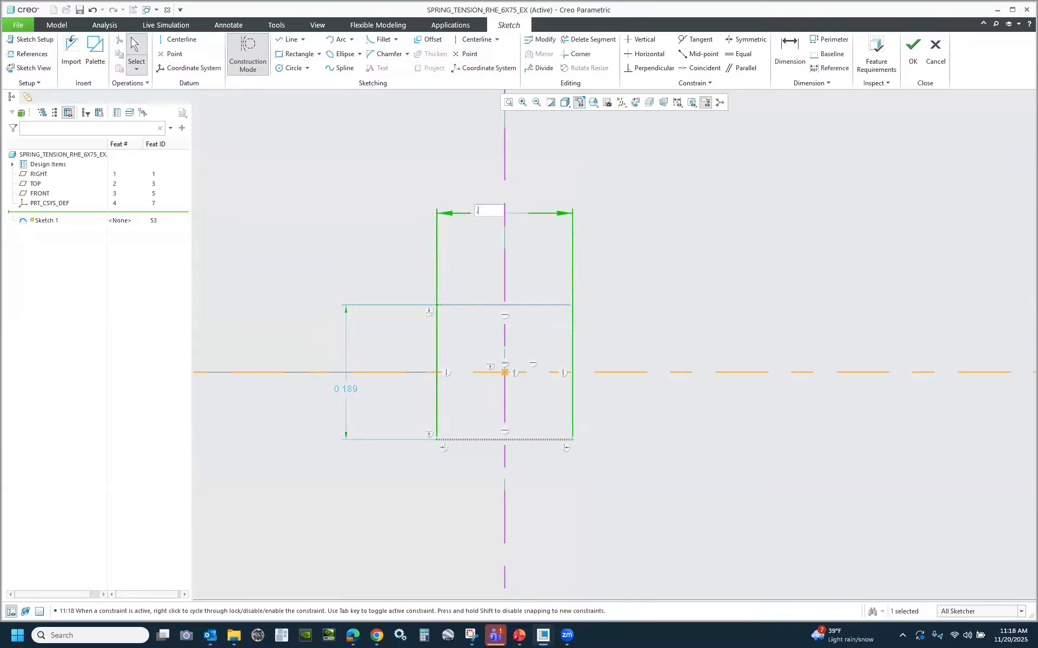
key("Return")
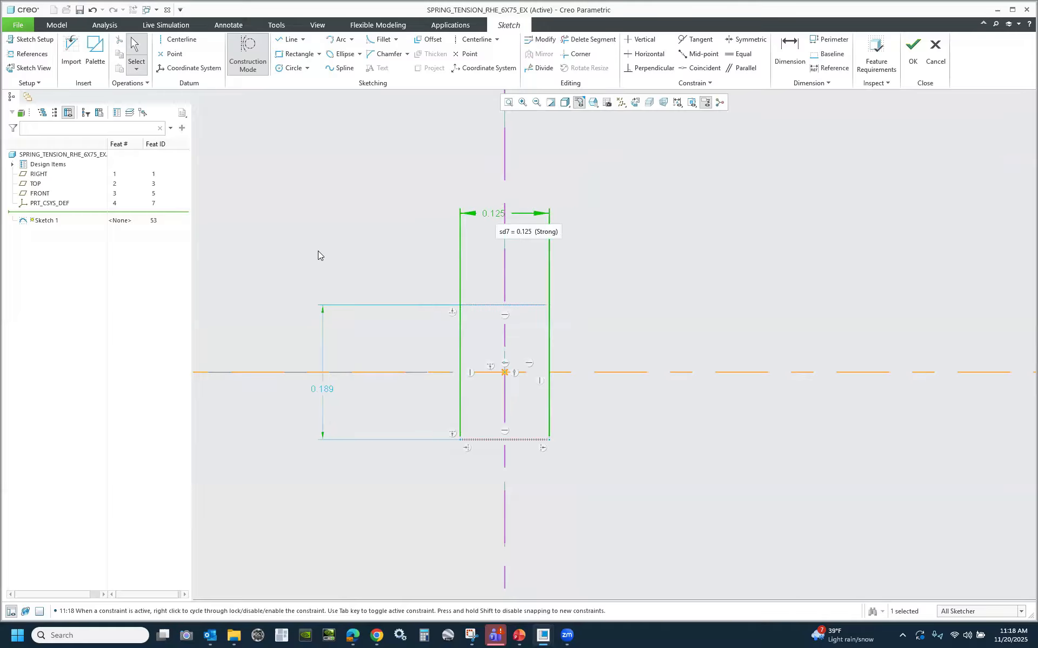
double_click(330, 388)
type(".25")
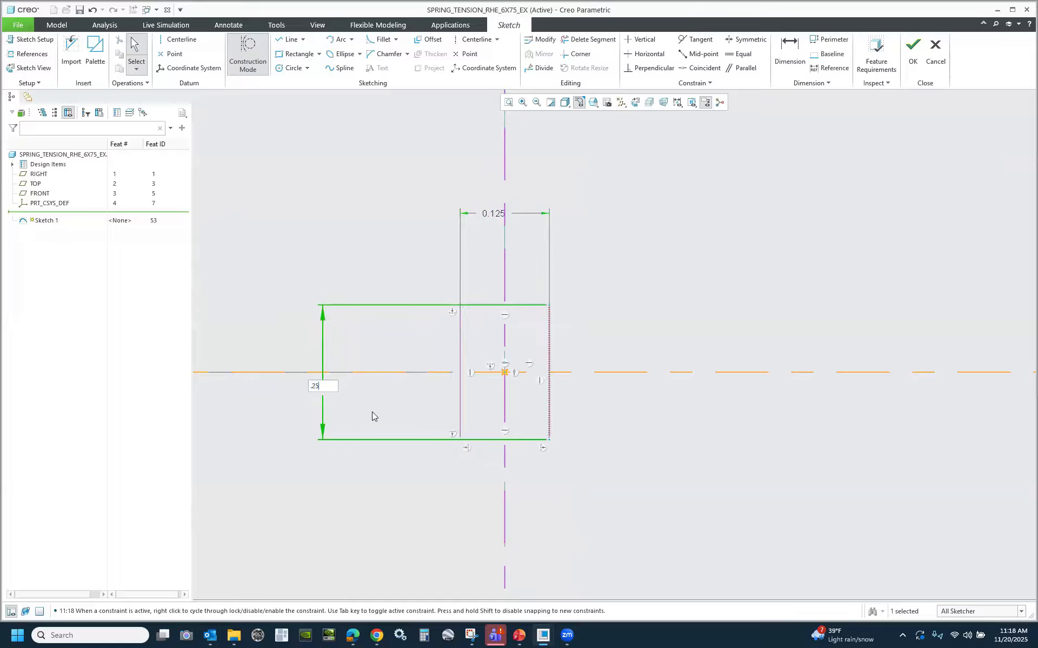
key("Return")
left_click_drag(620, 335, 623, 333)
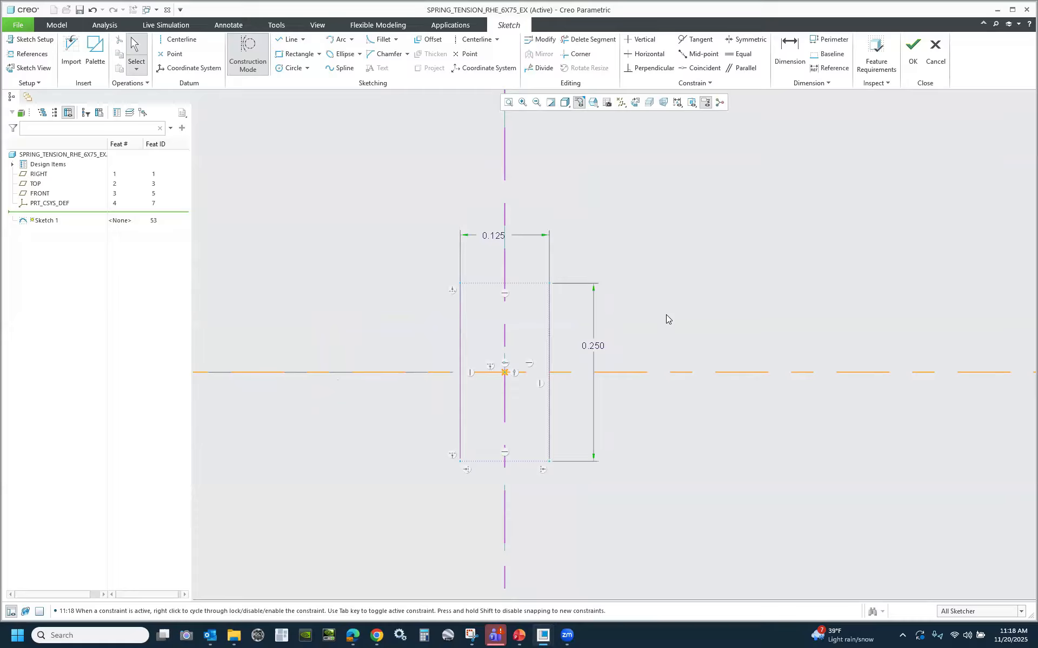
Draw a construction circle of about 0.027 radius on the vertical centerline, about 0.053 above the upper rectangle's bottom edge.
scroll(489, 466, "up", 5)
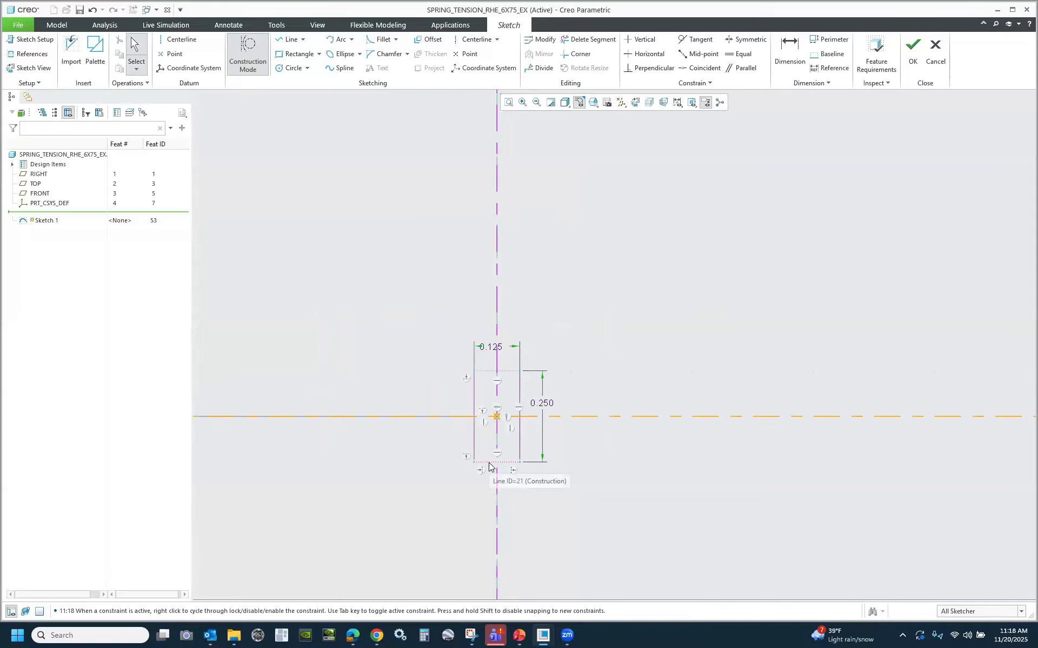
scroll(488, 457, "up", 4)
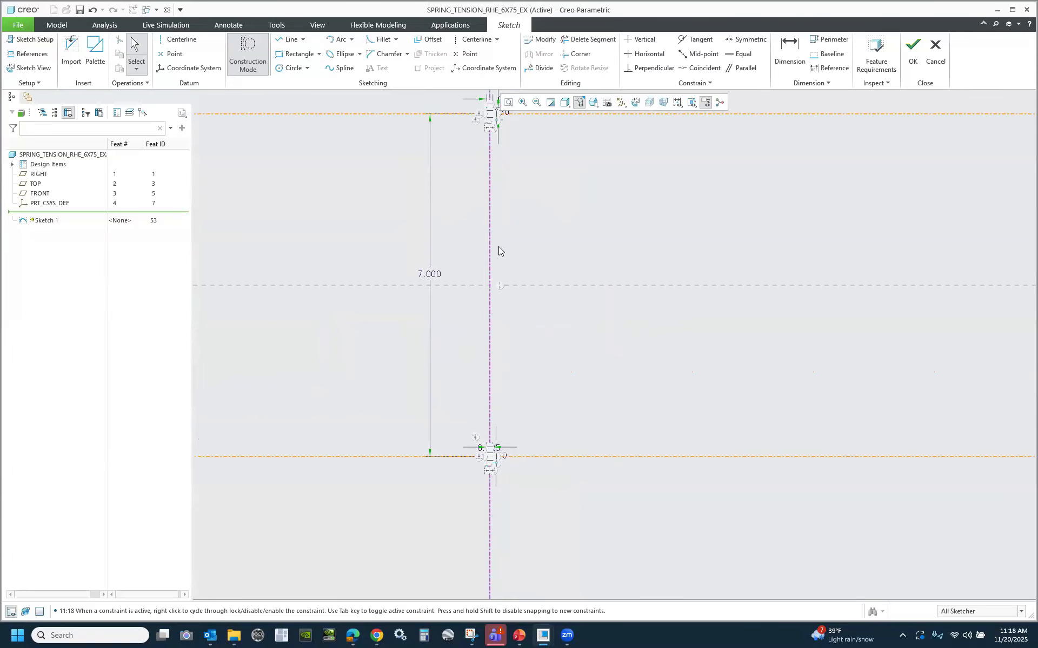
scroll(481, 108, "down", 9)
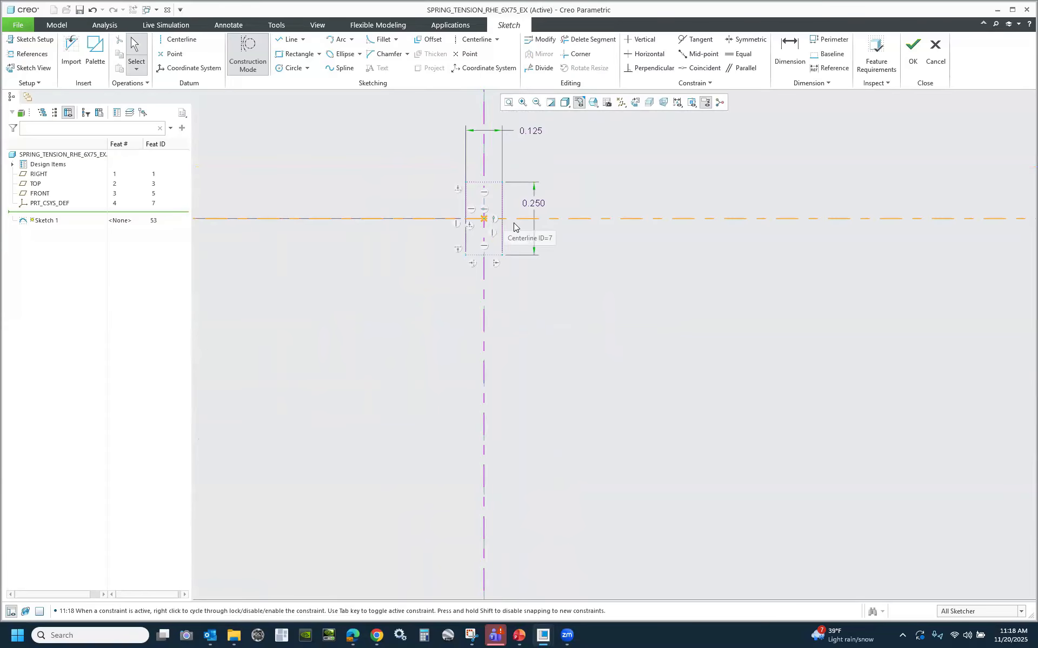
scroll(514, 227, "down", 3)
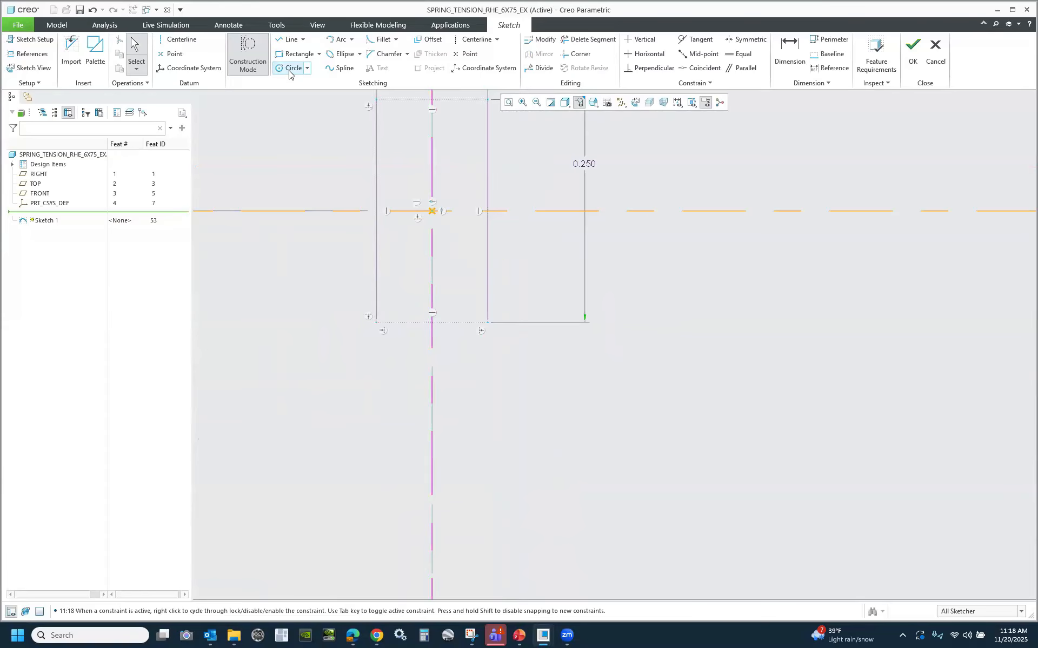
left_click(292, 68)
left_click(432, 275)
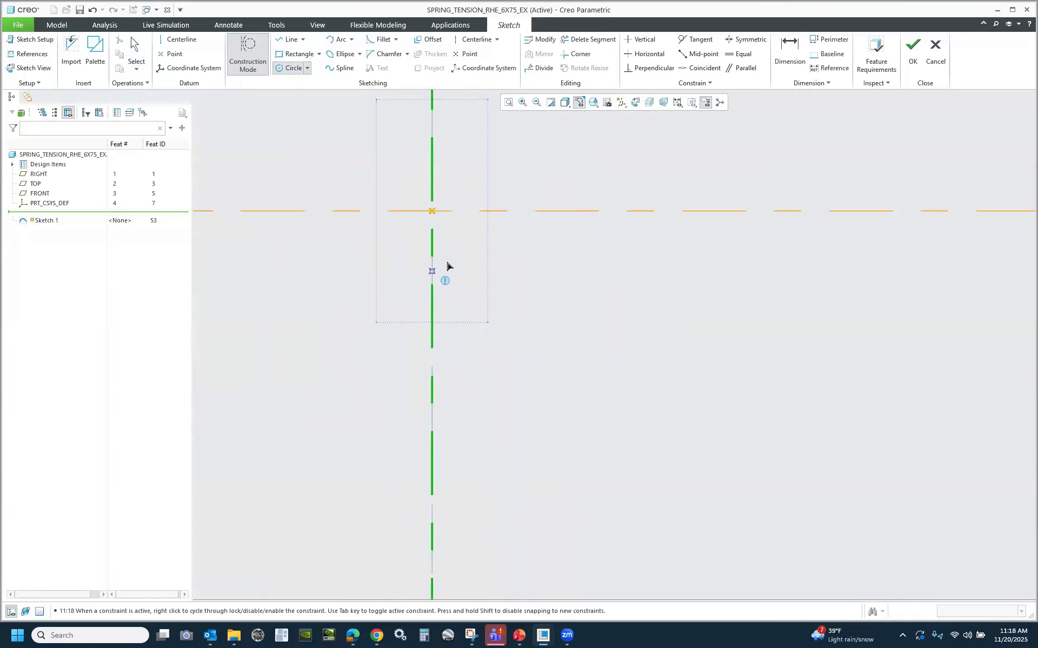
left_click(450, 261)
middle_click(546, 263)
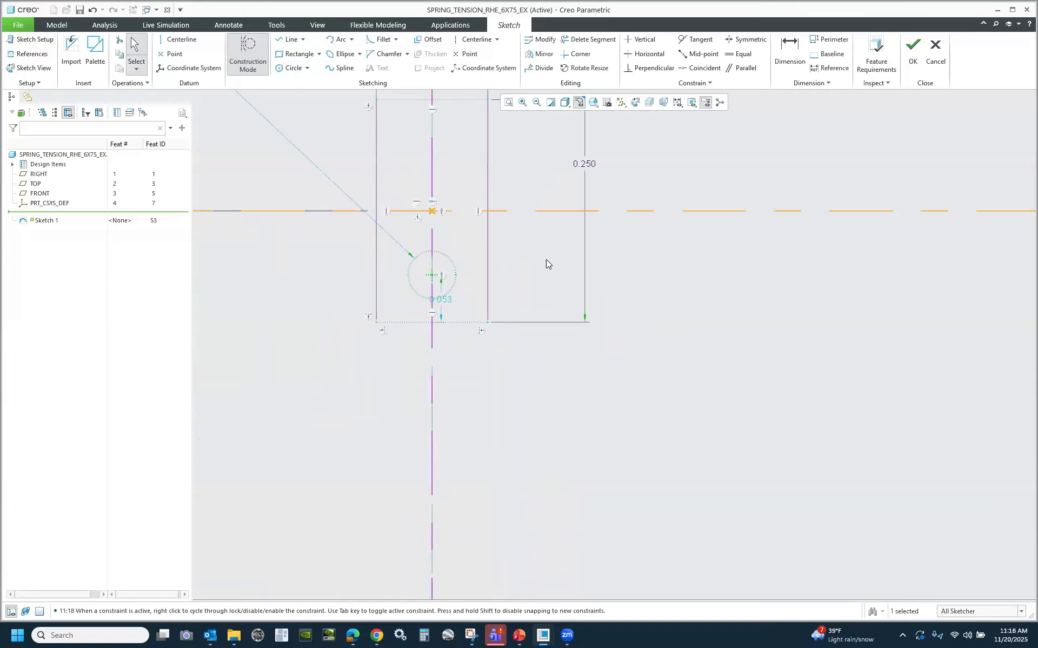
Draw a construction circle of equal radius on the vertical centerline, about 0.049 below the lower rectangle's top edge.
scroll(546, 259, "up", 5)
scroll(597, 292, "up", 4)
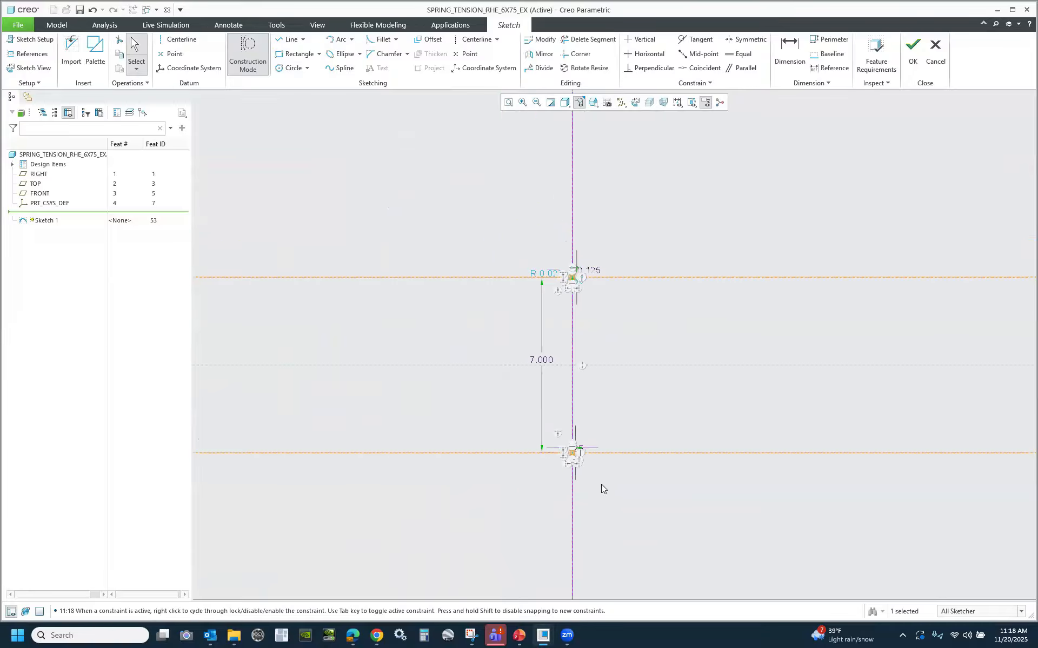
scroll(582, 452, "down", 12)
middle_click_drag(349, 426, 411, 363)
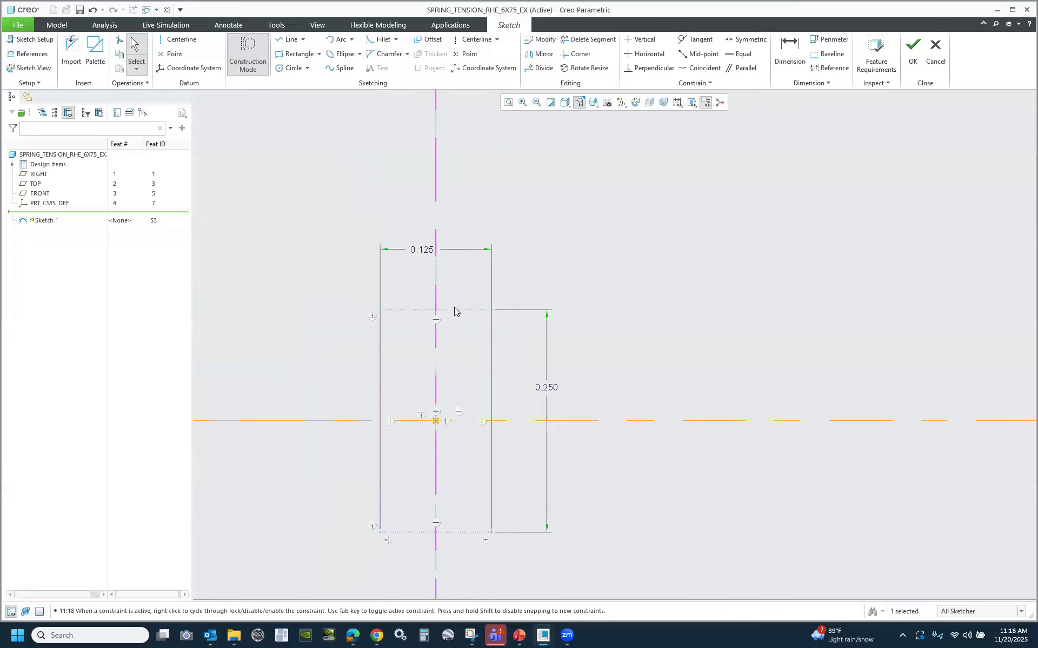
left_click(282, 72)
left_click(436, 353)
left_click(456, 347)
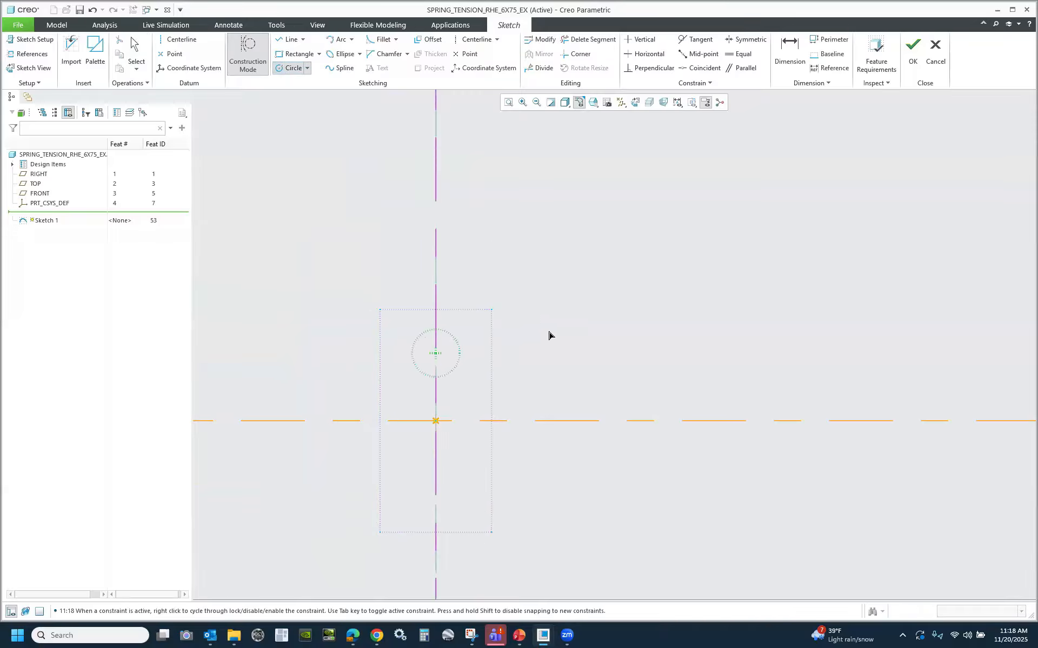
middle_click(548, 334)
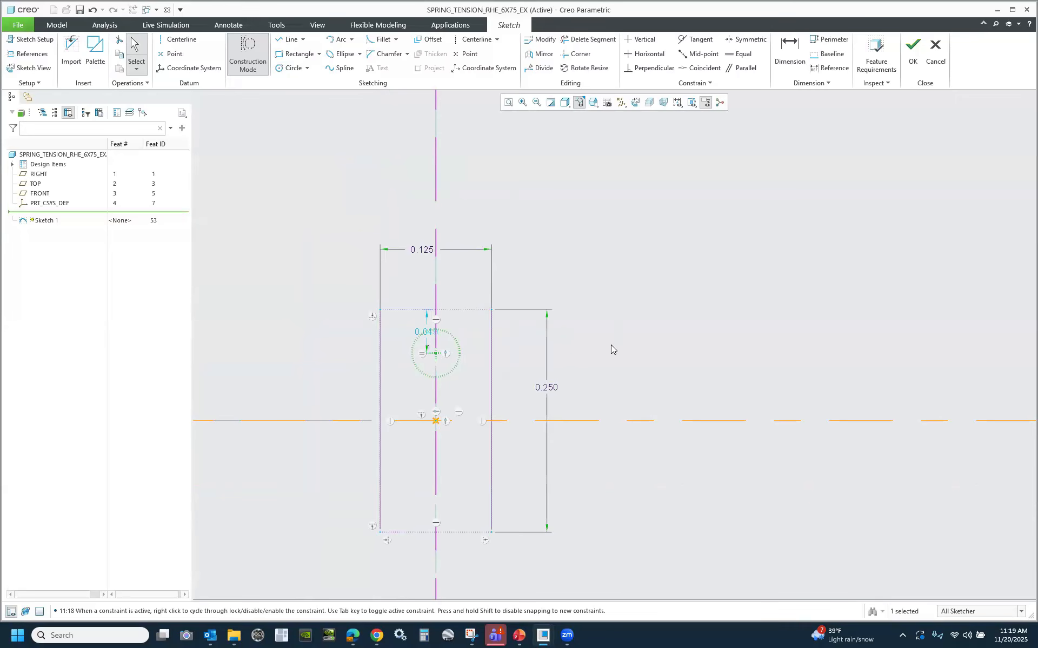
Place construction points on the vertical centerline at the top of the lower circle and the bottom of the upper circle.
left_click(466, 54)
left_click(436, 330)
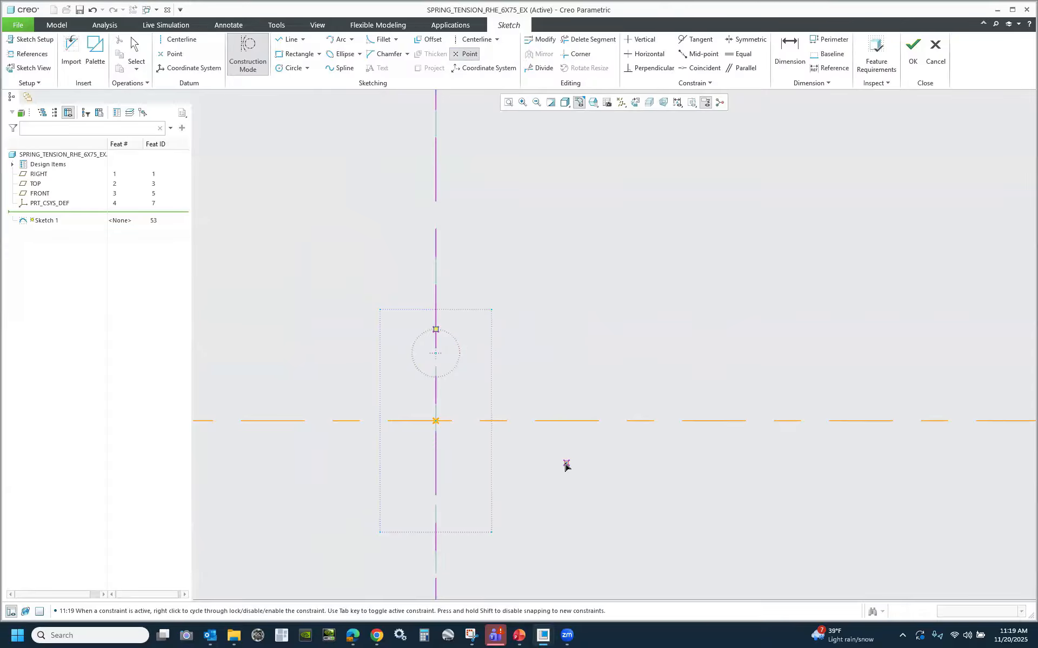
scroll(565, 463, "up", 12)
scroll(599, 298, "down", 4)
scroll(531, 261, "down", 5)
scroll(454, 317, "down", 6)
left_click(414, 331)
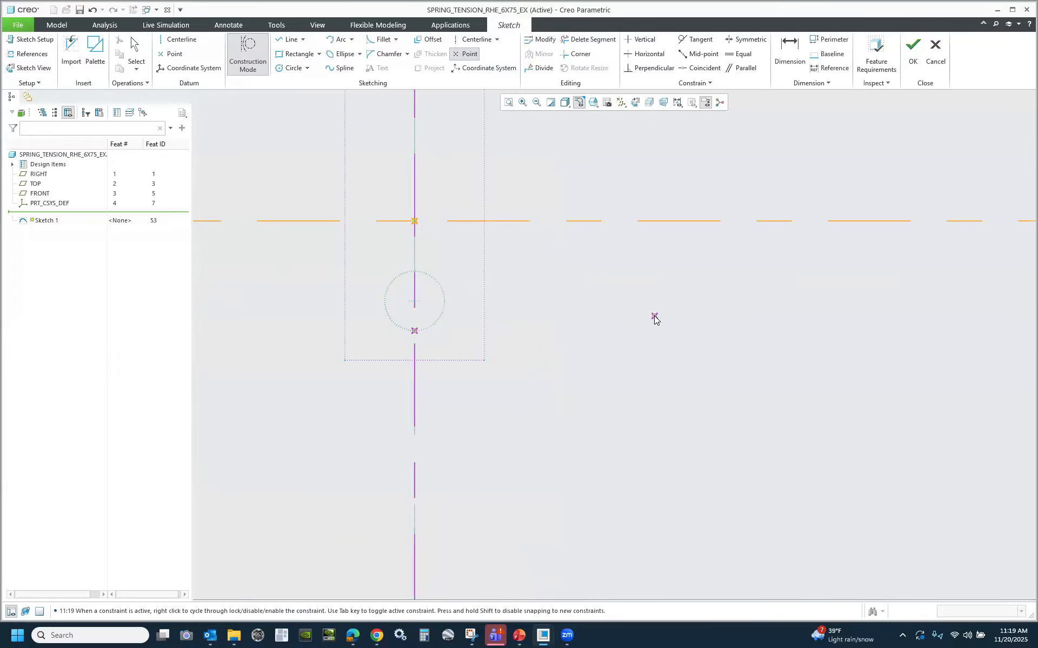
left_click(654, 317)
middle_click(678, 282)
scroll(678, 282, "up", 2)
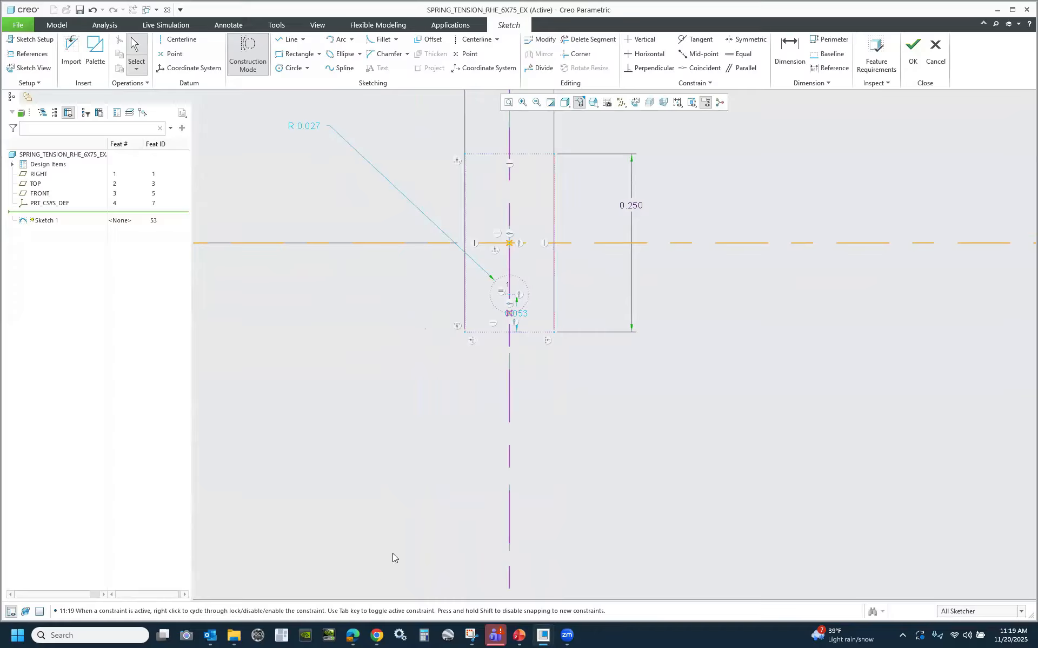
scroll(437, 338, "up", 2)
scroll(440, 357, "down", 3)
scroll(583, 208, "down", 1)
scroll(591, 168, "up", 3)
scroll(584, 170, "down", 4)
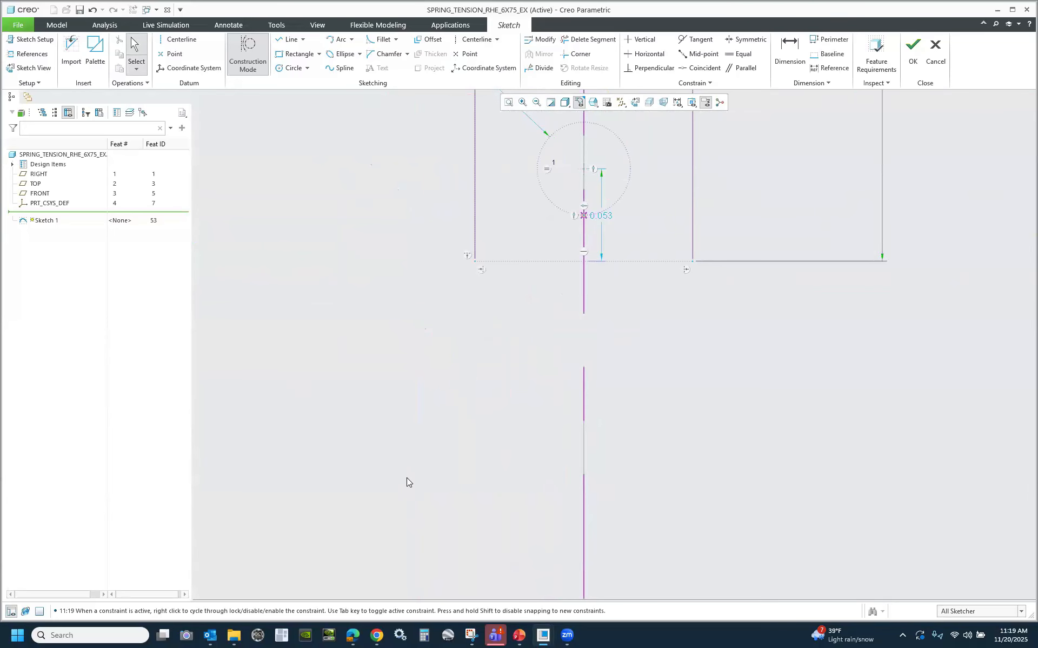
scroll(414, 357, "up", 2)
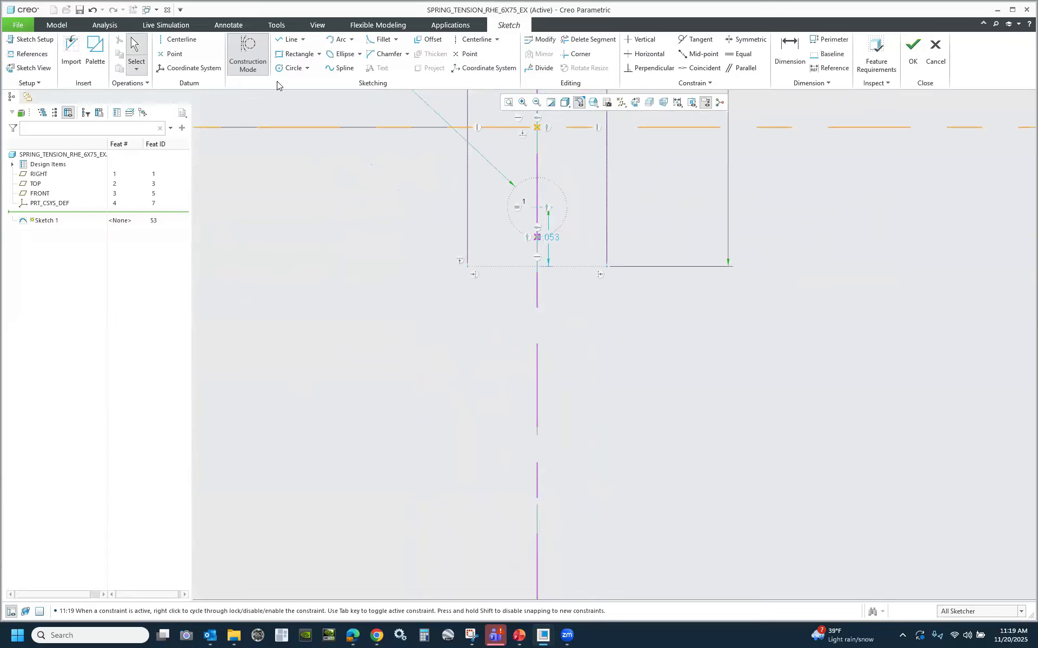
Turn off construction geometry and draw a center-and-ends arc of about 0.196 radius, centered on the vertical centerline below the upper rectangle.
left_click(246, 56)
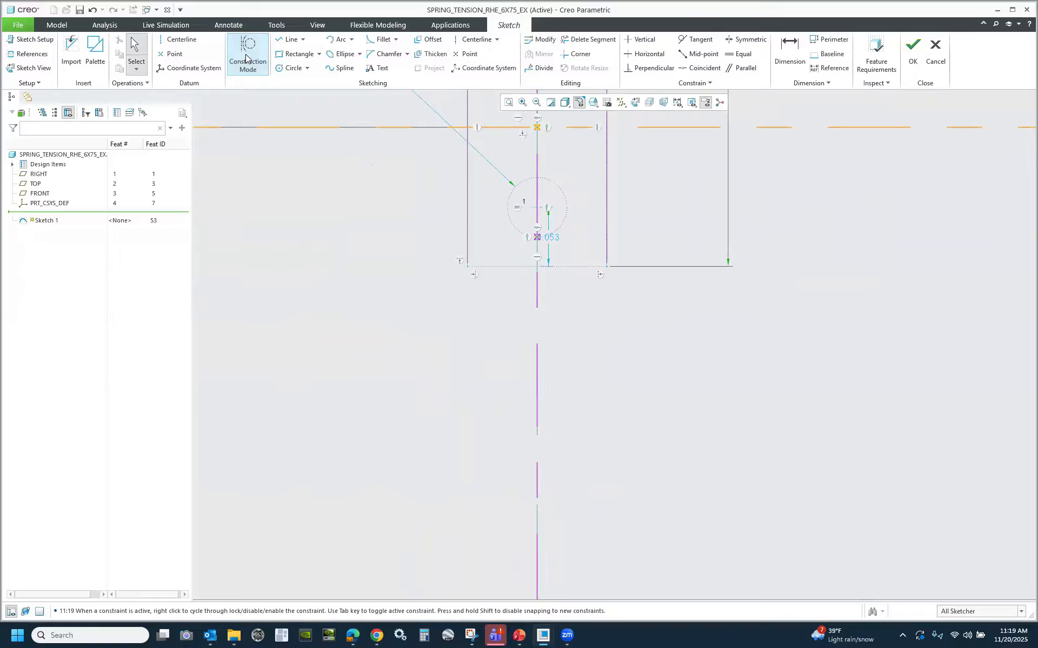
left_click(351, 40)
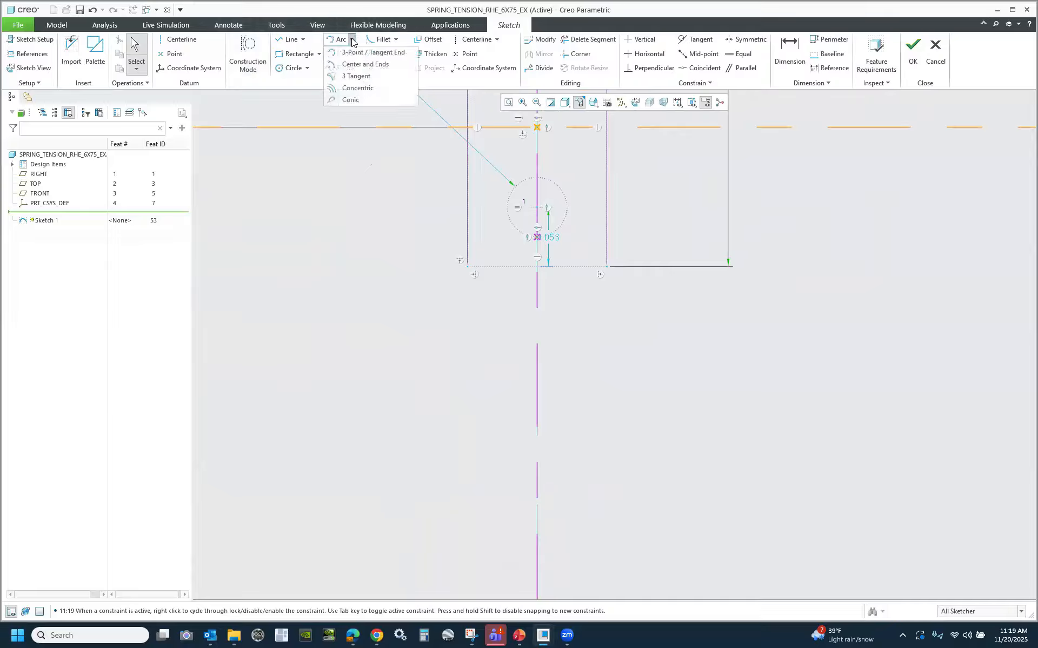
left_click(353, 66)
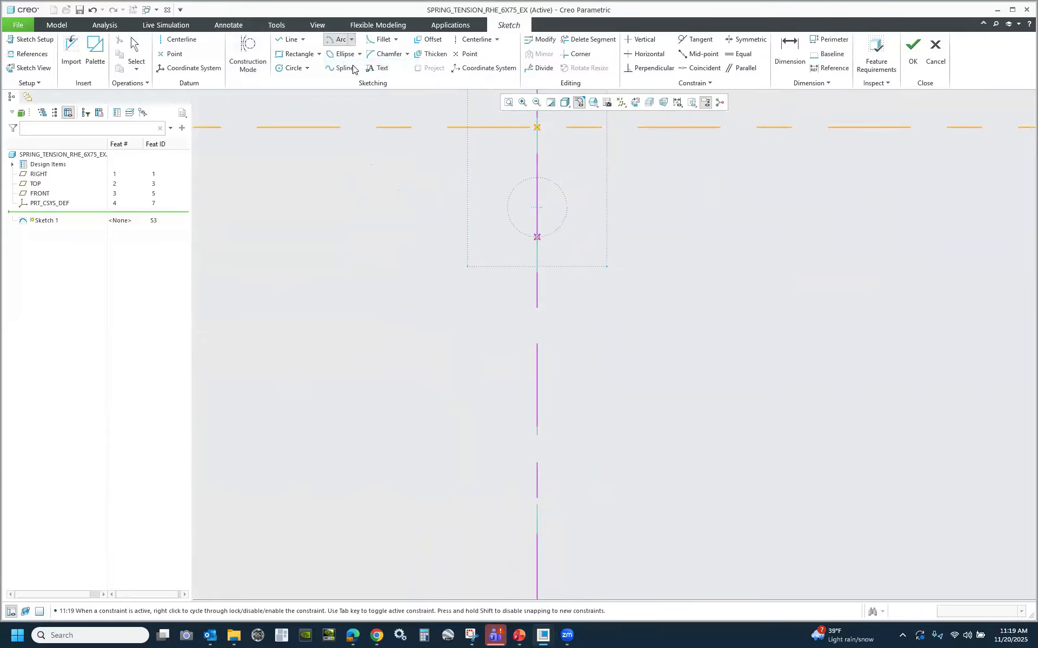
left_click(536, 541)
left_click(323, 505)
left_click(699, 561)
middle_click(602, 281)
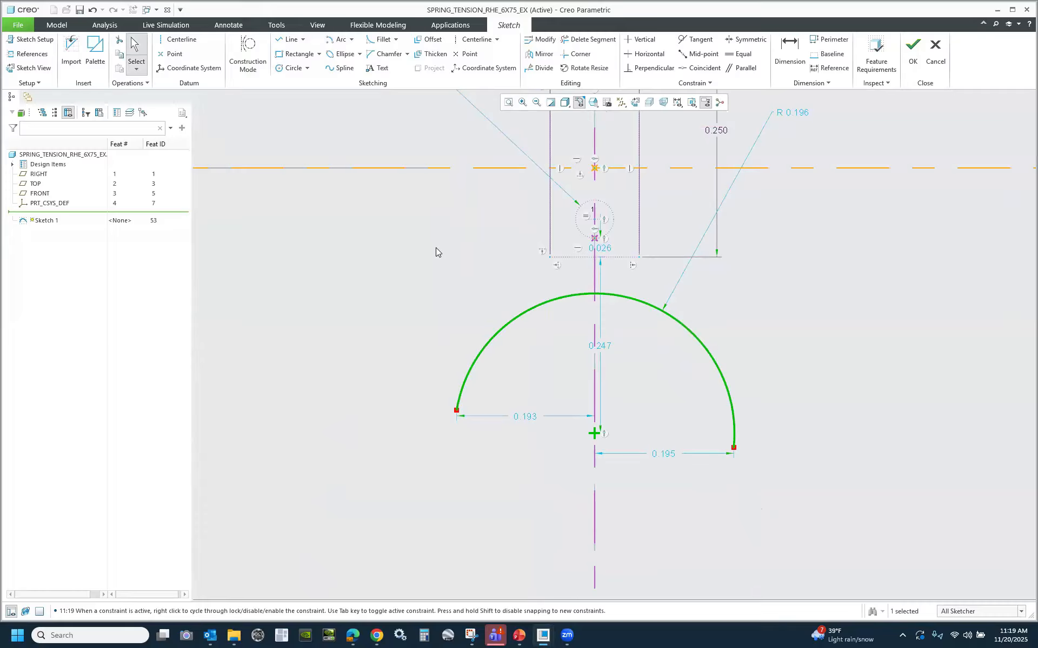
Constrain the arc's left endpoint to be horizontally aligned with the arc's center.
left_click(773, 322)
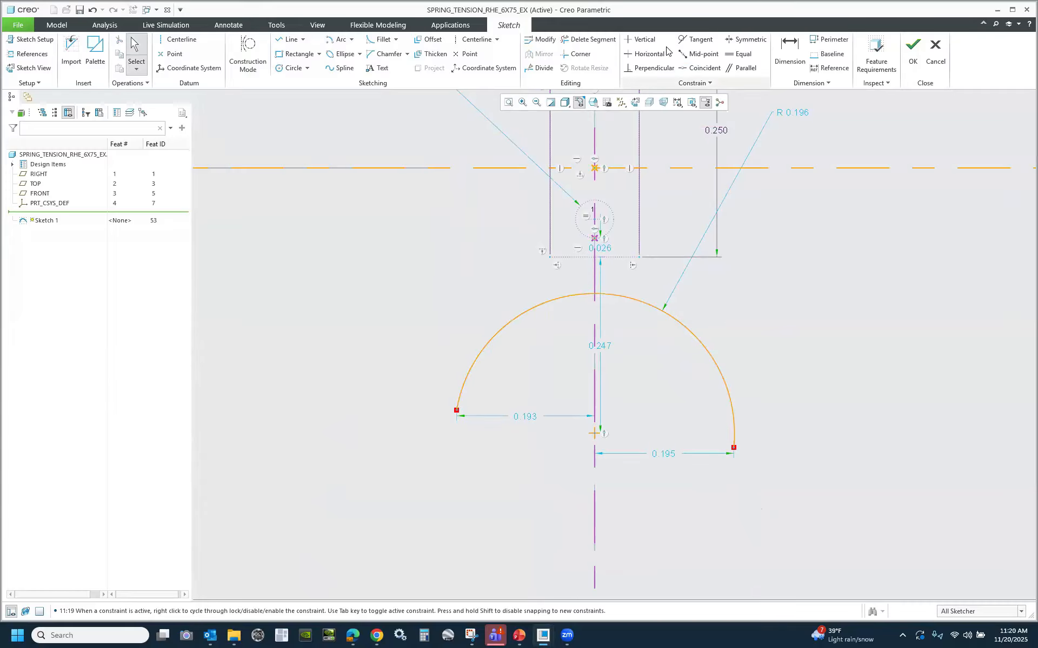
left_click(642, 55)
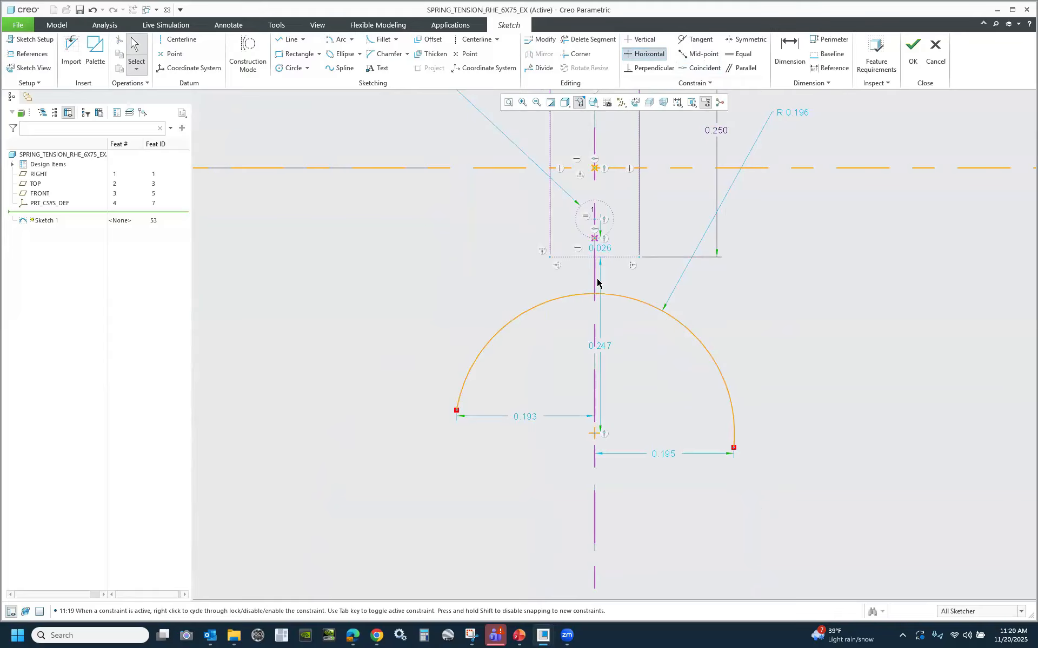
left_click(457, 412)
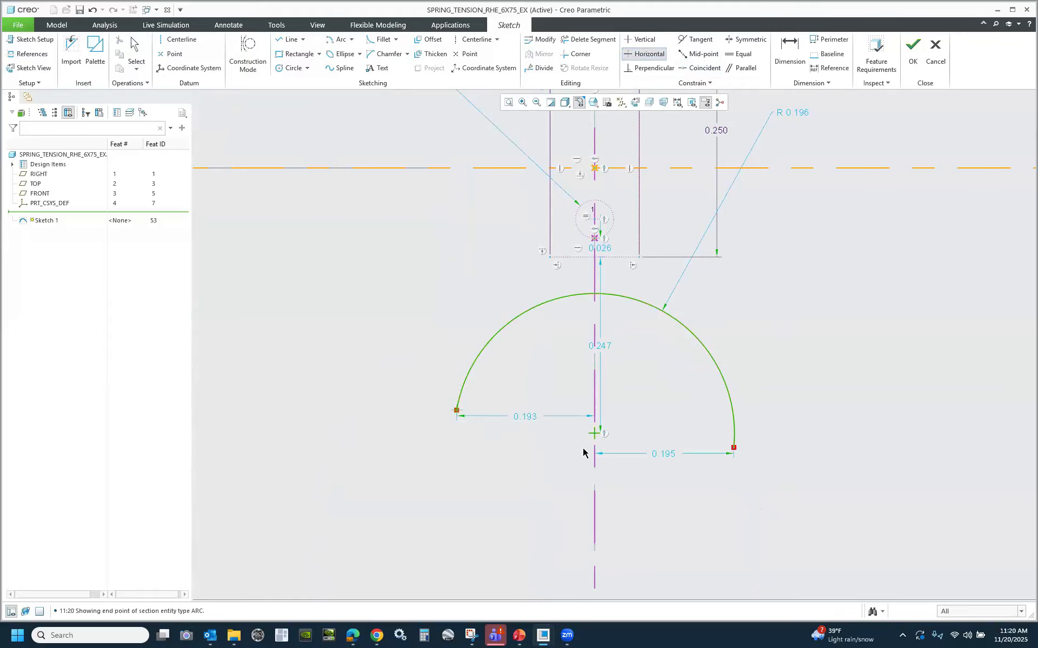
left_click(595, 434)
Dimension the arc's length between its two endpoints, placing the dimension outside the arc.
left_click(796, 60)
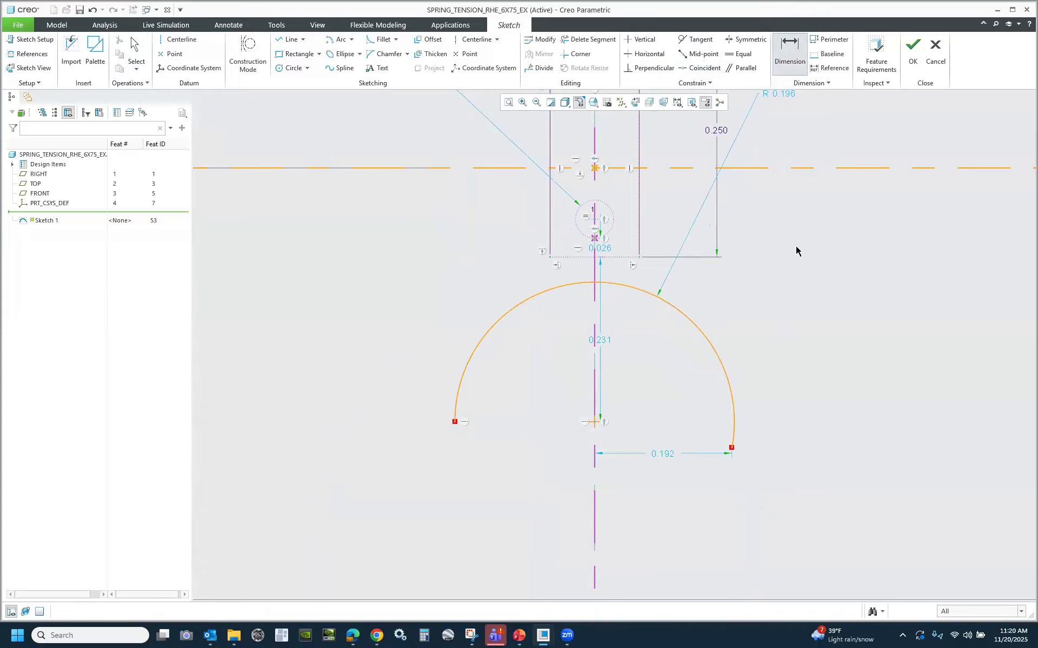
left_click(677, 311)
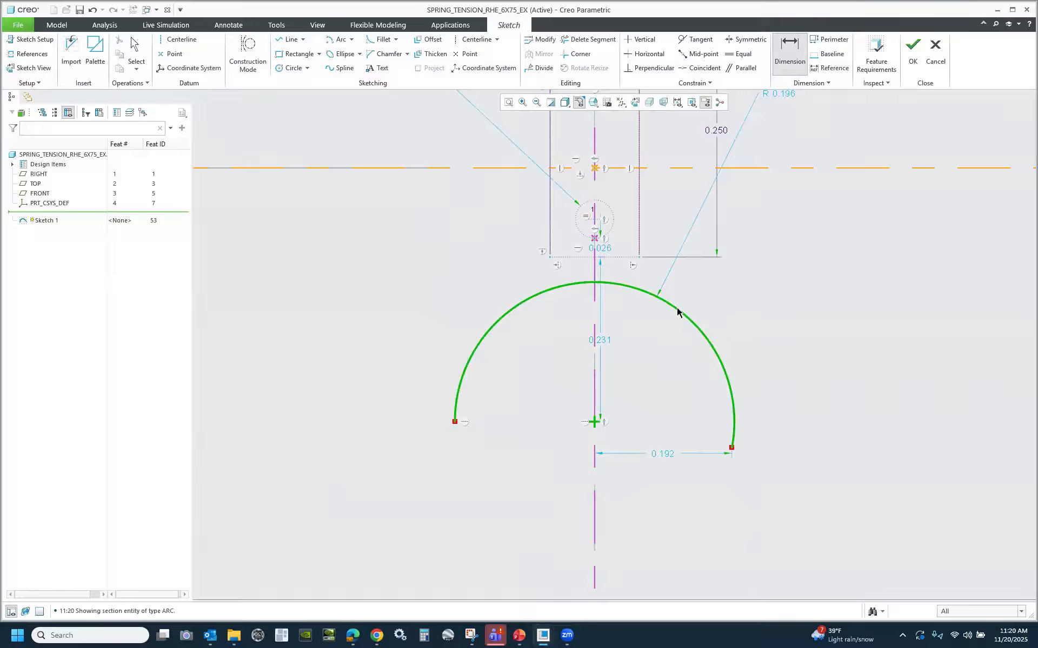
left_click(455, 424)
middle_click(732, 312)
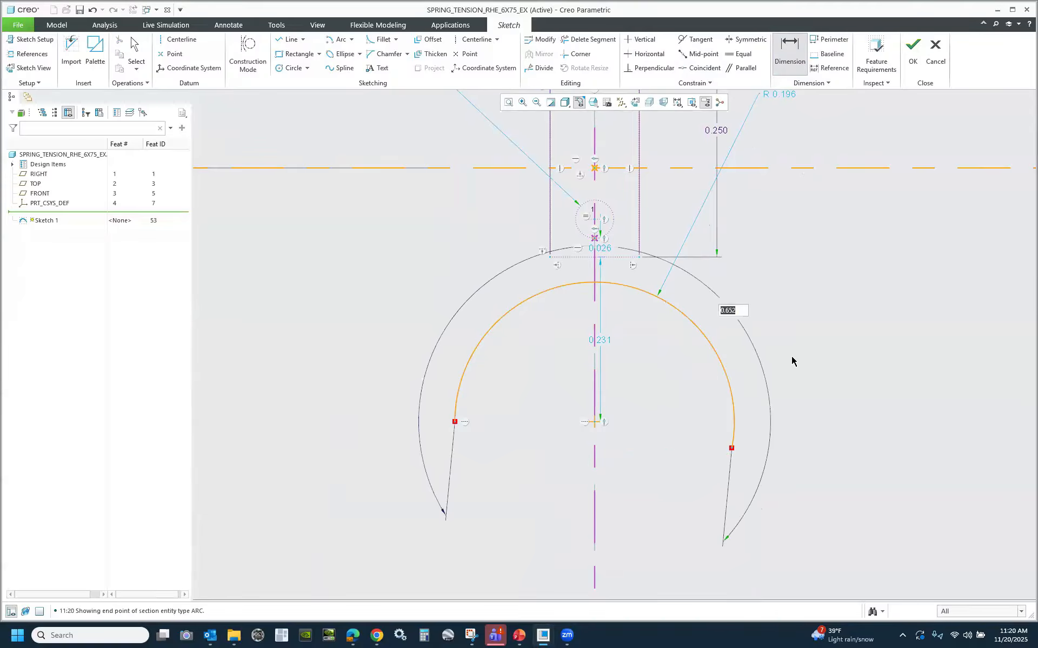
middle_click(881, 339)
middle_click(738, 318)
Convert the arc-length dimension to an angular dimension and set it to 195 degrees.
left_click(737, 316)
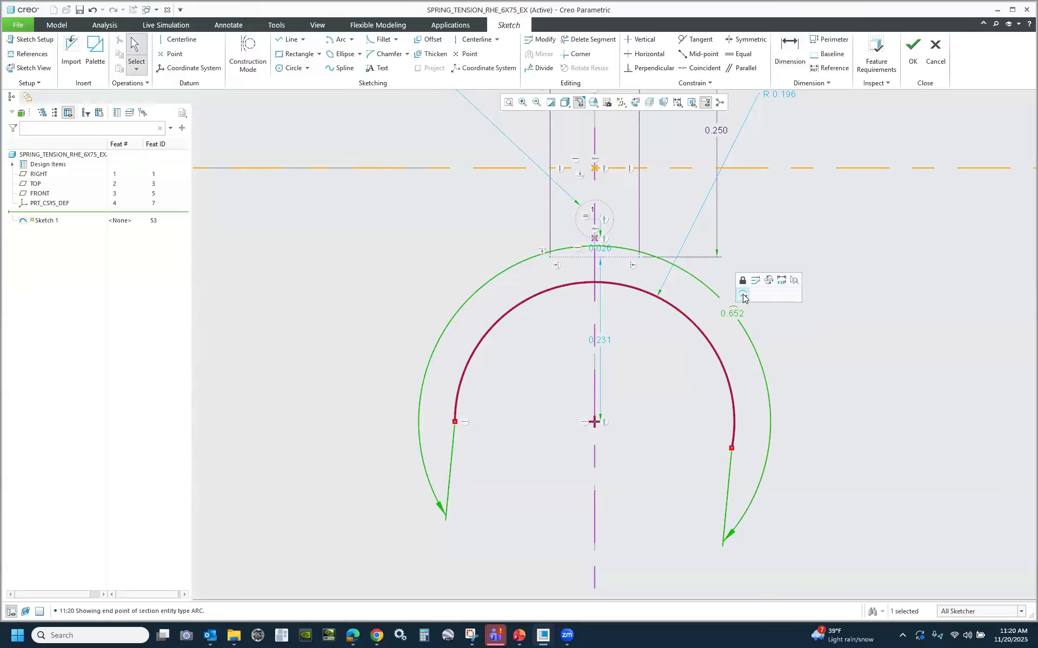
left_click(743, 295)
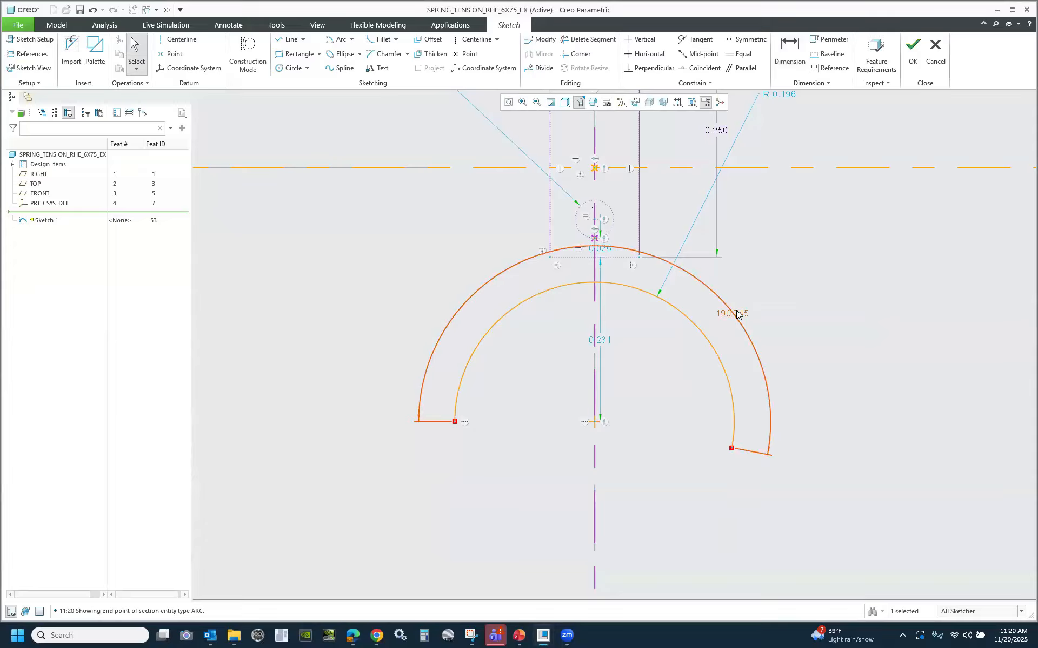
double_click(735, 311)
type("195")
key("Return")
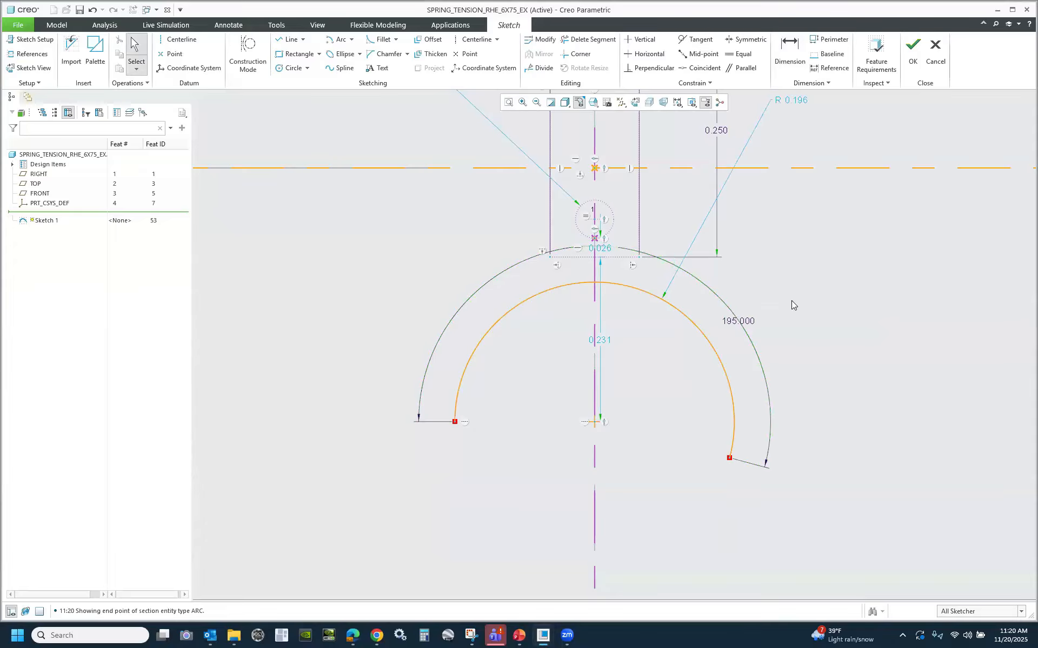
Make the hook arc coincident with the center of the upper construction circle, and move the circle up inside the rectangle.
scroll(732, 319, "down", 3)
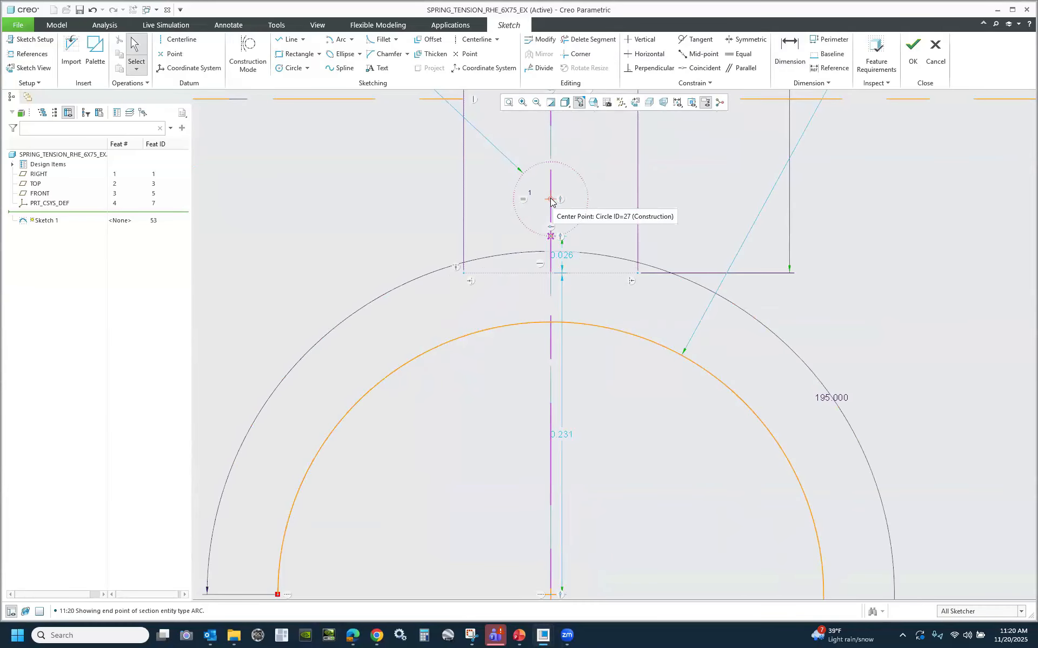
left_click(700, 68)
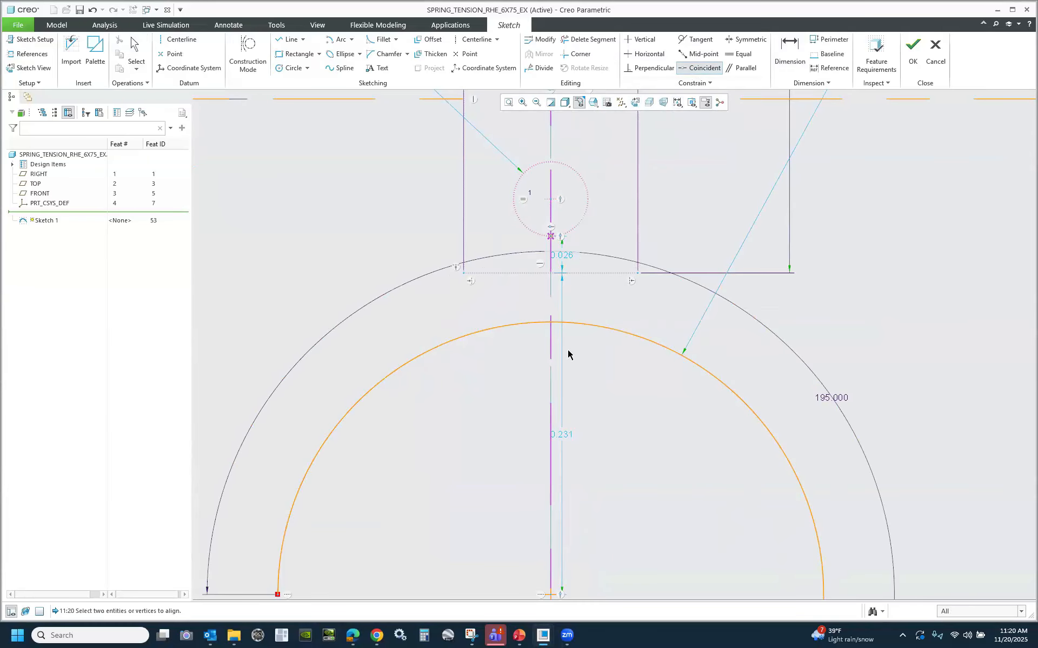
left_click(584, 324)
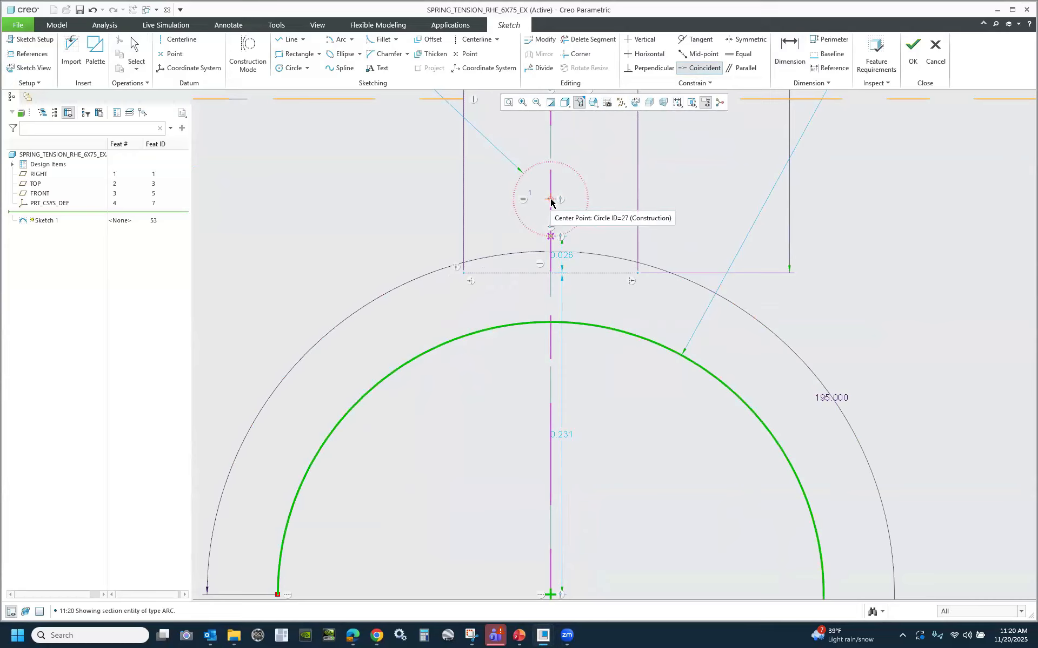
left_click(551, 199)
scroll(576, 294, "up", 3)
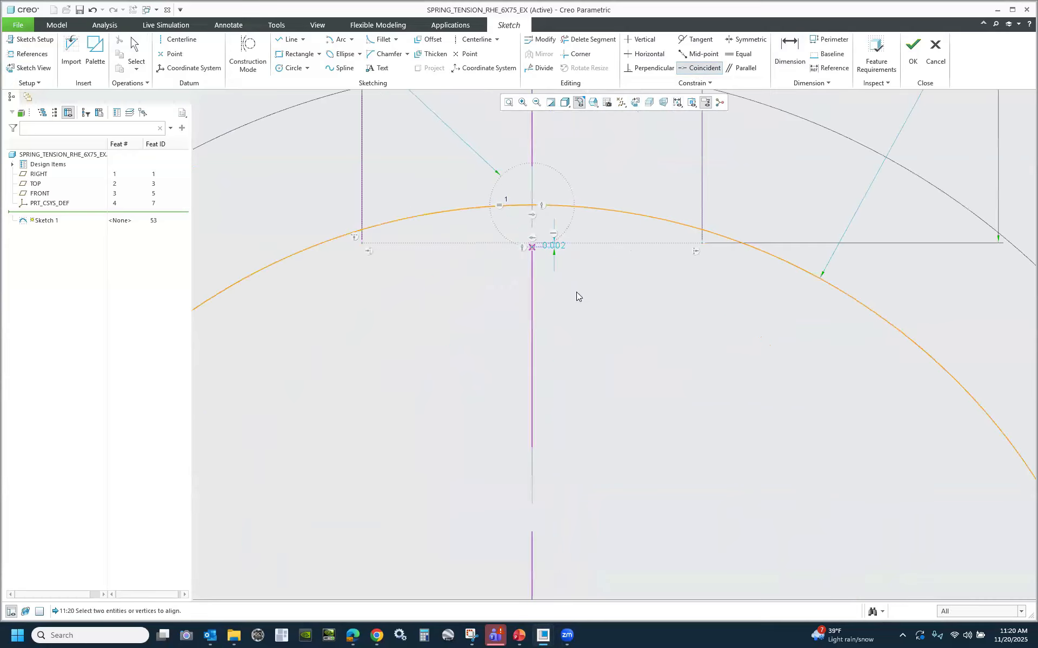
middle_click(576, 294)
left_click_drag(537, 207, 539, 137)
Draw a construction arc of about 0.199 radius between the upper rectangle's two bottom corners, bulging upward.
scroll(593, 432, "down", 3)
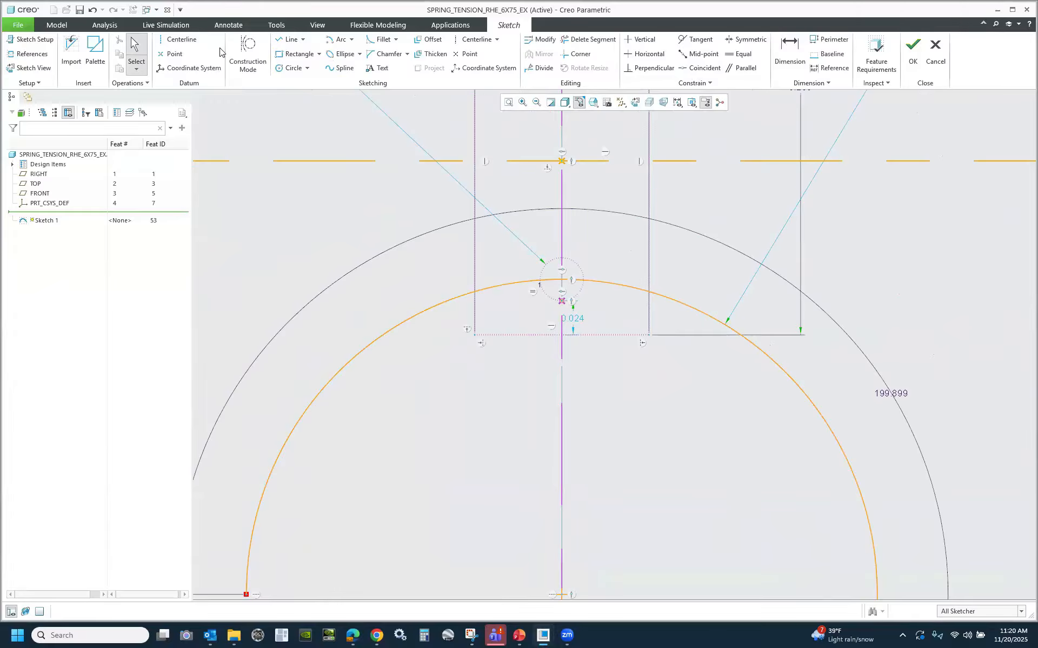
left_click(252, 54)
left_click(338, 40)
scroll(655, 284, "down", 3)
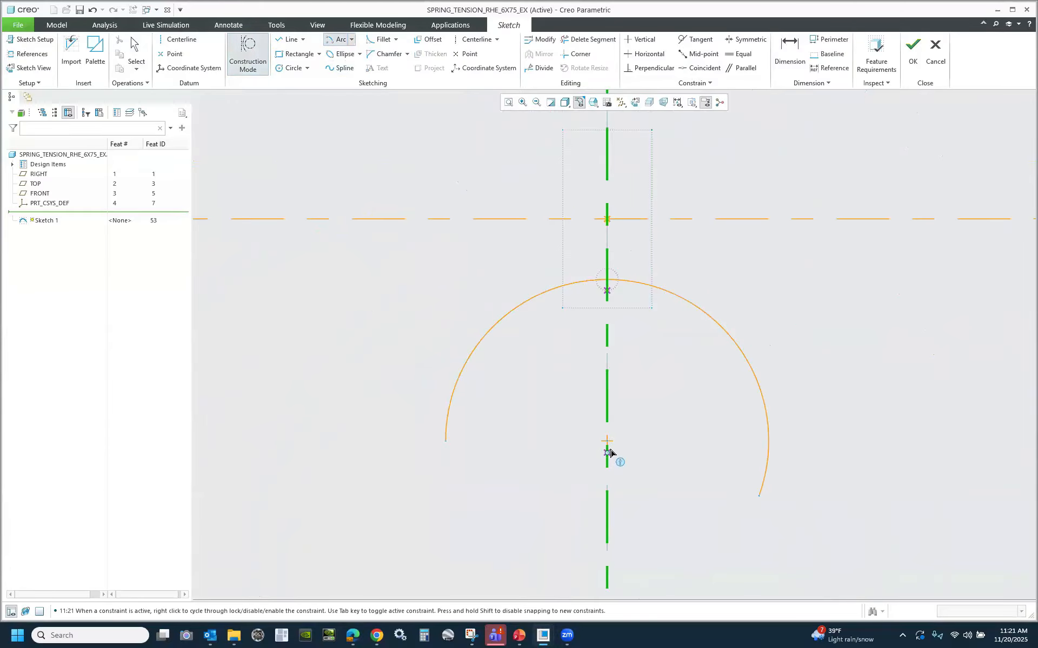
scroll(599, 325, "up", 3)
left_click(528, 289)
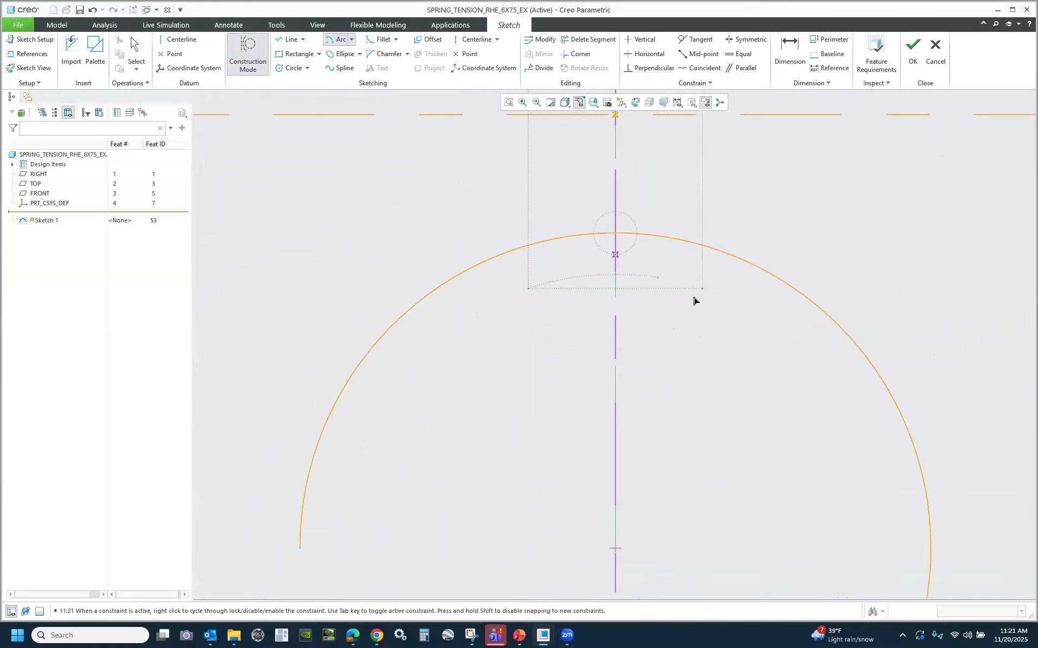
left_click(721, 318)
middle_click(721, 319)
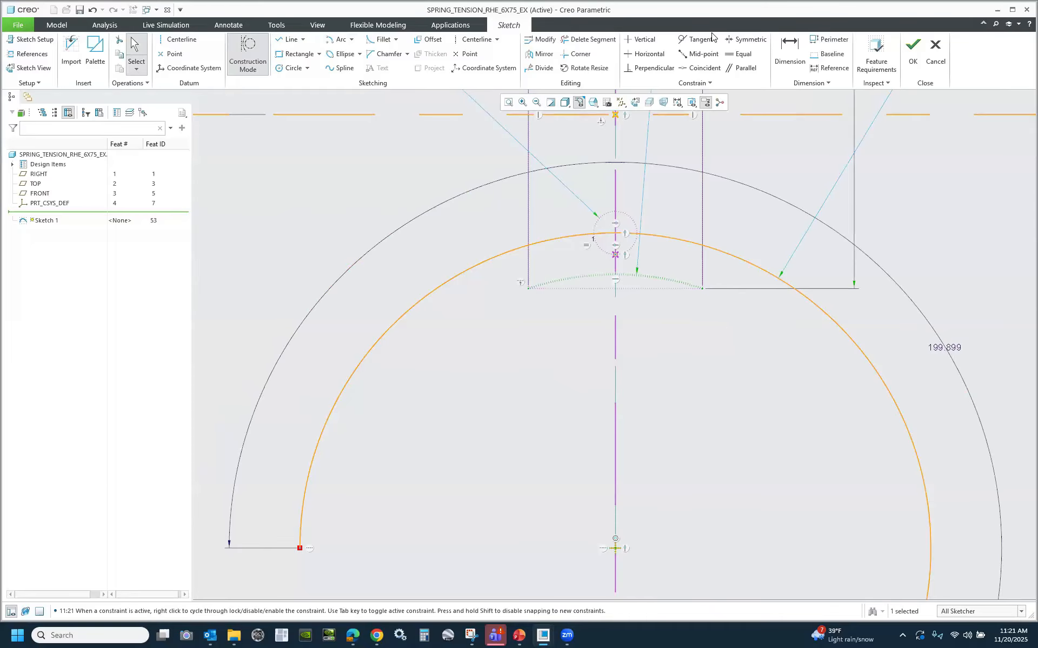
Make the construction point at the bottom of the upper circle coincident with the new construction arc.
left_click(700, 68)
left_click(618, 254)
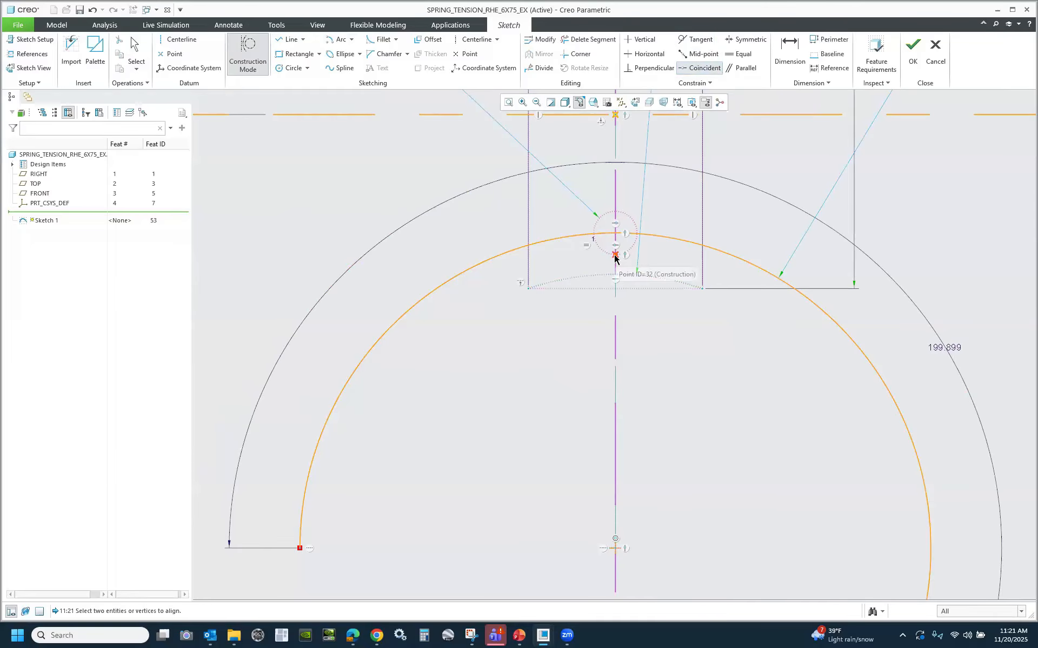
left_click(626, 274)
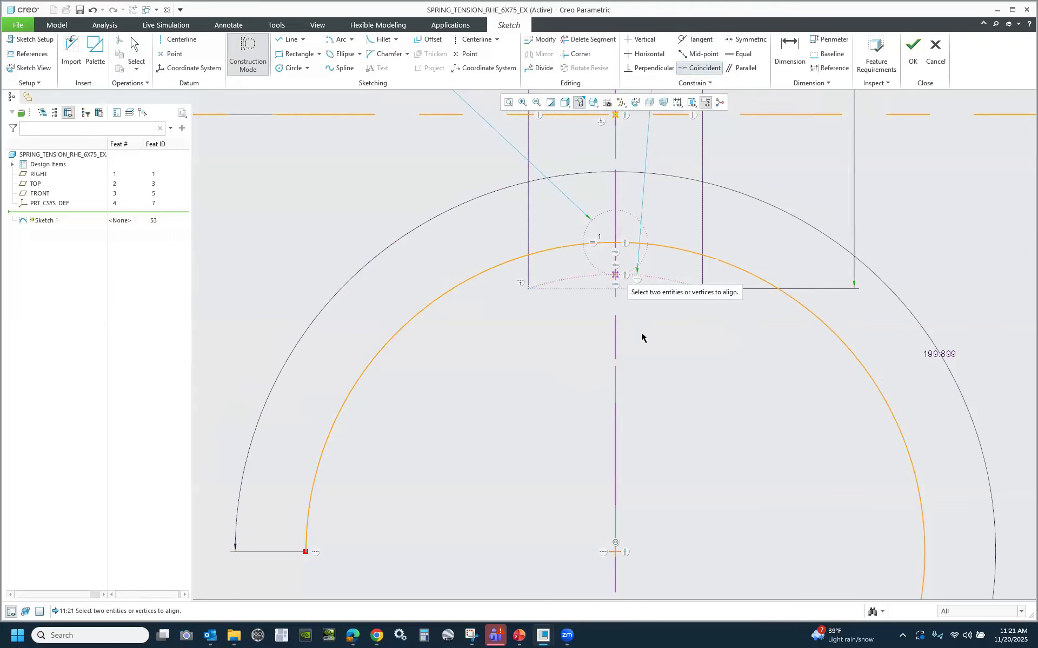
middle_click(643, 348)
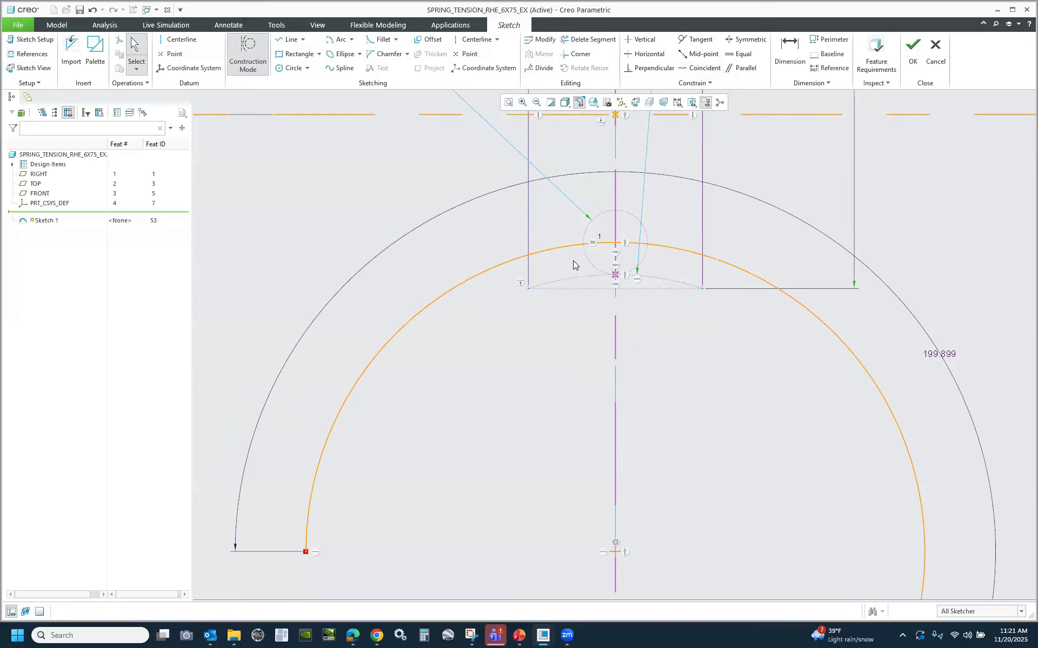
left_click(528, 288)
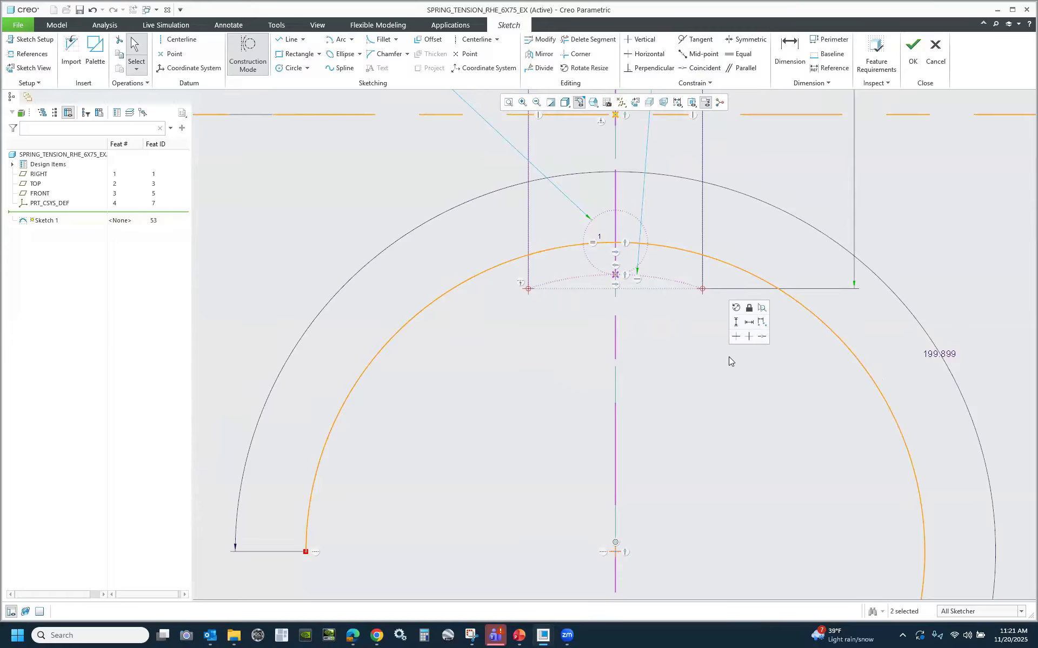
Draw a solid vertical line down from the hook arc's left end, ending about 0.551 below the upper rectangle's bottom edge.
scroll(684, 258, "down", 5)
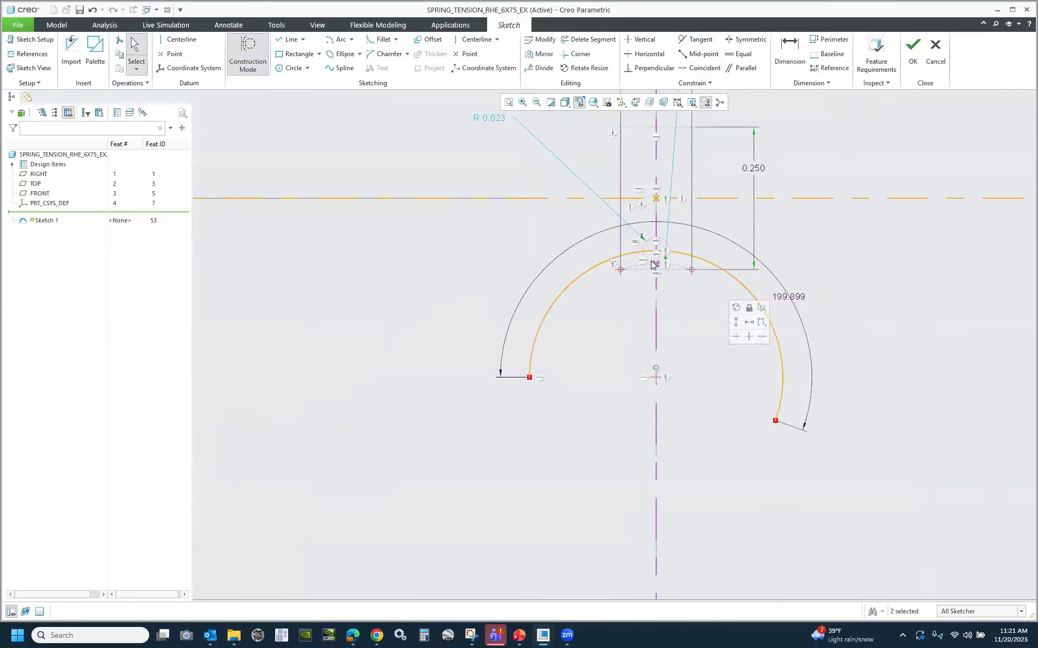
left_click(288, 39)
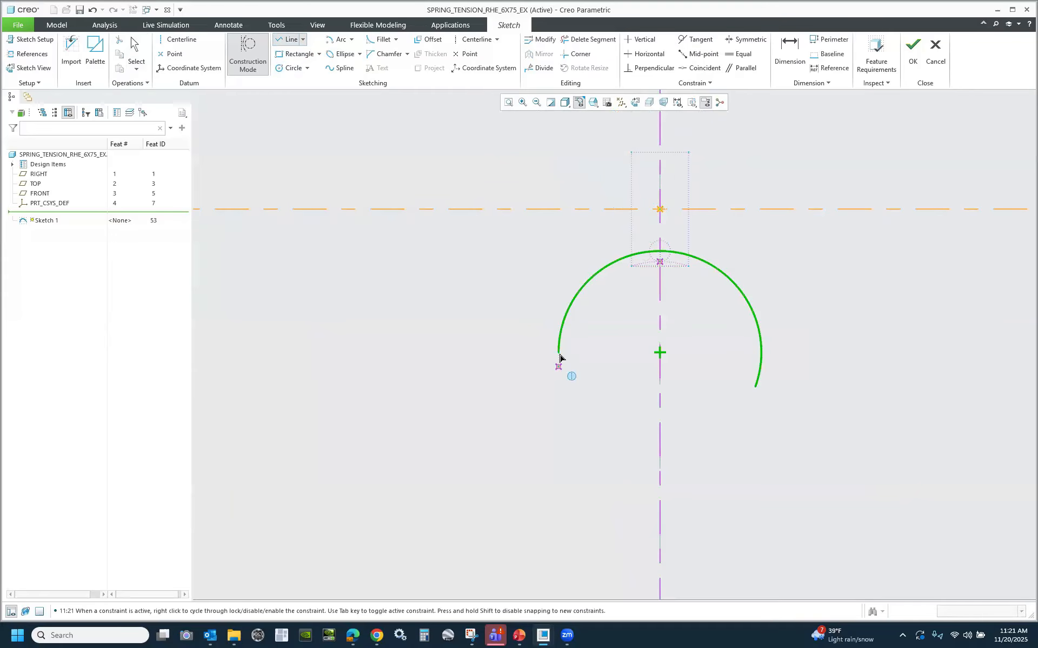
middle_click(529, 496)
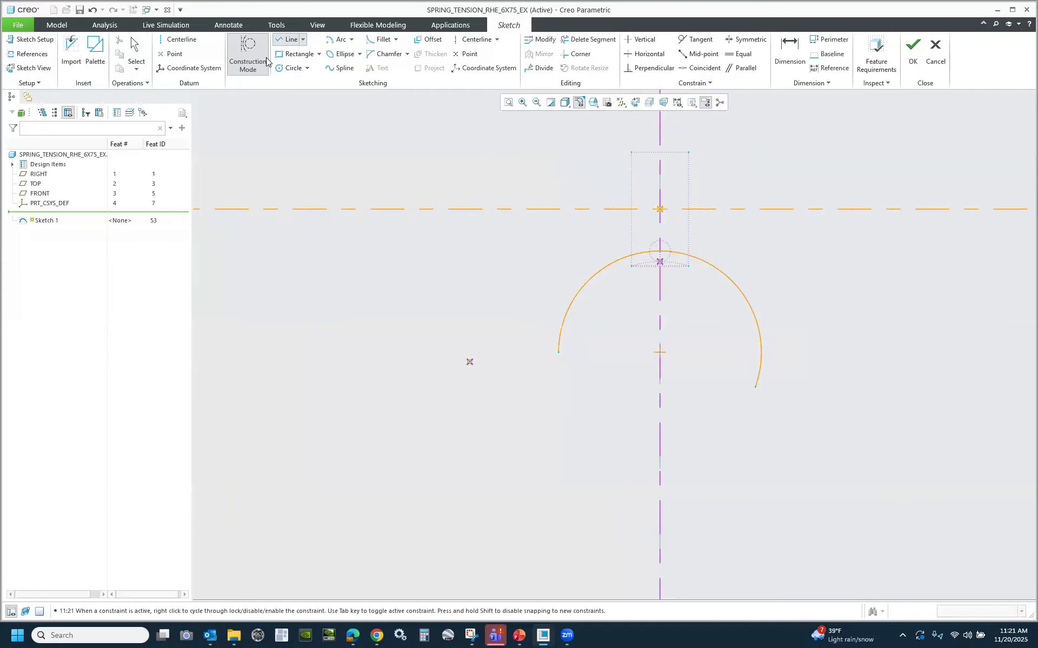
left_click(561, 354)
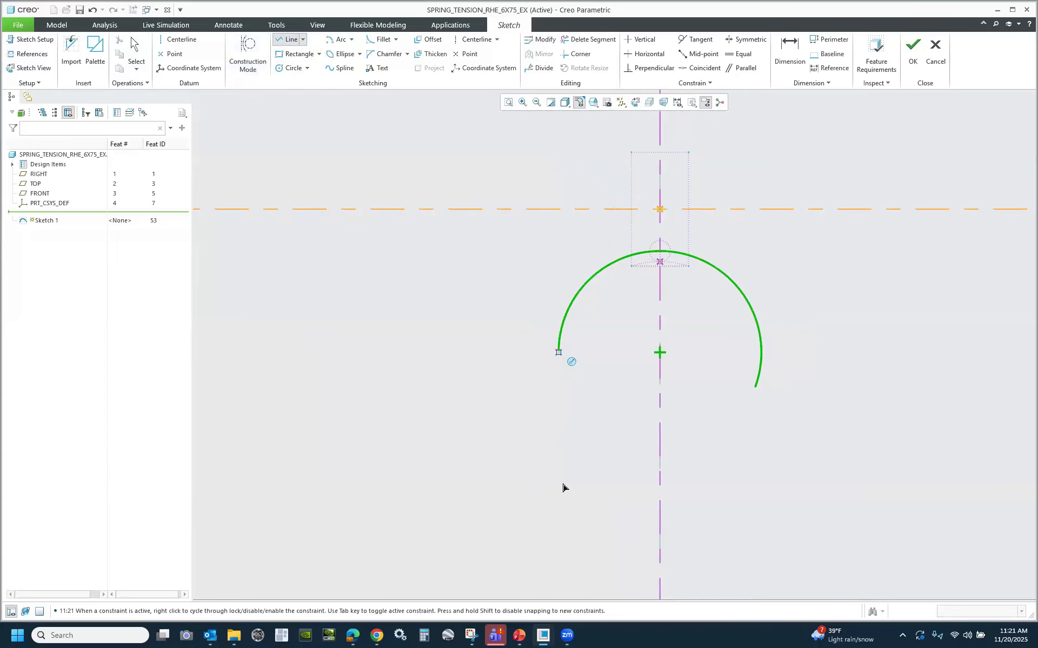
left_click(559, 518)
middle_click(708, 482)
middle_click(707, 482)
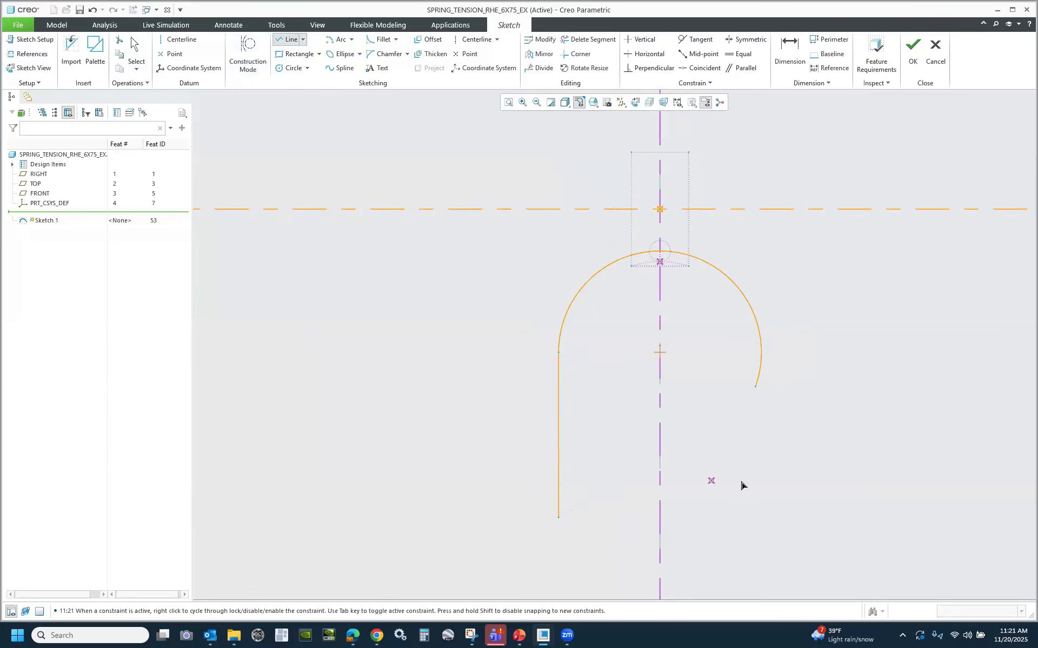
left_click(768, 463)
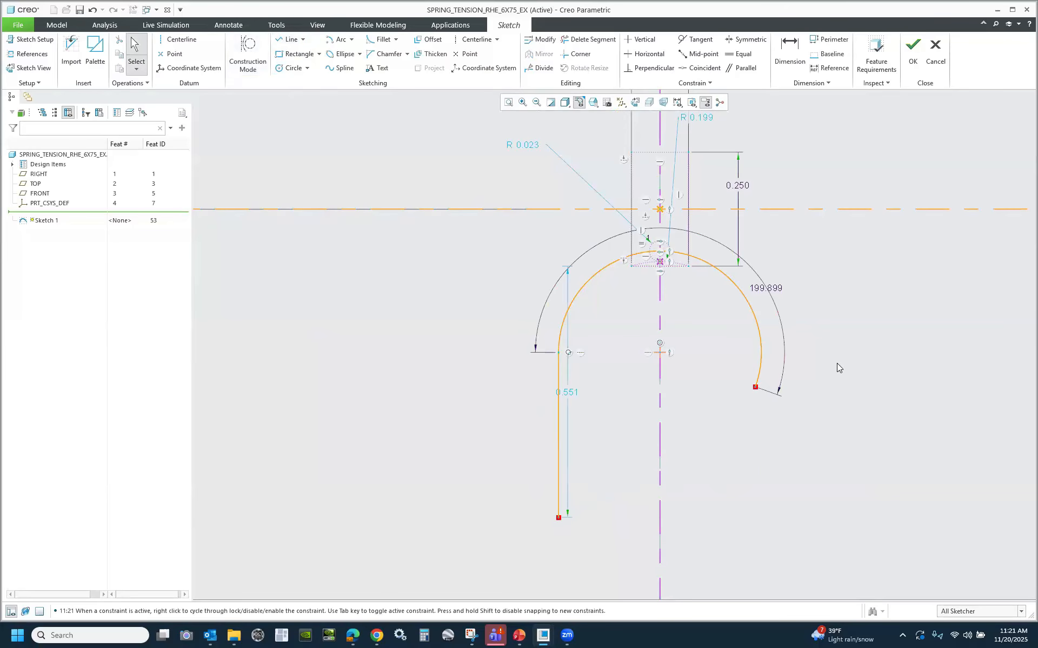
Dimension the vertical distance from the upper circle's bottom construction point to the line's lower end and set it to 0.875.
left_click(789, 54)
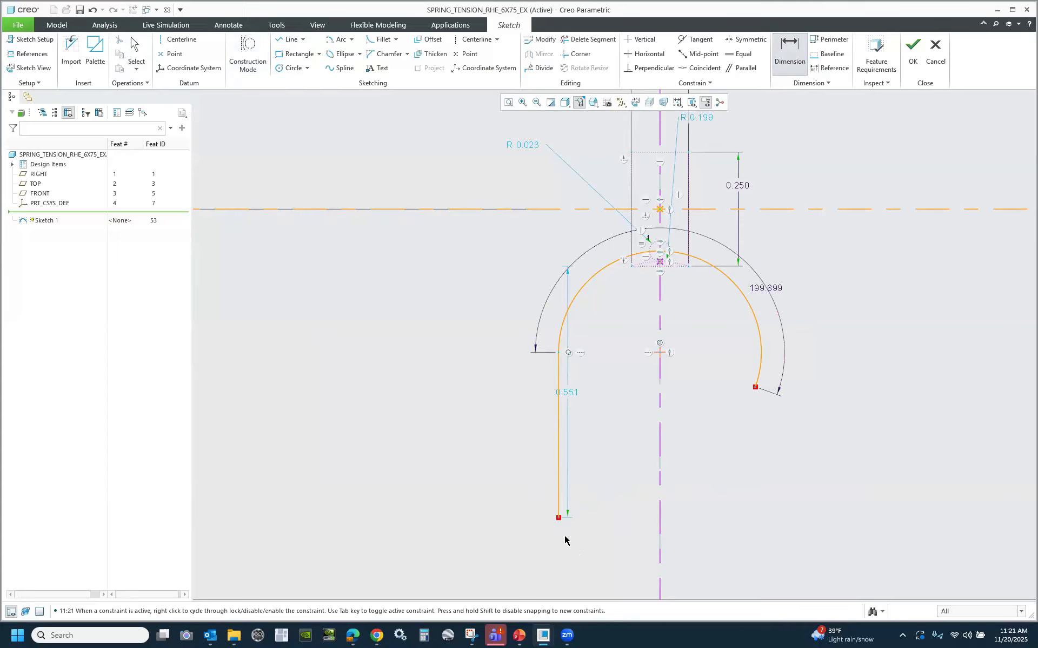
left_click(661, 264)
middle_click(526, 435)
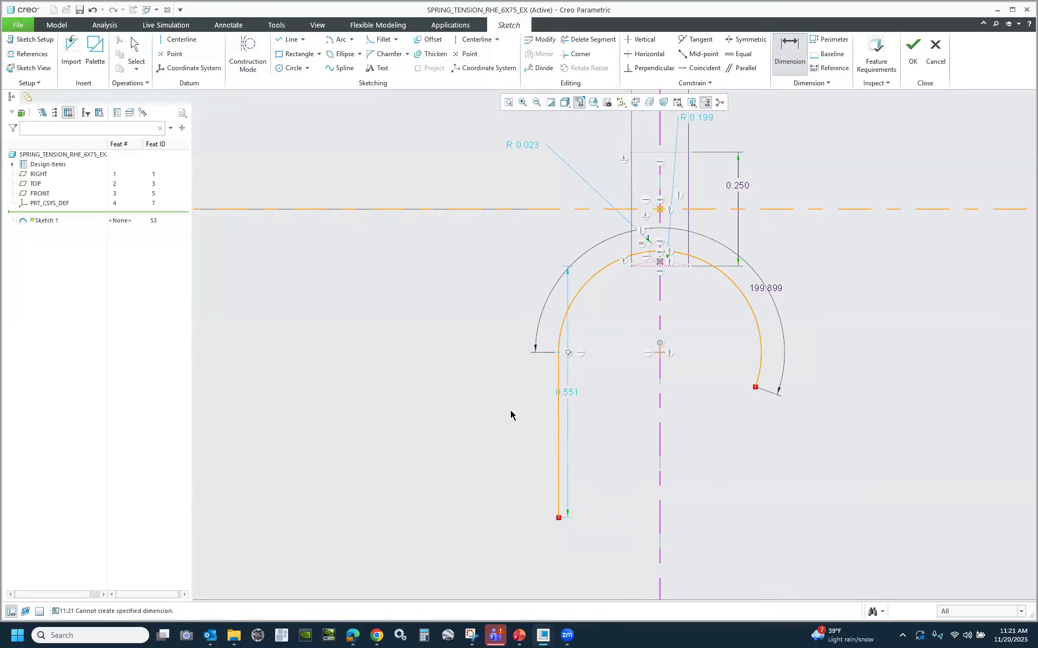
left_click(660, 263)
left_click(558, 518)
middle_click(465, 404)
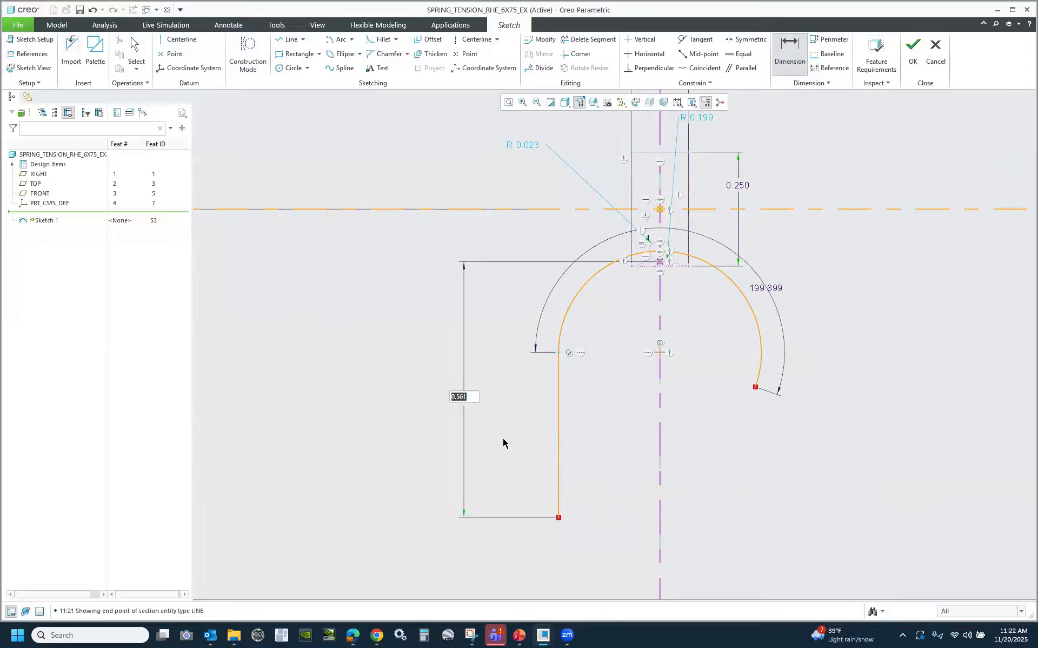
type("0.875")
key("Return")
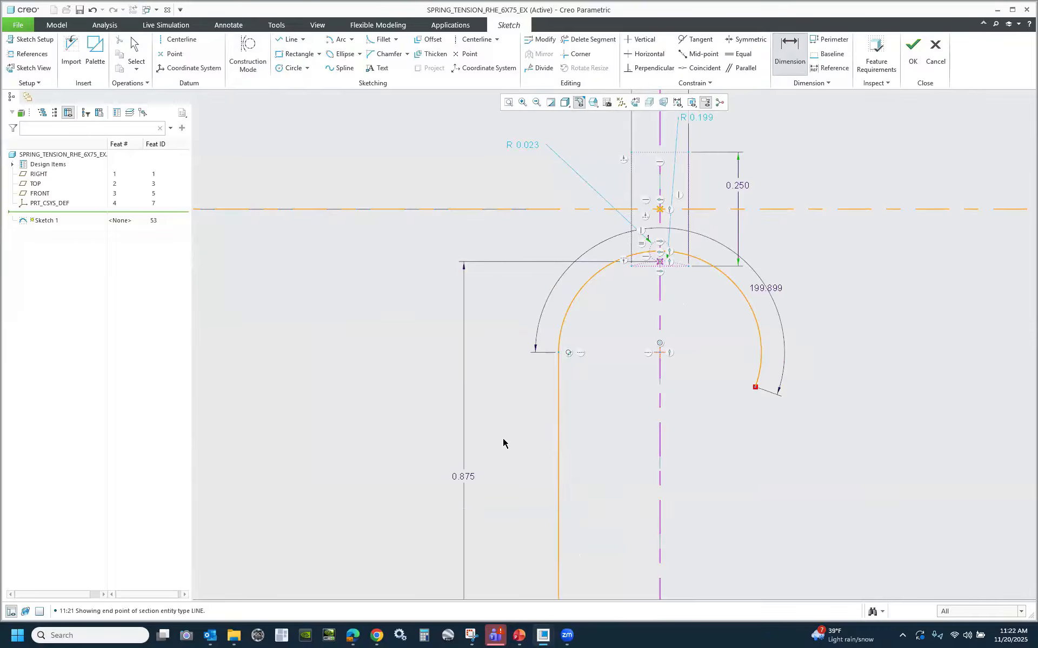
Switch to the PowerPoint tension spring slide to check the loop and wire dimensions, and return to Creo Parametric.
scroll(365, 327, "down", 2)
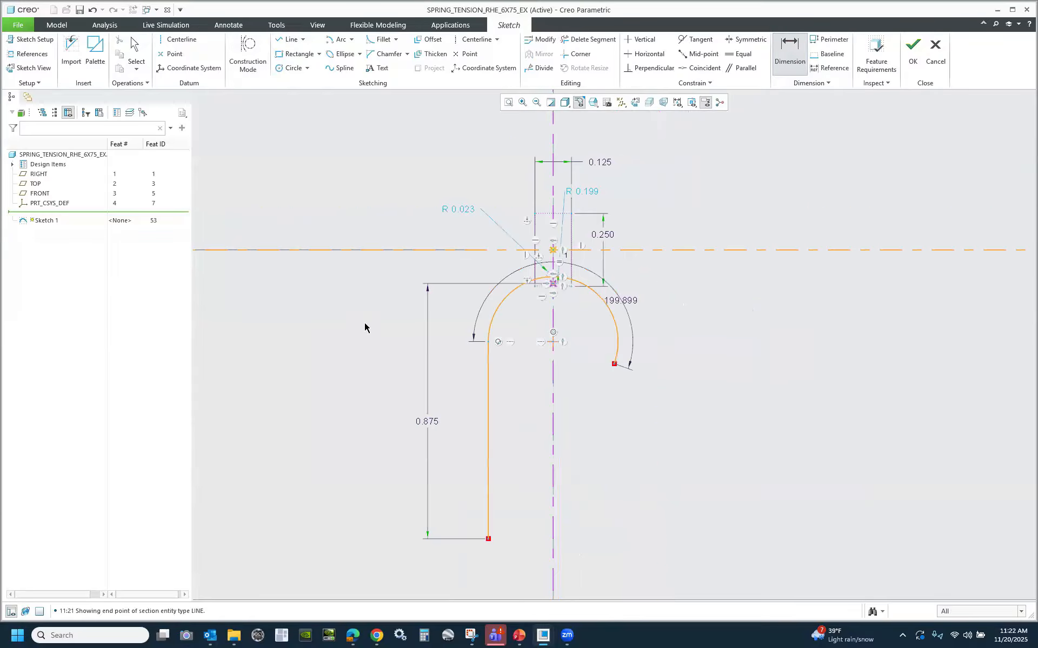
scroll(613, 507, "down", 1)
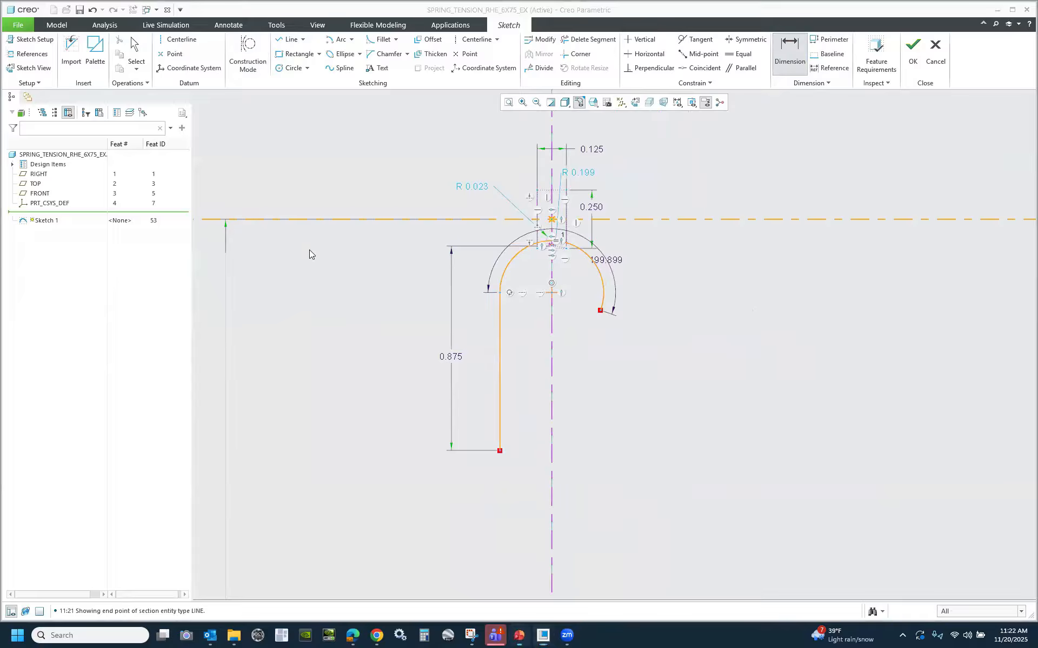
key("alt+Tab")
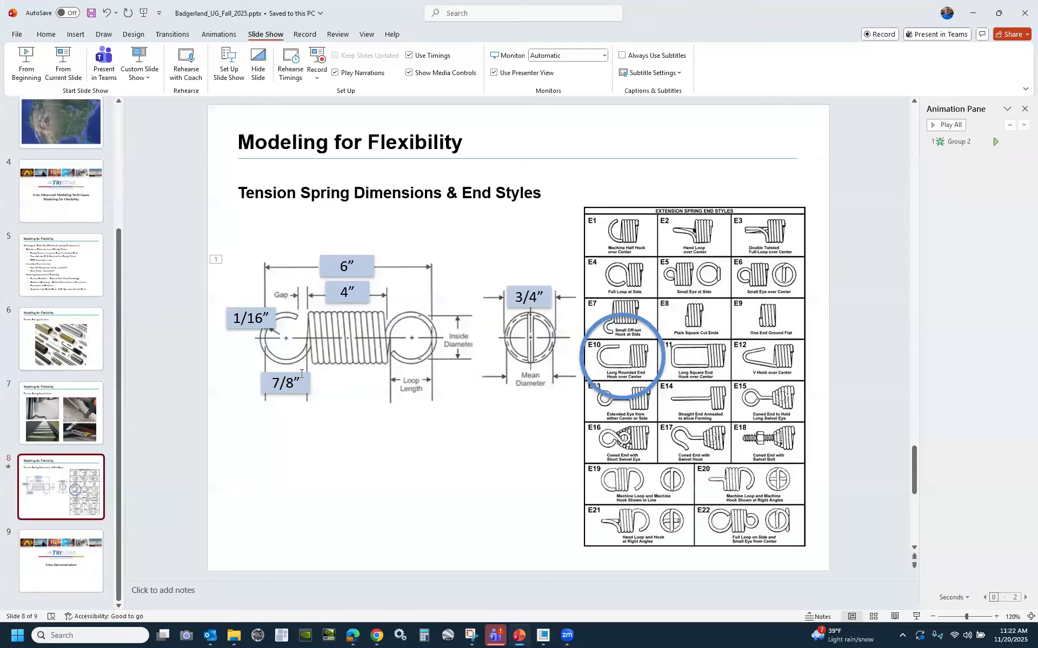
left_click(971, 15)
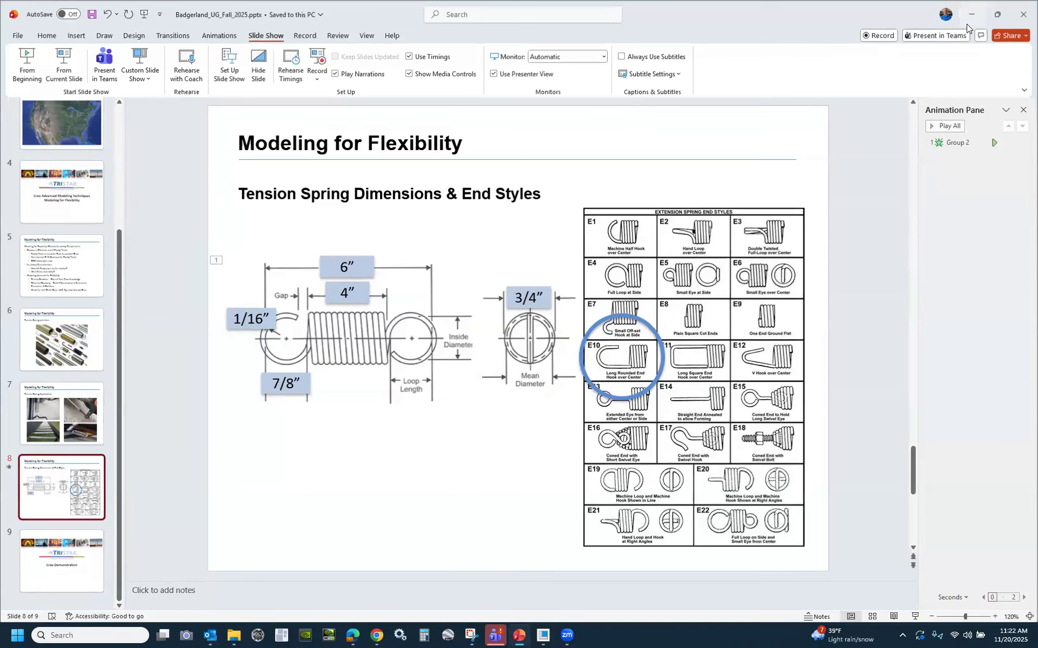
key("alt+Tab")
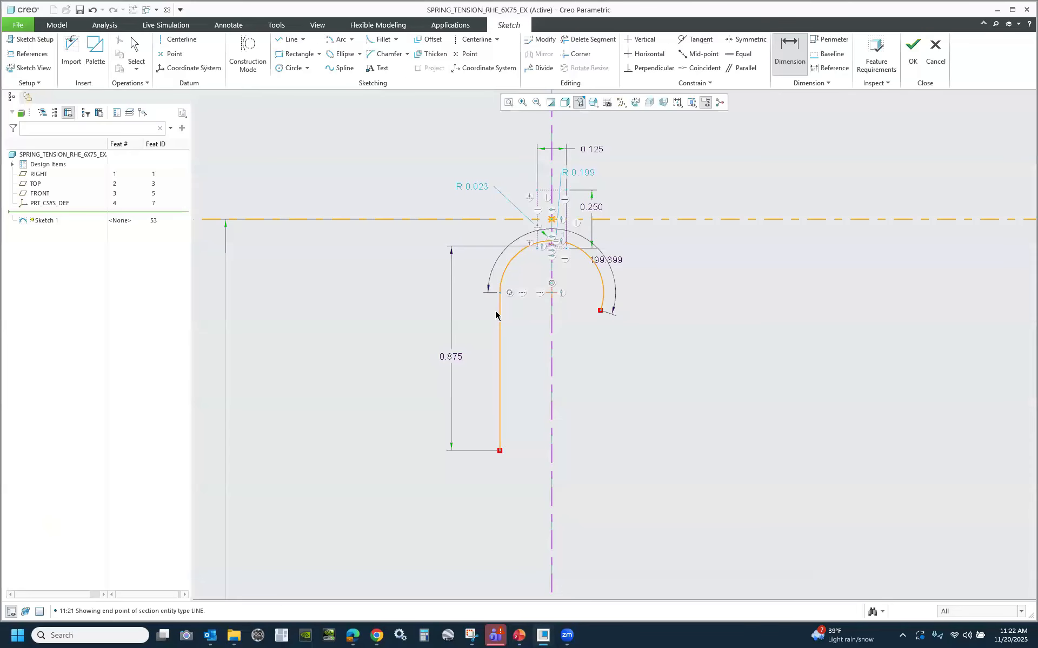
Draw an upward-opening solid arc of about 0.199 radius above the lower rectangle, centred on the vertical centerline about 0.267 above its top edge.
left_click(592, 192)
scroll(572, 238, "up", 4)
scroll(563, 202, "down", 6)
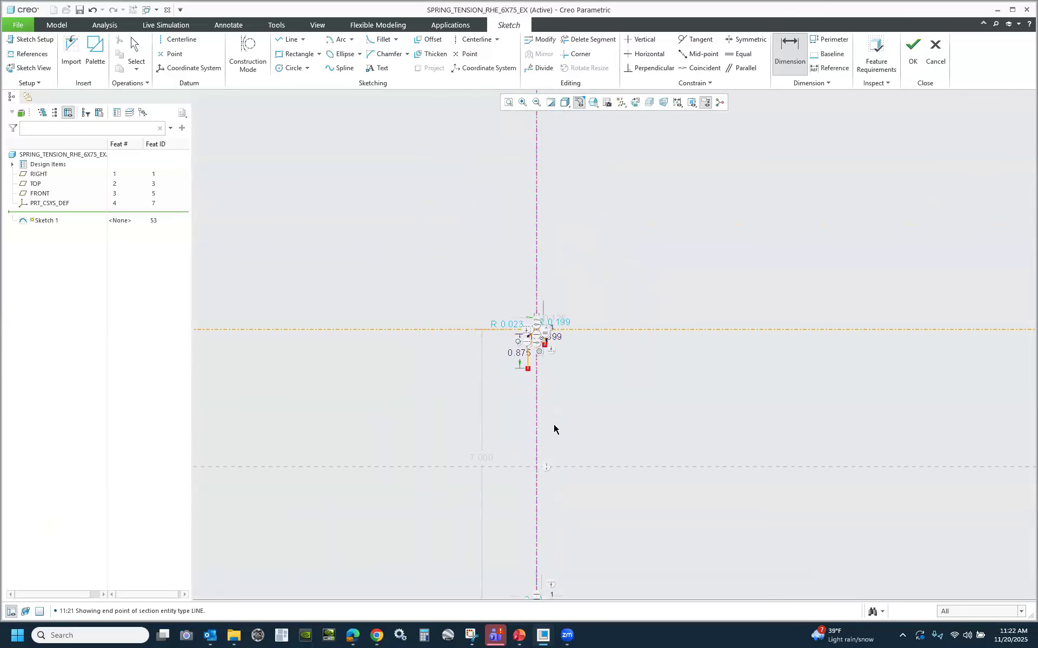
middle_click_drag(554, 426, 542, 260)
scroll(541, 248, "down", 4)
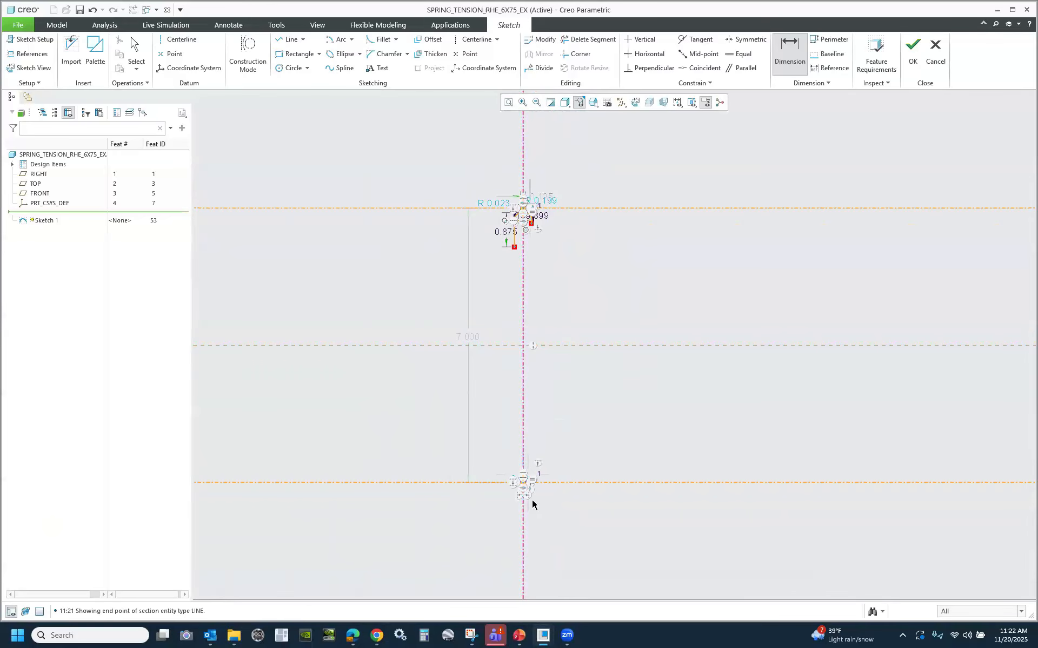
scroll(530, 496, "up", 5)
middle_click_drag(521, 458, 570, 553)
scroll(576, 367, "down", 3)
scroll(582, 493, "up", 6)
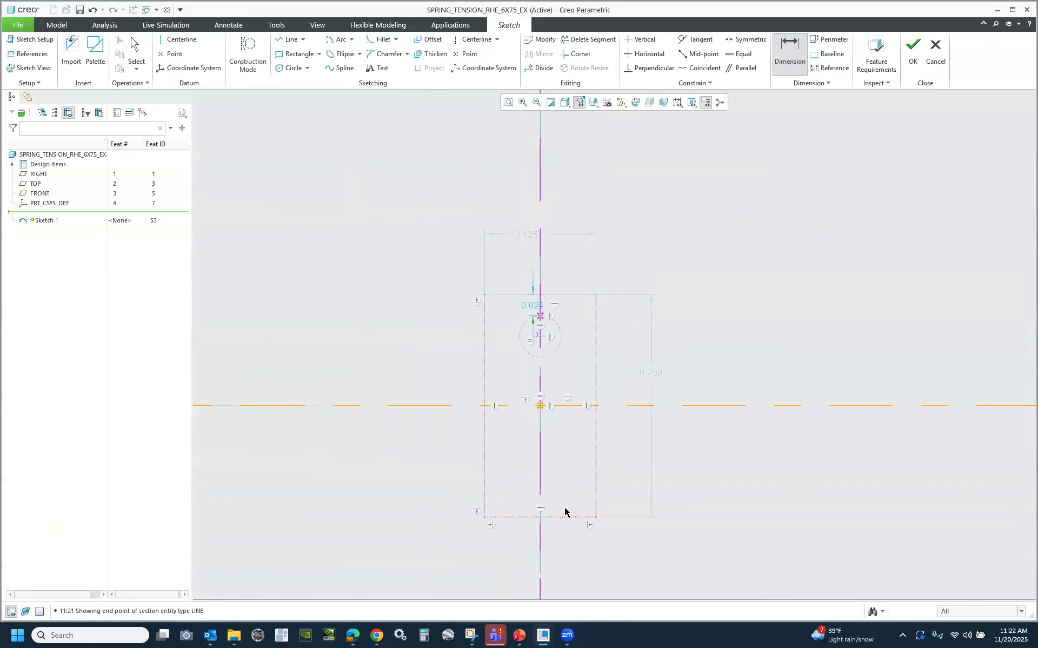
middle_click(434, 539)
scroll(434, 540, "down", 2)
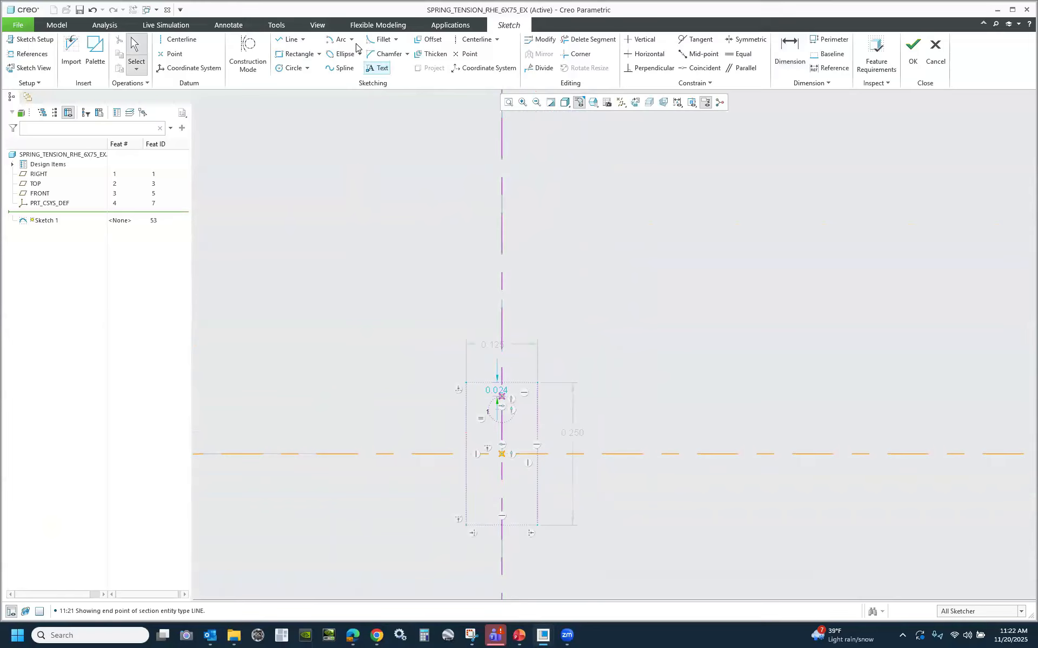
left_click(338, 40)
left_click(505, 231)
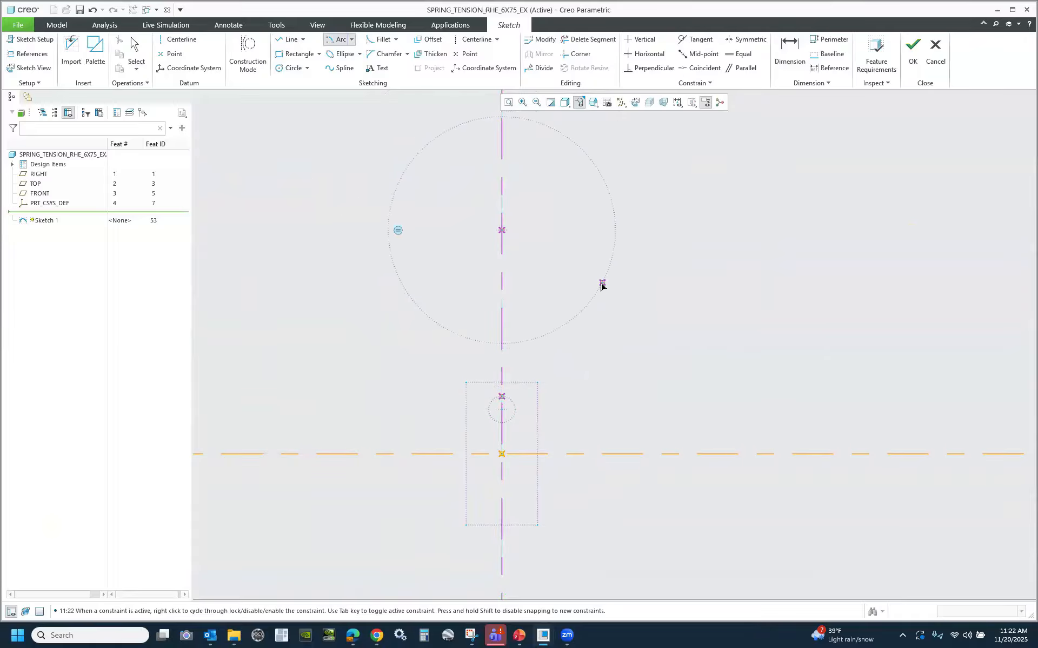
left_click(616, 238)
left_click(402, 178)
middle_click(602, 193)
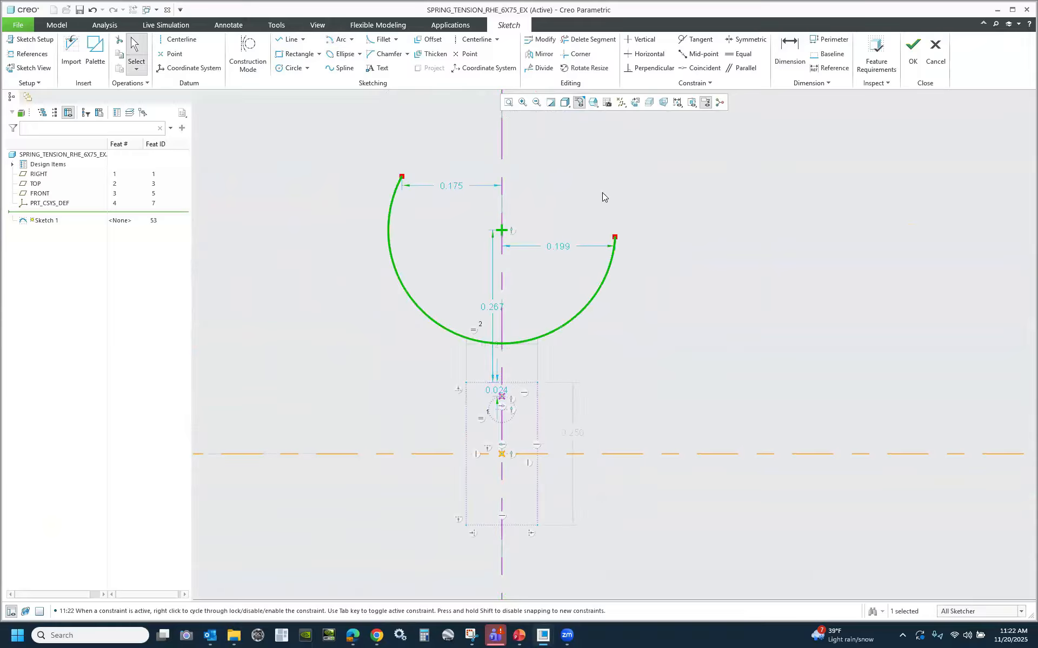
Apply a horizontal constraint between the lower hook arc's center and its right end.
left_click(644, 54)
left_click(501, 231)
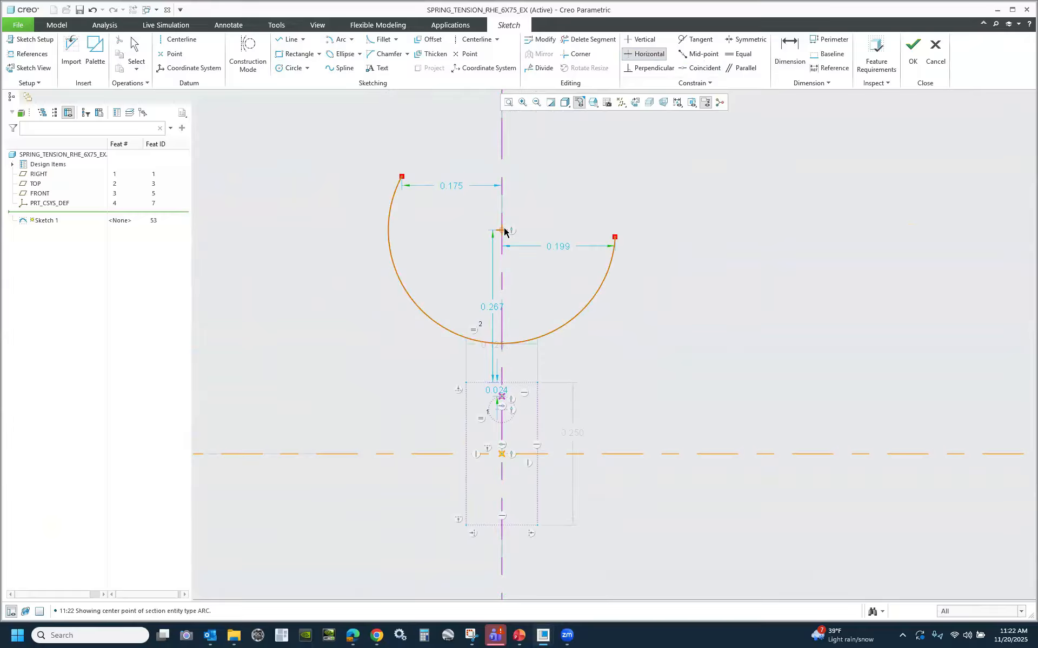
left_click(615, 237)
left_click(504, 233)
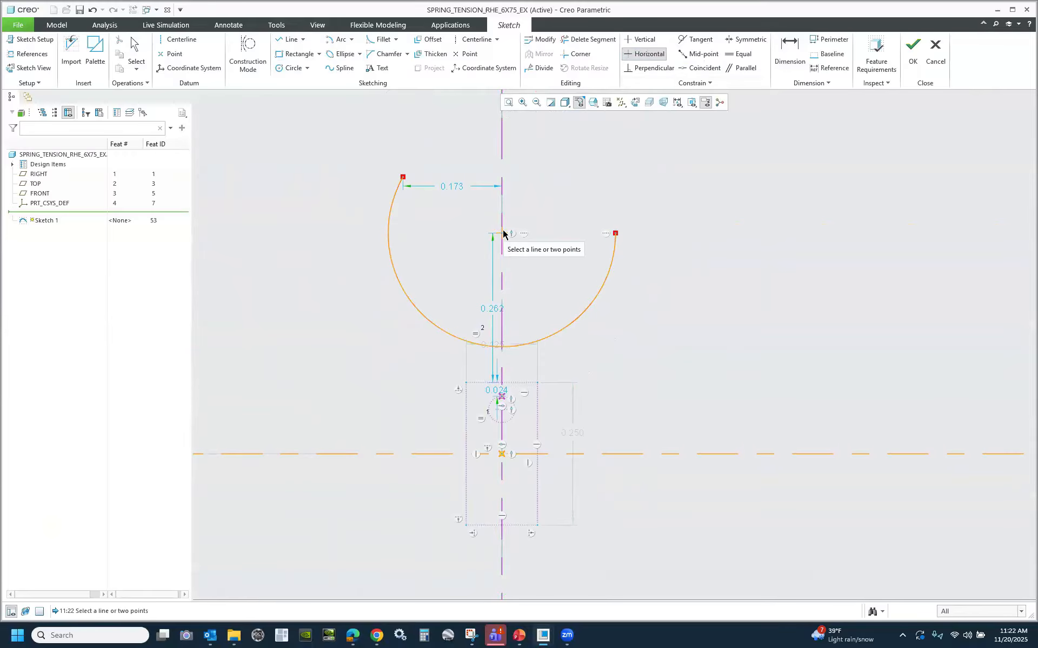
Dimension the lower hook arc's included angle between its ends and set it to 195 degrees.
scroll(539, 271, "down", 3)
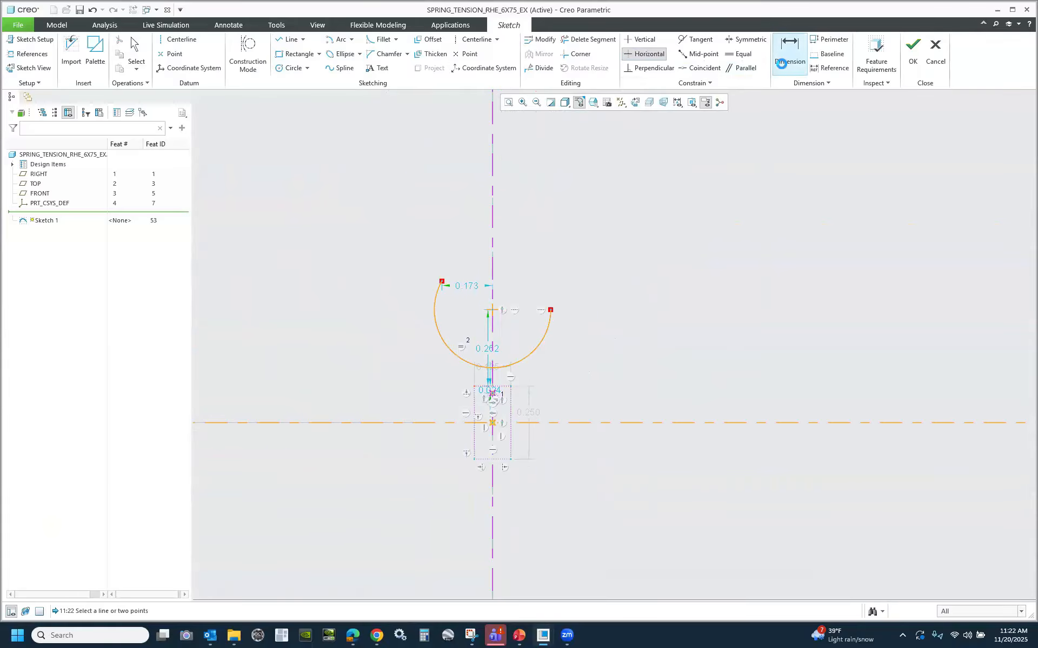
left_click(789, 54)
left_click(551, 315)
left_click(441, 281)
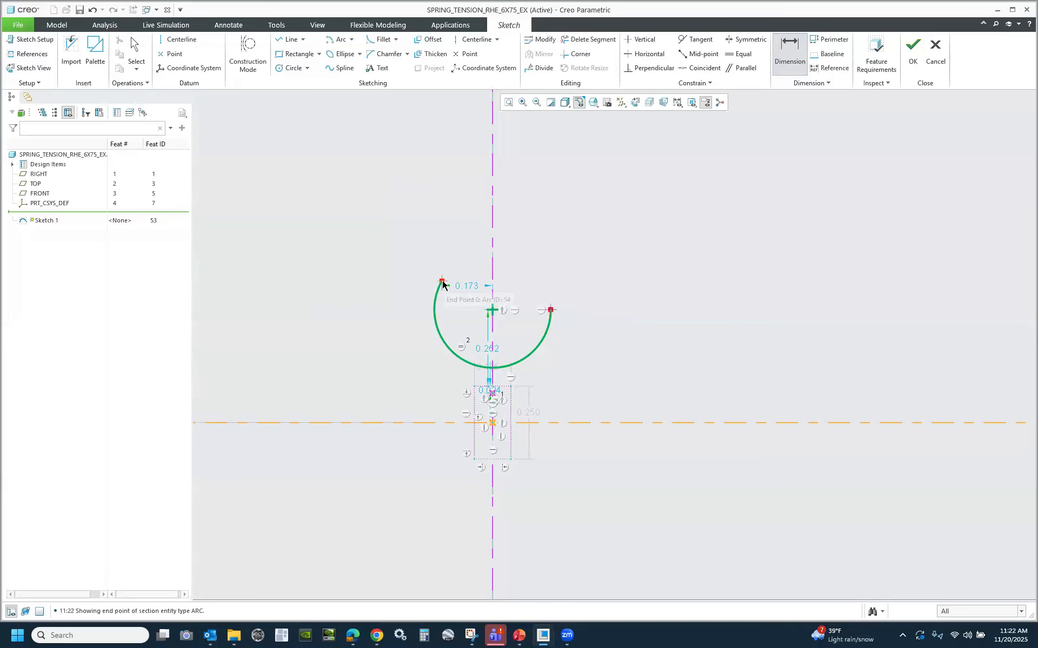
middle_click(425, 368)
key("Return")
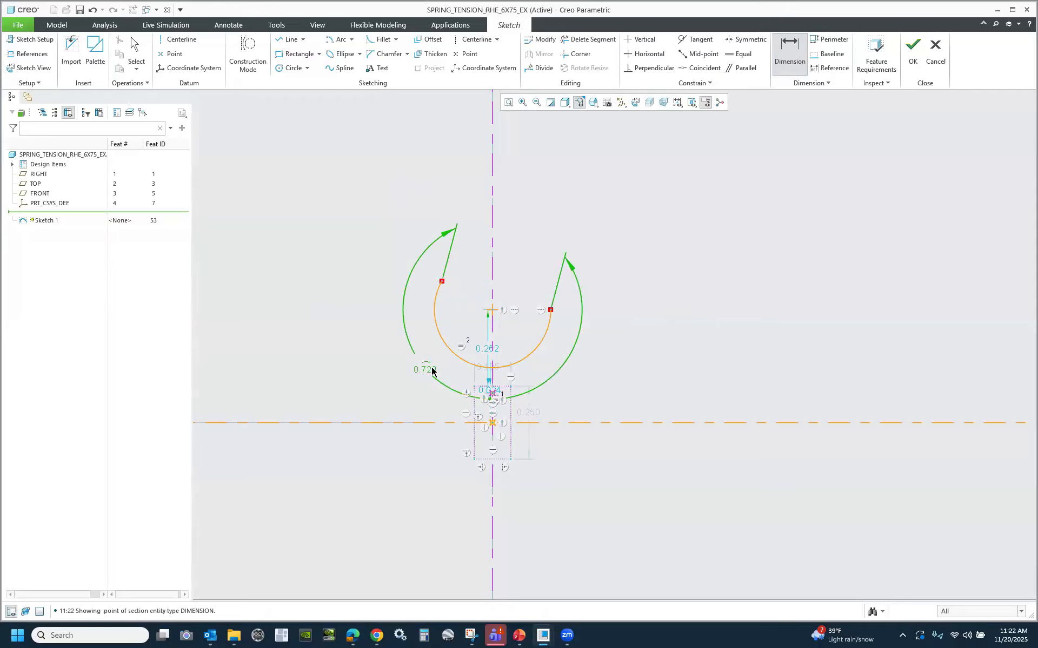
middle_click(427, 372)
left_click(436, 347)
left_click(437, 339)
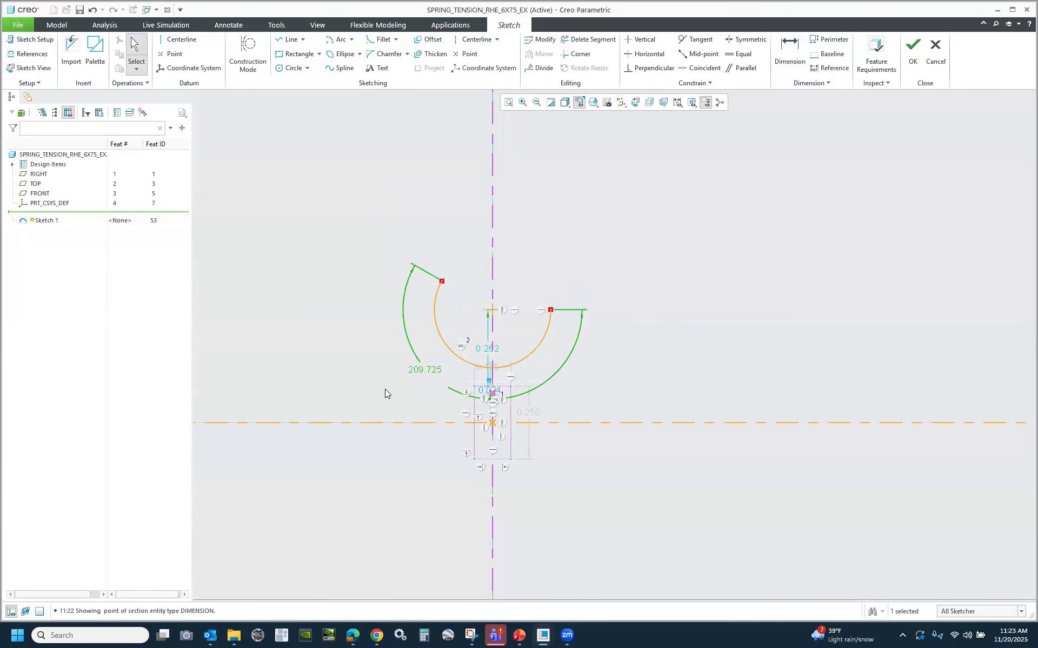
double_click(424, 368)
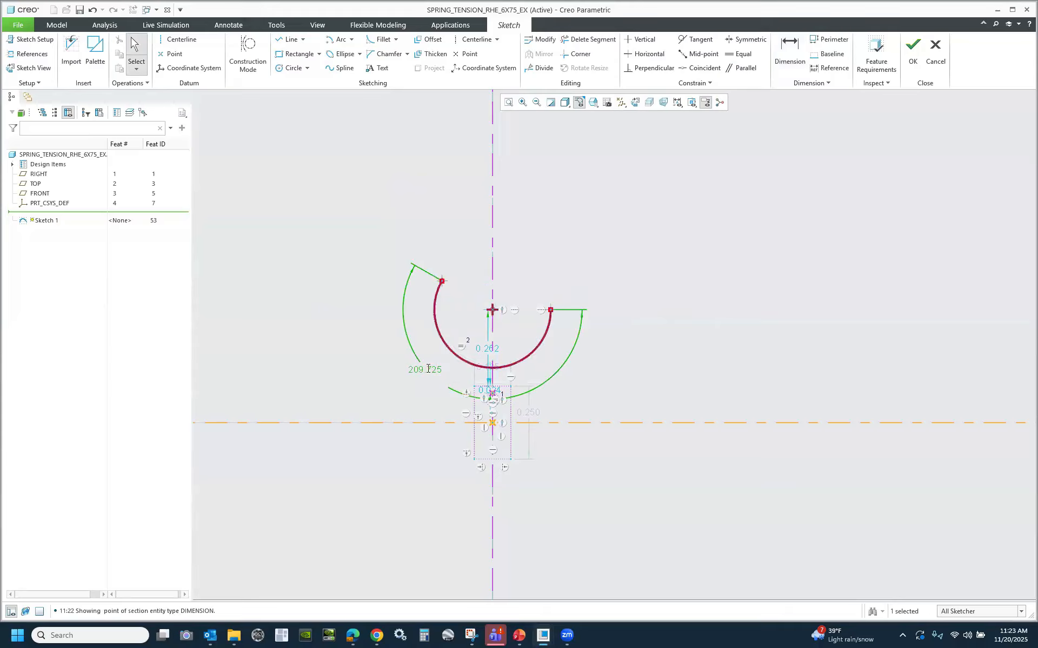
type("195")
key("Return")
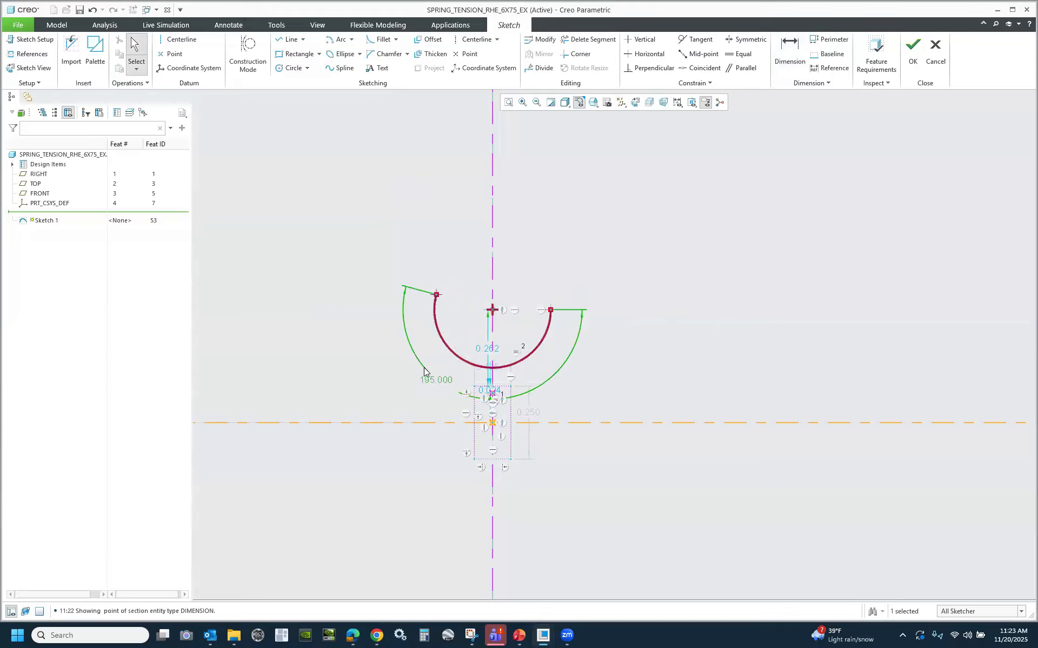
Draw a solid vertical line up from the lower hook arc's right end, ending about 0.546 above the lower rectangle's top edge.
left_click(282, 40)
left_click(551, 310)
left_click(550, 227)
middle_click(550, 227)
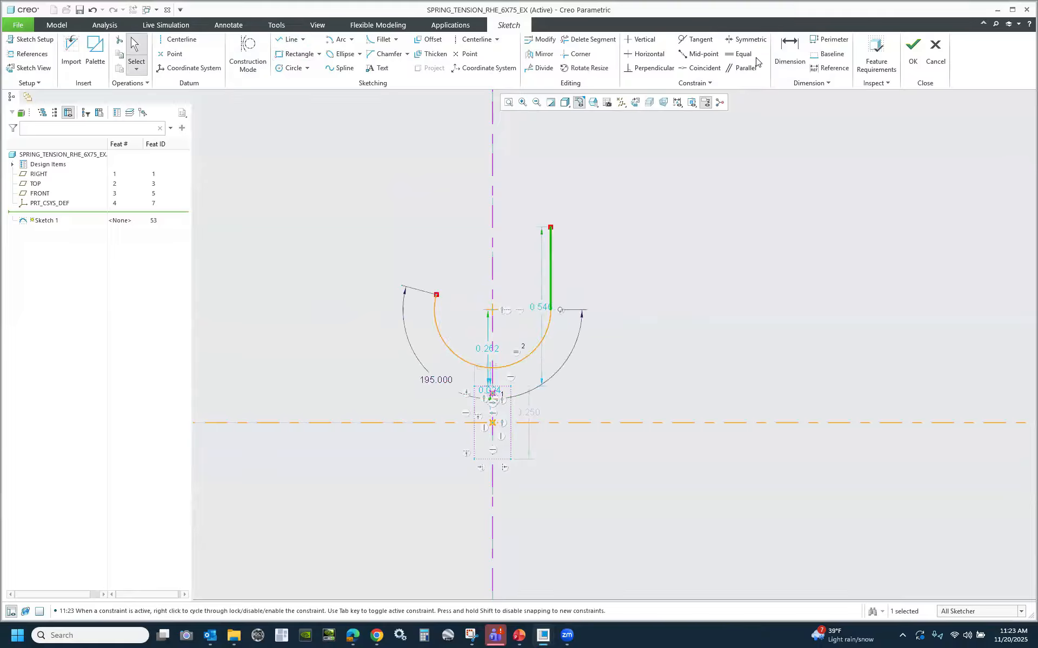
Make the lower hook's vertical line equal in length to the upper hook's vertical line.
left_click(738, 54)
left_click(551, 258)
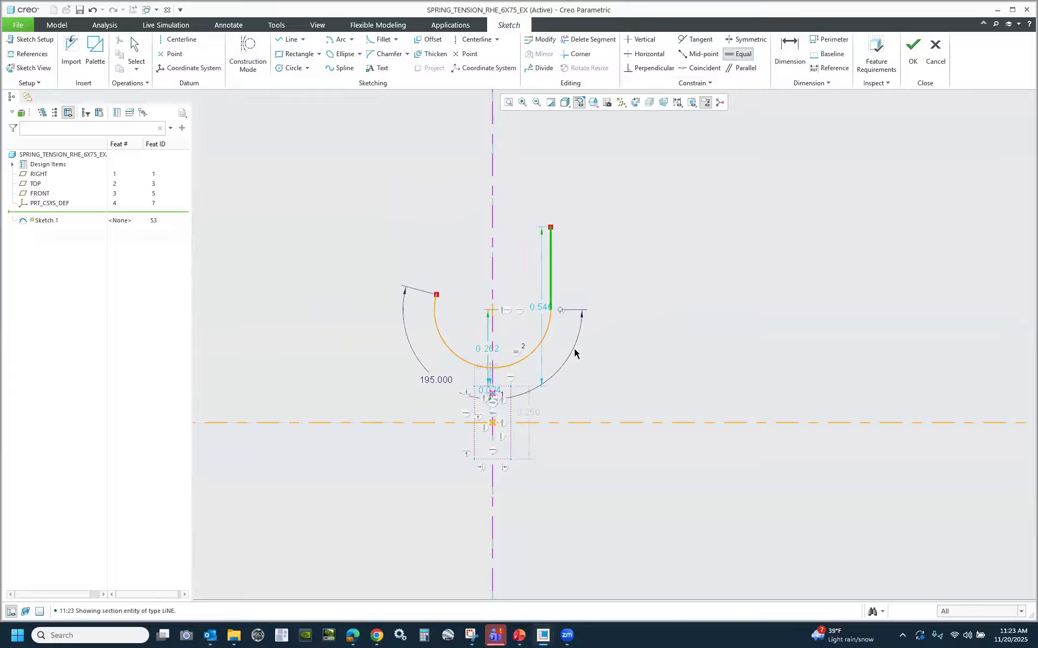
scroll(575, 350, "up", 7)
scroll(602, 233, "up", 4)
scroll(588, 149, "down", 4)
scroll(506, 263, "up", 4)
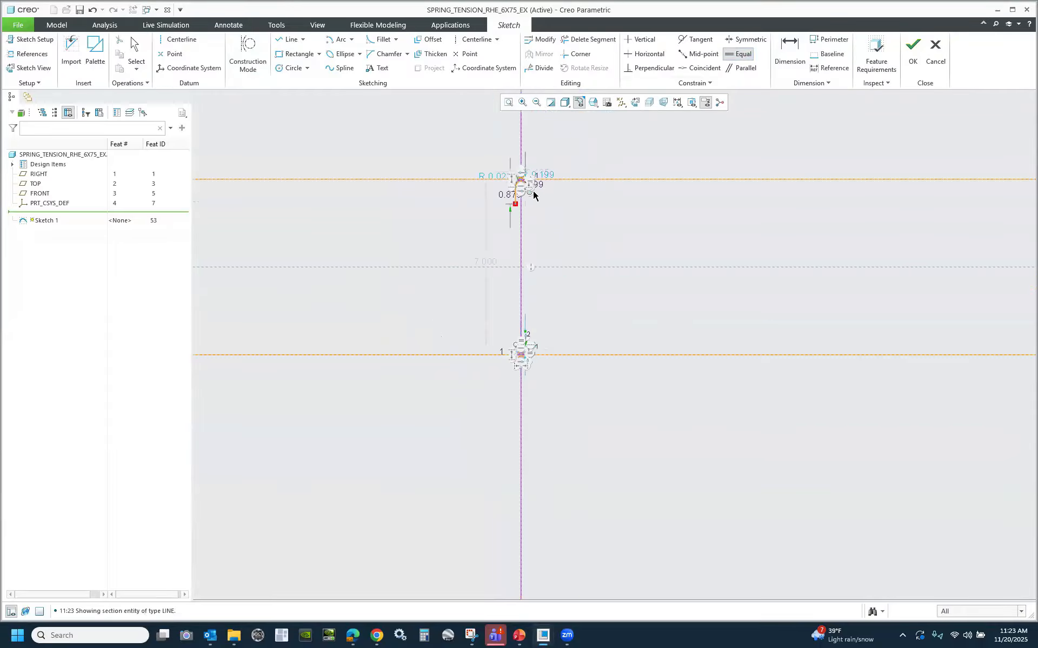
scroll(519, 196, "down", 6)
left_click(466, 213)
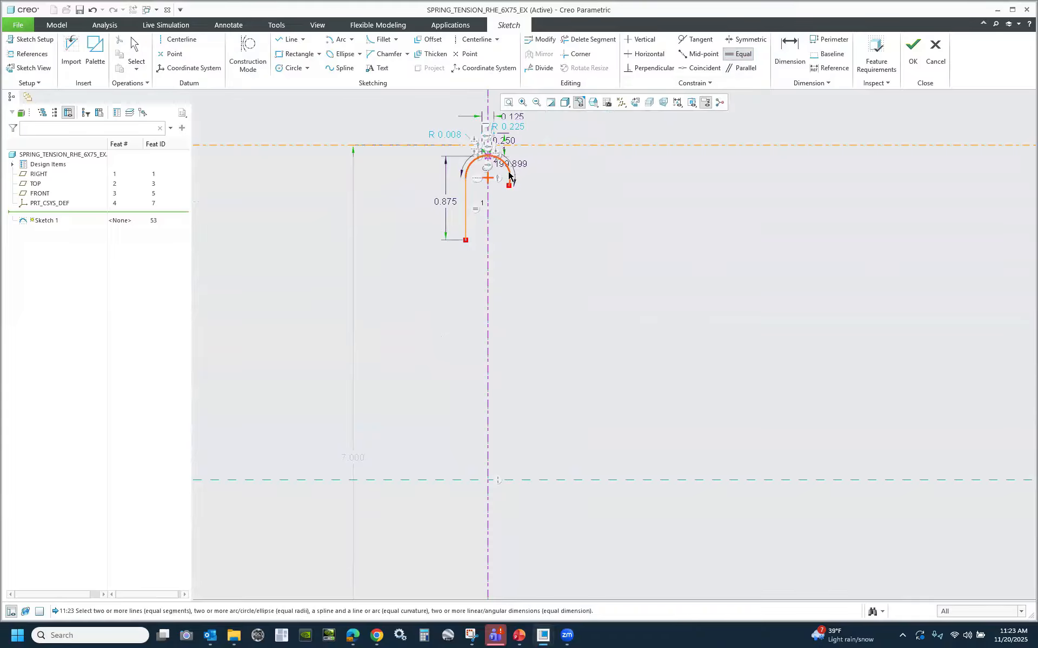
Try to make the lower hook arc equal in radius to the upper hook arc.
scroll(566, 164, "up", 4)
scroll(542, 441, "down", 8)
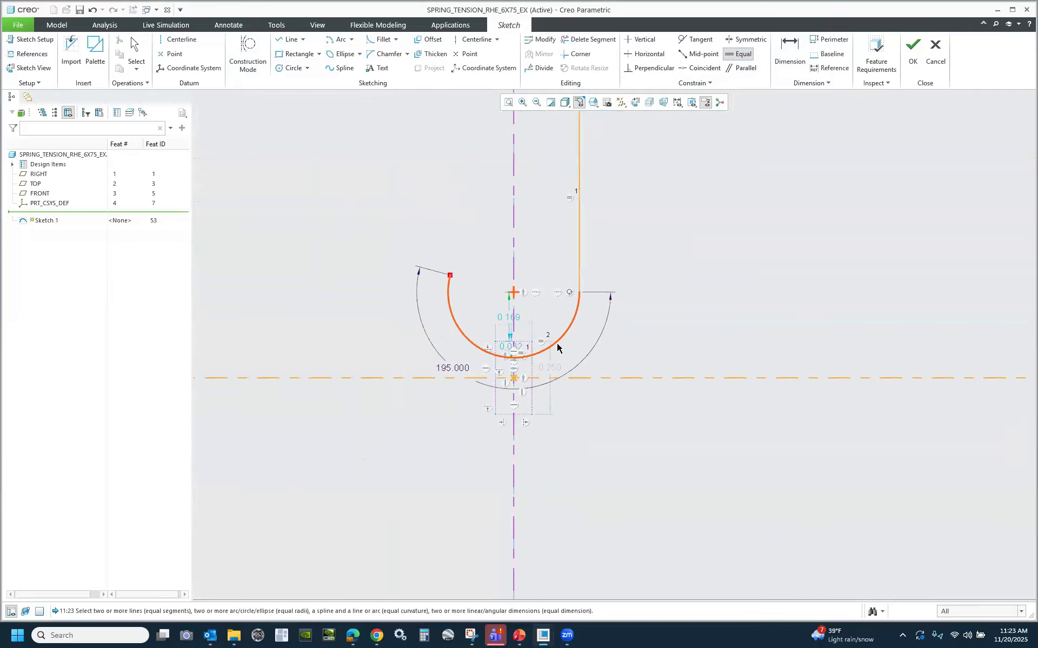
scroll(549, 421, "up", 4)
scroll(539, 403, "down", 4)
left_click(535, 402)
scroll(543, 268, "up", 4)
scroll(489, 162, "down", 4)
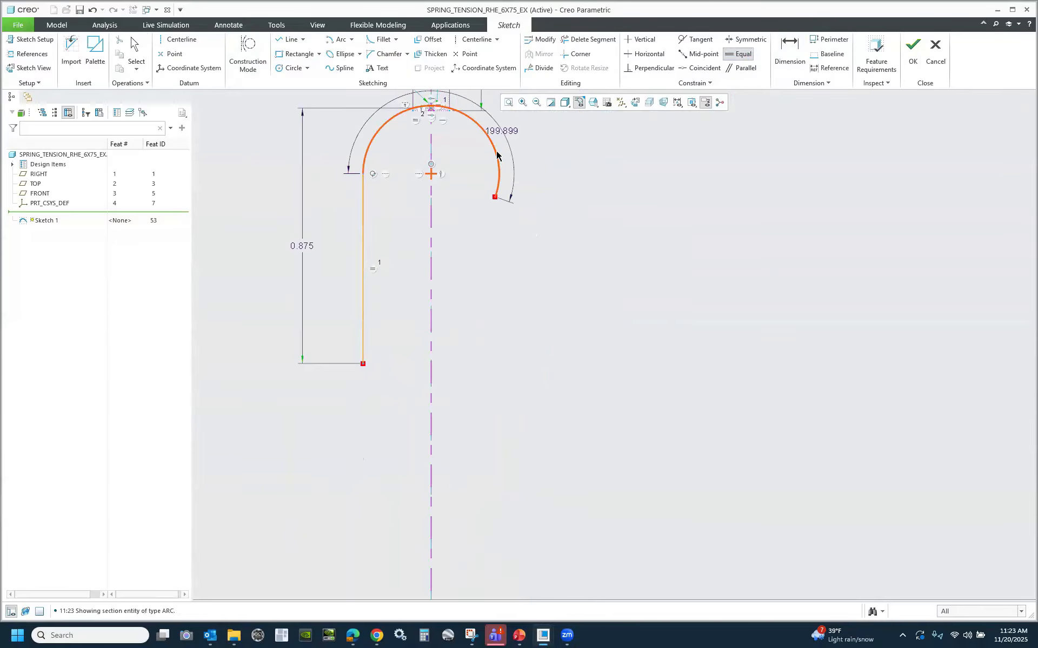
left_click(496, 155)
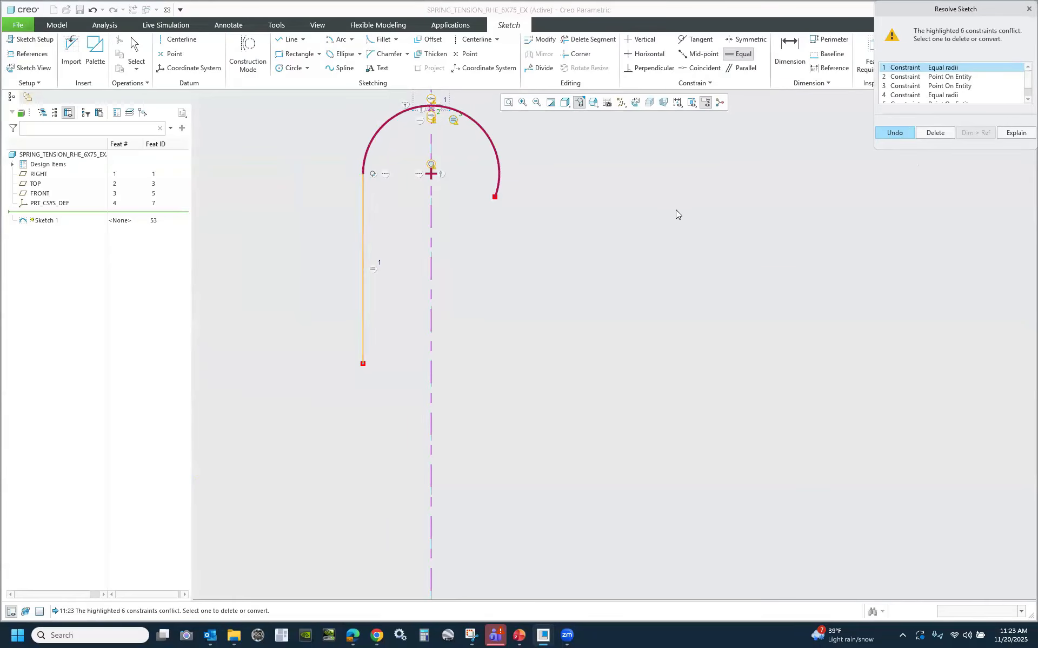
key("Escape")
Dimension the diameter of the small construction circle in the upper rectangle and set it to 0.0625.
scroll(589, 252, "up", 3)
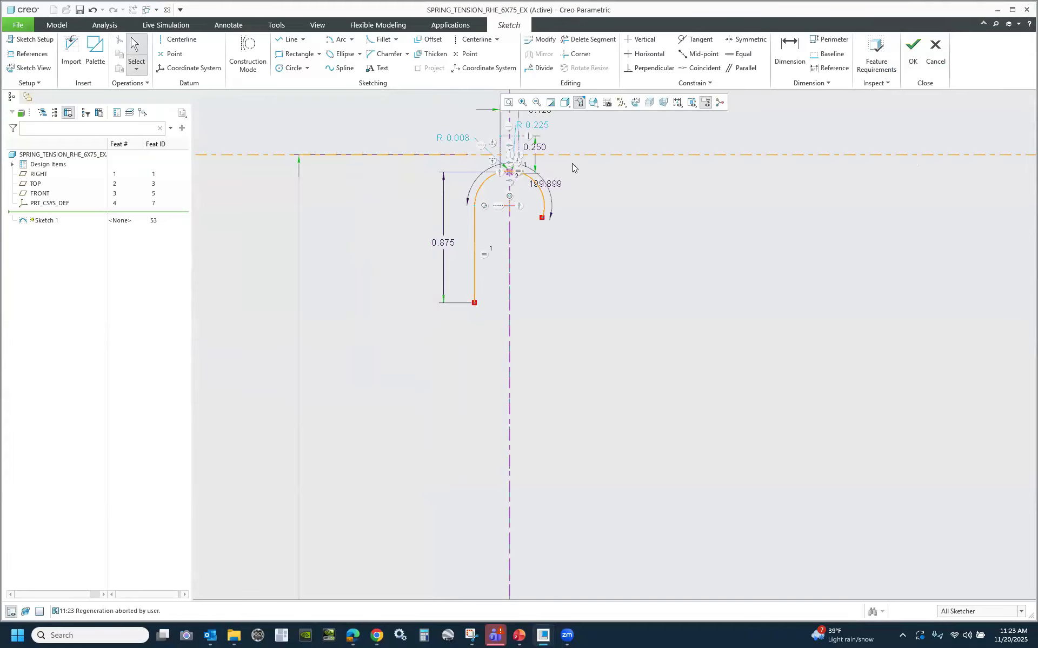
scroll(572, 163, "down", 3)
scroll(497, 208, "down", 4)
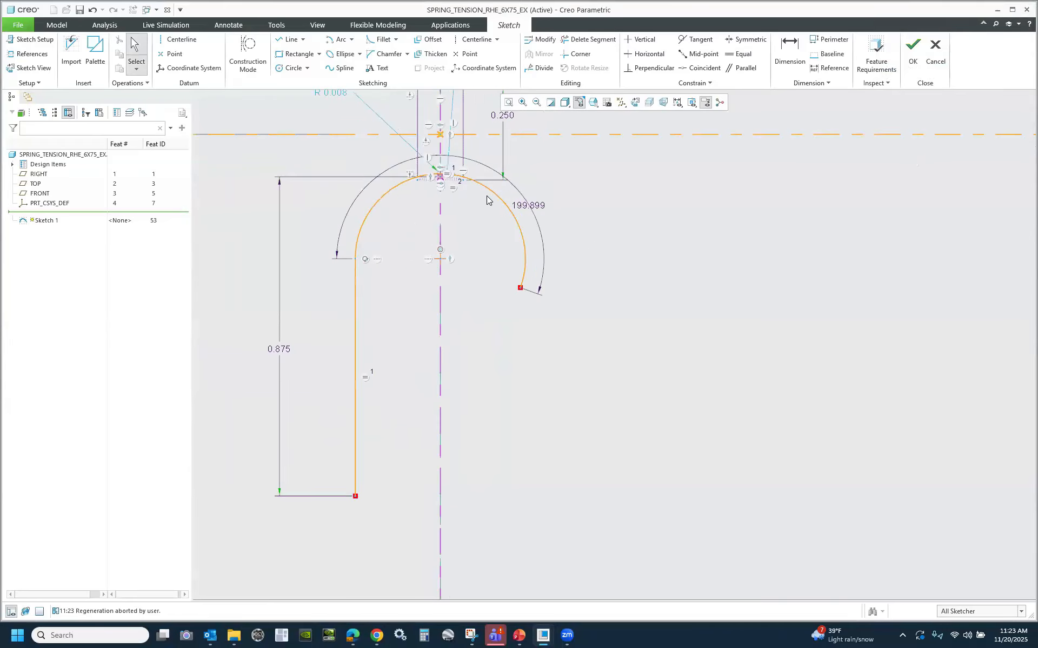
scroll(519, 276, "up", 4)
left_click(789, 51)
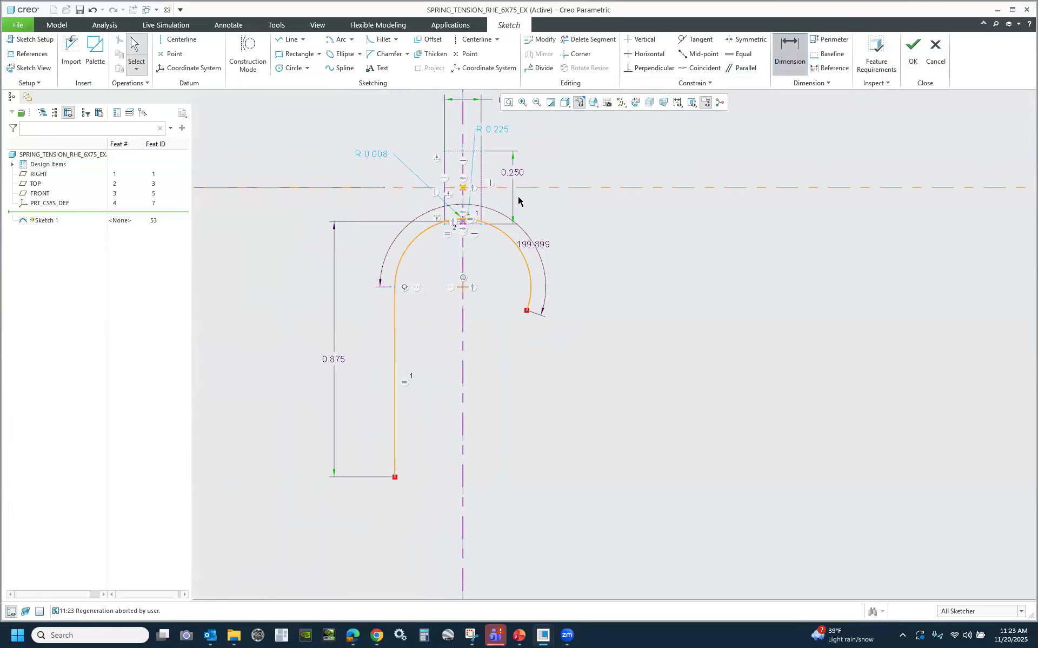
scroll(439, 228, "down", 5)
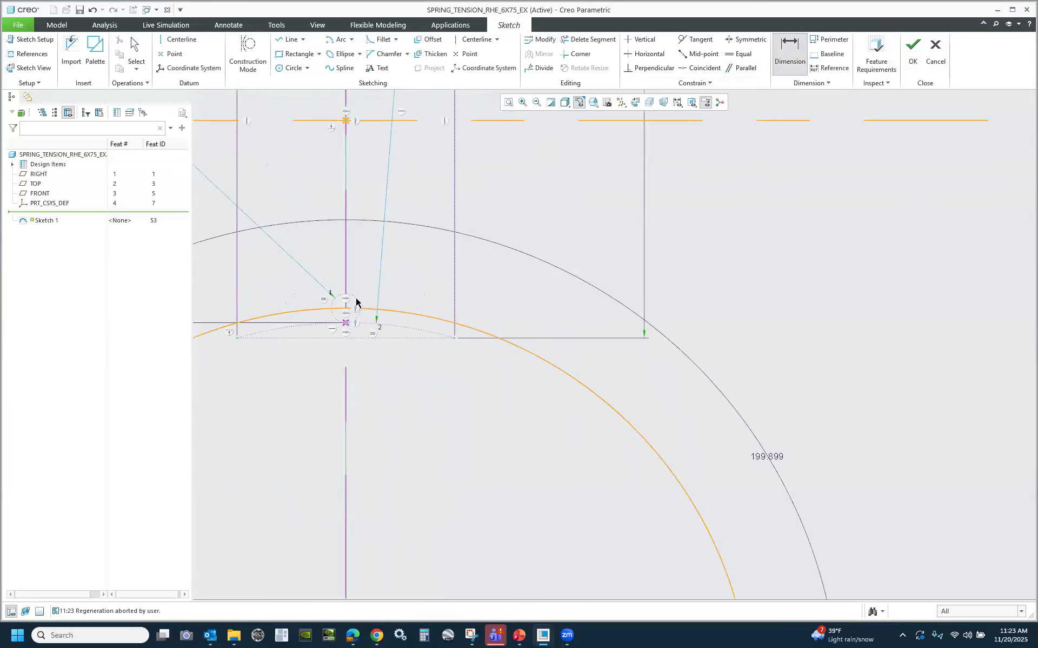
middle_click(724, 200)
middle_click(780, 232)
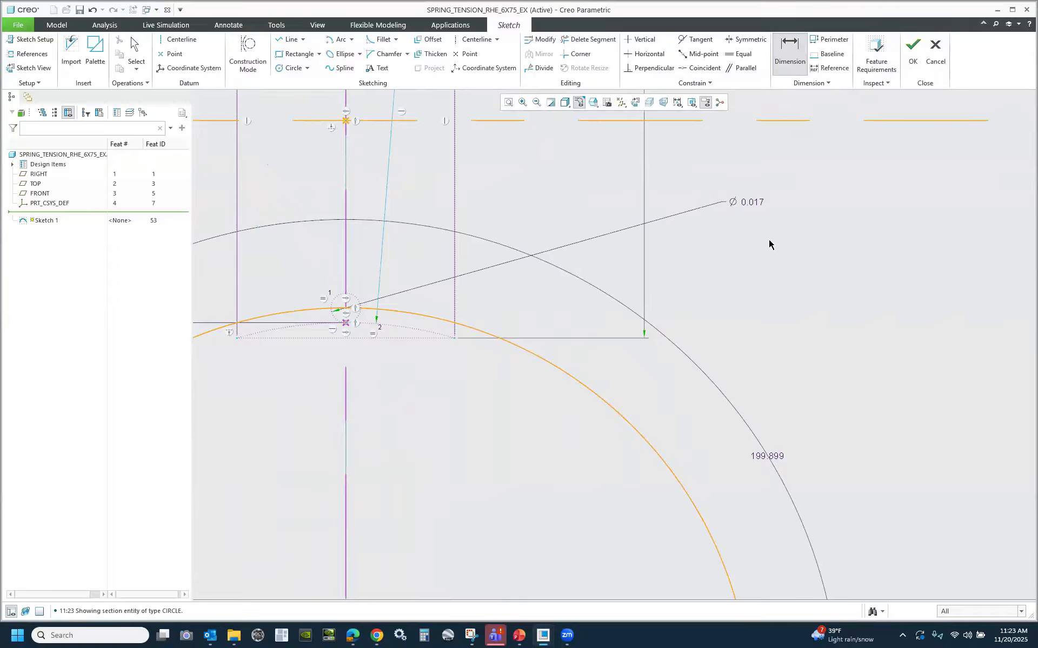
middle_click(763, 211)
left_click(756, 205)
double_click(756, 207)
type(".")
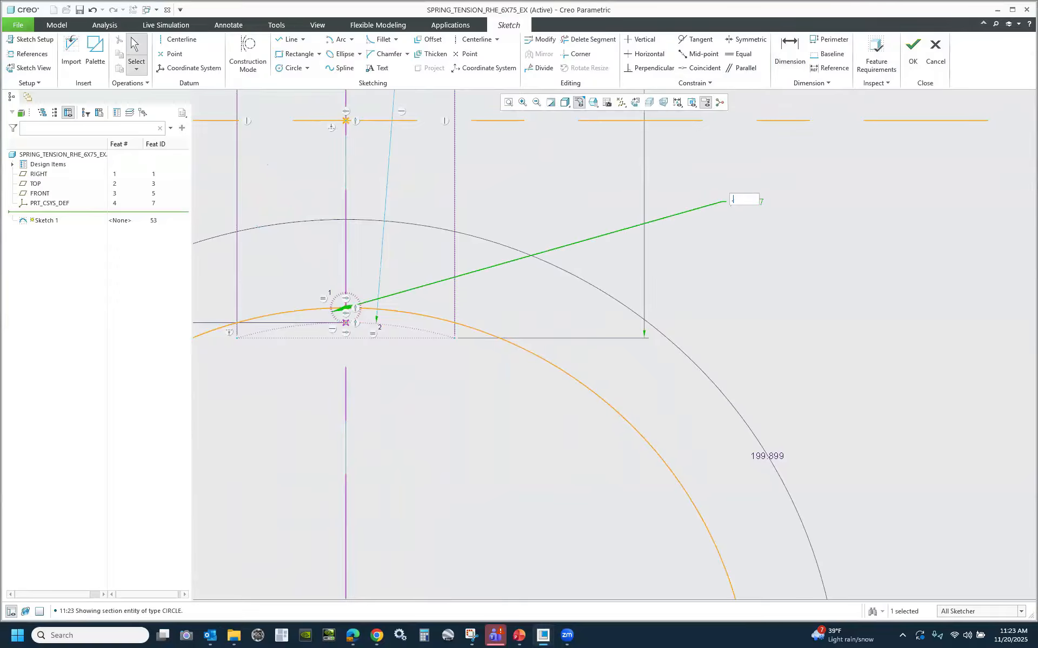
type("0625")
key("Return")
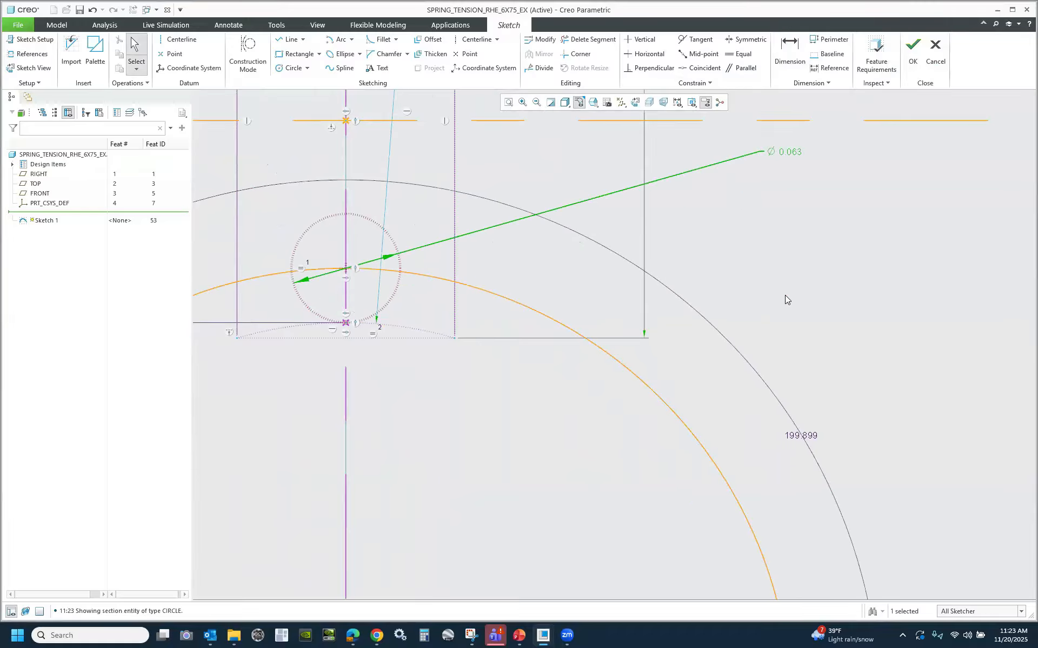
Set the upper hook arc's included angle to 195 degrees.
double_click(791, 436)
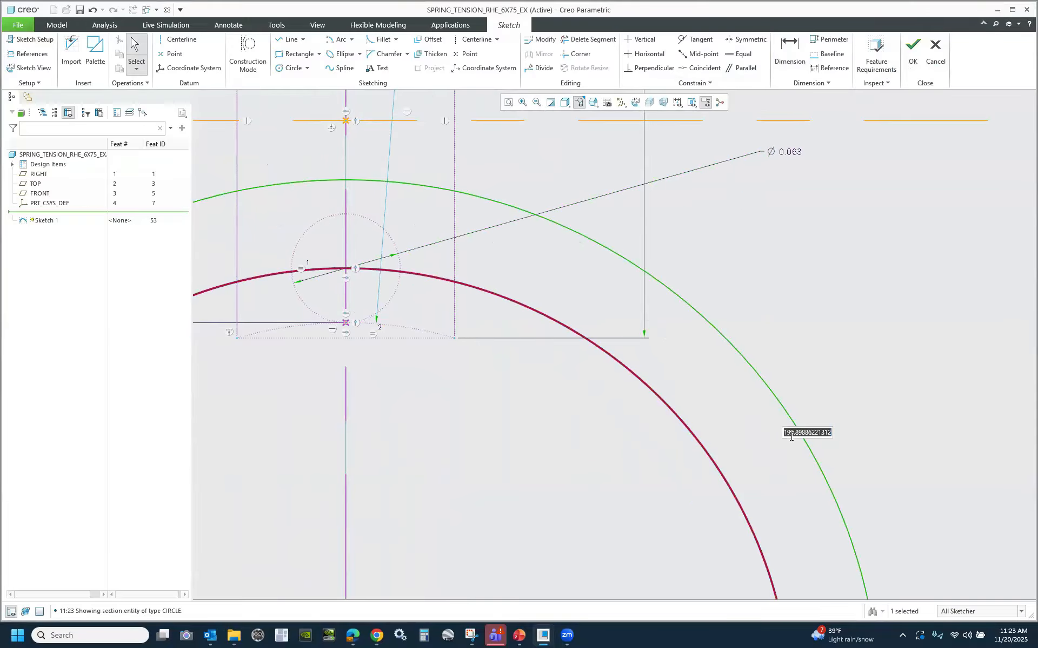
type("195")
key("Return")
scroll(719, 309, "down", 4)
scroll(555, 270, "down", 8)
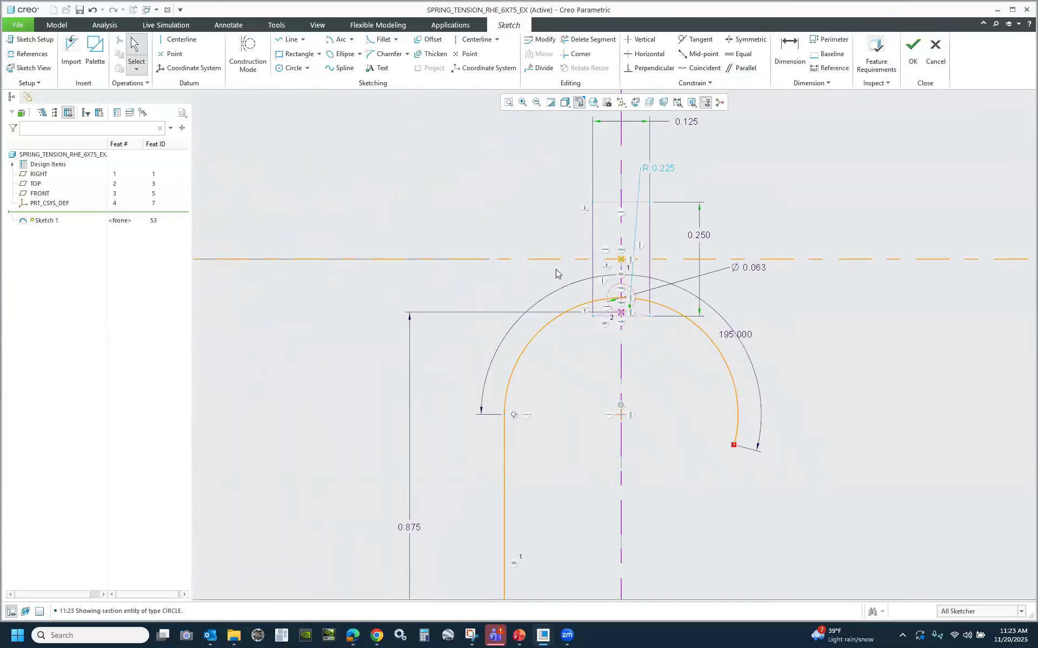
Sketch a construction arc of about 0.18 radius, centred on the lower hook arc's centre, joining the lower rectangle's two upper corners.
scroll(608, 480, "up", 3)
scroll(578, 348, "down", 3)
scroll(590, 496, "up", 6)
scroll(491, 435, "up", 4)
left_click(347, 43)
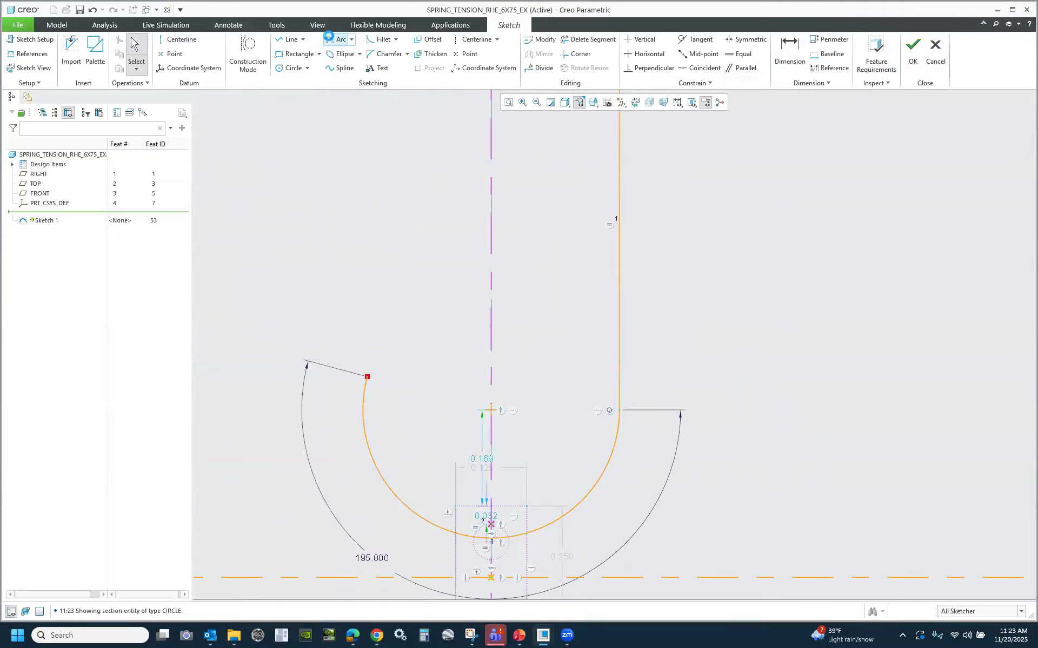
key("g")
left_click(491, 410)
scroll(452, 527, "up", 3)
left_click(461, 491)
left_click(598, 490)
Make the point on top of the lower small construction circle coincident with the new construction arc.
left_click(705, 68)
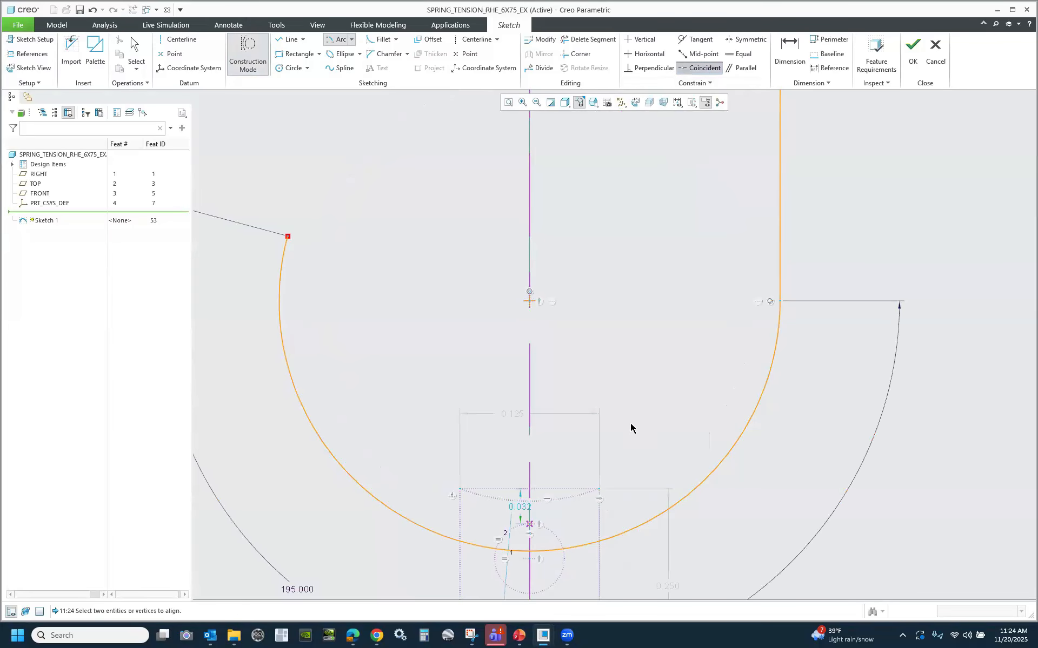
left_click(547, 515)
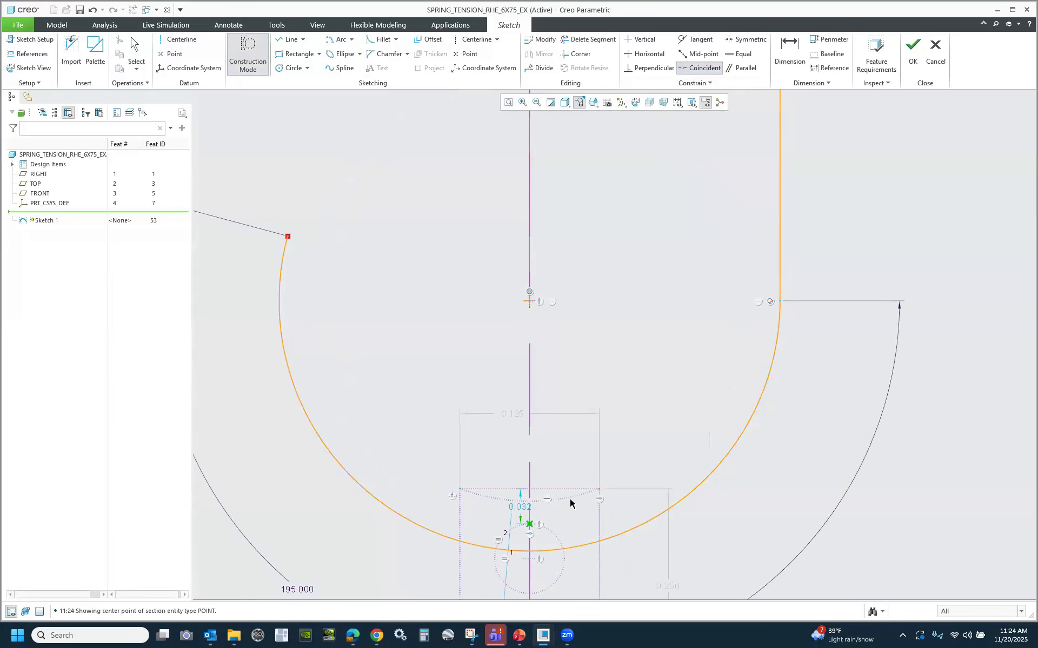
left_click(570, 497)
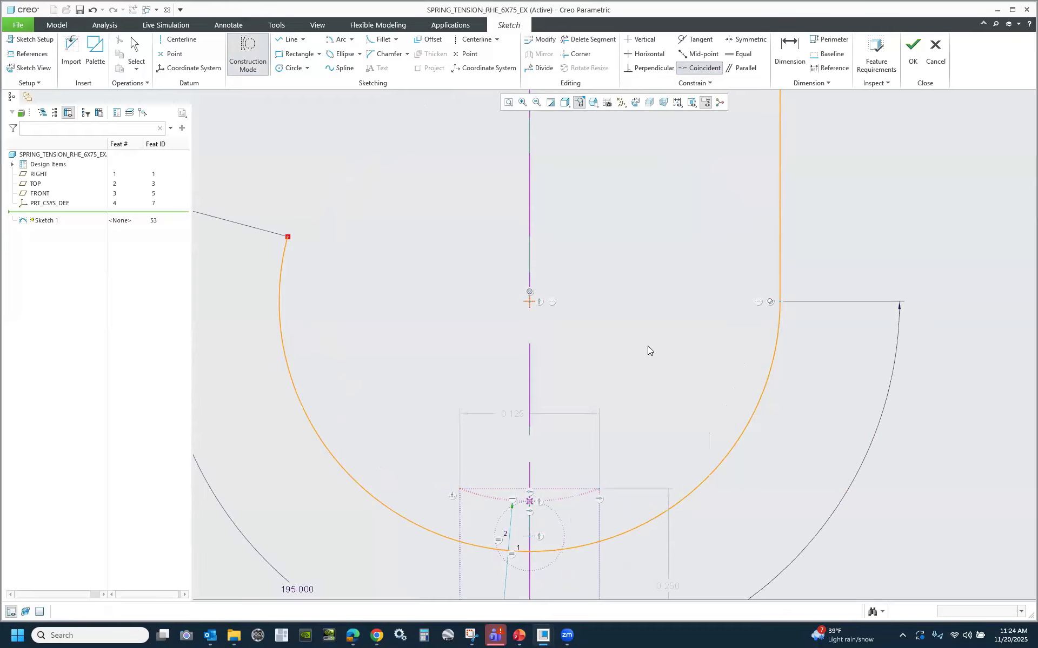
middle_click(635, 328)
Set the radius of the lower construction arc to 0.2.
scroll(545, 289, "down", 4)
scroll(545, 288, "up", 8)
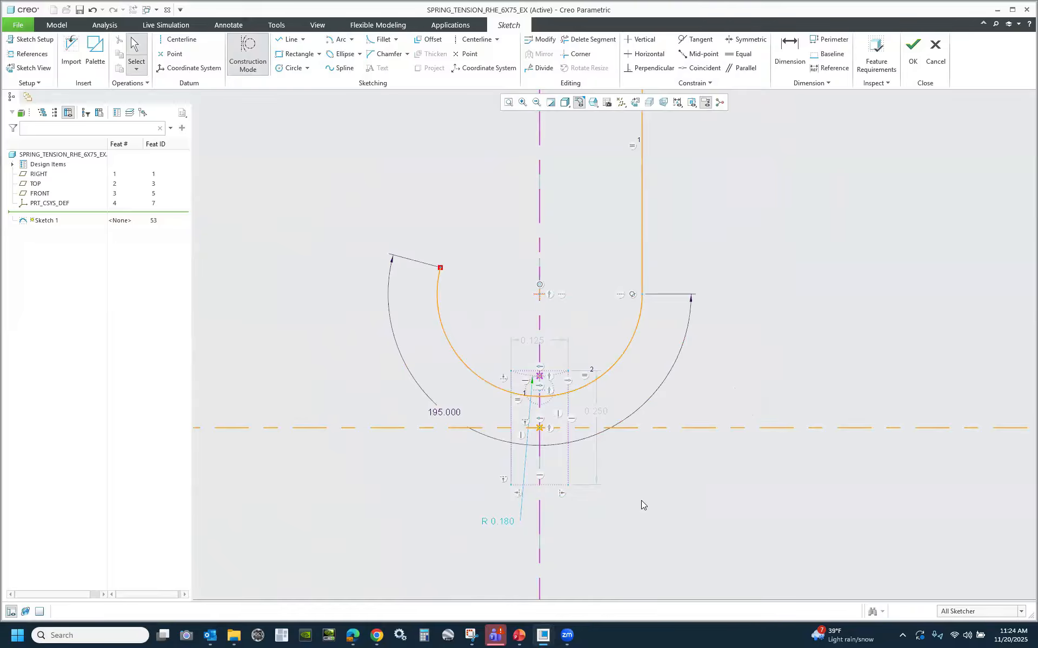
scroll(641, 500, "up", 3)
scroll(591, 501, "down", 4)
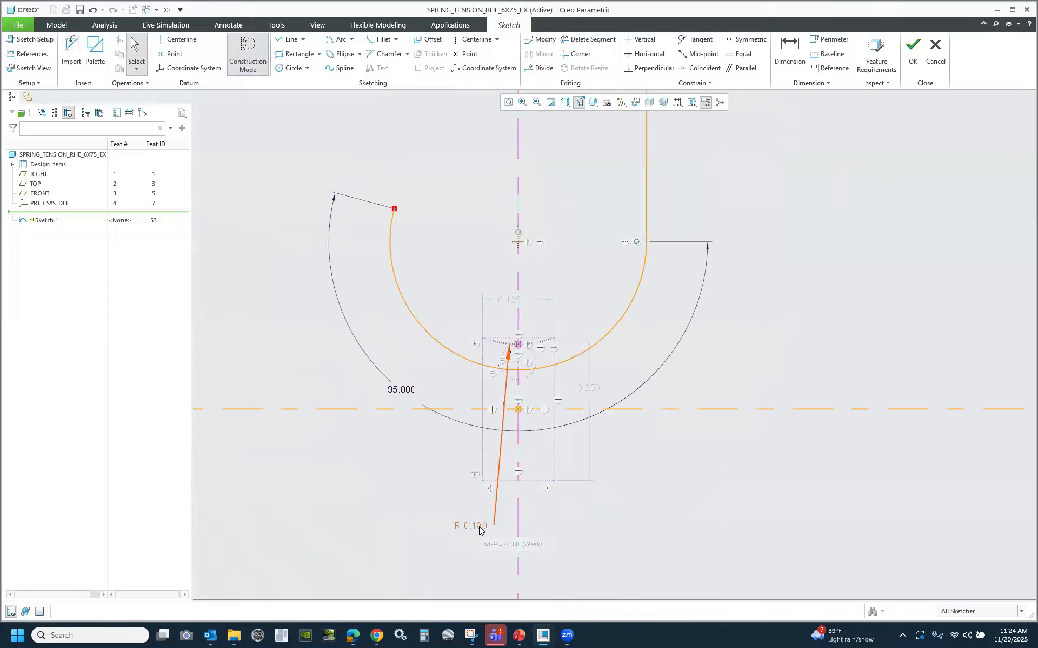
double_click(479, 527)
type(".2")
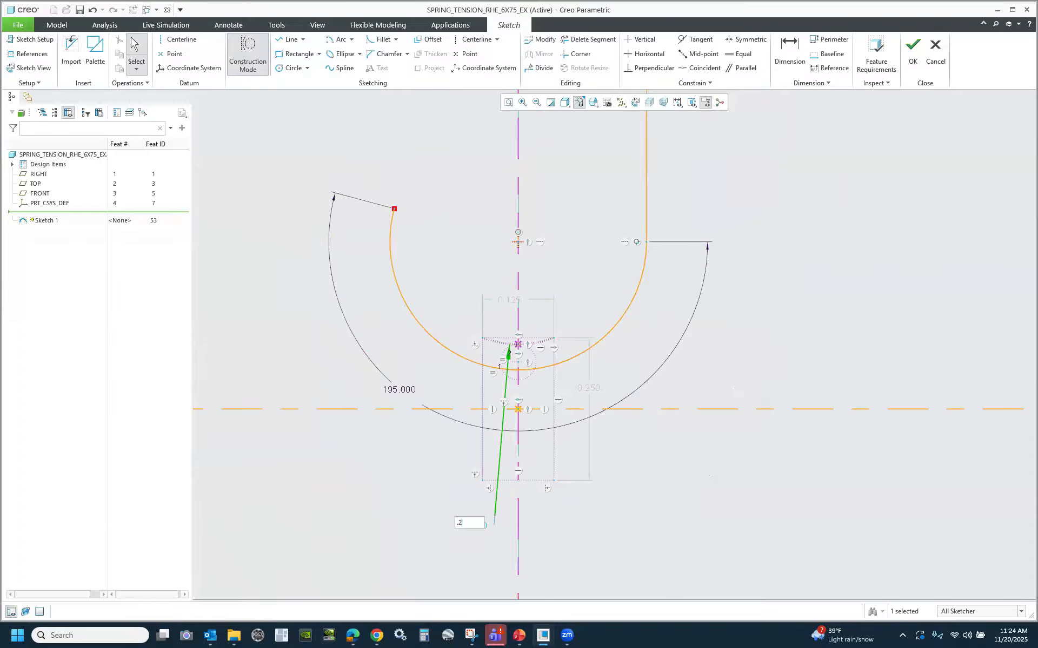
key("Return")
Make the lower hook arc coincident with the centre of the small construction circle.
scroll(538, 408, "down", 5)
scroll(505, 468, "up", 2)
scroll(527, 339, "down", 2)
scroll(519, 313, "down", 3)
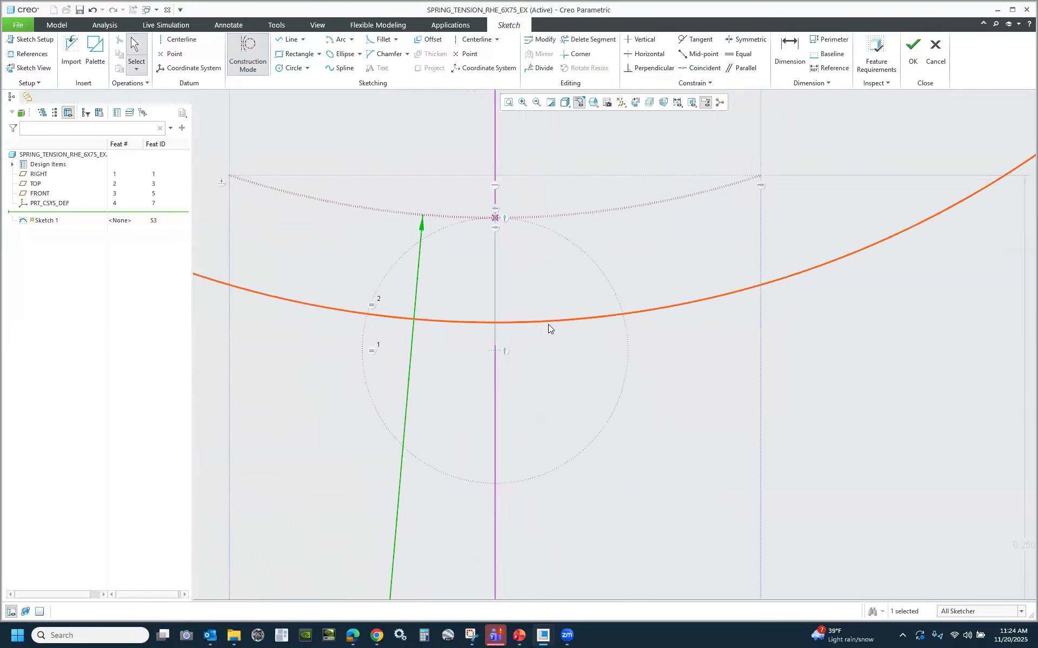
left_click(700, 68)
left_click(526, 320)
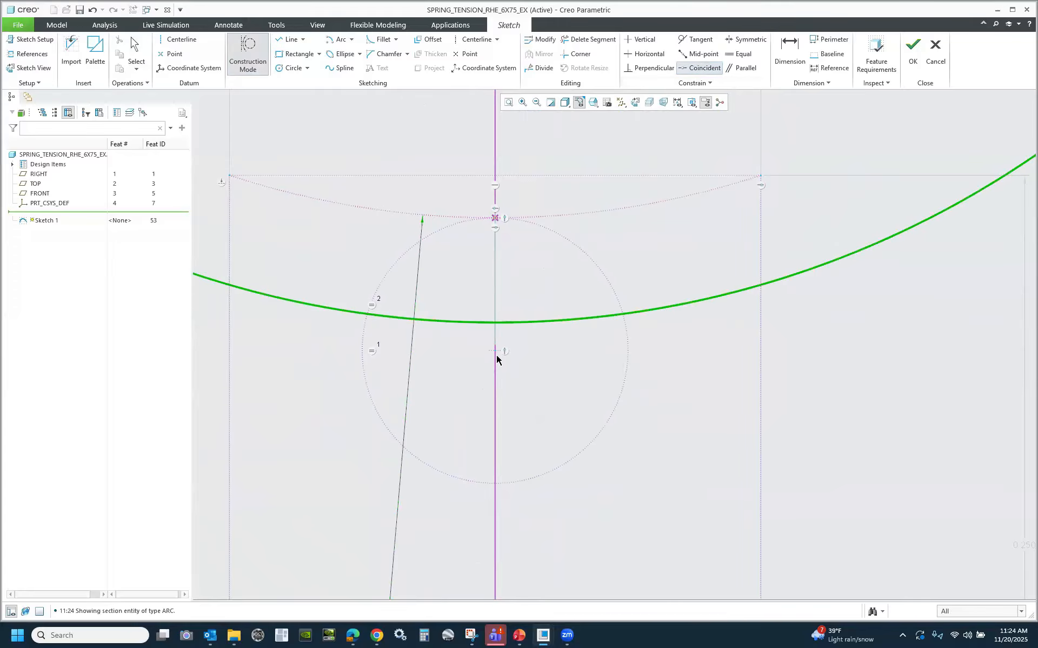
left_click(495, 351)
scroll(570, 322, "up", 2)
scroll(570, 324, "up", 3)
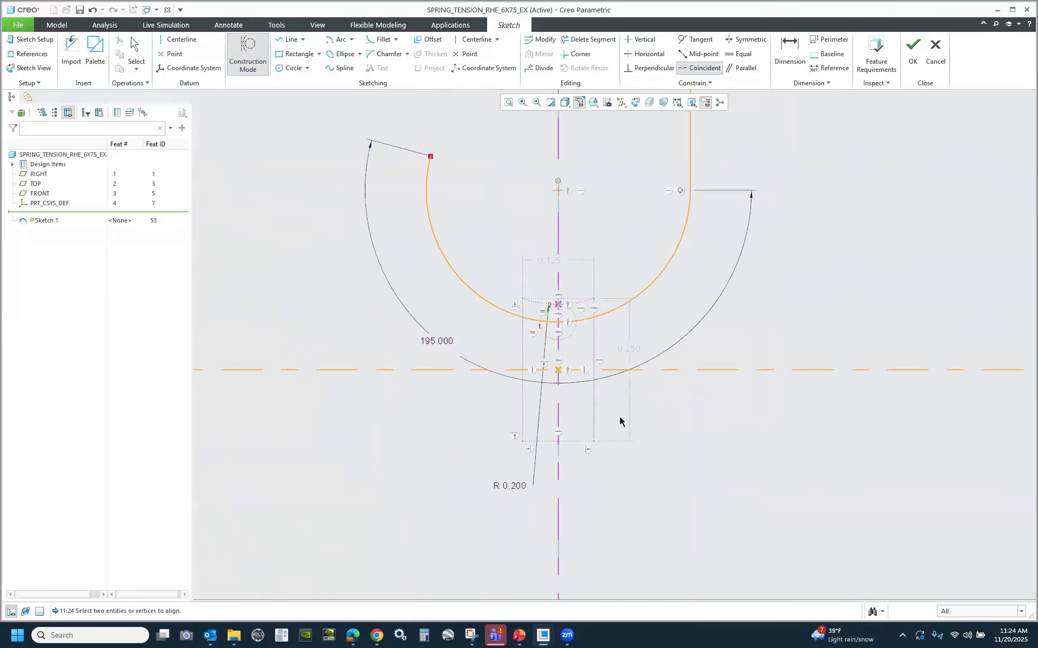
middle_click(657, 421)
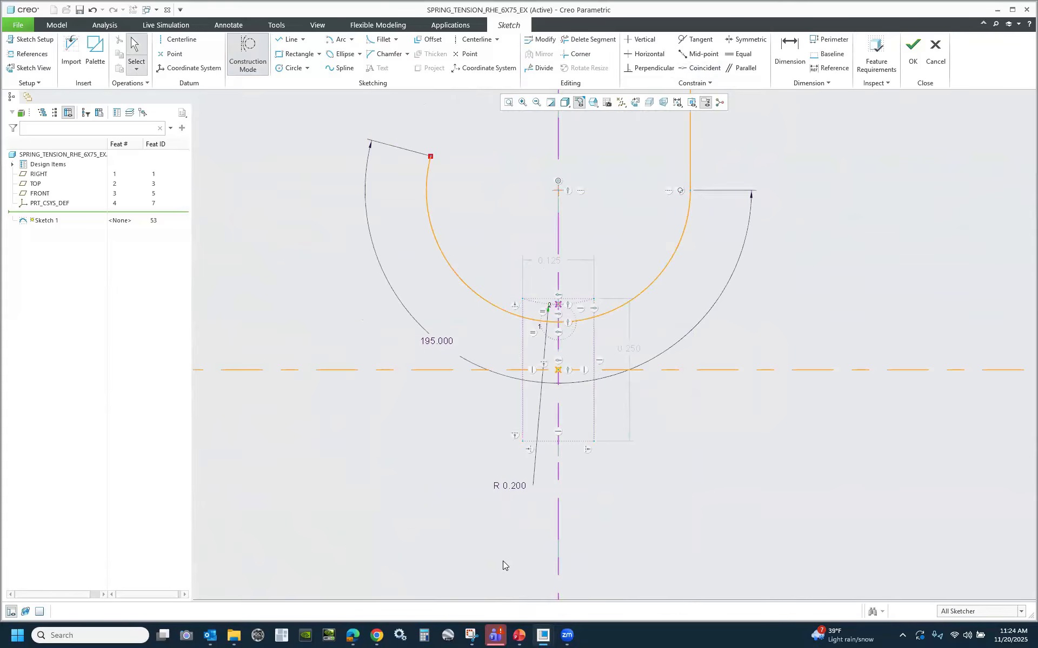
Shift the small construction circle in the upper rectangle slightly upward, widening the rectangle to about 0.209.
scroll(501, 557, "up", 3)
scroll(500, 543, "up", 3)
scroll(561, 352, "up", 3)
scroll(556, 270, "up", 3)
scroll(555, 170, "down", 5)
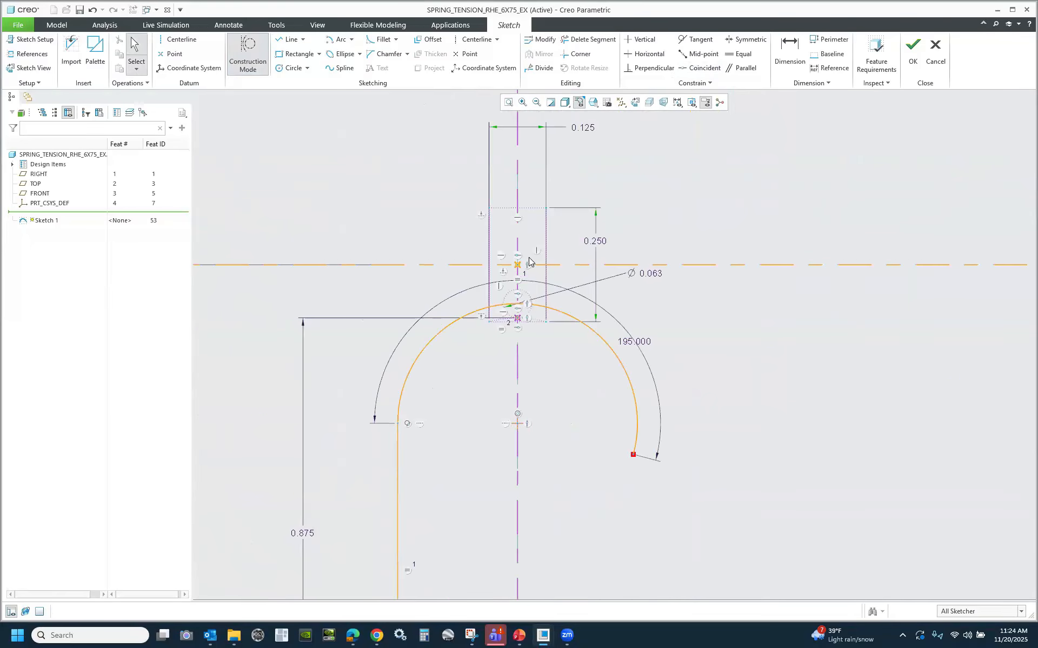
scroll(529, 261, "down", 3)
left_click(529, 332)
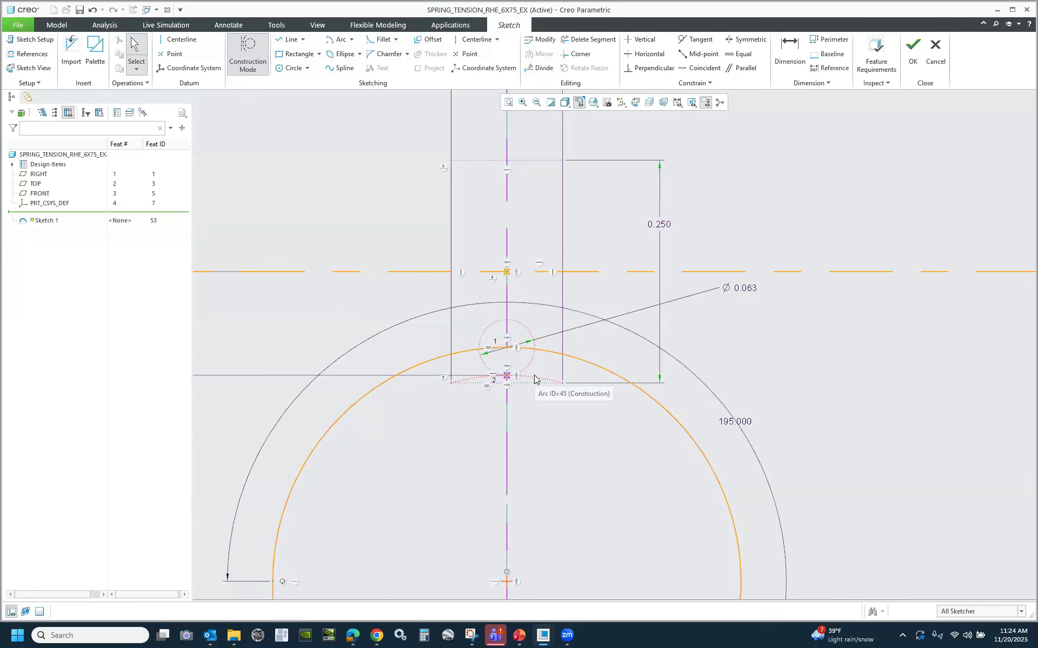
left_click_drag(506, 349, 506, 333)
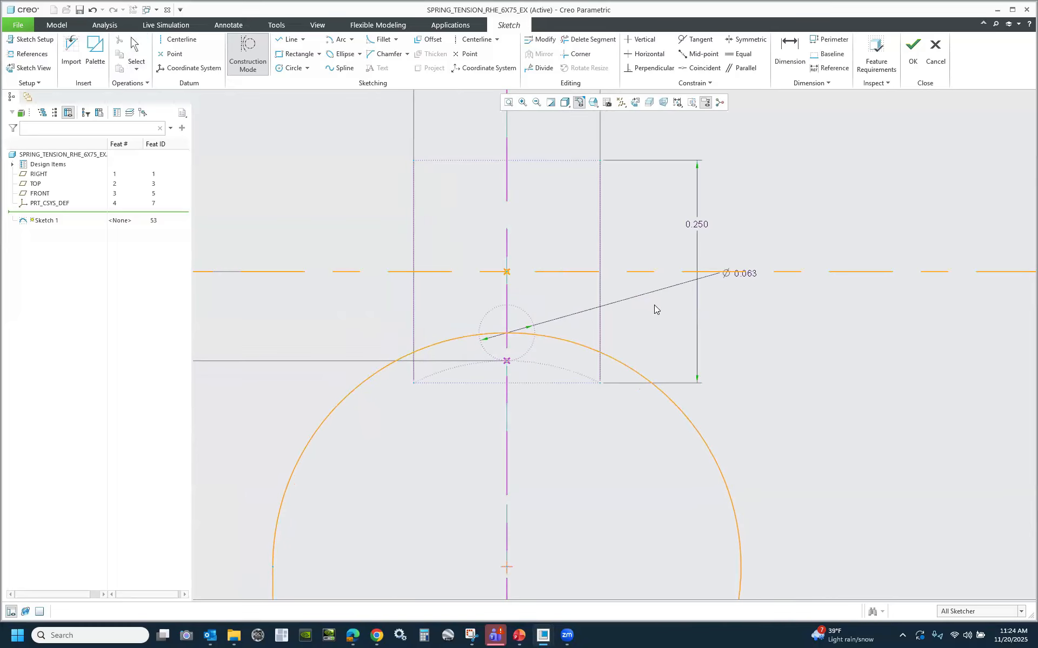
Add a vertical reference dimension between the sketch points on the inner side of the upper and lower hooks.
scroll(654, 305, "down", 6)
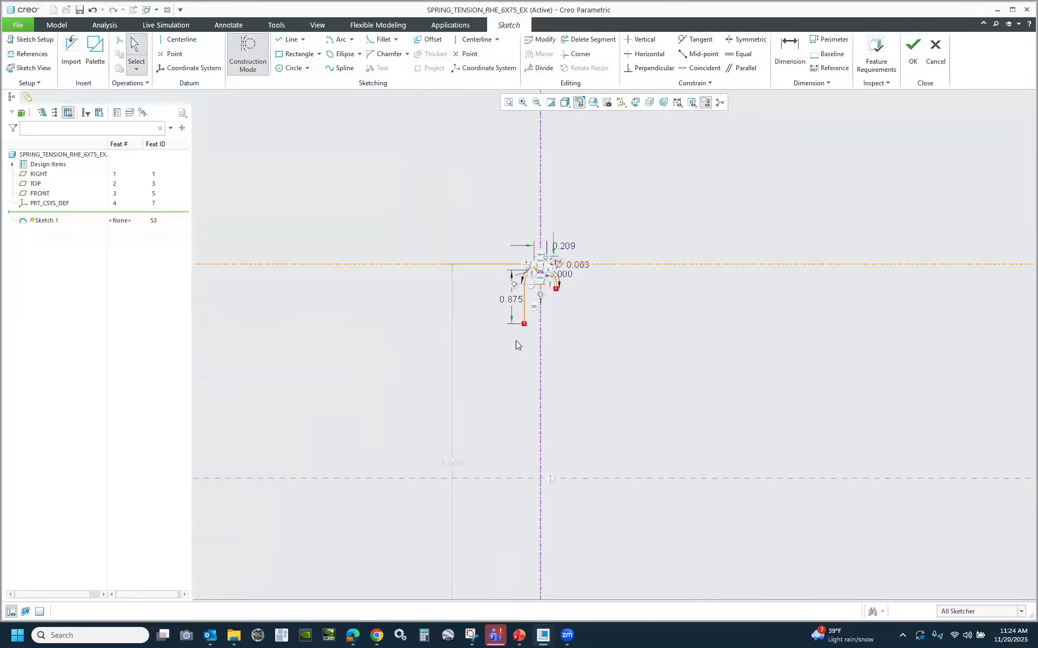
scroll(610, 324, "down", 1)
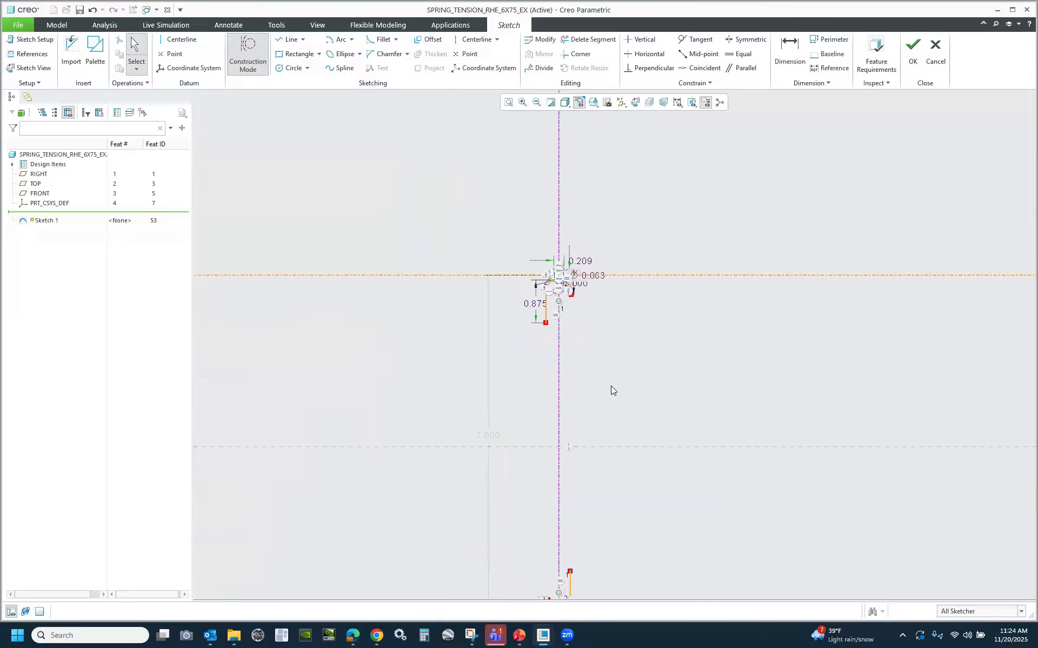
scroll(610, 386, "up", 3)
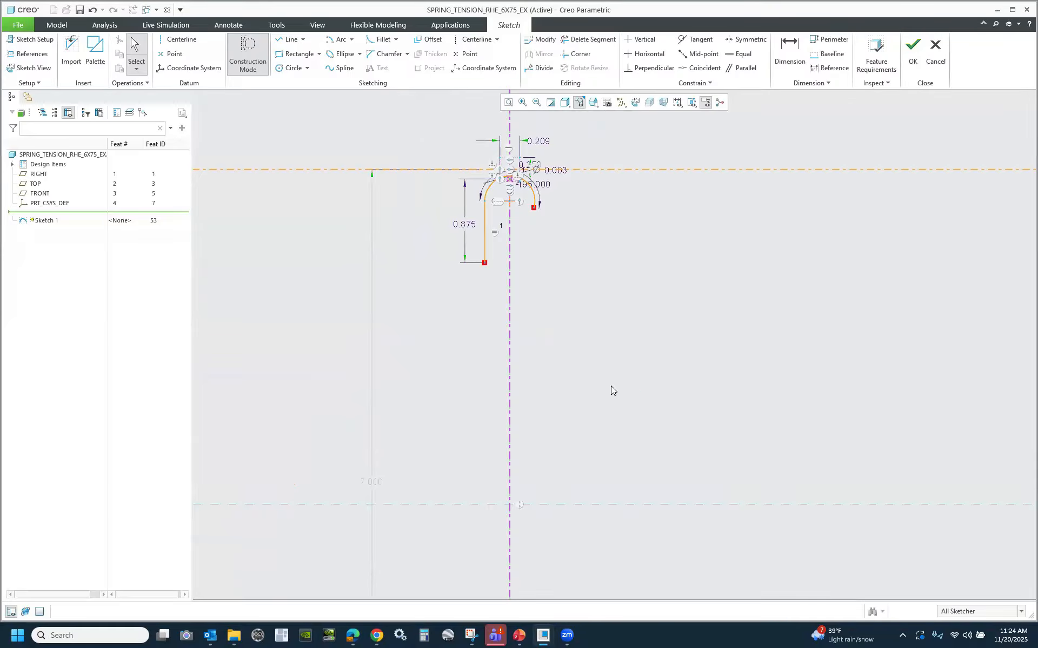
scroll(594, 349, "down", 3)
scroll(593, 491, "up", 3)
scroll(562, 470, "down", 2)
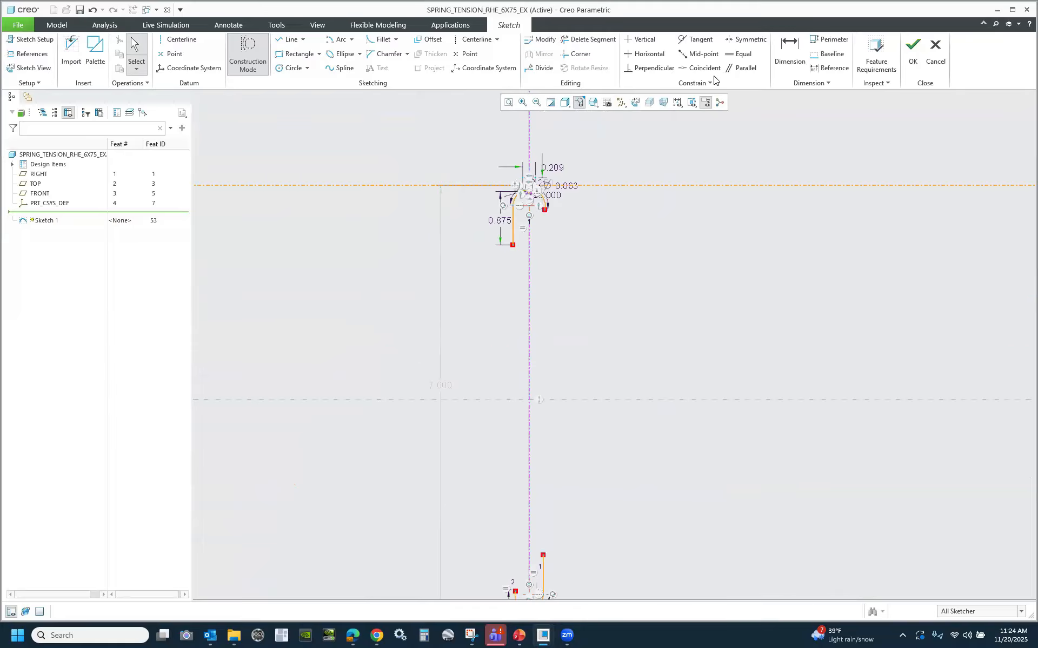
left_click(836, 70)
scroll(487, 173, "up", 5)
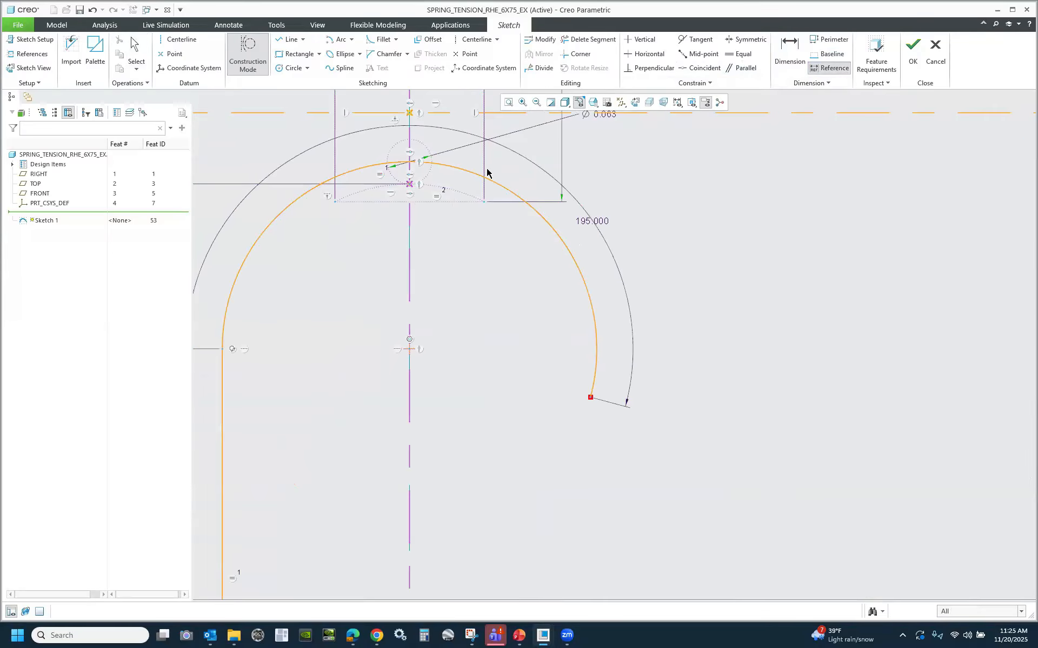
left_click(413, 187)
scroll(494, 178, "down", 6)
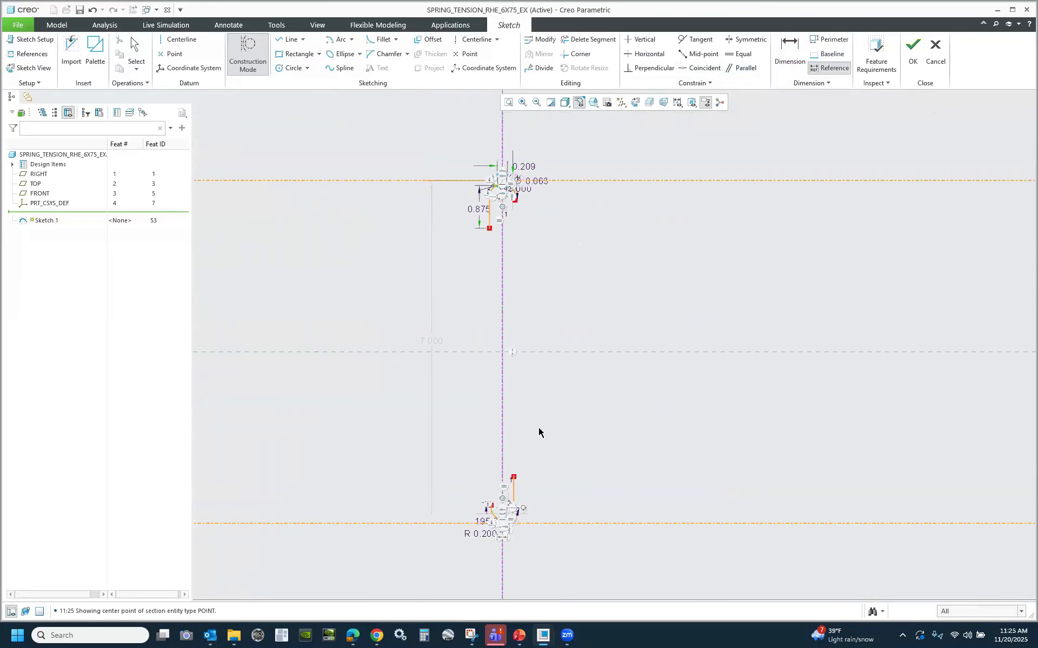
scroll(540, 519, "up", 8)
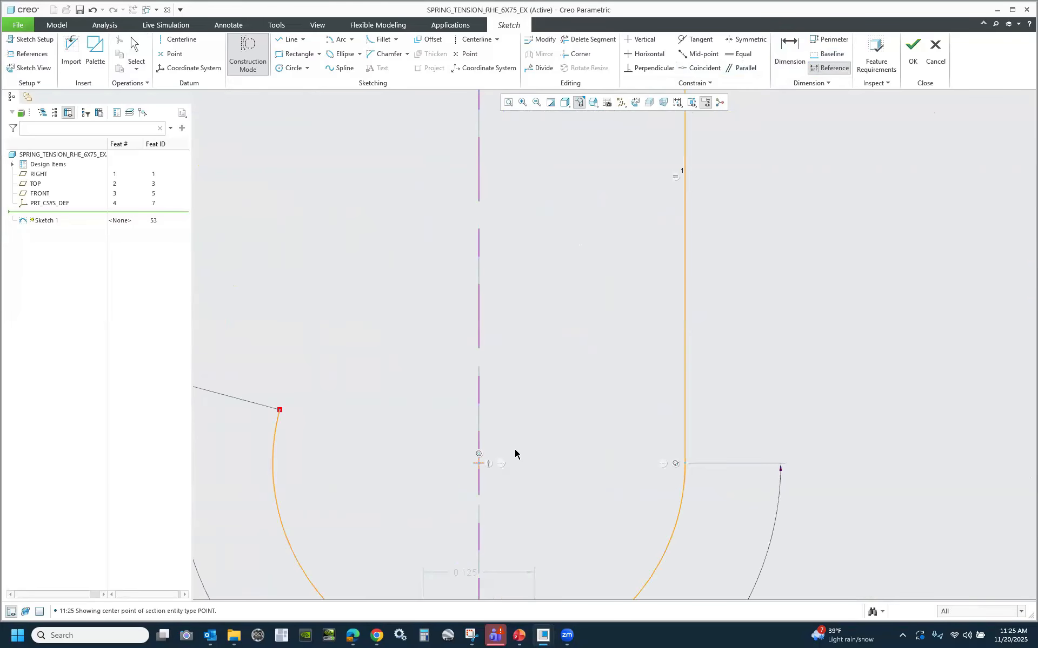
scroll(501, 518, "down", 2)
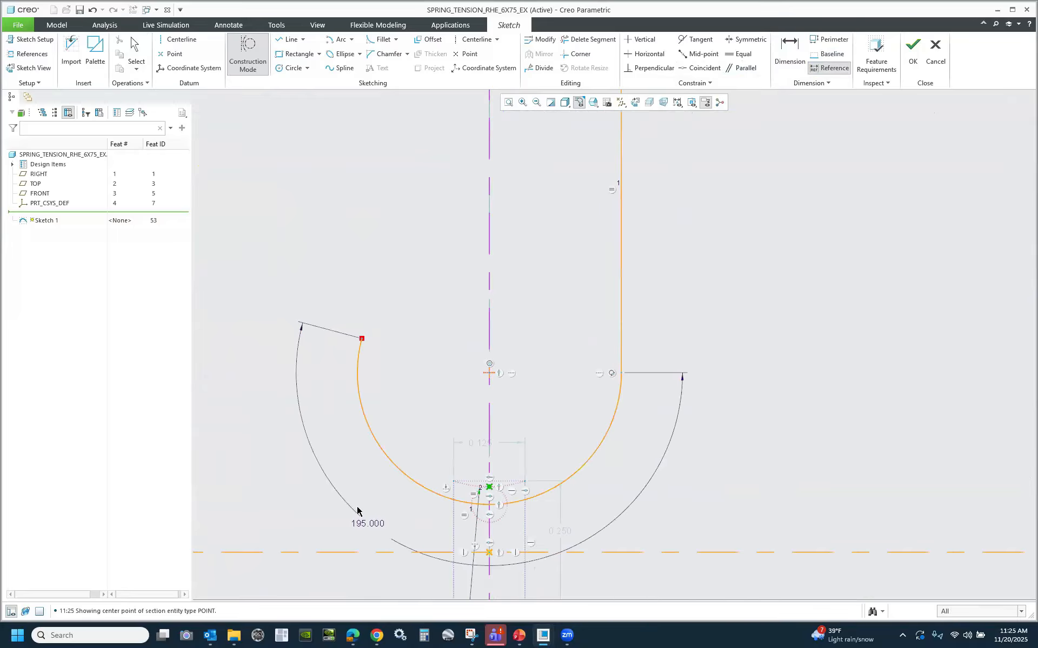
scroll(491, 492, "down", 3)
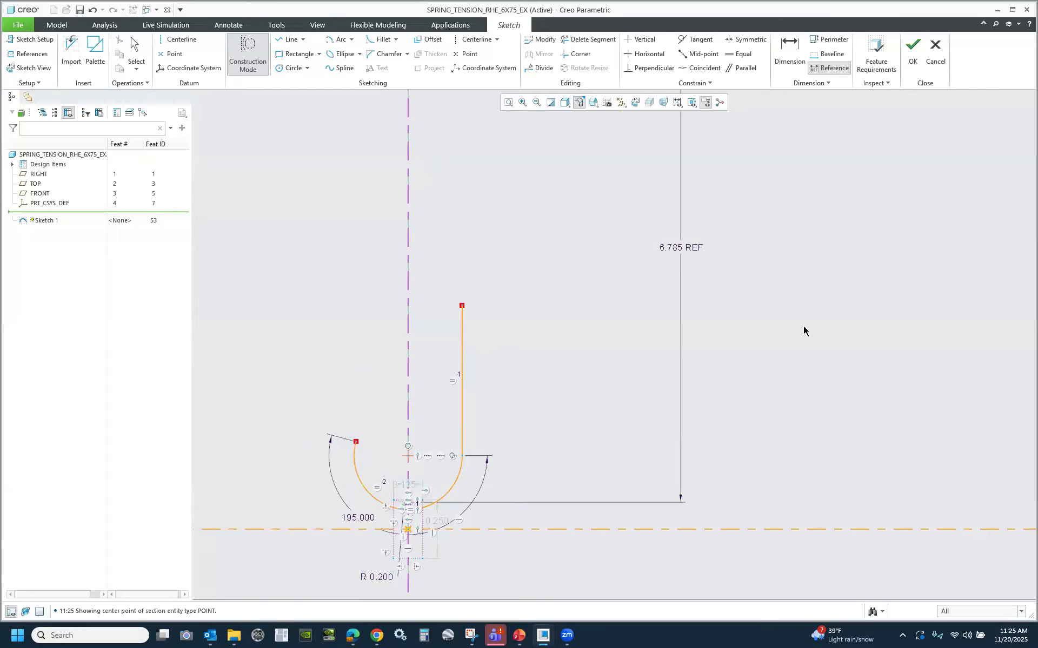
scroll(790, 343, "down", 3)
scroll(789, 343, "down", 2)
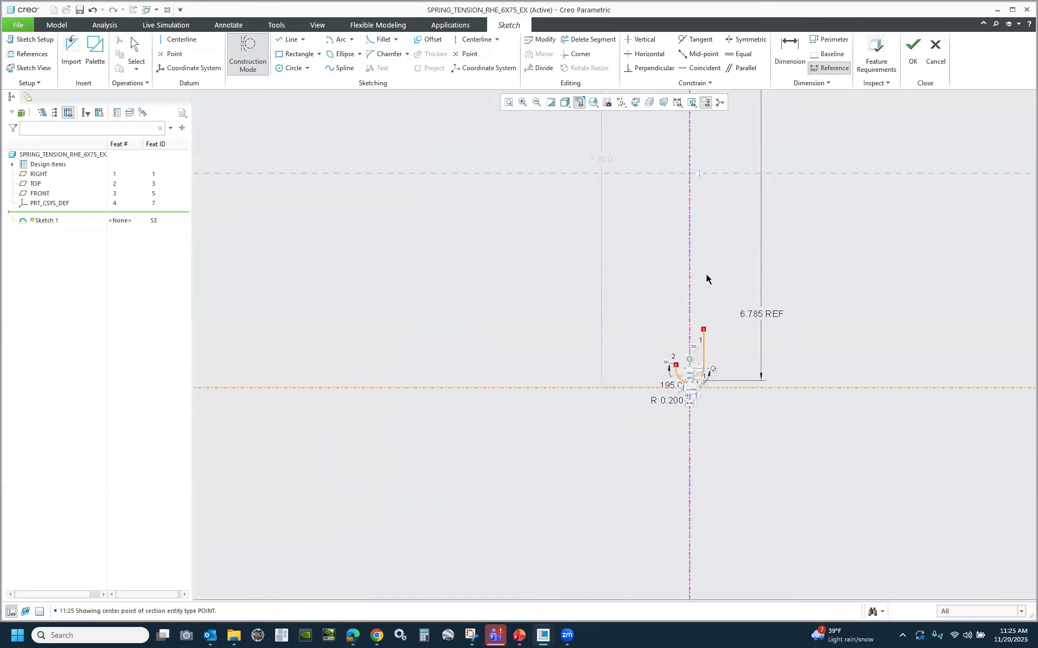
Reduce the 7.000 distance between the two horizontal centerlines by entering 7.000-.785.
scroll(816, 234, "up", 2)
scroll(470, 370, "down", 3)
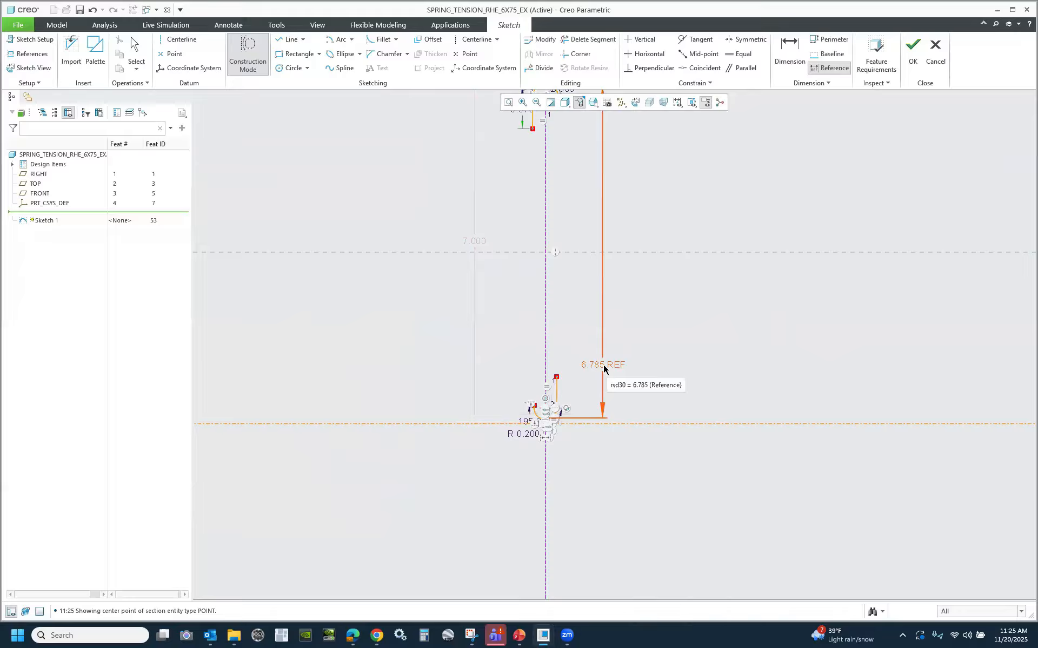
double_click(473, 241)
left_click(484, 238)
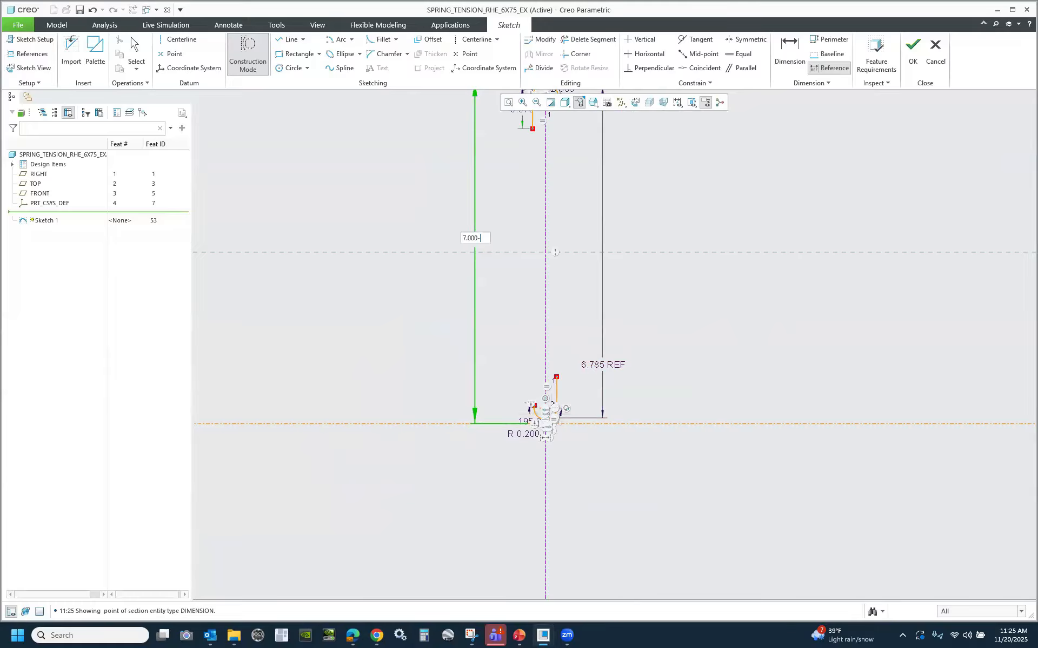
type("-.785")
key("Return")
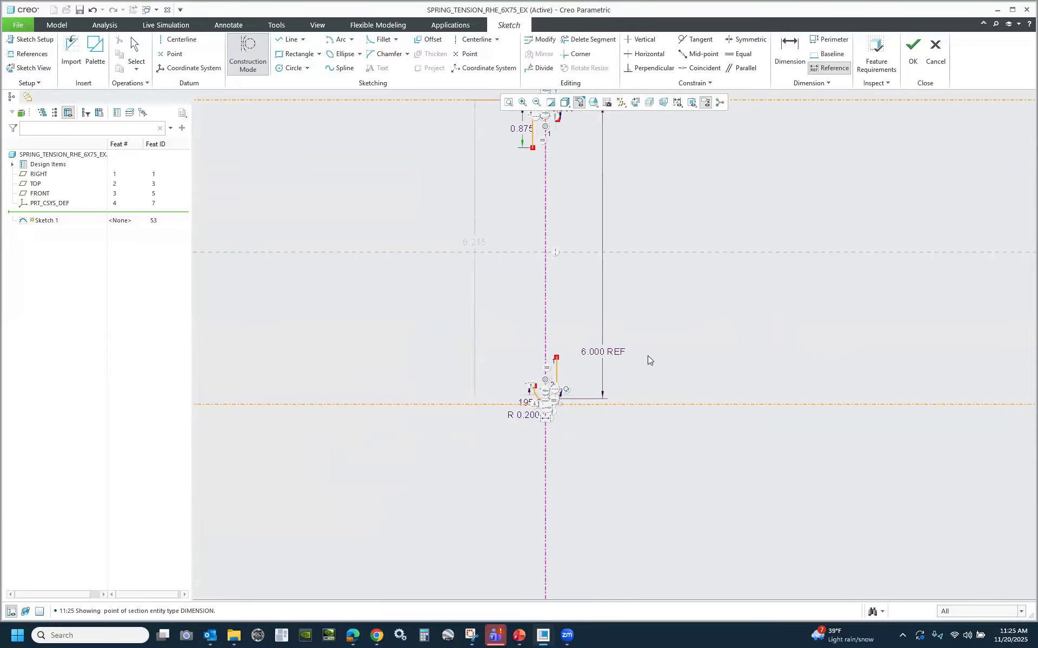
middle_click(620, 353)
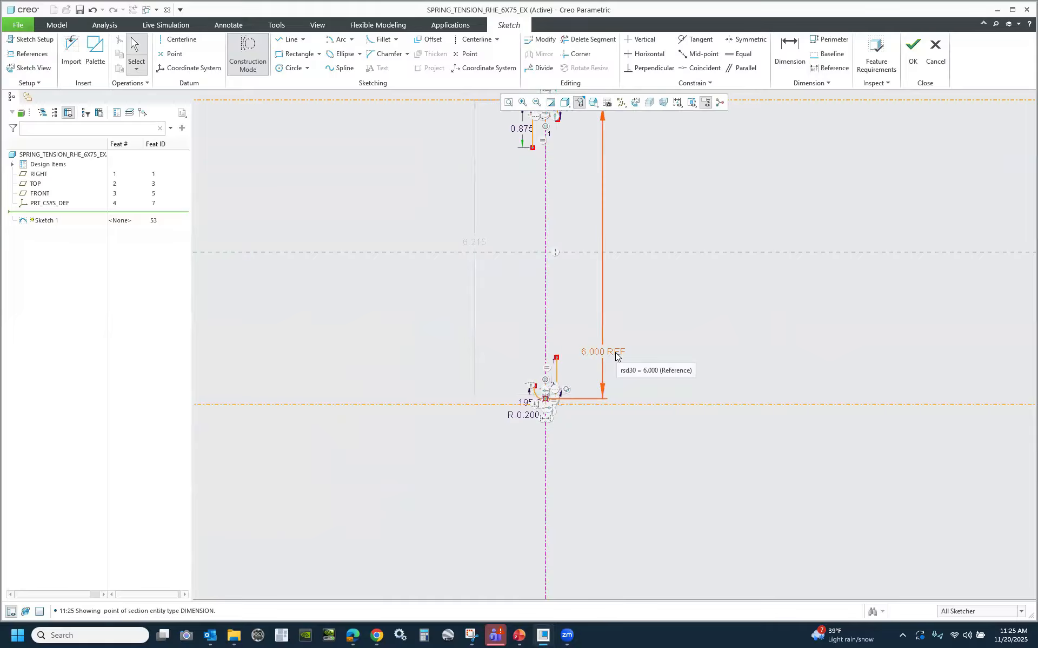
Switch to PowerPoint to examine the tension spring dimensions on the Modeling for Flexibility slide, and return to the Creo sketch.
mouse_move(519, 635)
left_click(518, 584)
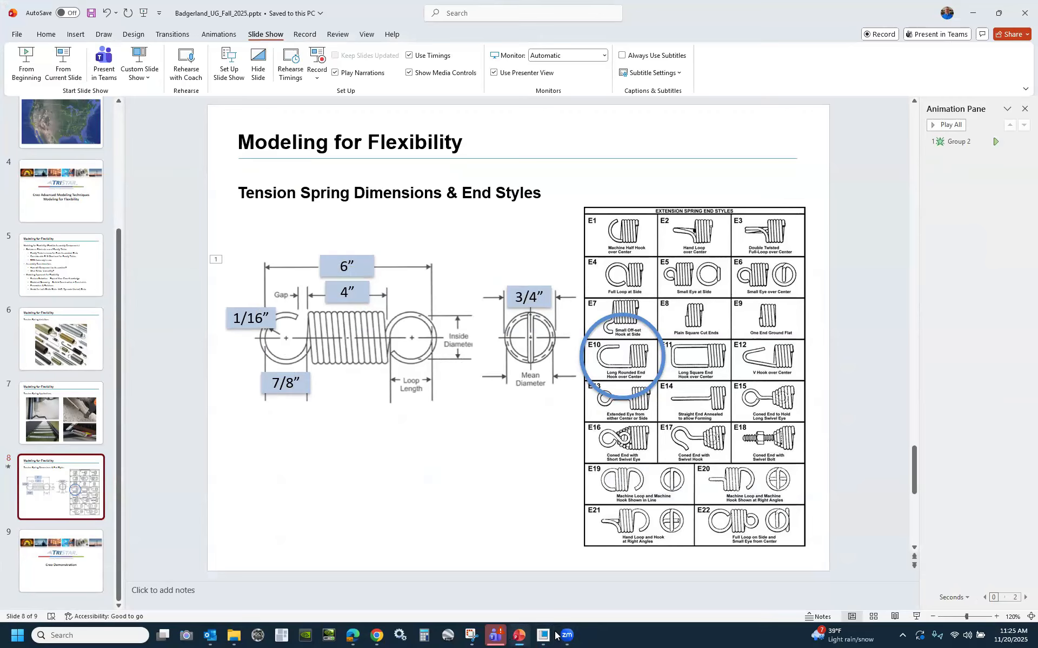
mouse_move(546, 636)
left_click(711, 586)
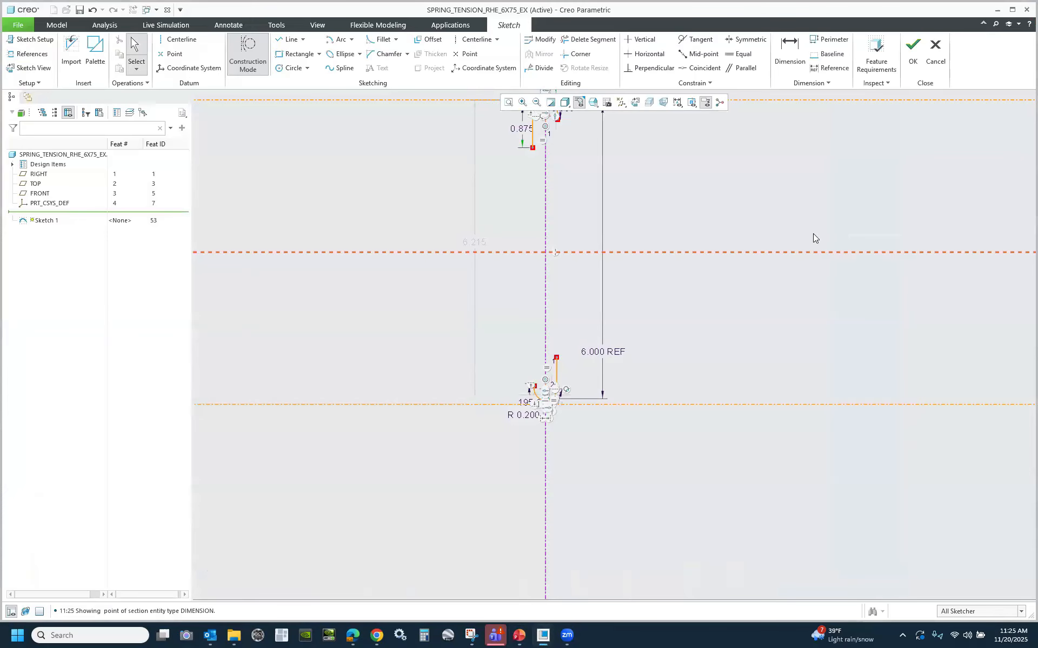
Accept the completed hook sketch and open the part's parameter table.
left_click(913, 52)
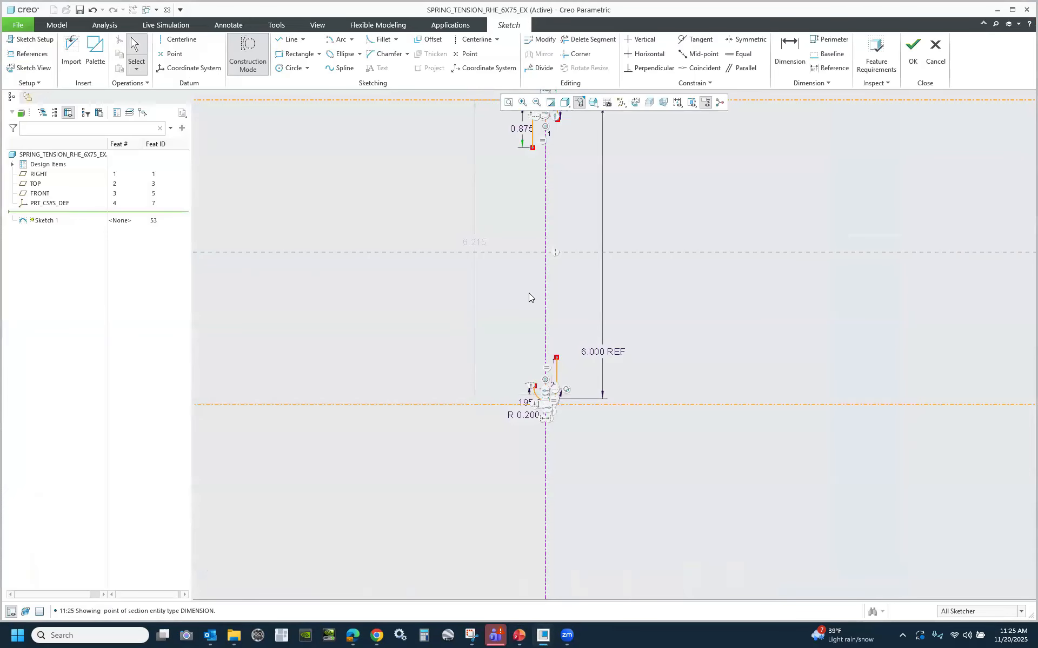
left_click(455, 305)
left_click(276, 25)
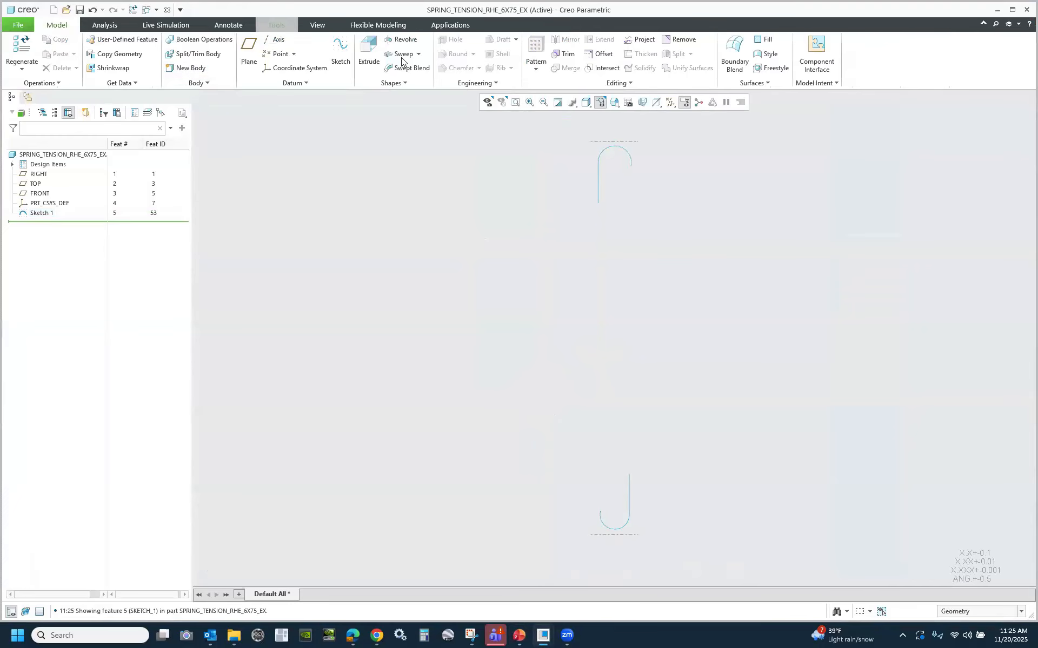
left_click(375, 41)
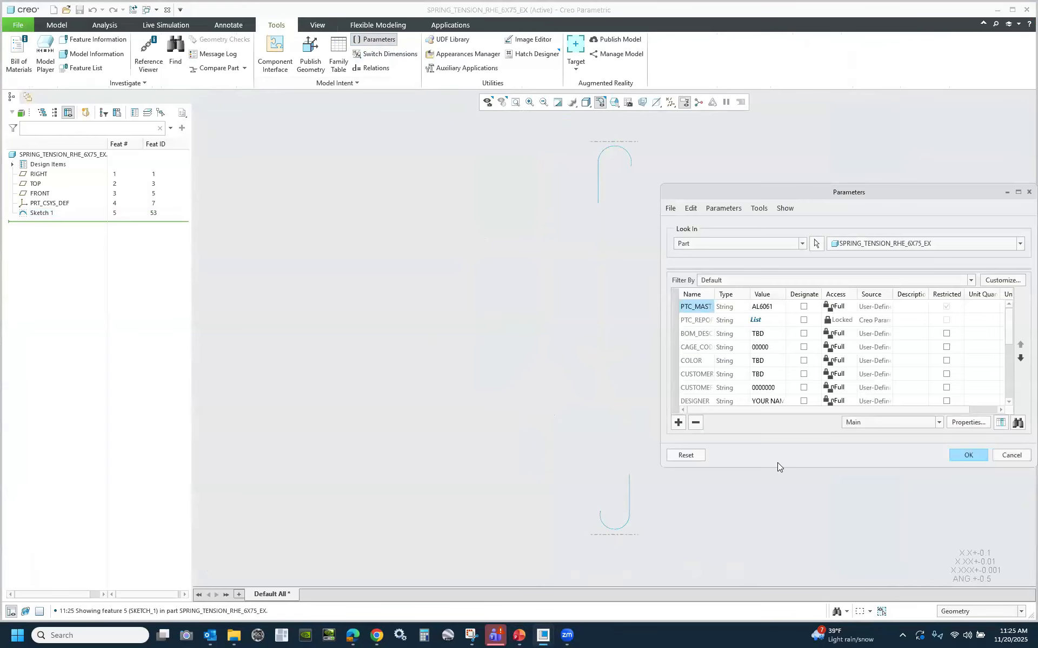
Add a real-number part parameter named WIRE_DIAM with a value of 0.0625.
left_click(679, 422)
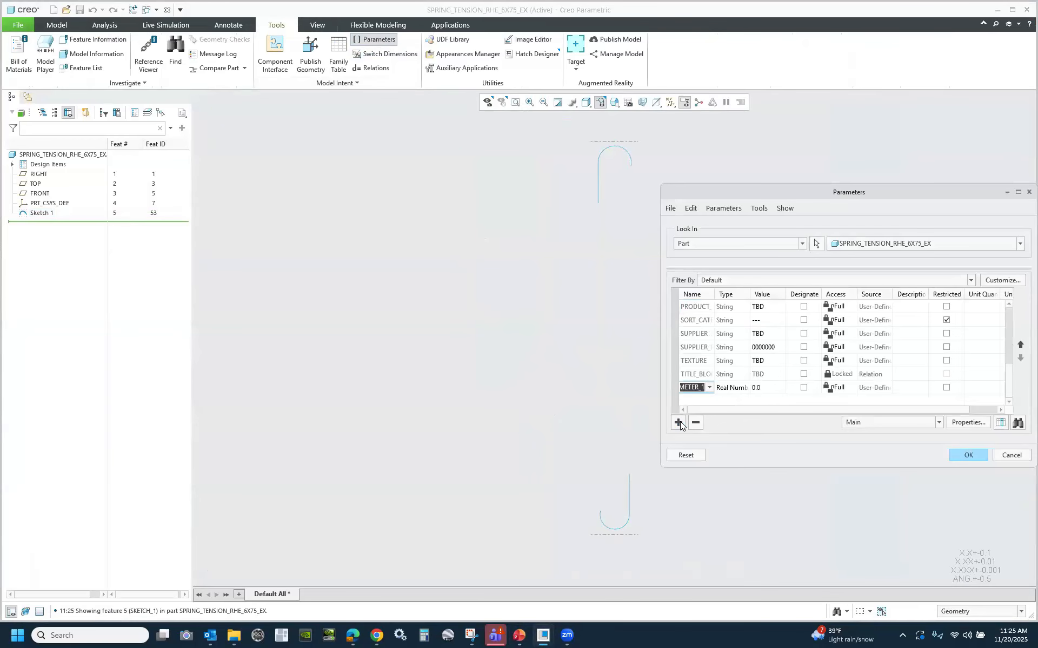
type("wire_diam")
left_click(769, 389)
type(".0625")
left_click(760, 389)
key("BackSpace")
key("BackSpace")
Add a real-number part parameter named BODY_DIA with a value of 0.75.
left_click(679, 424)
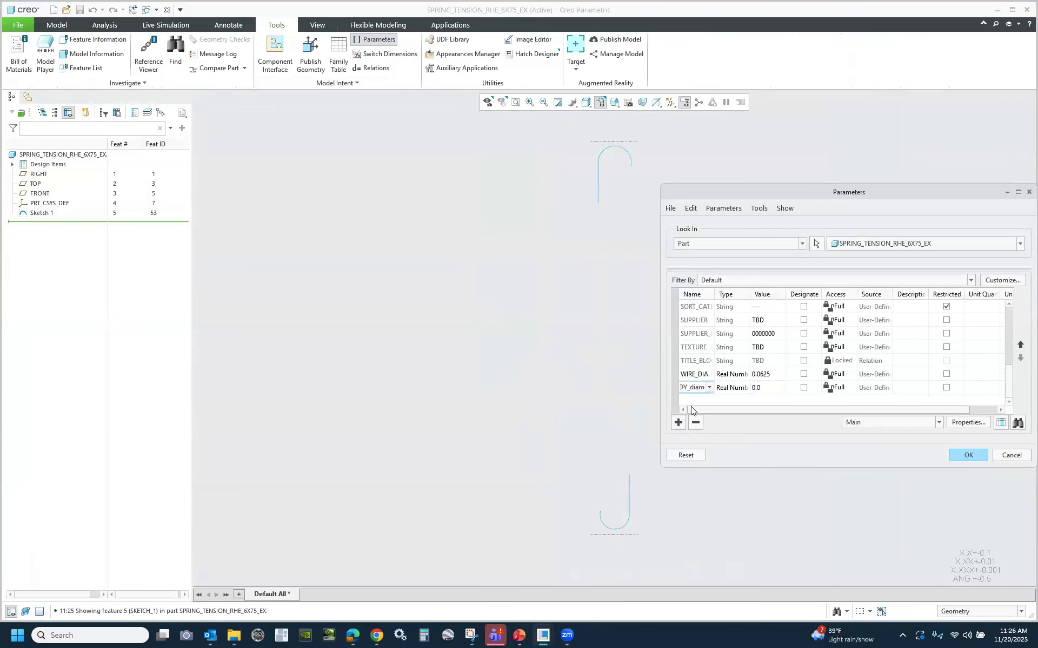
double_click(702, 387)
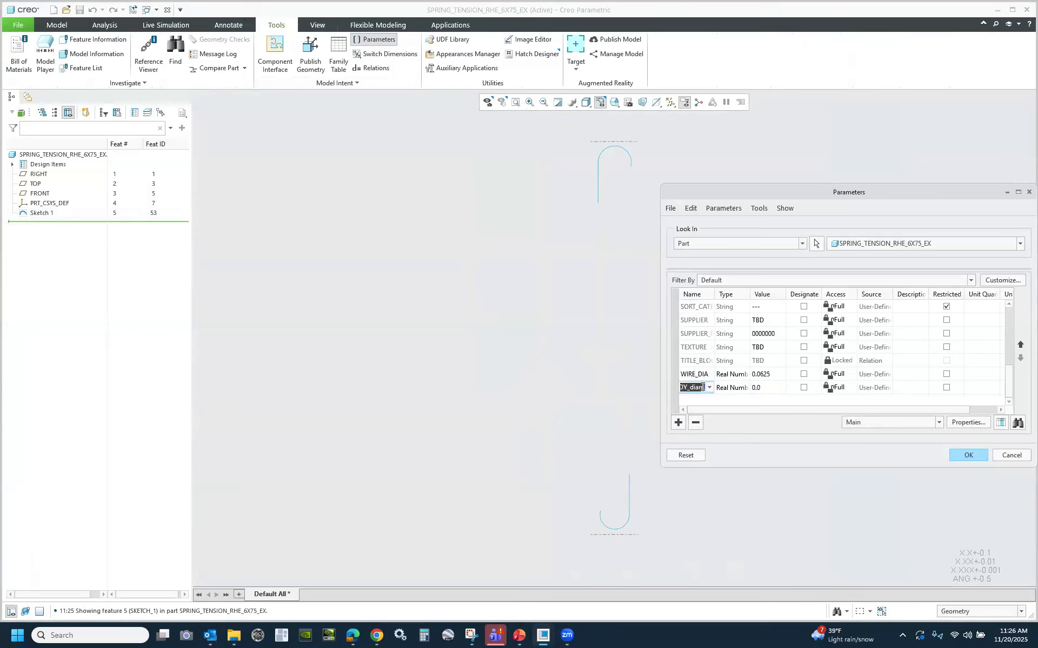
left_click(701, 388)
key("BackSpace")
left_click(768, 390)
type(".75")
key("Return")
Check the tension spring dimensions on the PowerPoint slide, and return to Creo to accept the parameter table.
left_click(517, 636)
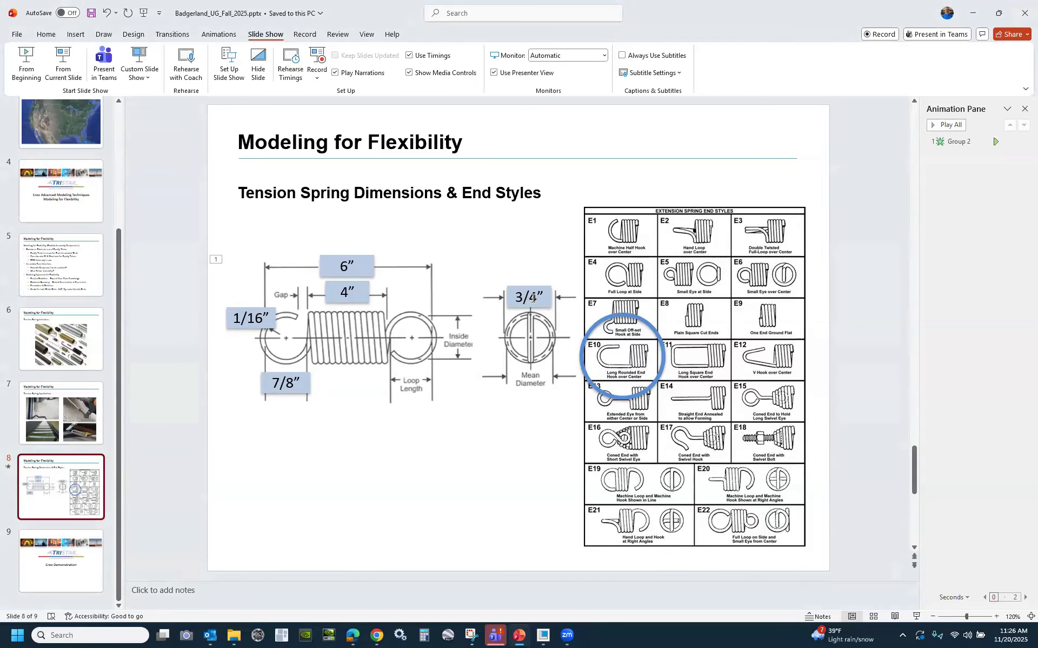
mouse_move(543, 636)
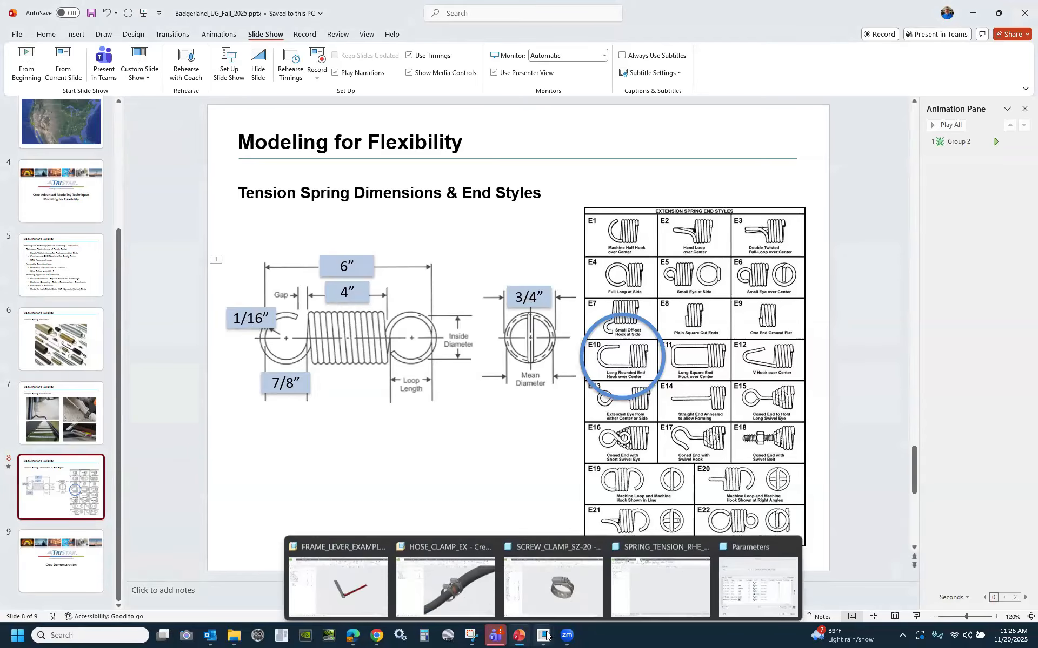
left_click(756, 581)
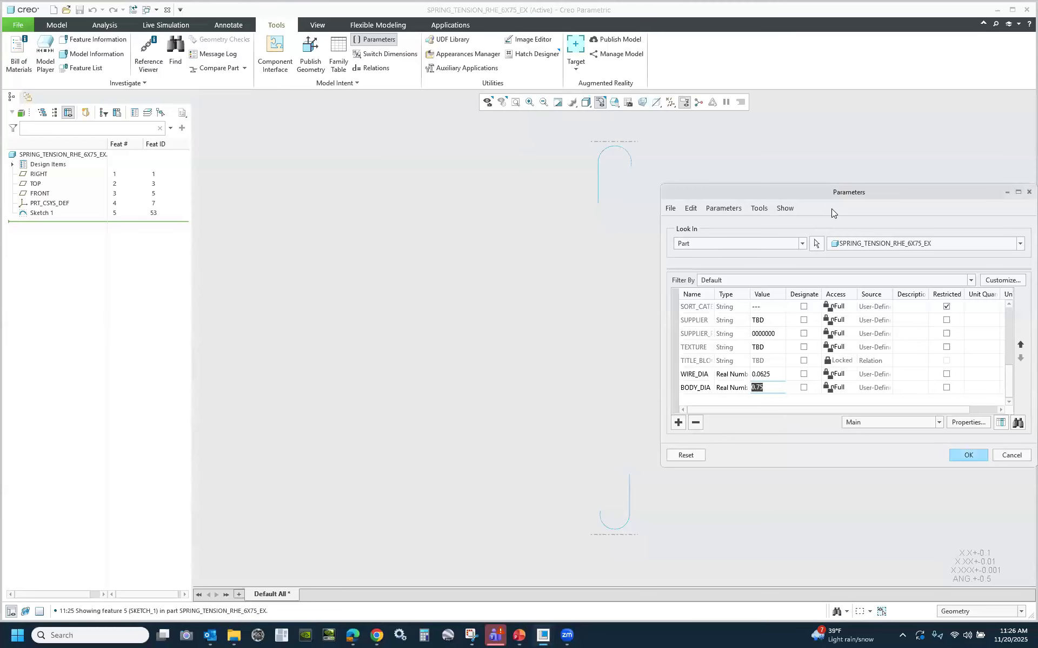
left_click(965, 456)
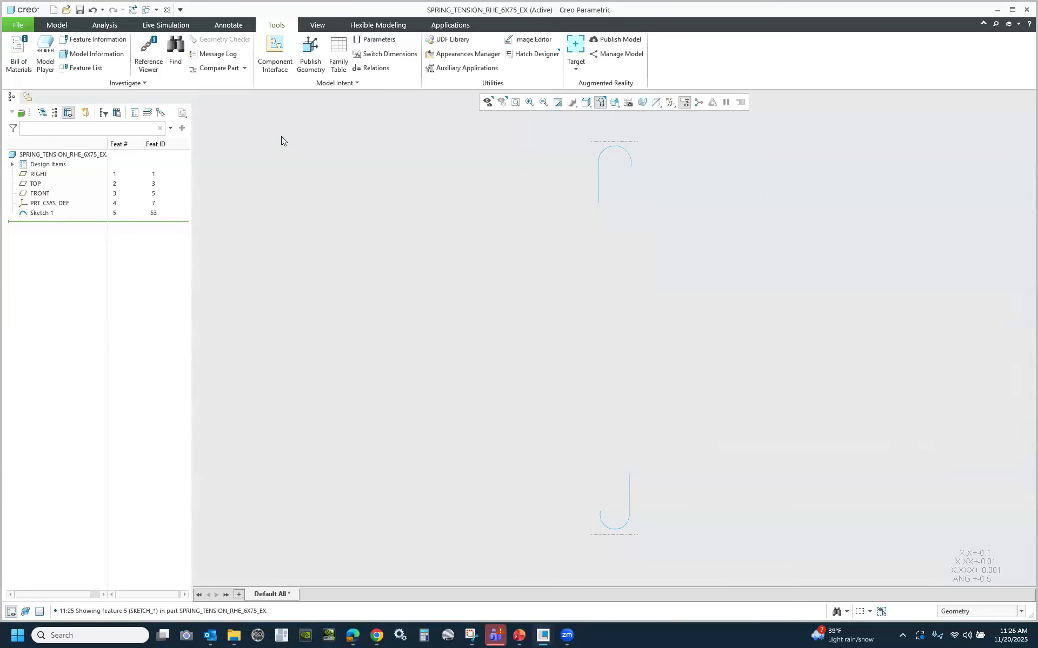
Reopen Sketch 1 for editing at the upper hook's wire-diameter circle.
left_click(46, 214)
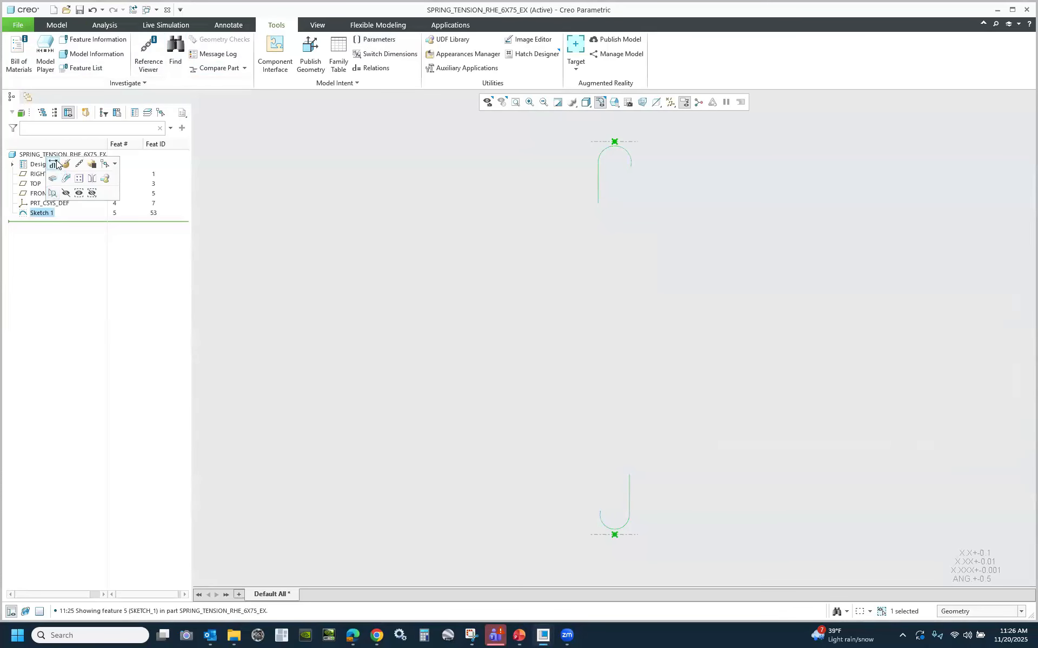
left_click(64, 164)
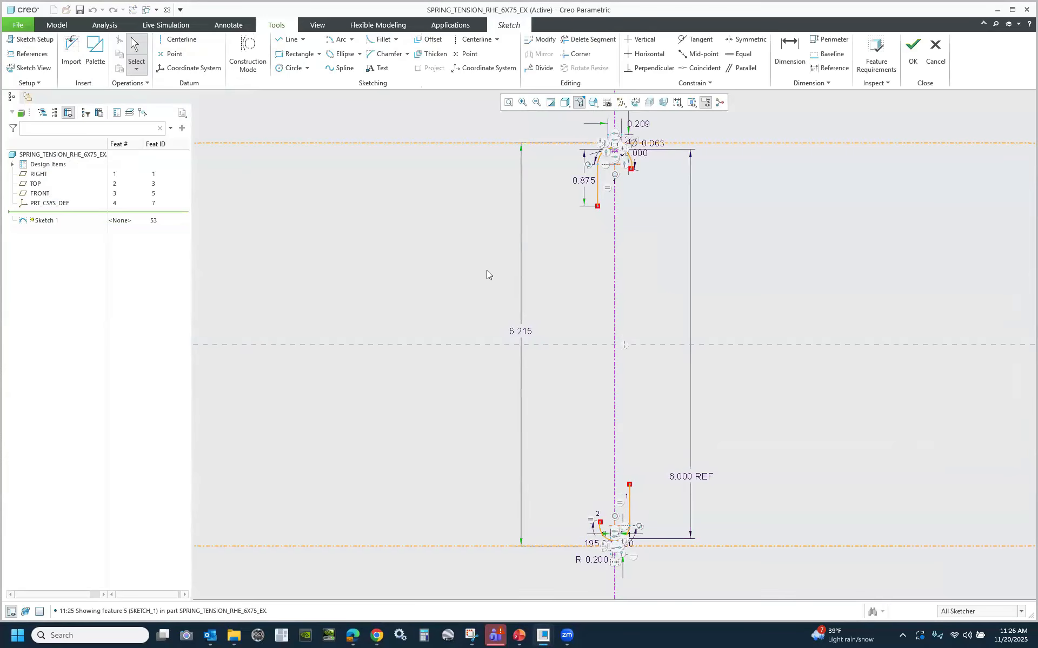
scroll(568, 319, "down", 6)
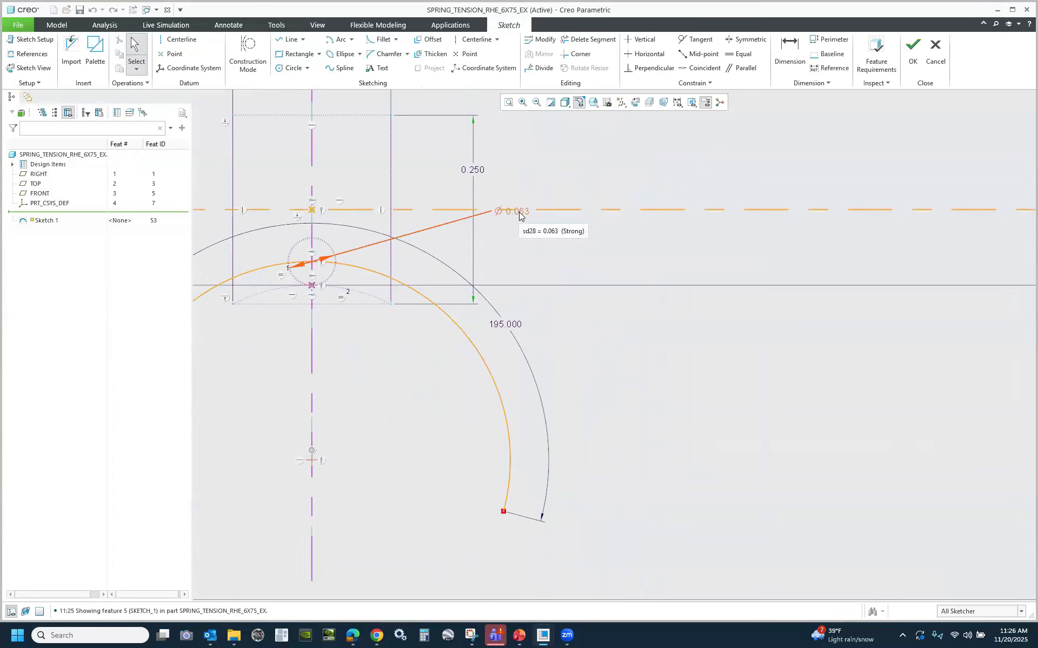
Add the sketch relation sd28=WIRE_DIA to drive the small wire circle's diameter at the upper hook.
left_click(277, 25)
left_click(378, 68)
left_click(507, 211)
double_click(613, 253)
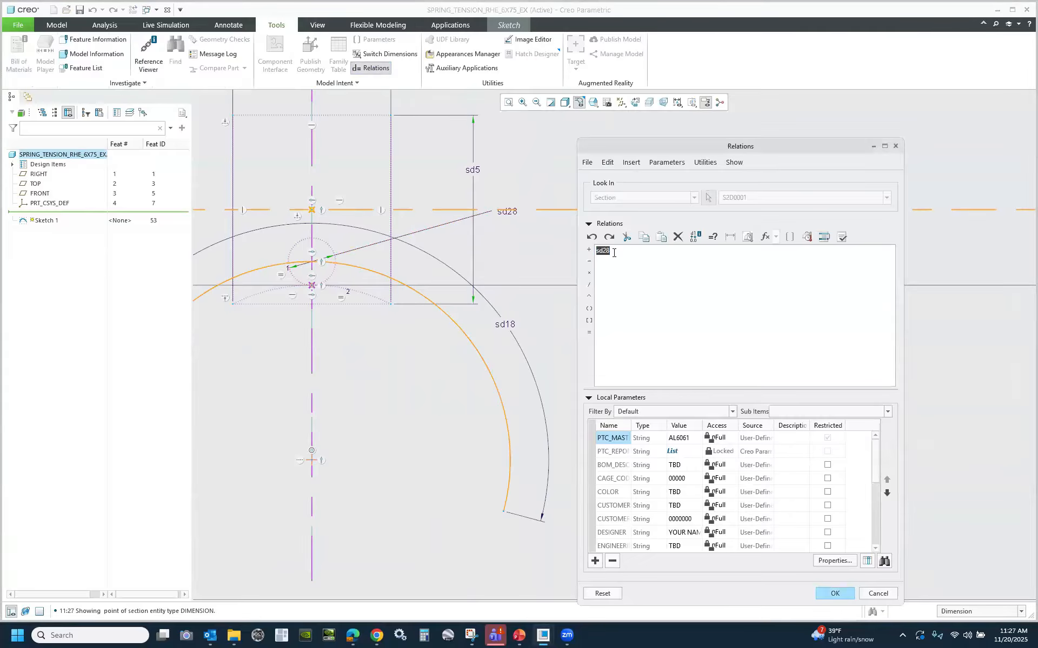
left_click(614, 253)
type("=")
scroll(575, 468, "up", 2)
scroll(726, 489, "down", 1)
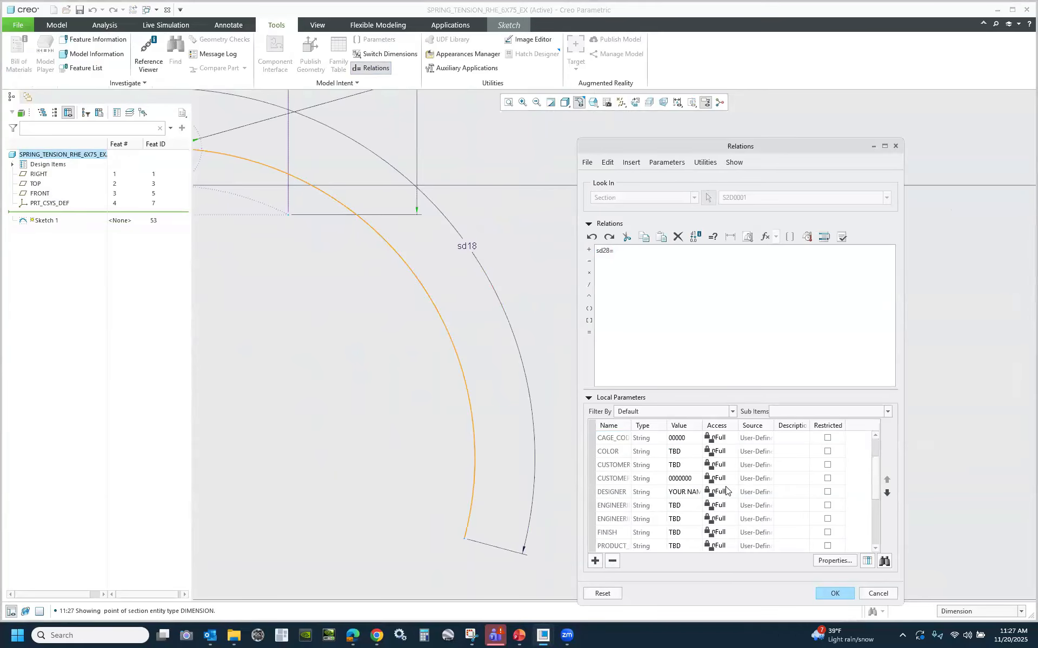
scroll(726, 489, "down", 3)
right_click(611, 522)
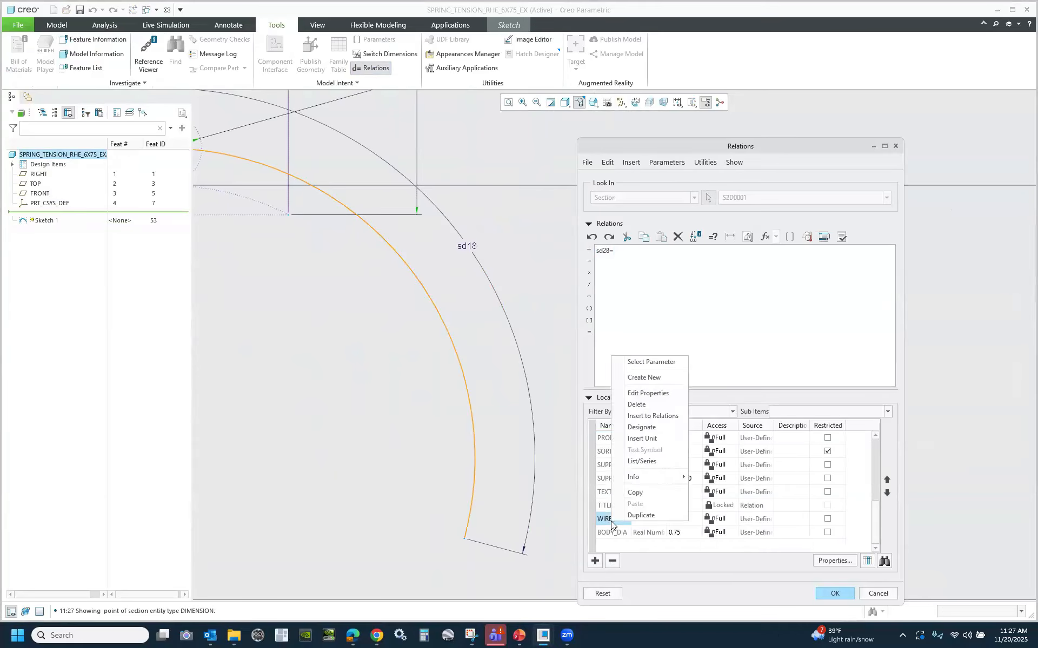
left_click(652, 416)
scroll(454, 446, "down", 3)
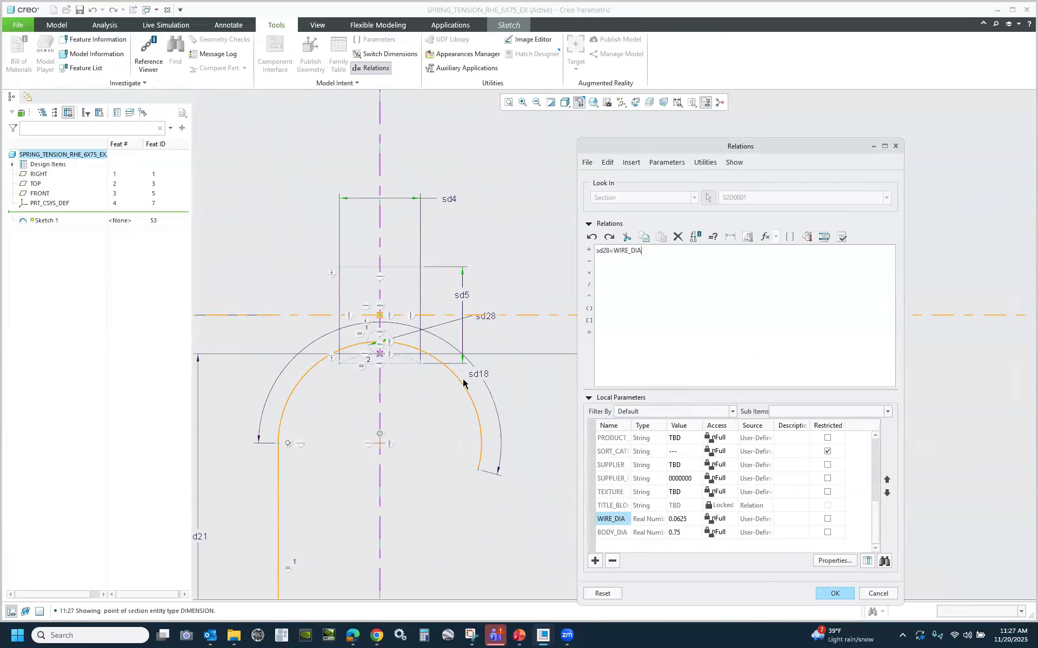
left_click(832, 594)
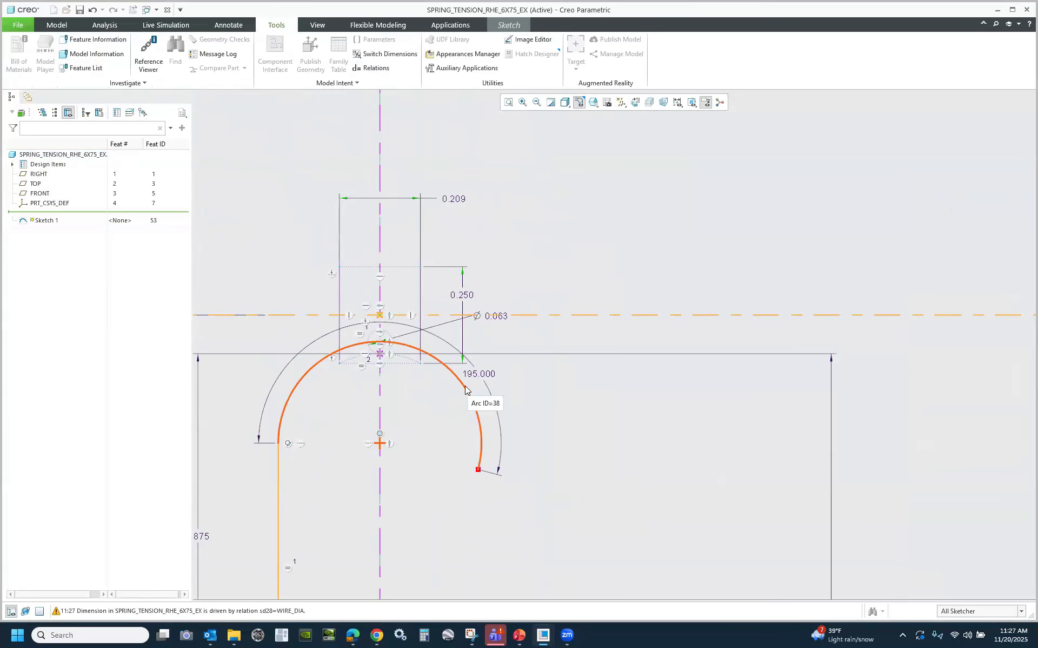
Dimension the upper hook arc's diameter and resolve the conflict by deleting the R 0.200 dimension at the lower hook.
left_click(515, 27)
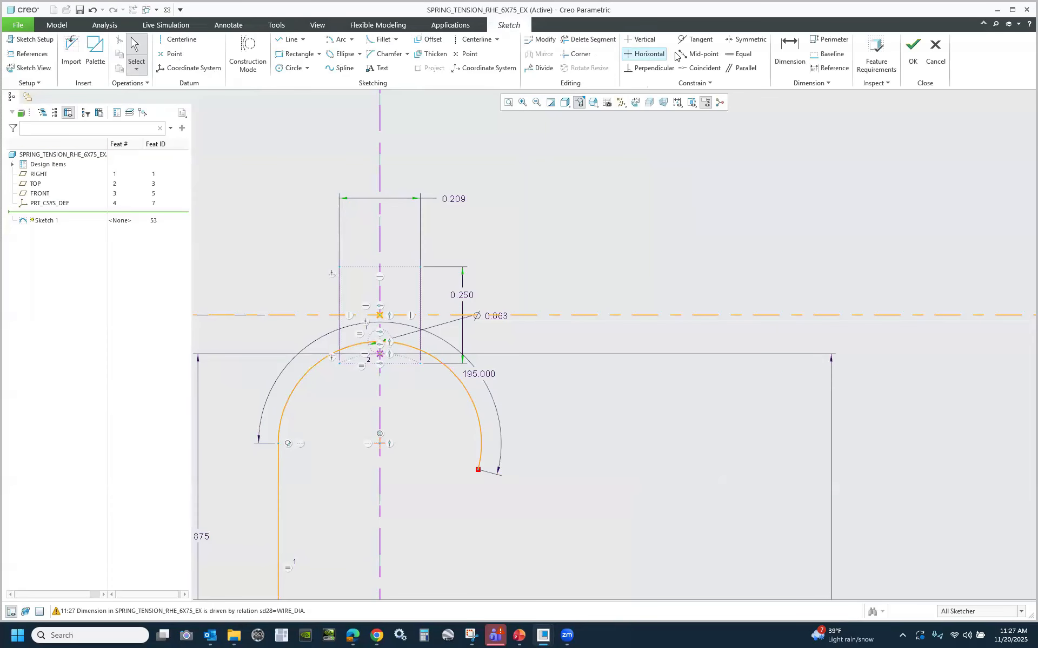
left_click(468, 395)
middle_click(557, 299)
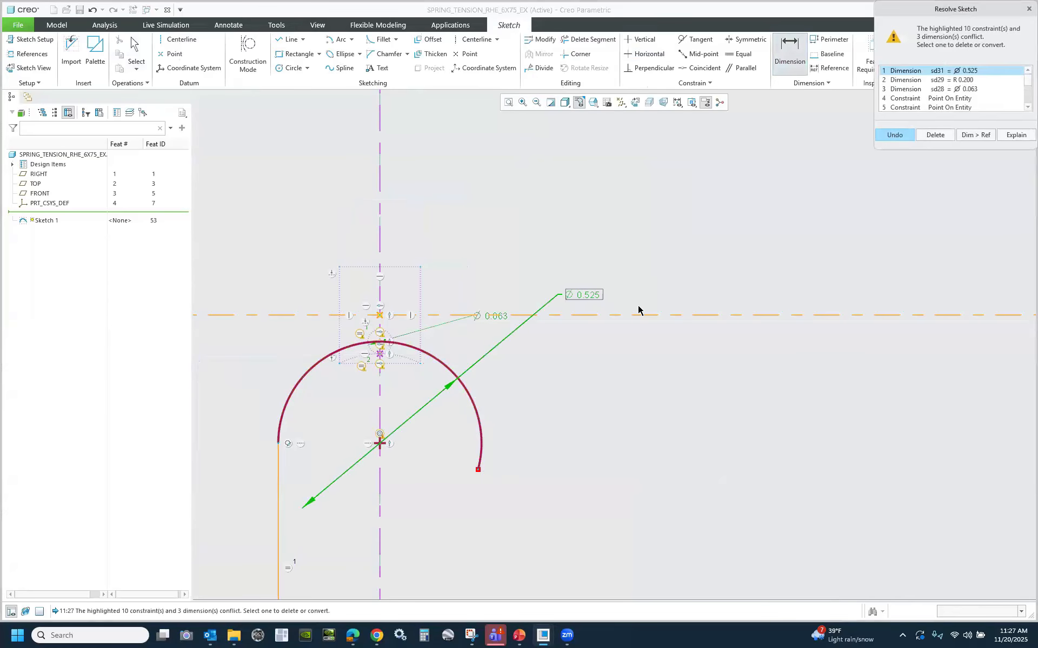
scroll(648, 265, "up", 9)
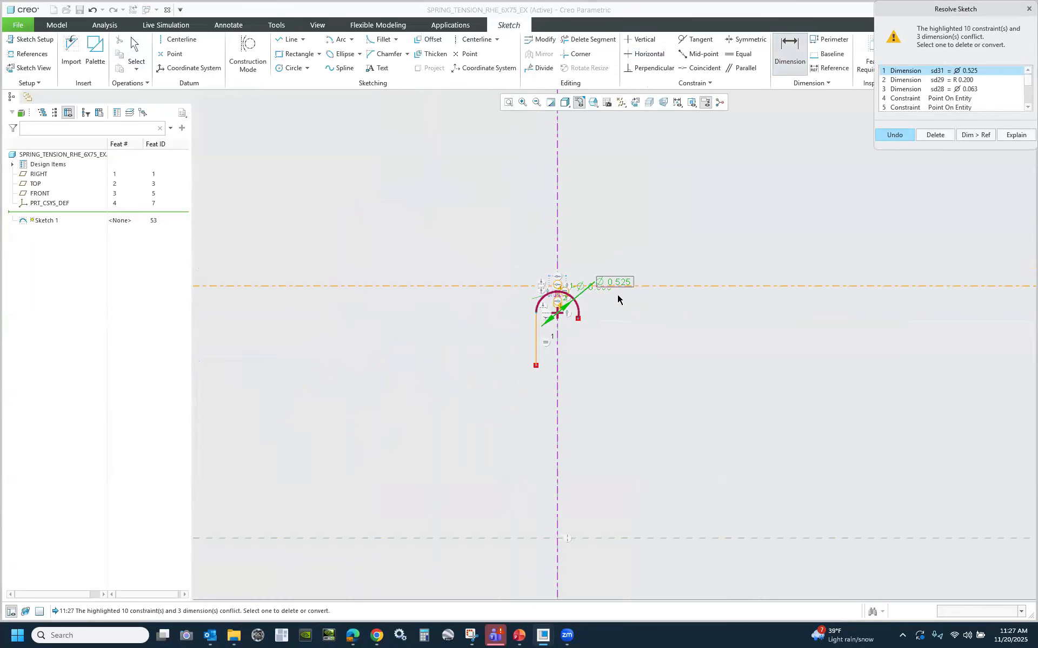
scroll(589, 516, "down", 3)
scroll(599, 488, "down", 3)
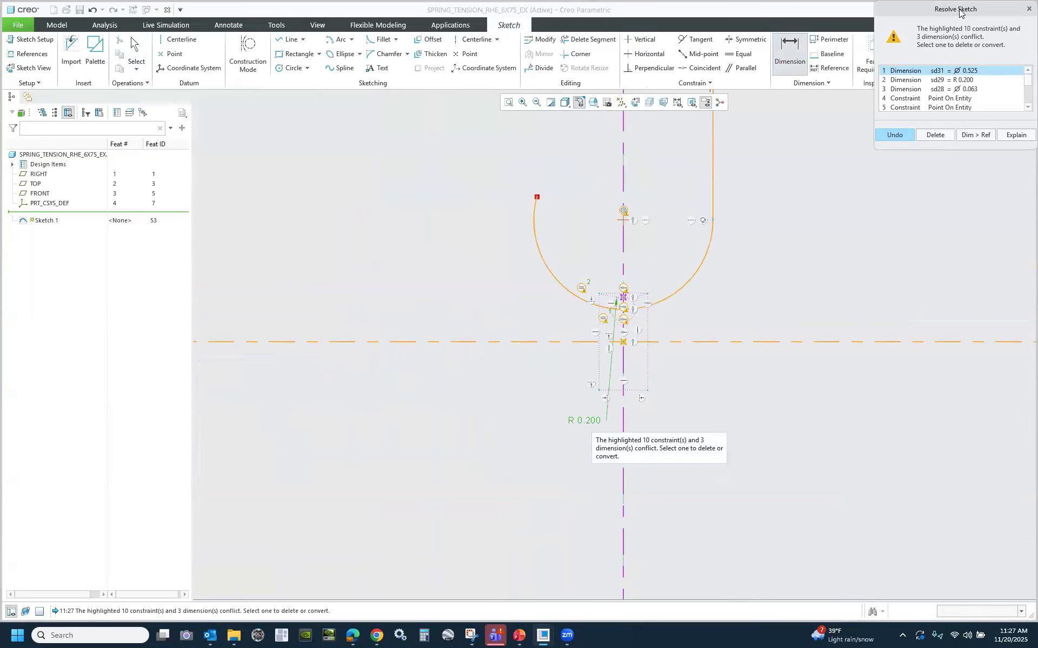
left_click(886, 138)
left_click(859, 193)
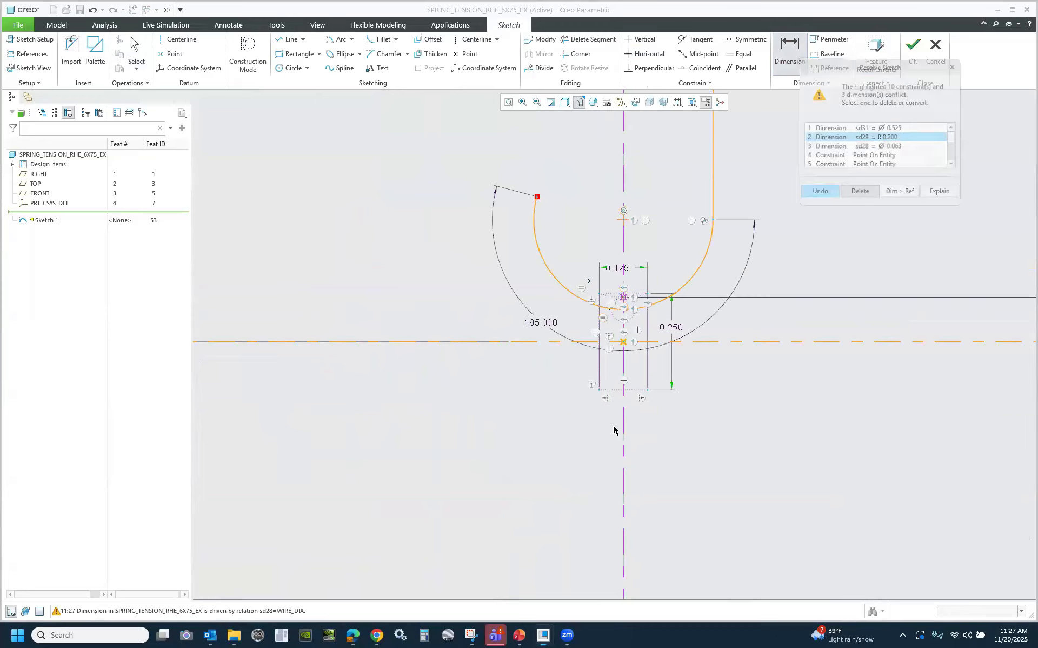
Write the sketch relation sd31=BODY_DIA-WIRE_DIA for the upper hook arc's diameter.
scroll(503, 516, "up", 1)
scroll(497, 519, "up", 4)
scroll(588, 217, "down", 5)
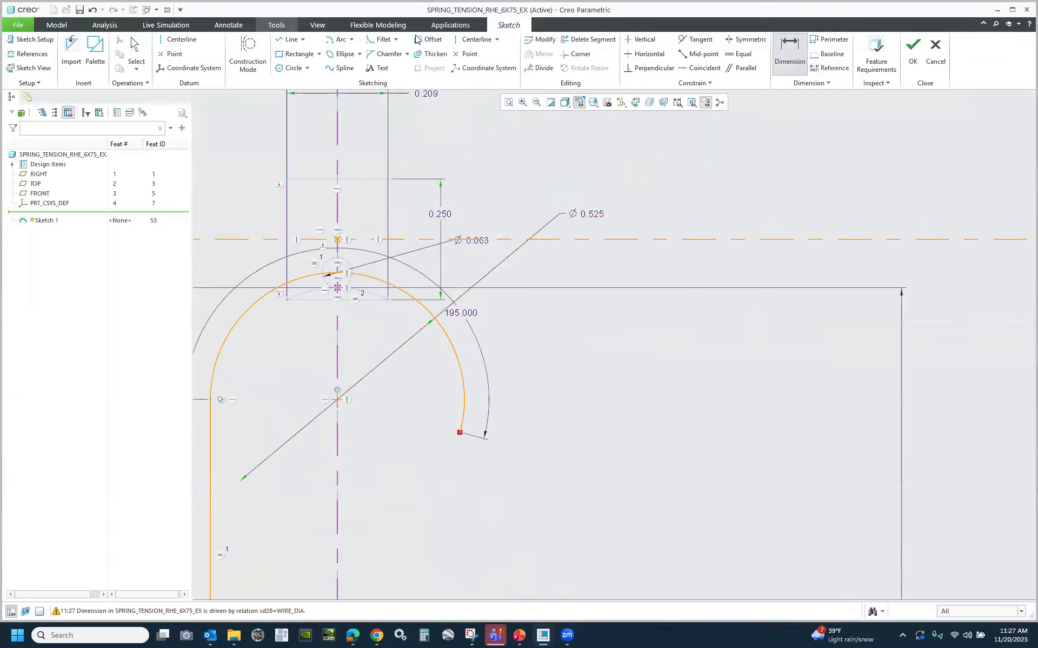
left_click(273, 26)
left_click(371, 68)
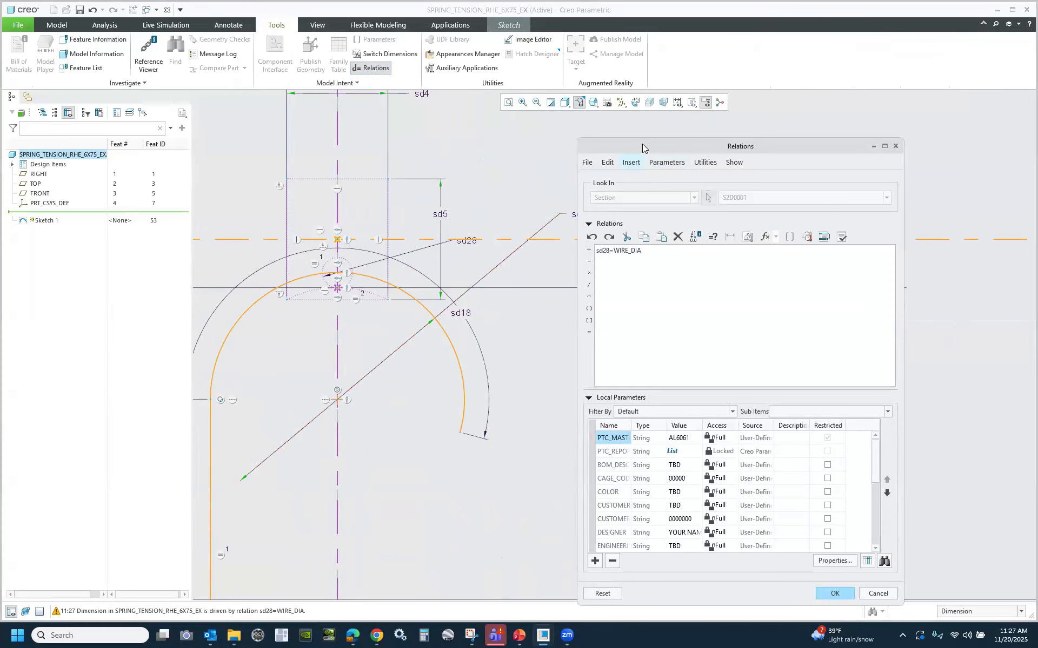
left_click_drag(647, 144, 750, 153)
left_click(749, 260)
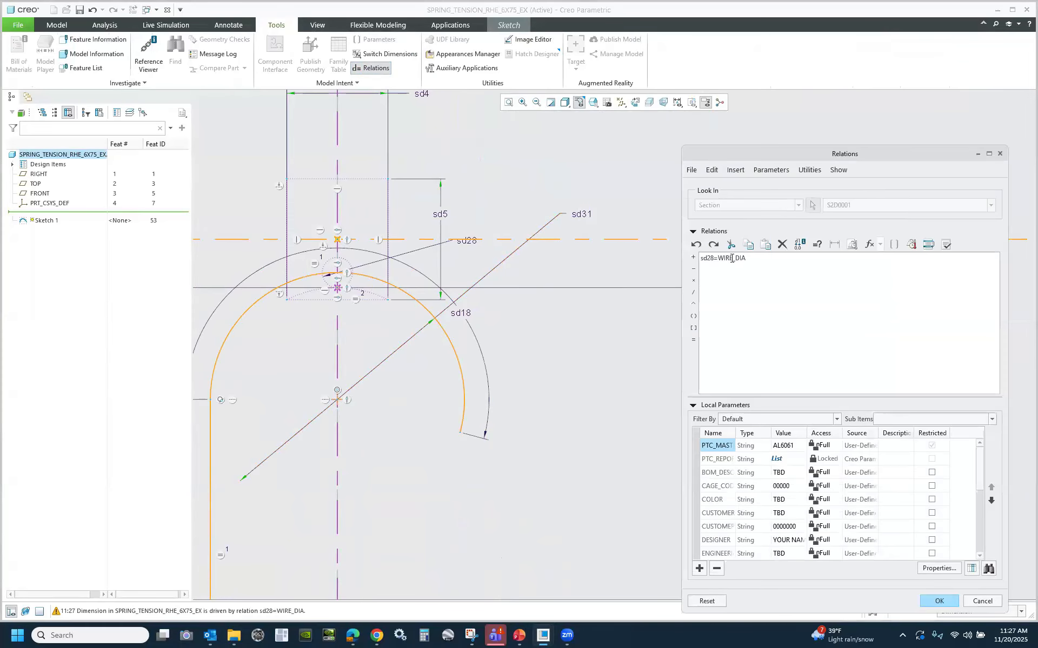
left_click(587, 216)
left_click(586, 216)
left_click(718, 273)
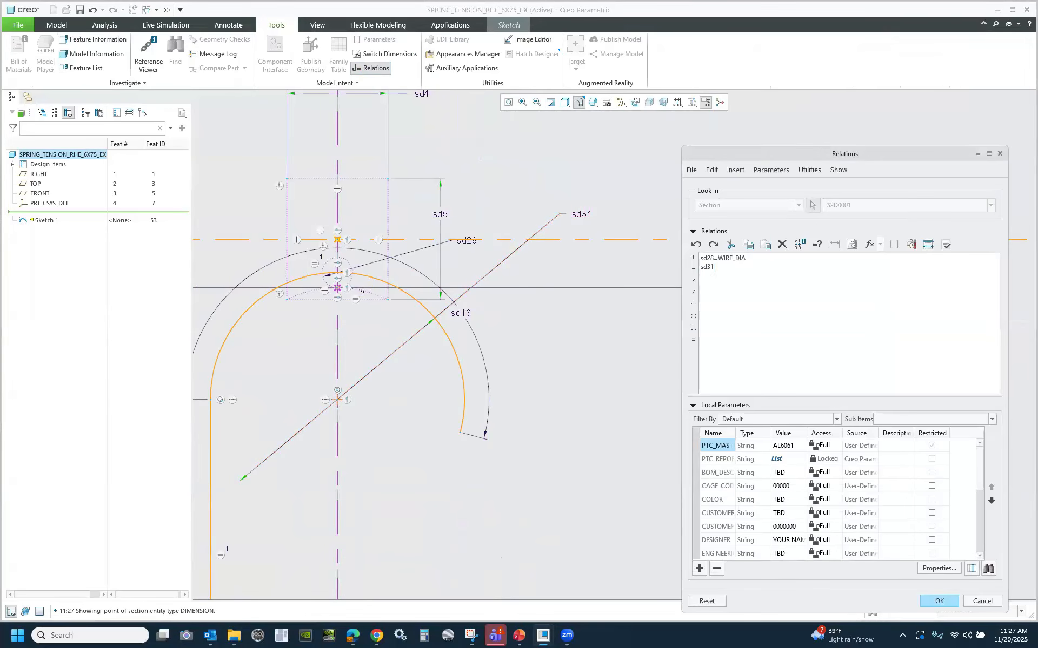
type("=")
scroll(713, 544, "down", 5)
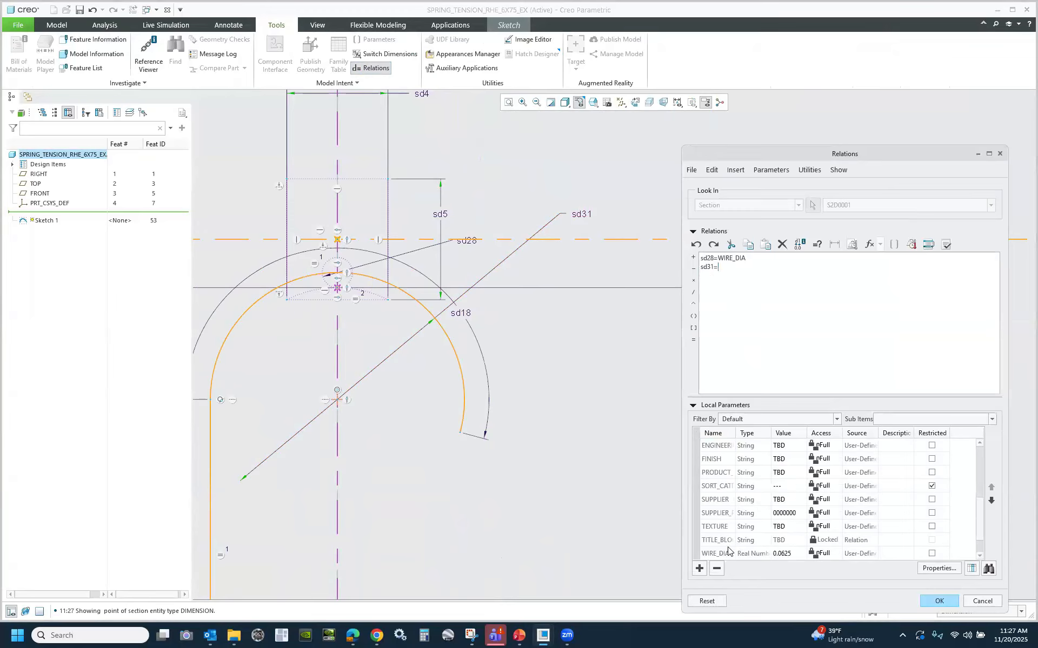
right_click(713, 543)
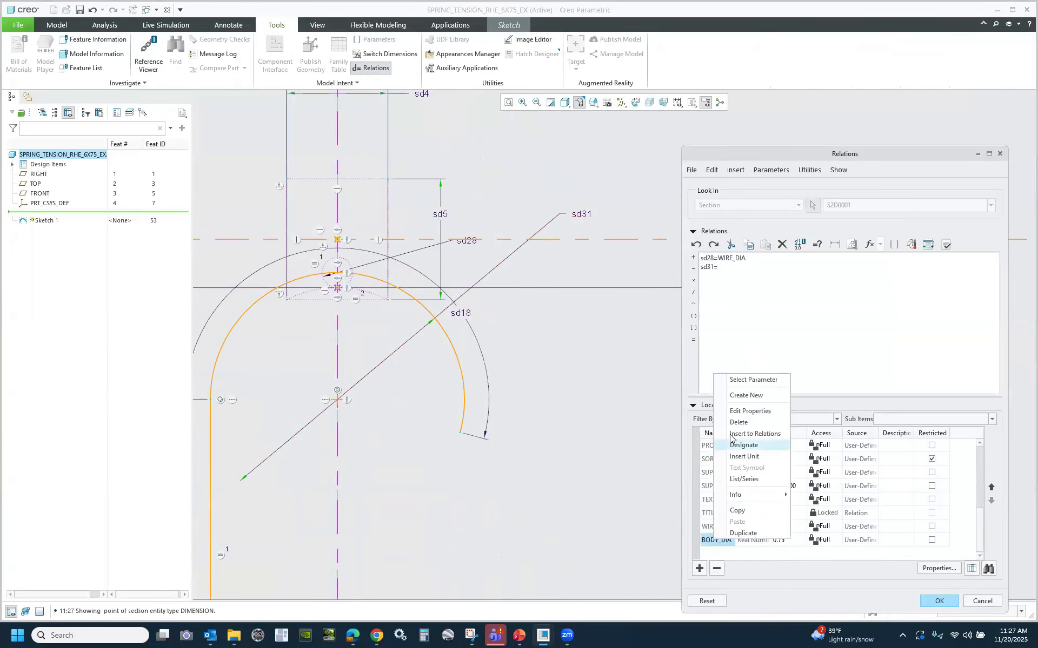
key("Return")
type("-")
right_click(707, 528)
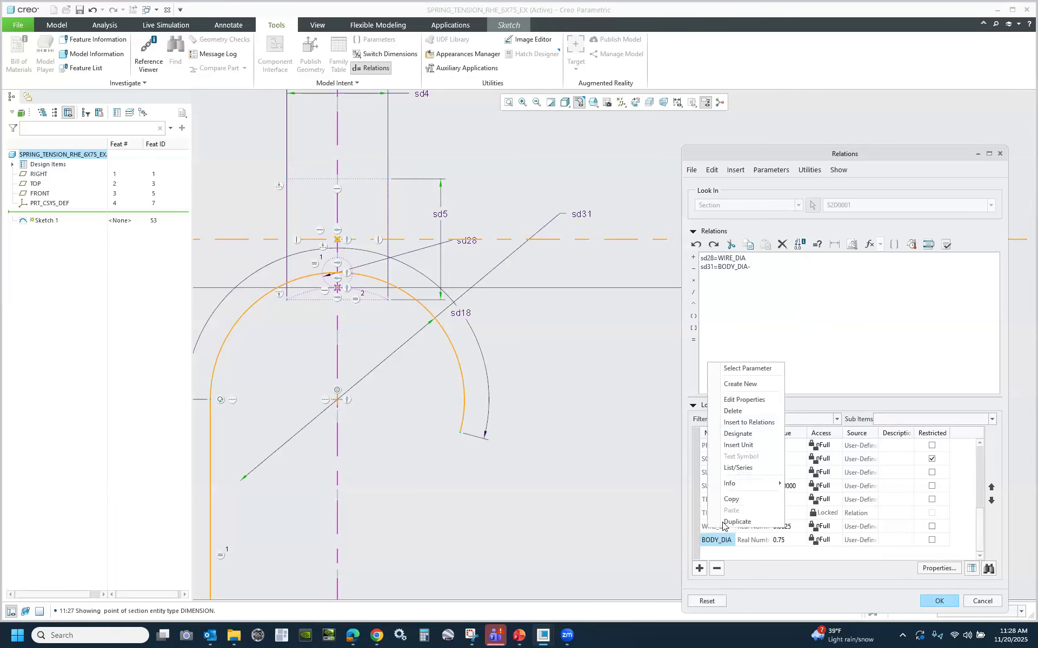
left_click(745, 424)
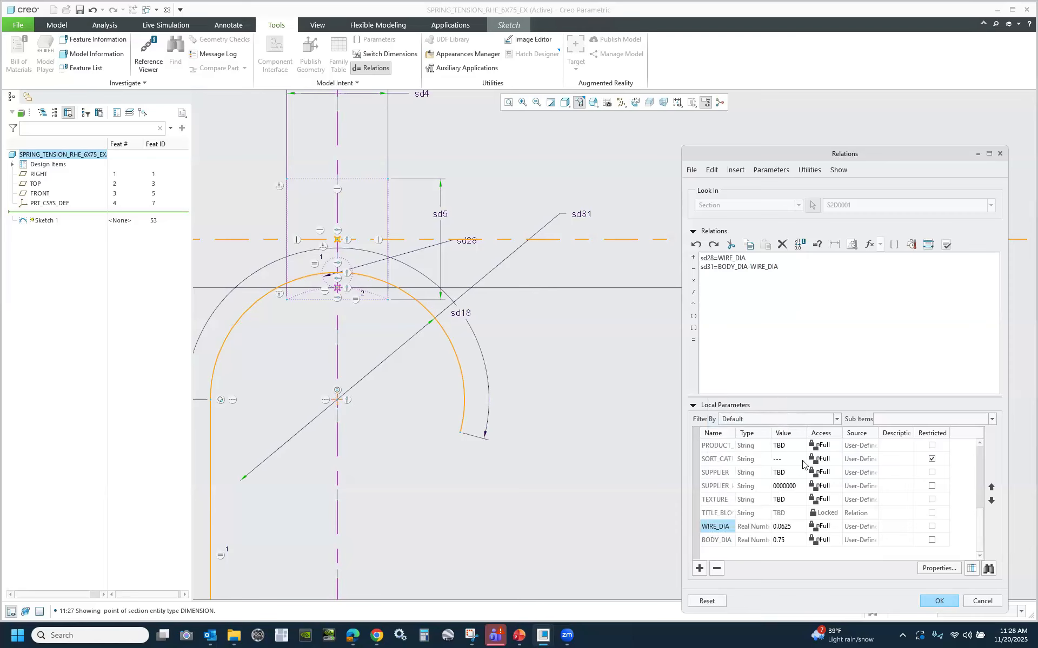
Verify the sketch relations and accept them.
left_click(947, 244)
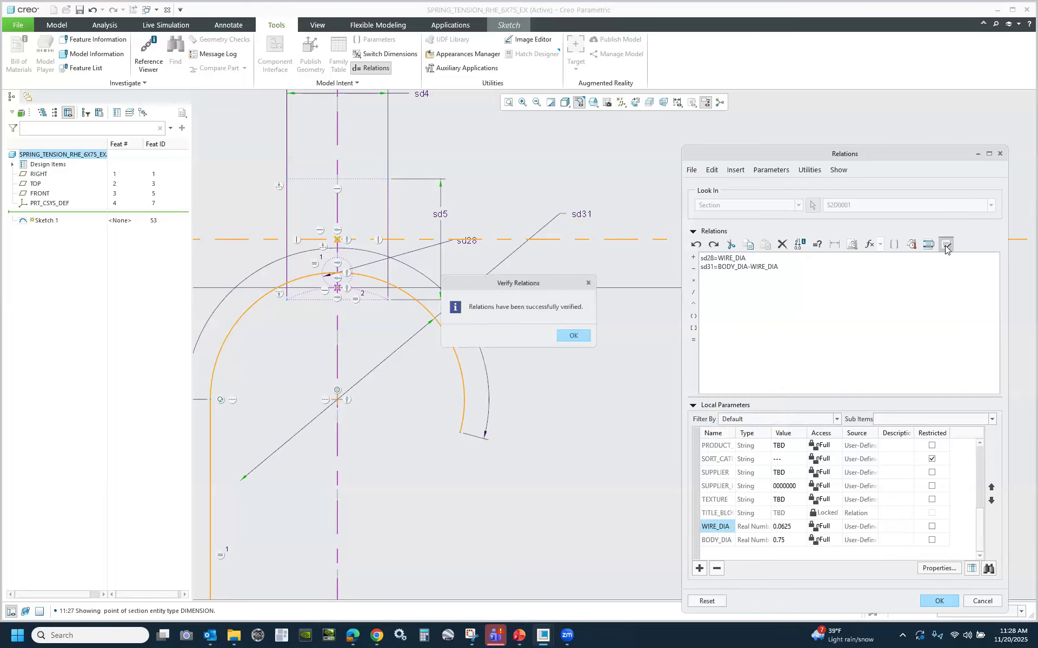
key("Return")
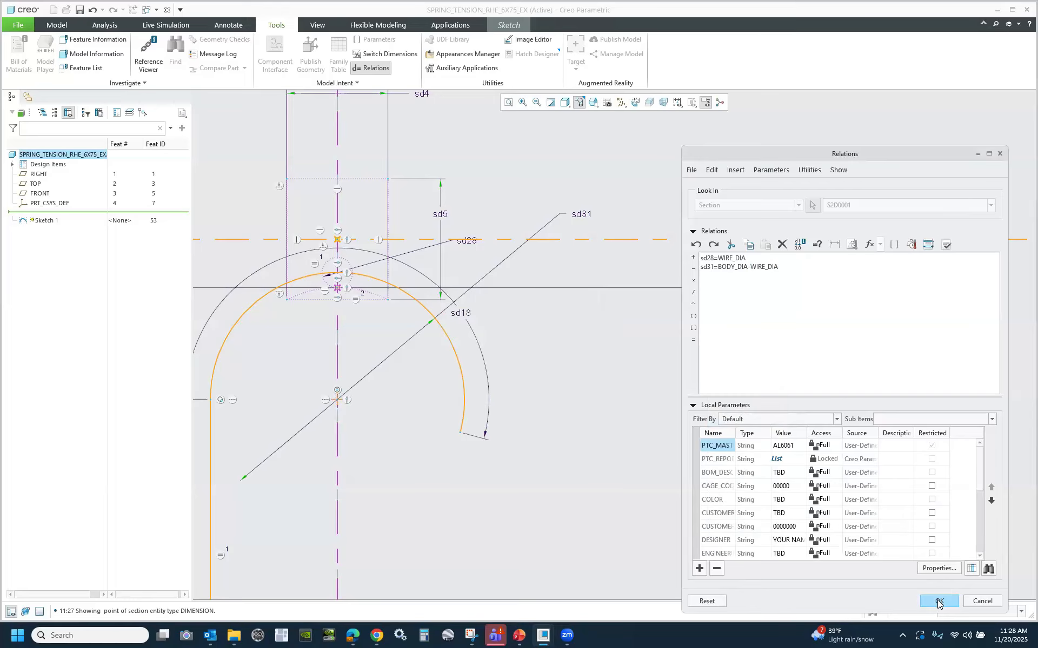
left_click(938, 601)
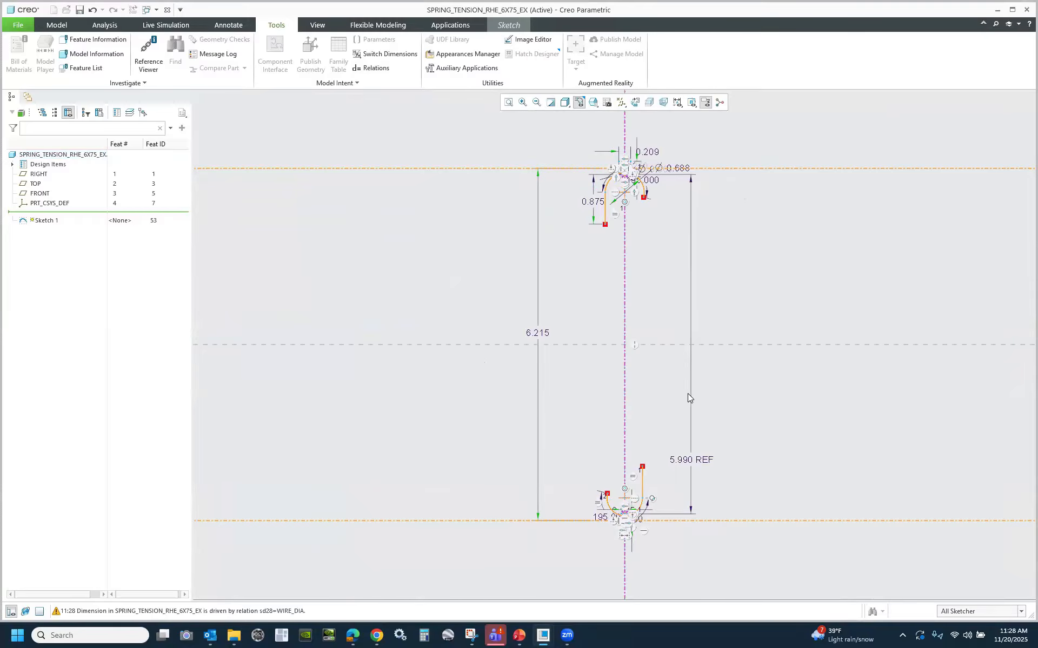
Set the width of the construction rectangle at the upper hook to 0.125.
scroll(663, 217, "down", 8)
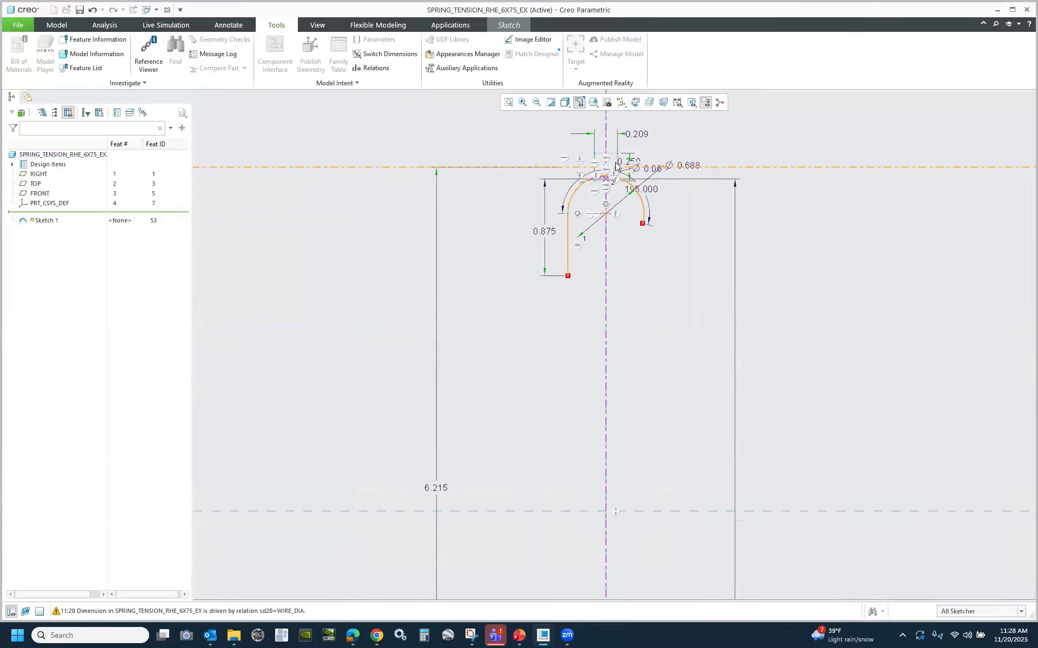
scroll(517, 359, "up", 3)
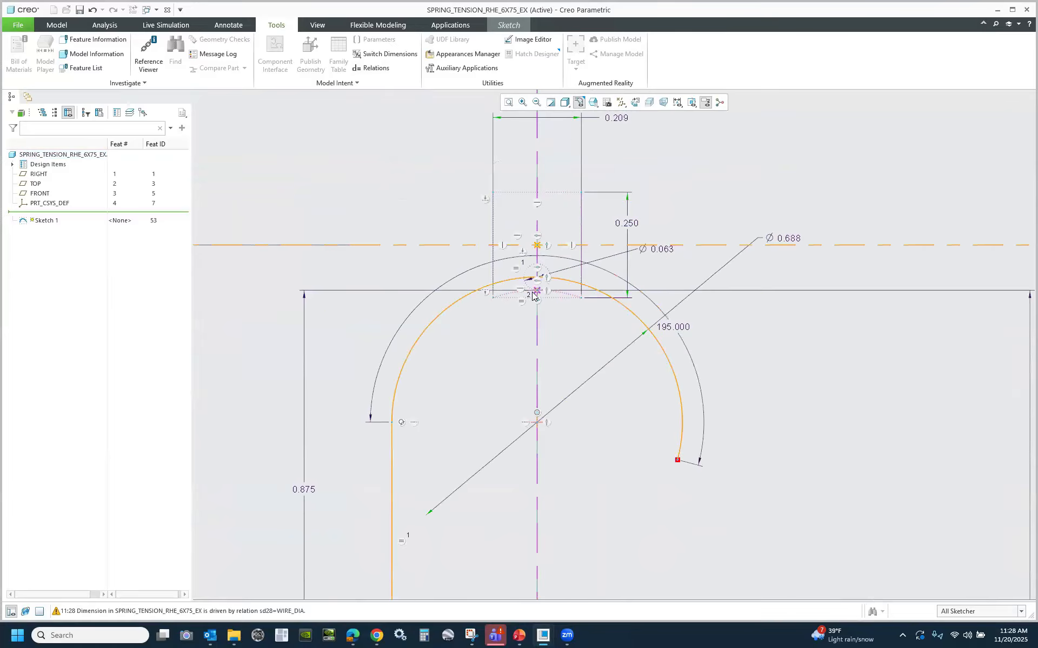
left_click(624, 123)
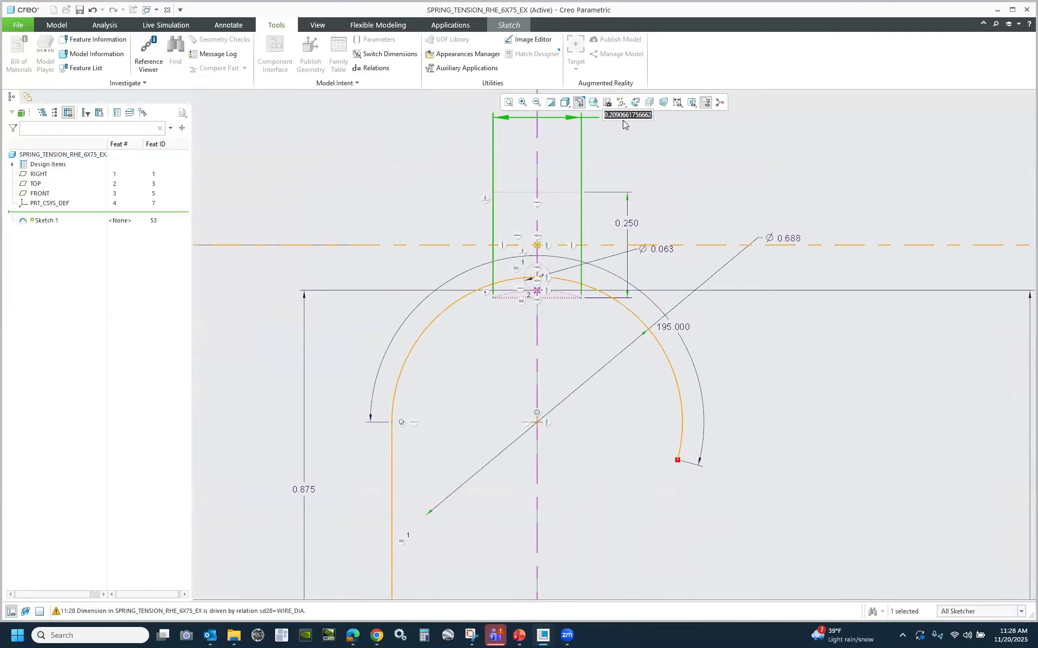
type(".125")
key("Return")
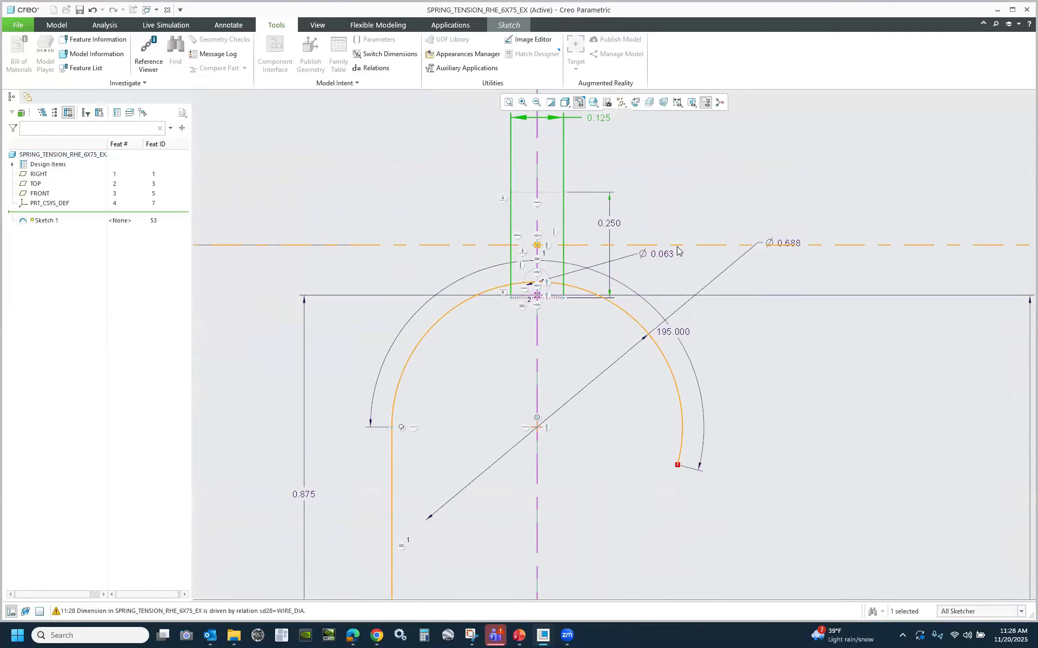
left_click(549, 319)
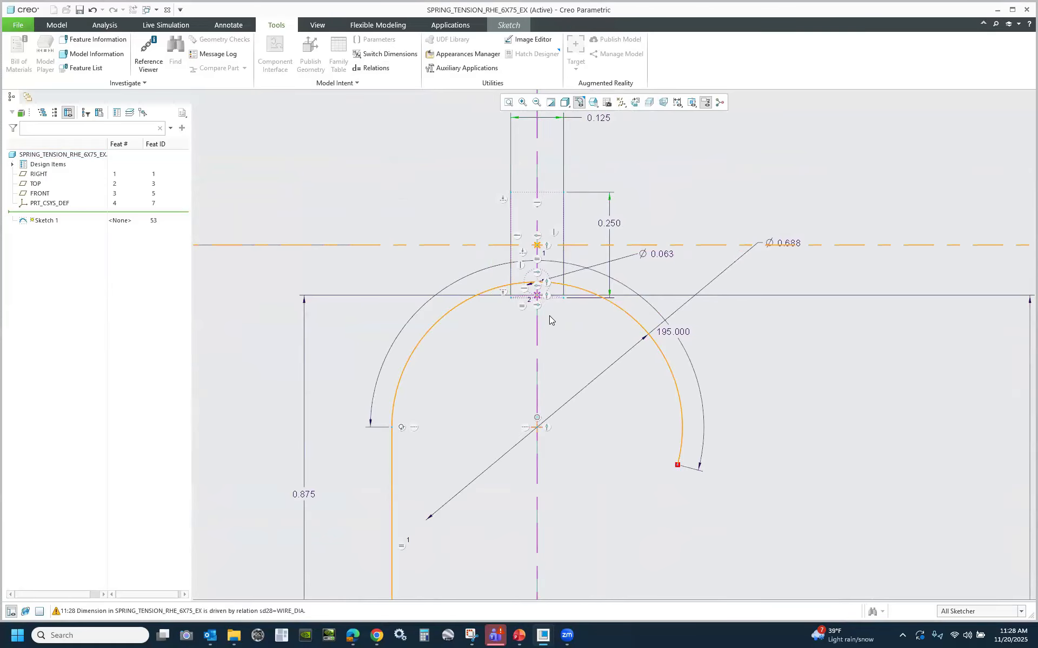
Set the vertical distance between the upper and lower hooks' horizontal centerlines to 6.237.
scroll(549, 316, "up", 6)
scroll(562, 513, "up", 3)
scroll(549, 545, "down", 8)
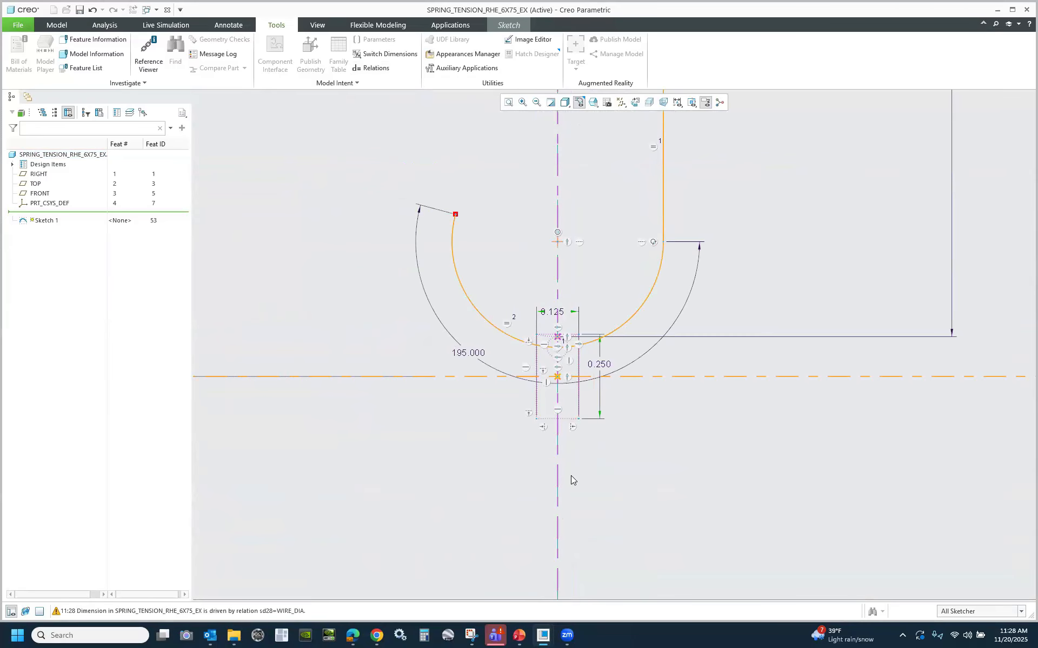
scroll(510, 565, "up", 3)
scroll(630, 446, "up", 2)
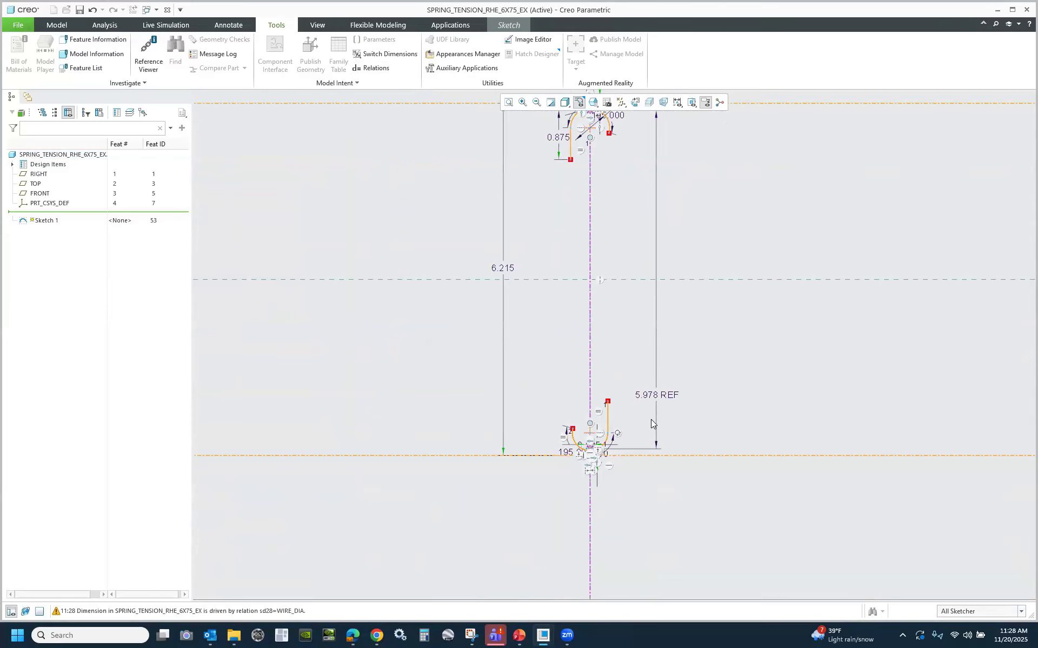
scroll(651, 399, "down", 3)
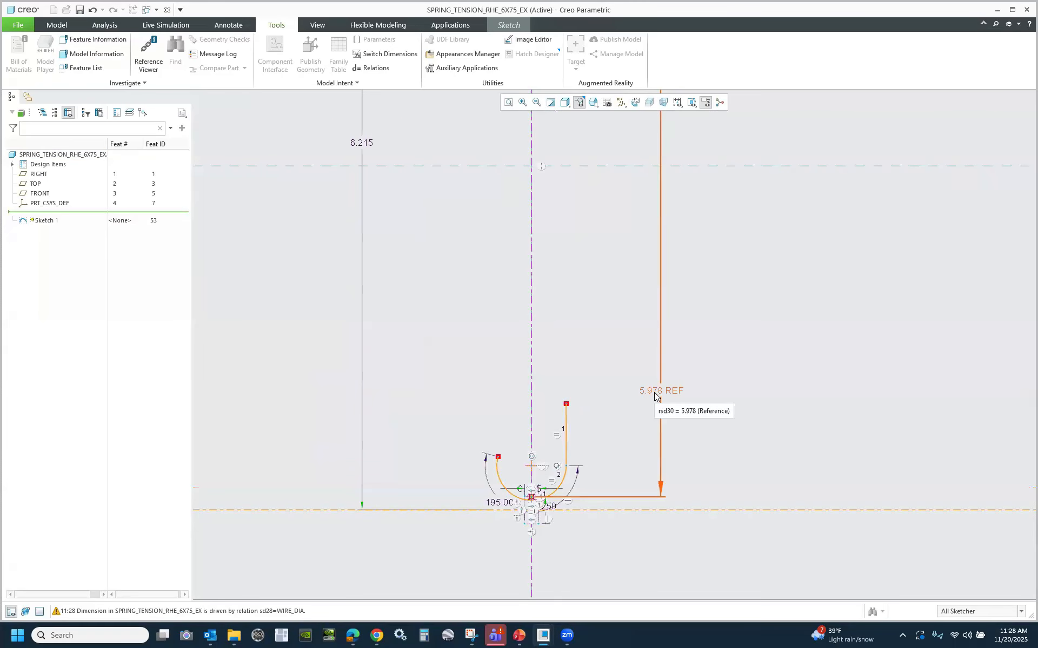
double_click(362, 144)
left_click(371, 141)
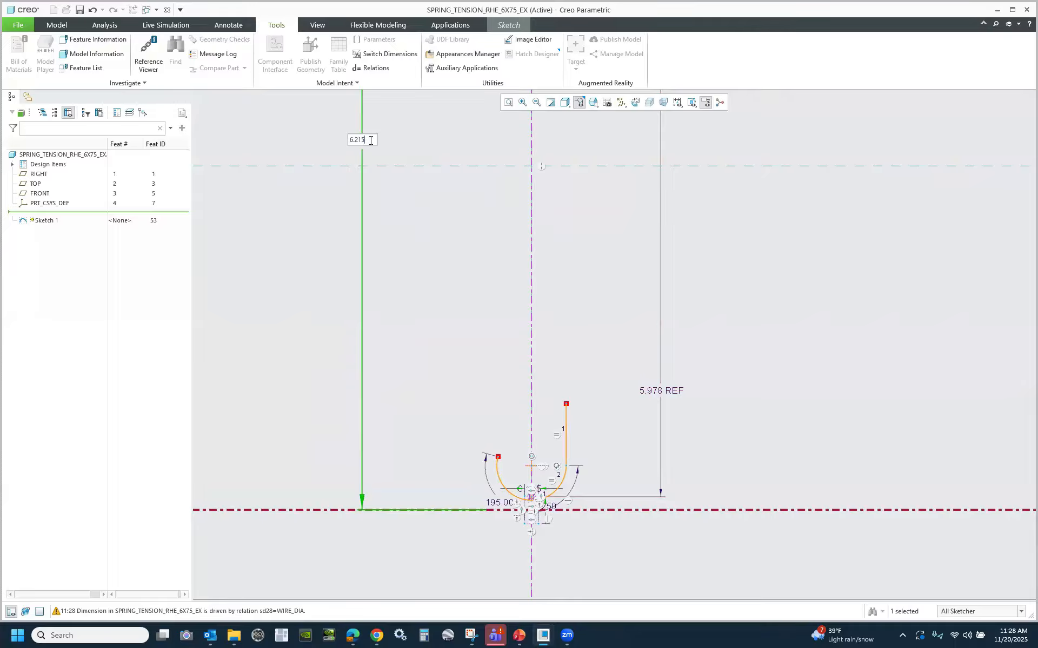
left_click_drag(365, 141, 355, 141)
type("237")
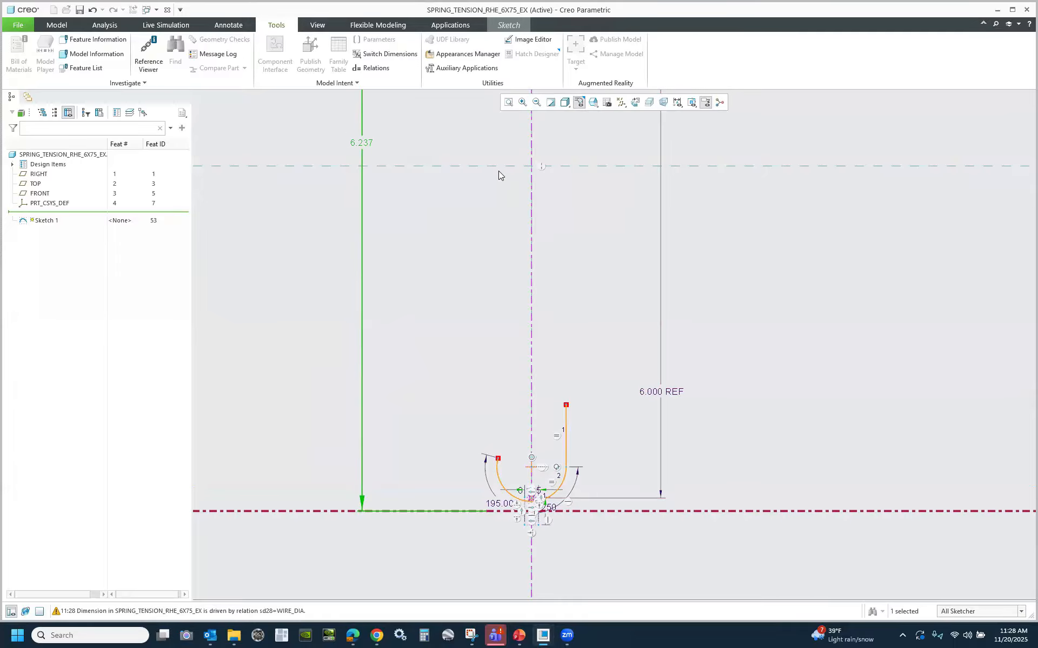
scroll(400, 483, "up", 2)
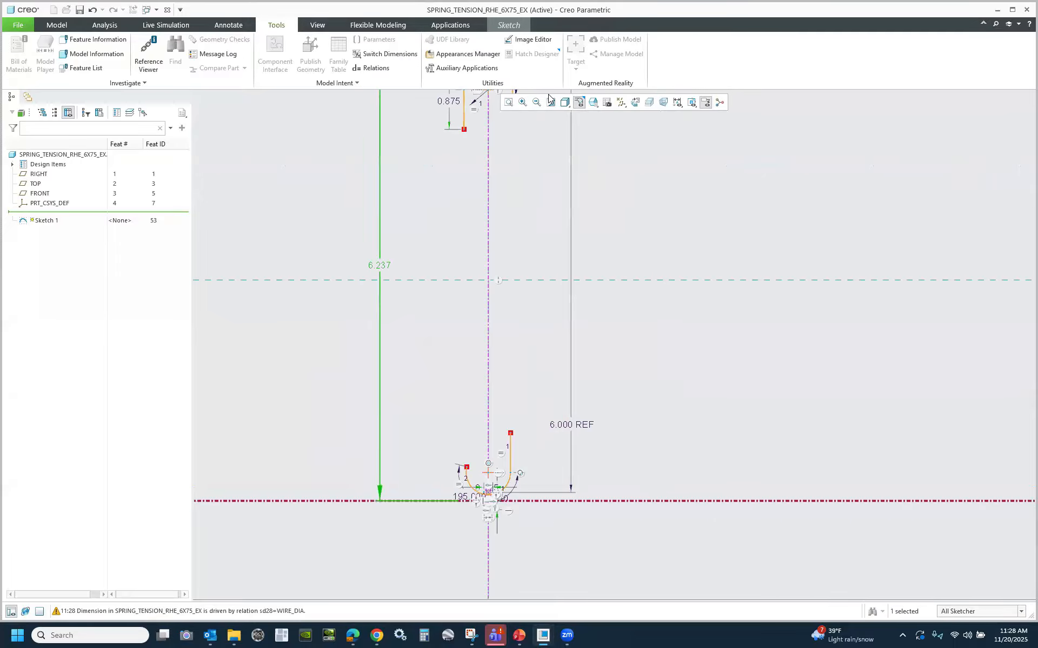
Add a reference dimension for the vertical distance between the free ends of the two hooks' straight legs.
left_click(829, 69)
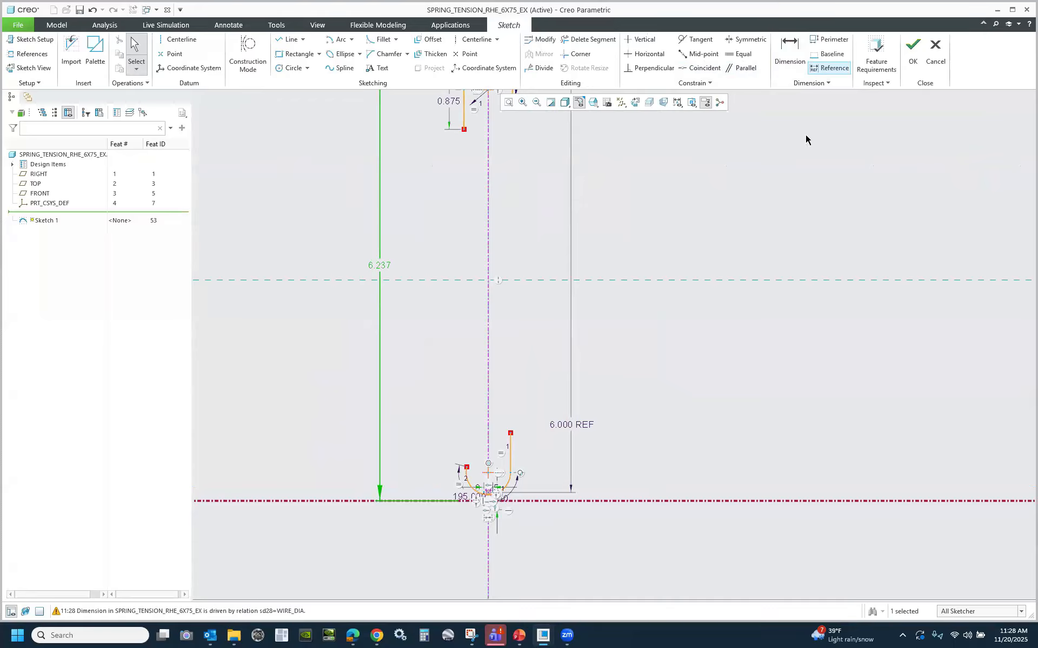
left_click(512, 434)
scroll(520, 454, "up", 2)
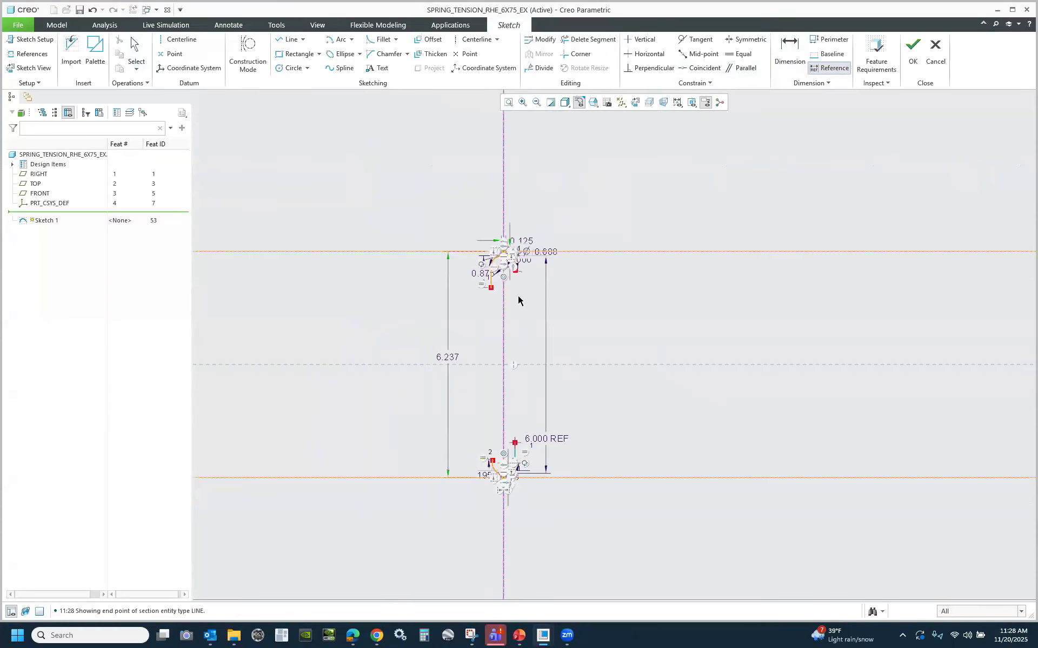
scroll(518, 297, "down", 2)
left_click(465, 280)
middle_click(546, 397)
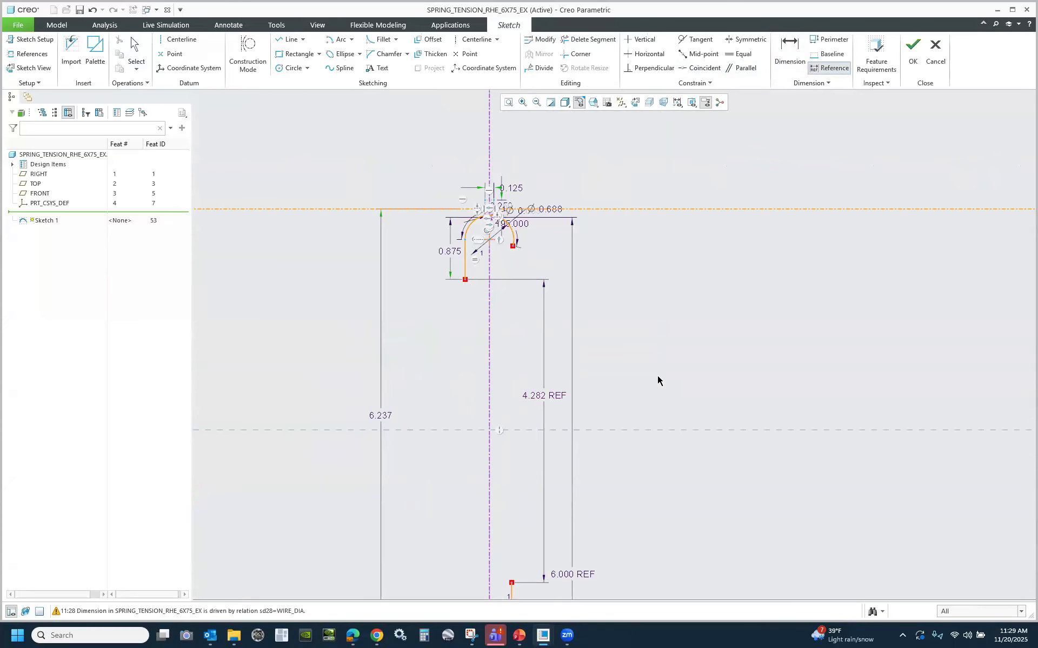
scroll(594, 294, "down", 1)
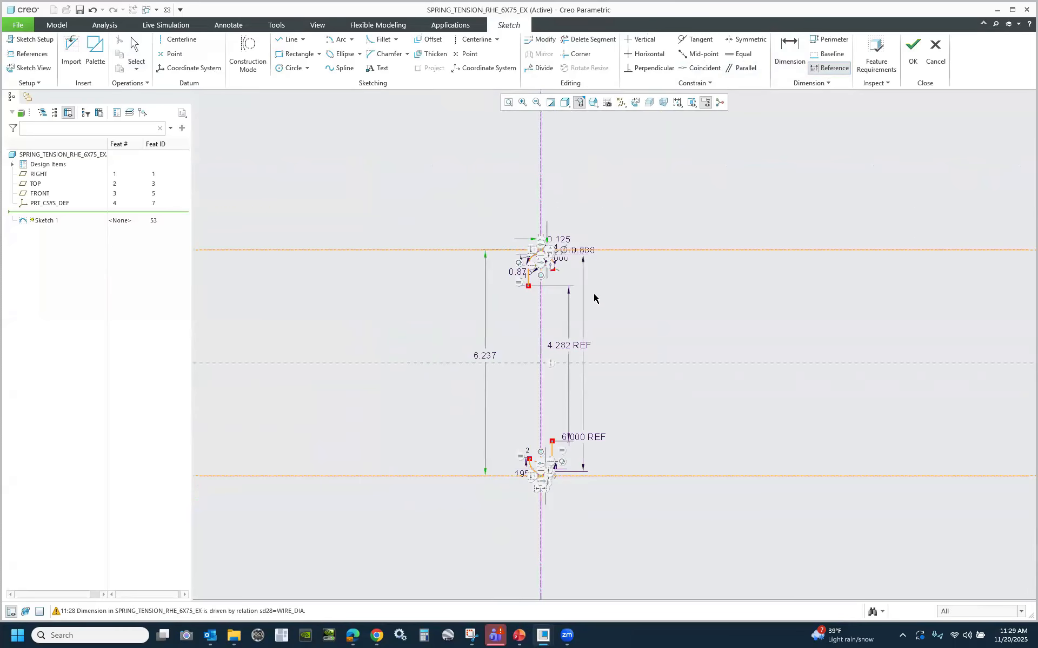
scroll(612, 337, "down", 1)
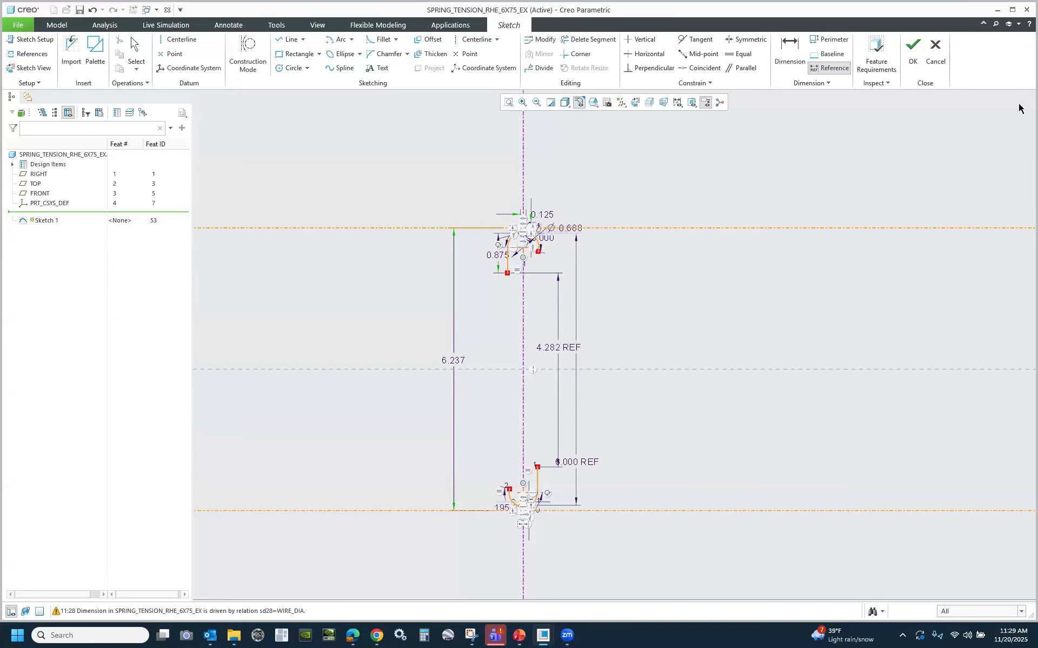
Finish the hook sketch and reorient the part to a 3D view.
left_click(906, 64)
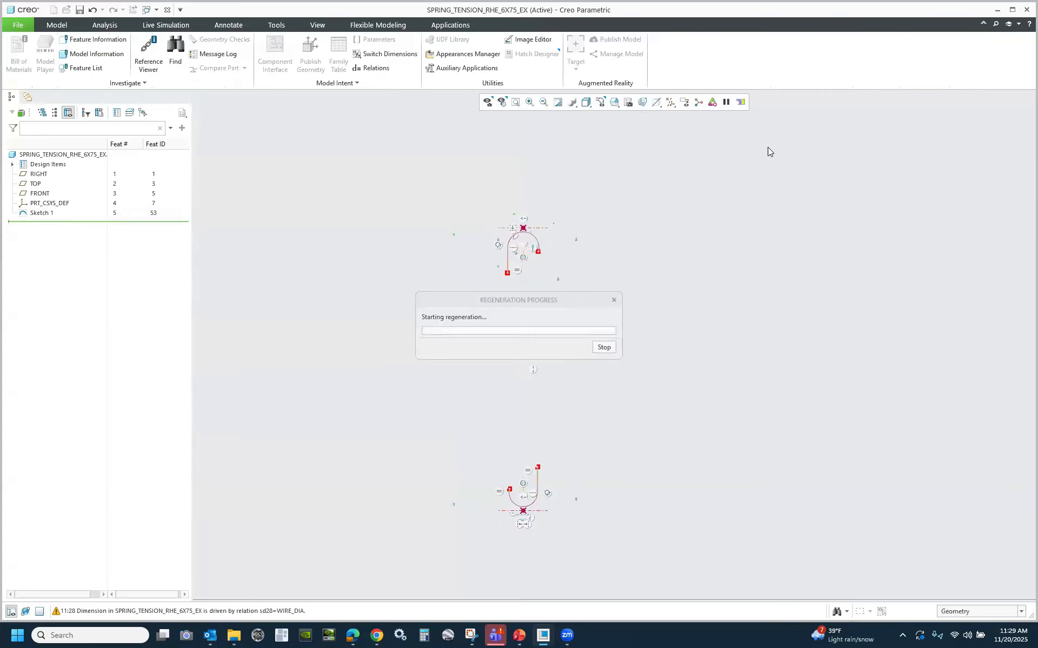
left_click(616, 104)
left_click(637, 134)
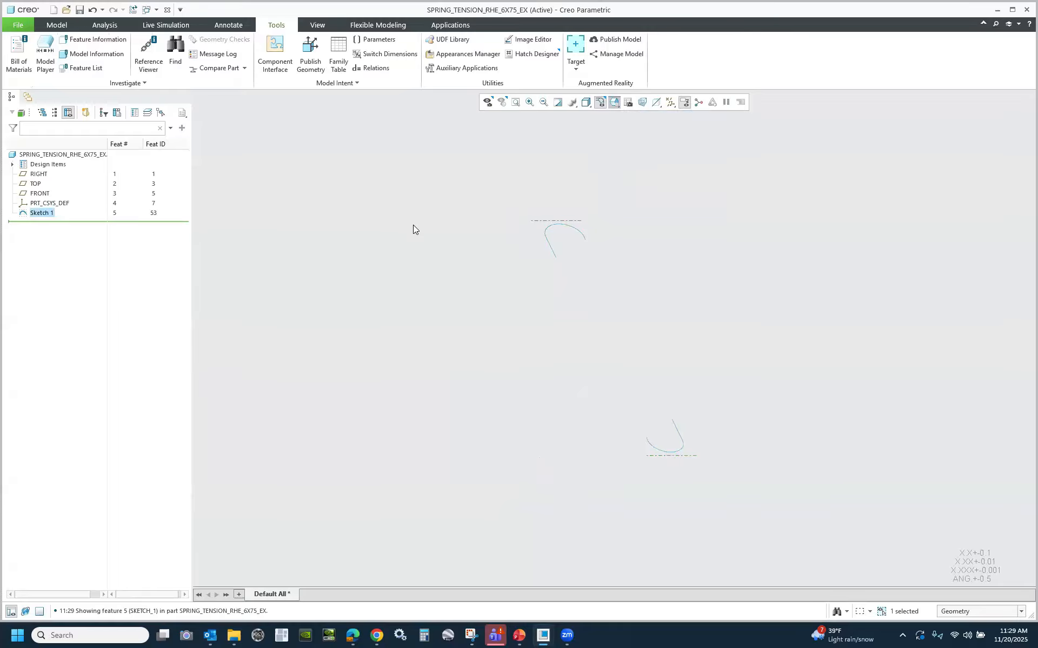
left_click(412, 224)
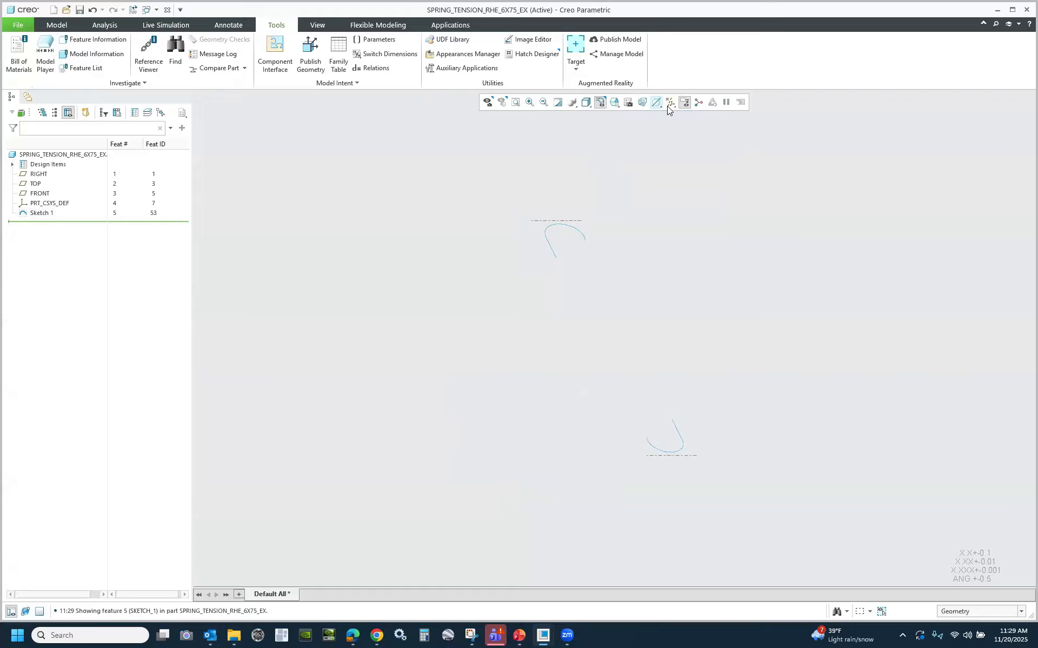
Start an extrude sketch on the TOP plane and add the end of the upper hook's straight leg as a sketch reference.
left_click(36, 185)
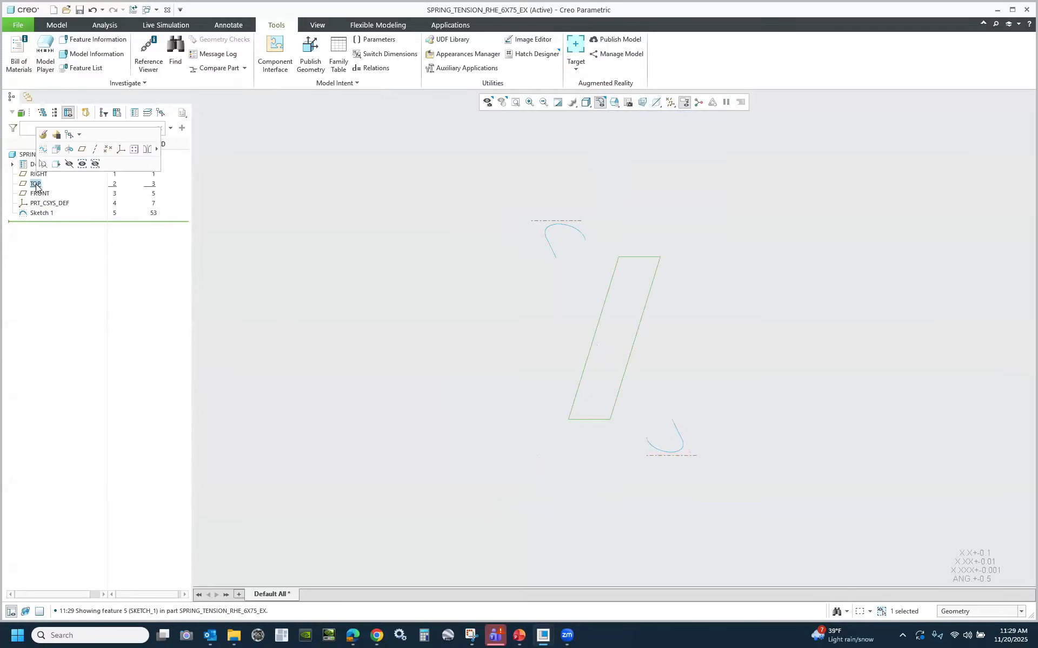
left_click(57, 150)
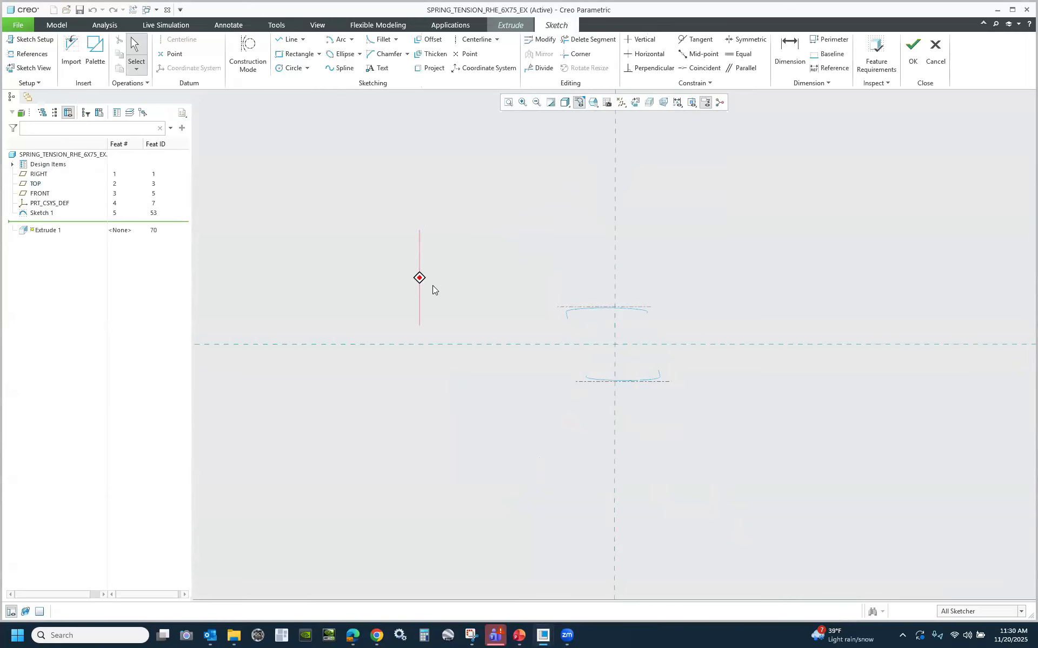
left_click(27, 53)
scroll(554, 306, "up", 2)
left_click(544, 304)
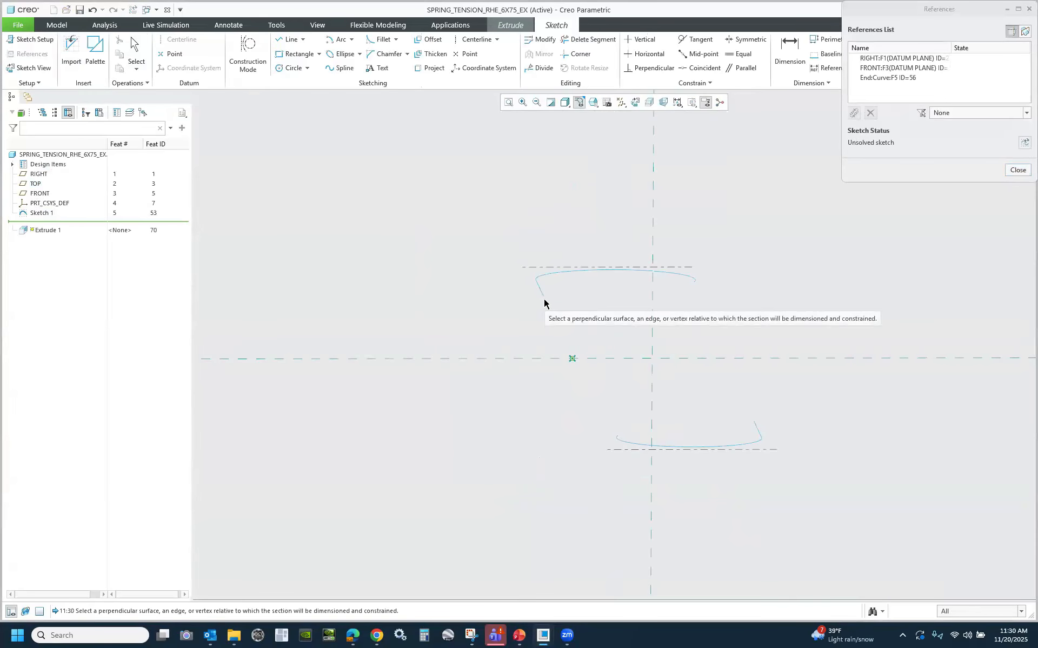
left_click(1018, 171)
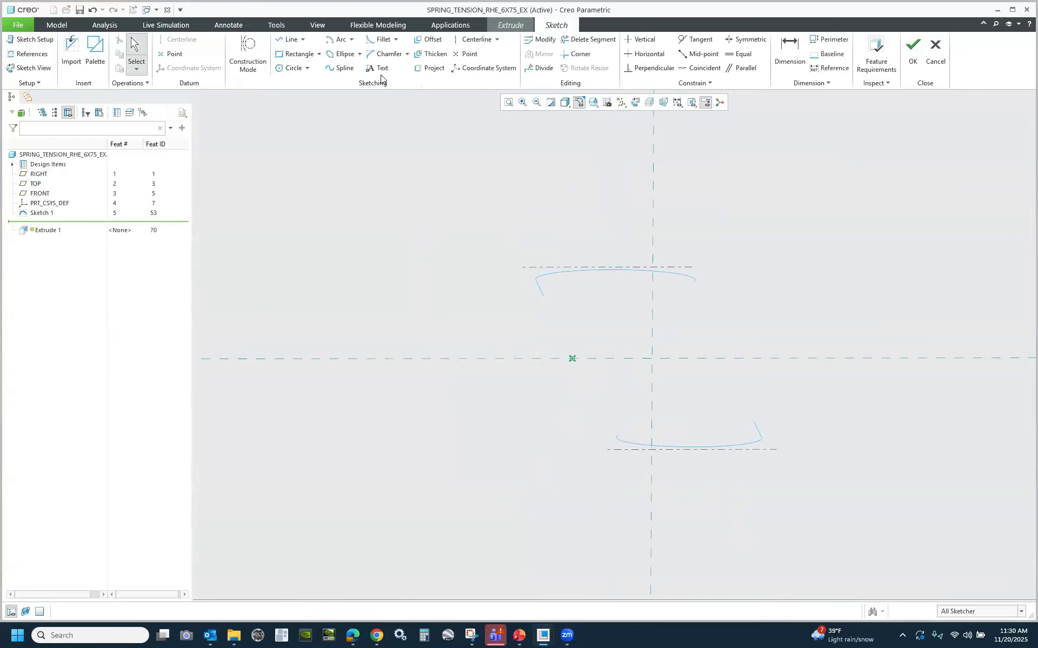
Draw a circle centered on the origin and passing through the referenced hook endpoint.
left_click(254, 61)
left_click(285, 68)
left_click(652, 358)
left_click(575, 362)
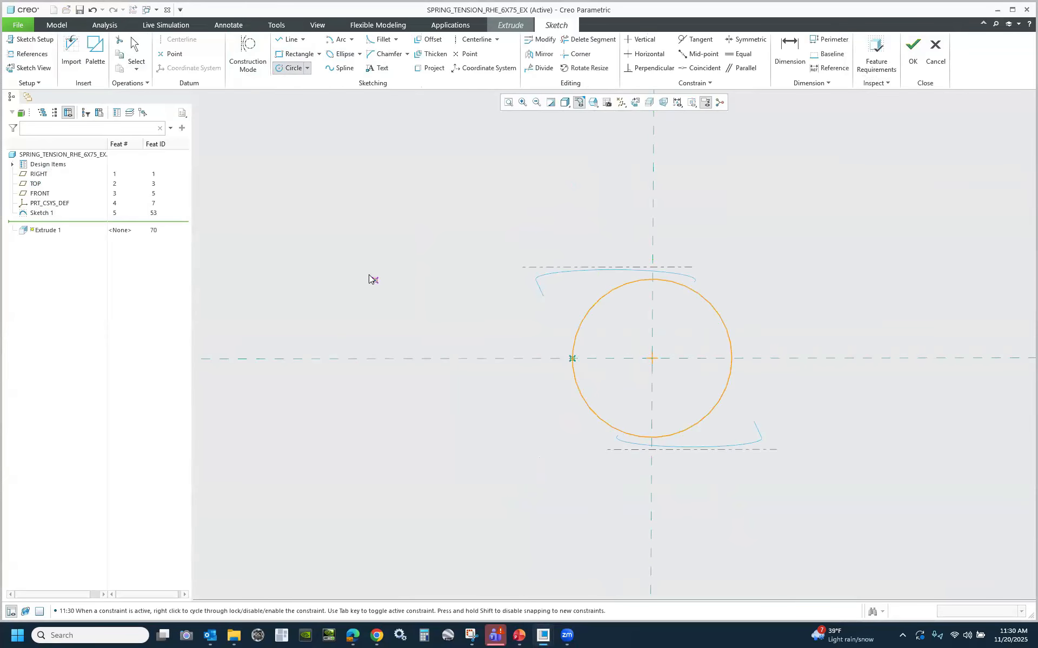
middle_click(369, 274)
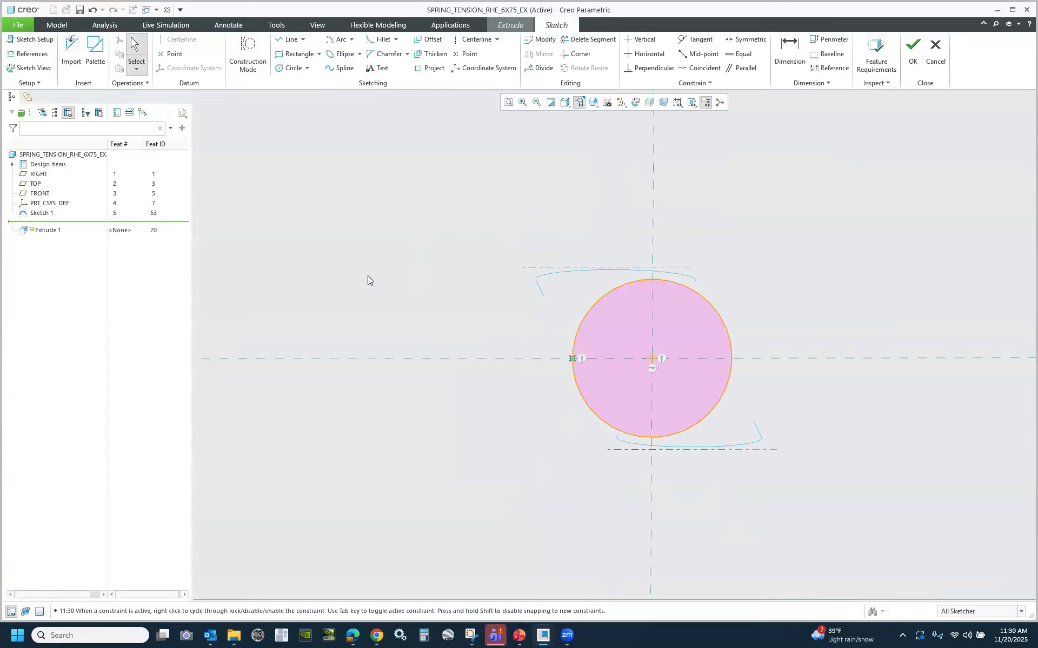
Add a reference diameter dimension to the circle and finish the section sketch.
left_click(828, 69)
left_click(708, 303)
middle_click(841, 276)
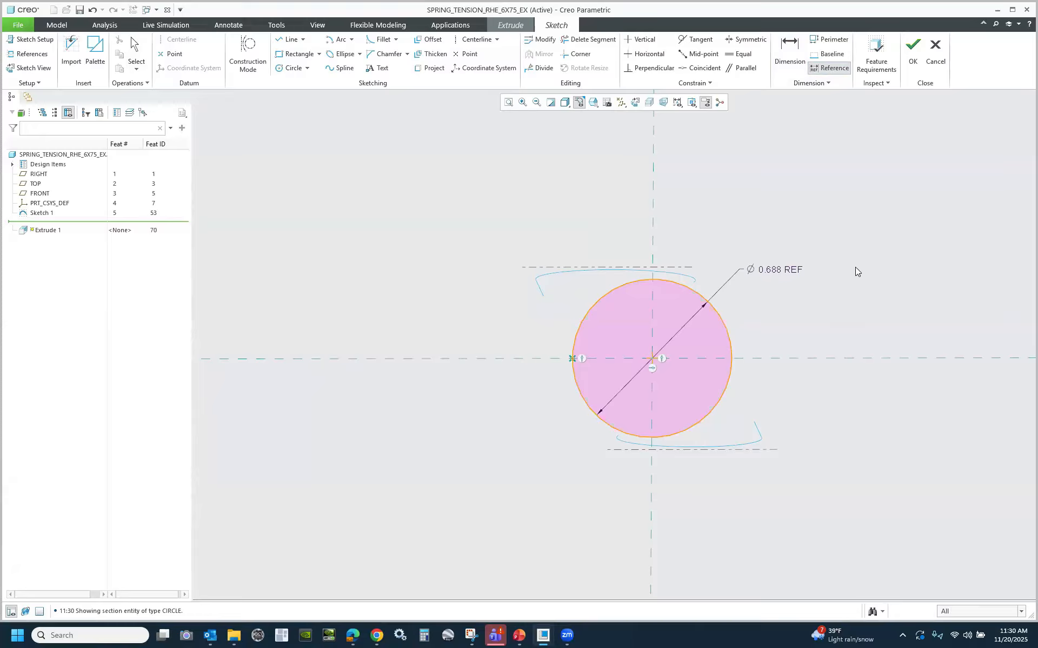
middle_click(855, 268)
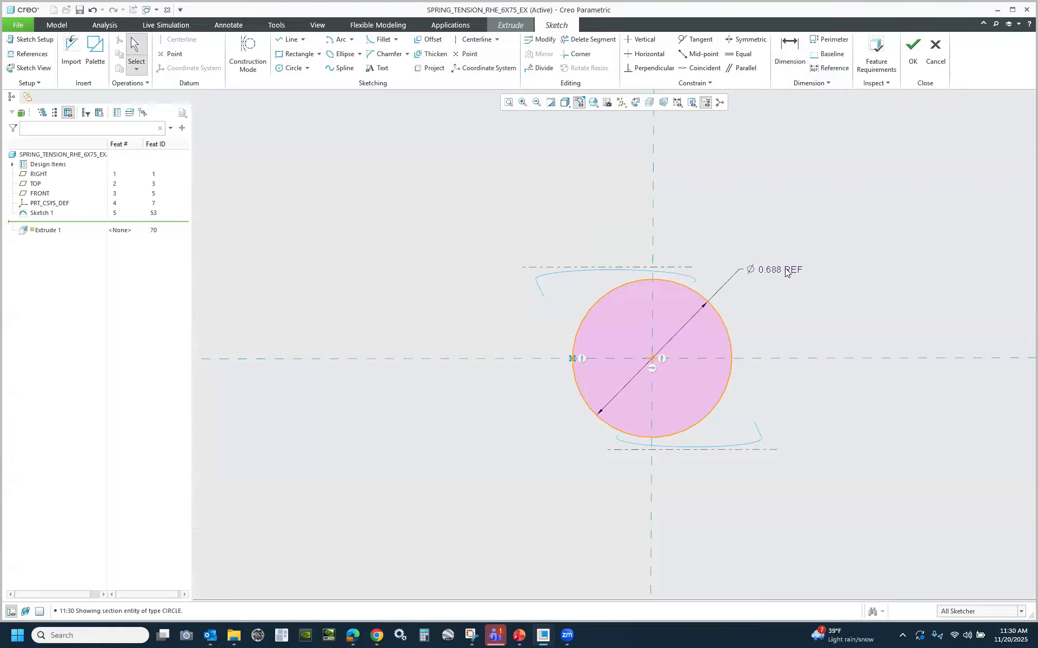
left_click(912, 52)
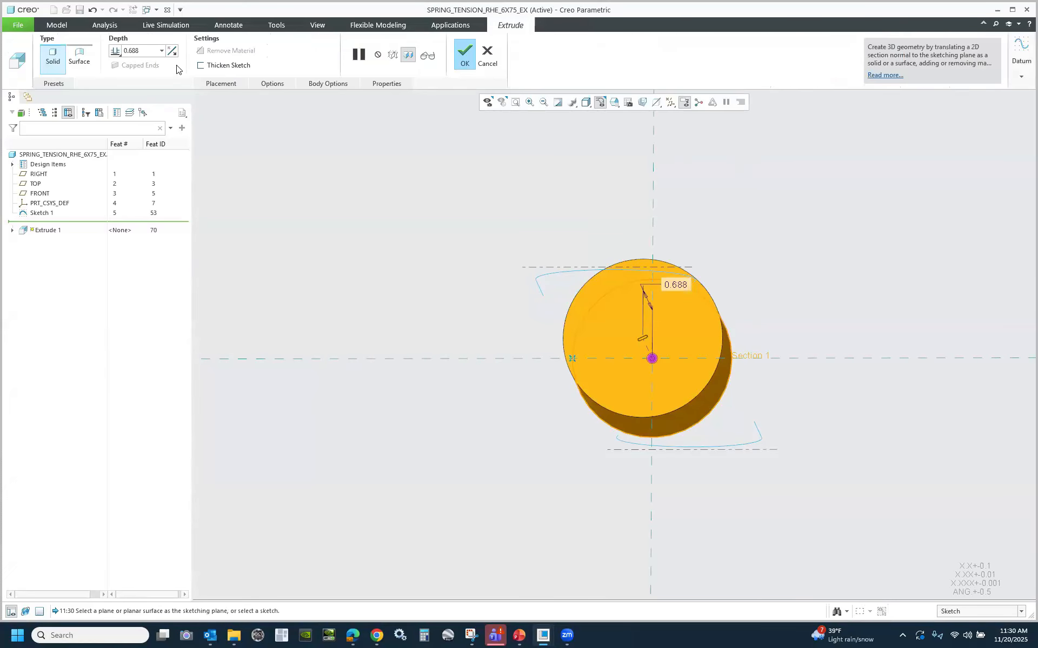
Make the extrude a surface and set Side 1 depth to To Reference at the end of the upper hook's leg.
left_click(78, 54)
mouse_move(551, 266)
middle_mouse_down()
mouse_move(546, 236)
mouse_move(547, 250)
middle_mouse_up()
left_click(280, 85)
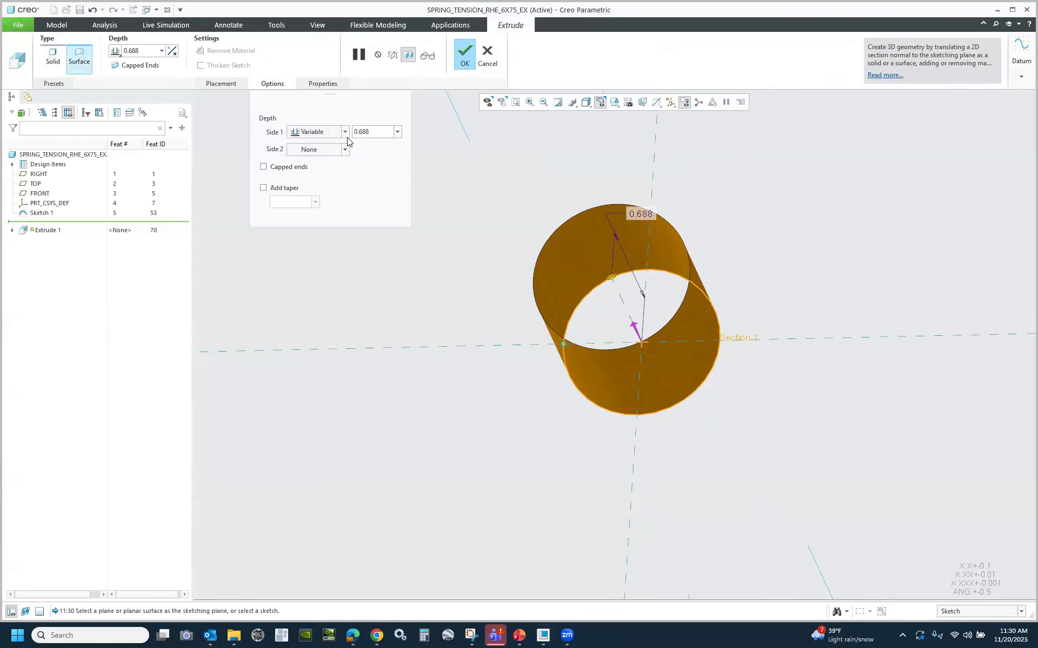
left_click(345, 133)
left_click(330, 165)
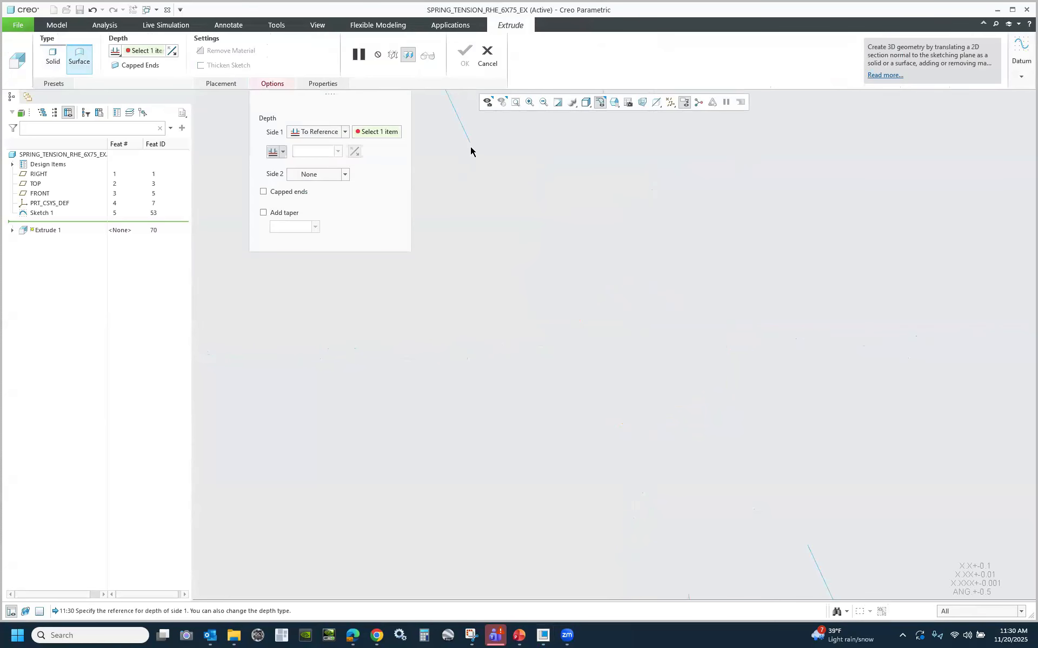
left_click(470, 148)
Set Side 2 depth to To Reference at the end of the lower hook's leg and complete the surface extrude.
left_click(346, 175)
left_click(324, 196)
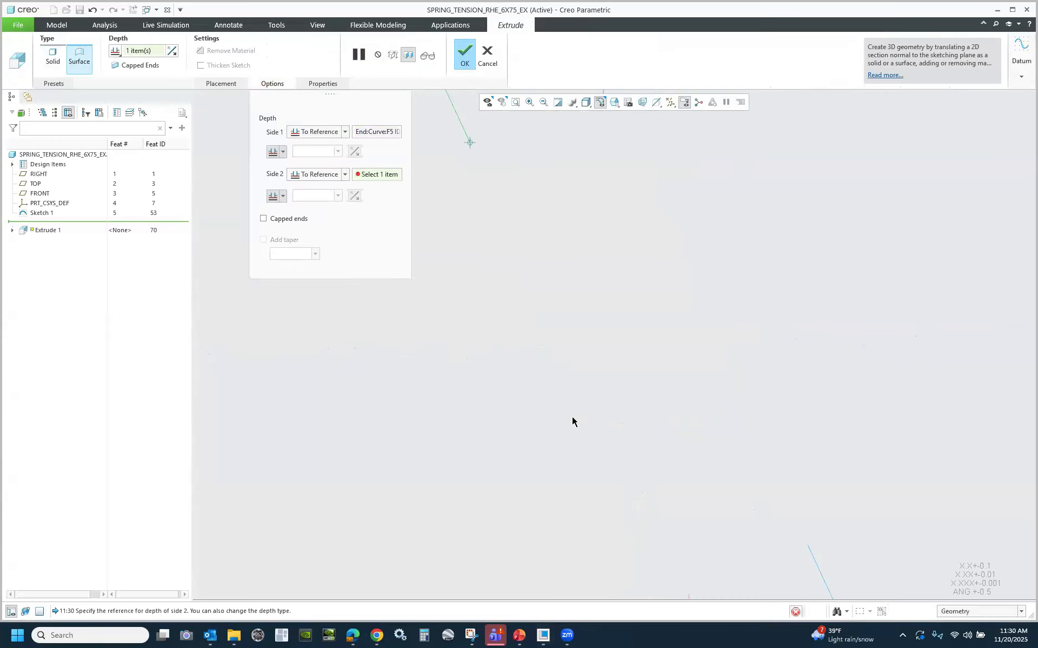
left_click(808, 547)
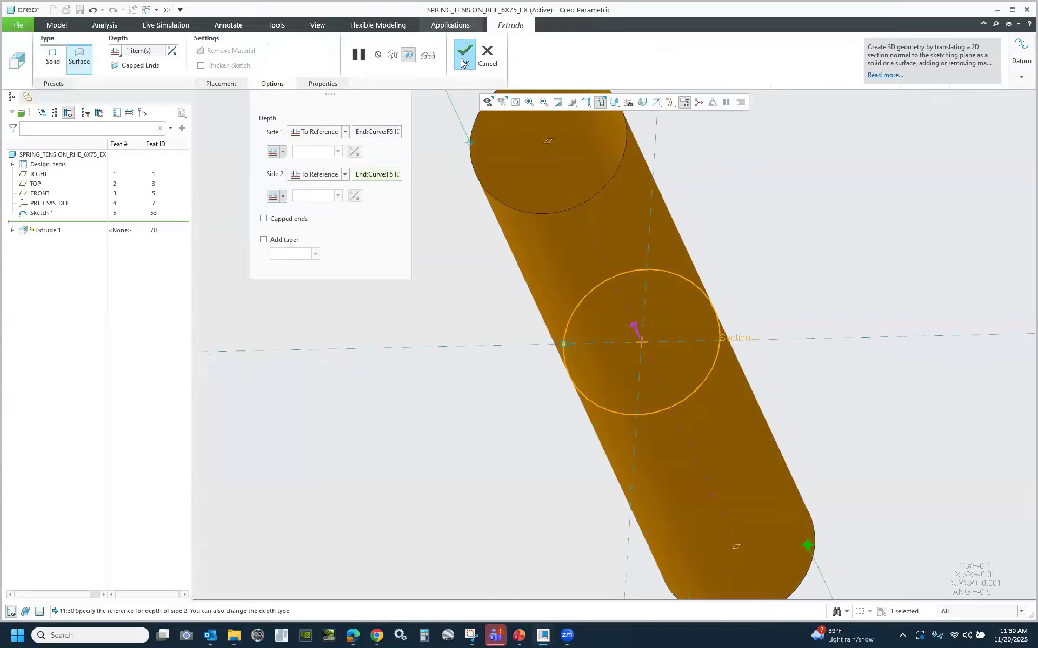
left_click(464, 56)
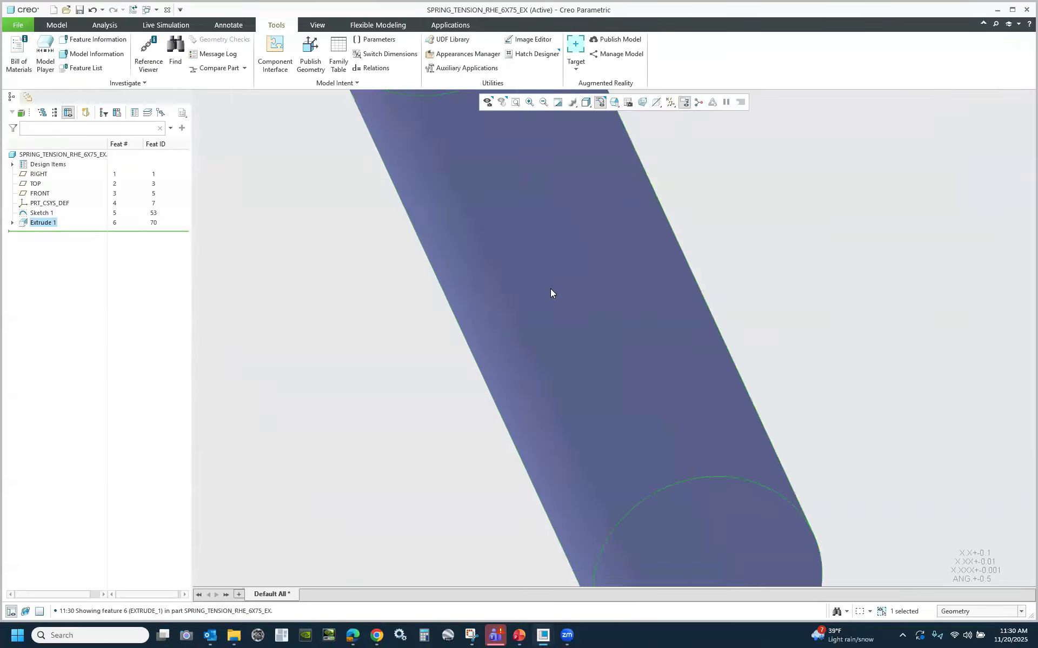
scroll(550, 288, "up", 5)
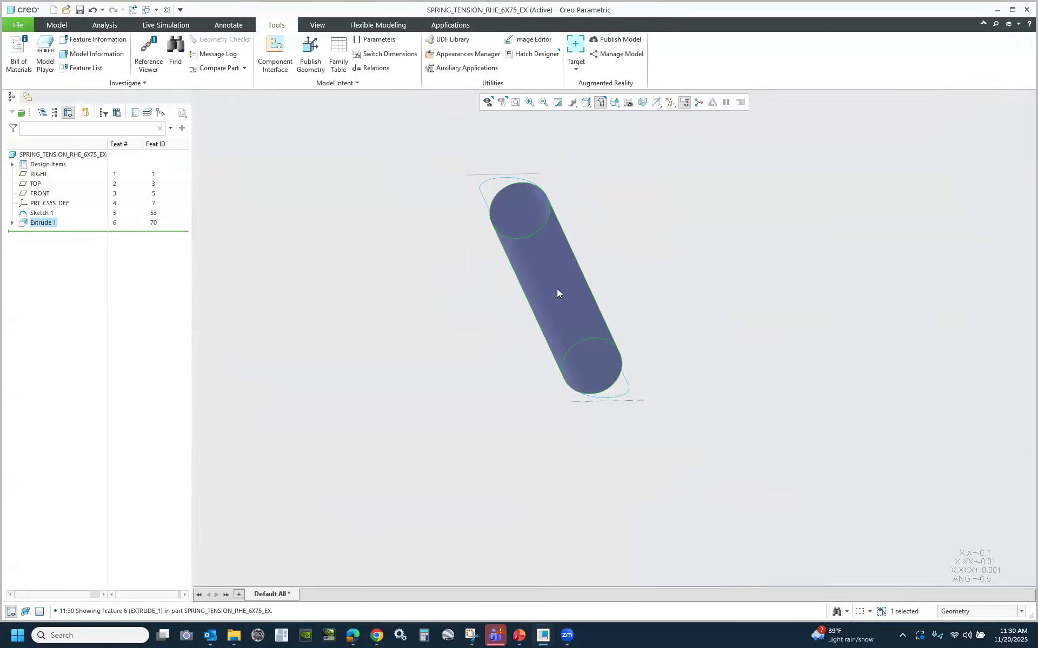
left_click(664, 265)
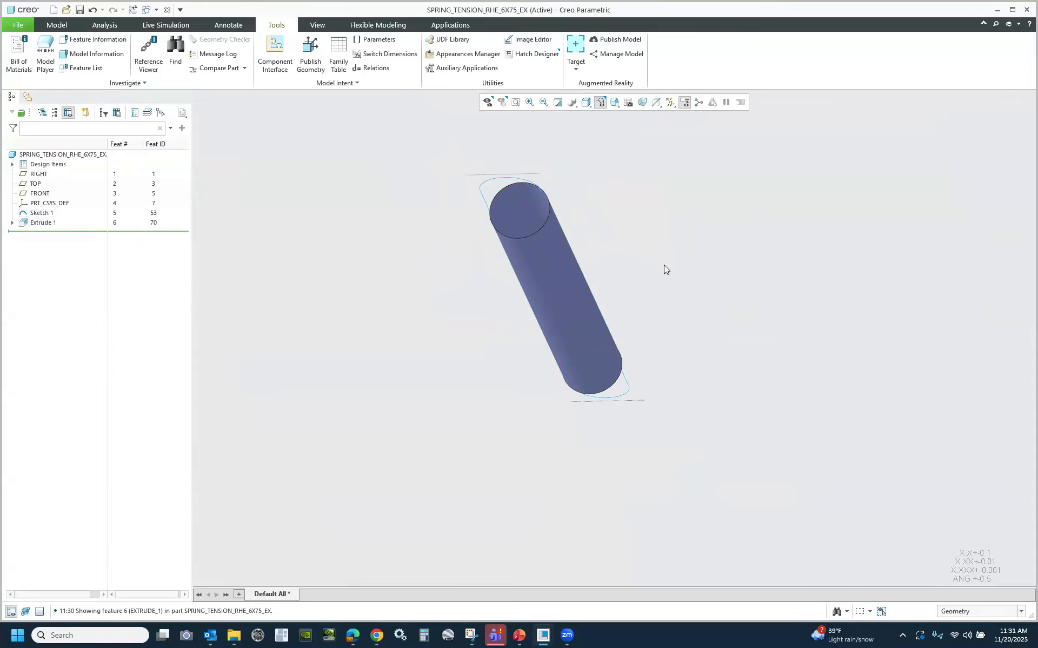
Start a Wrap feature with the cylindrical surface as its destination and begin defining the wrap's sketch.
left_click(57, 25)
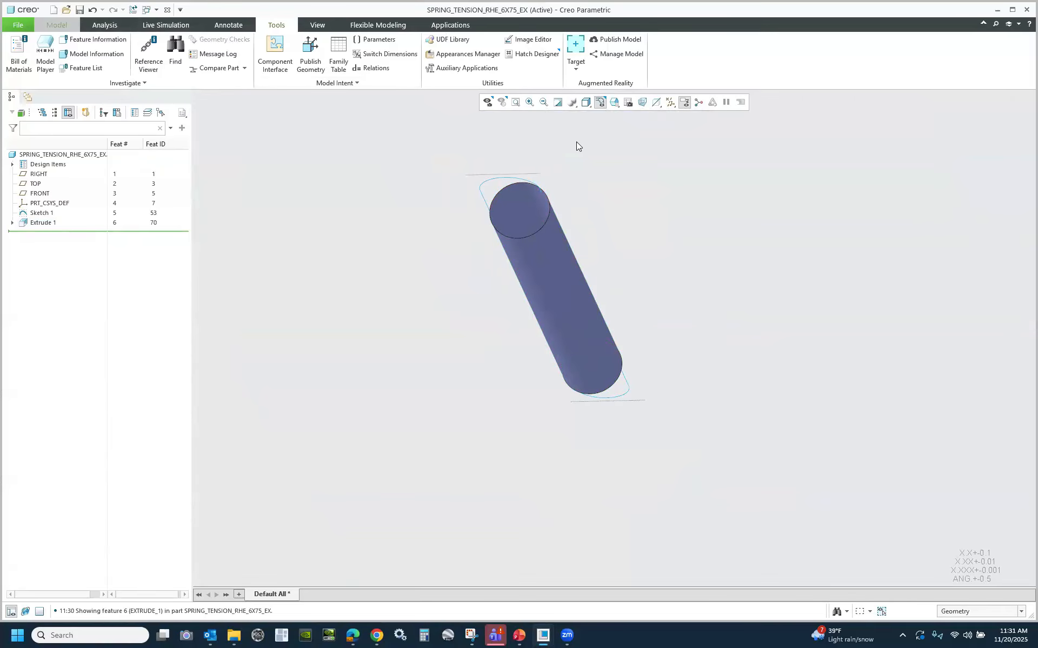
left_click(630, 84)
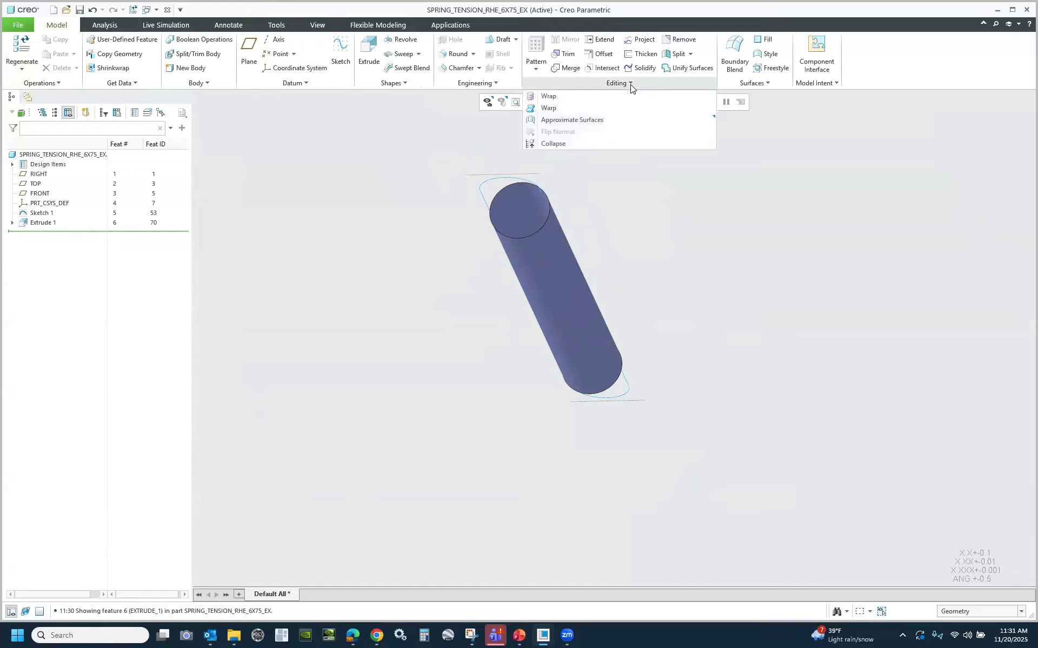
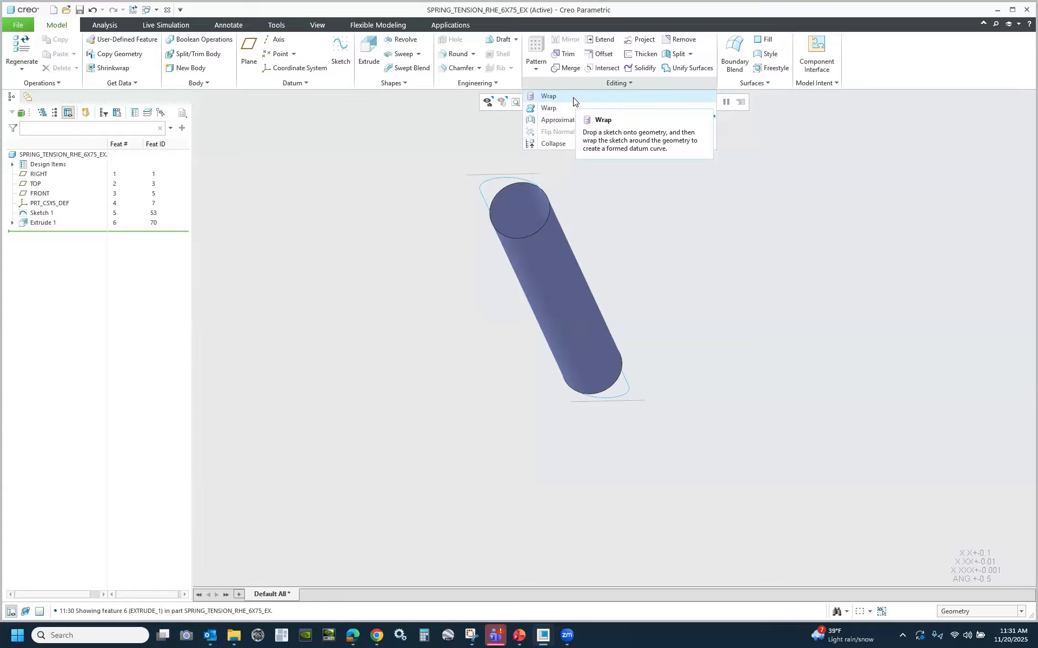
left_click(424, 293)
middle_click_drag(425, 293, 463, 299)
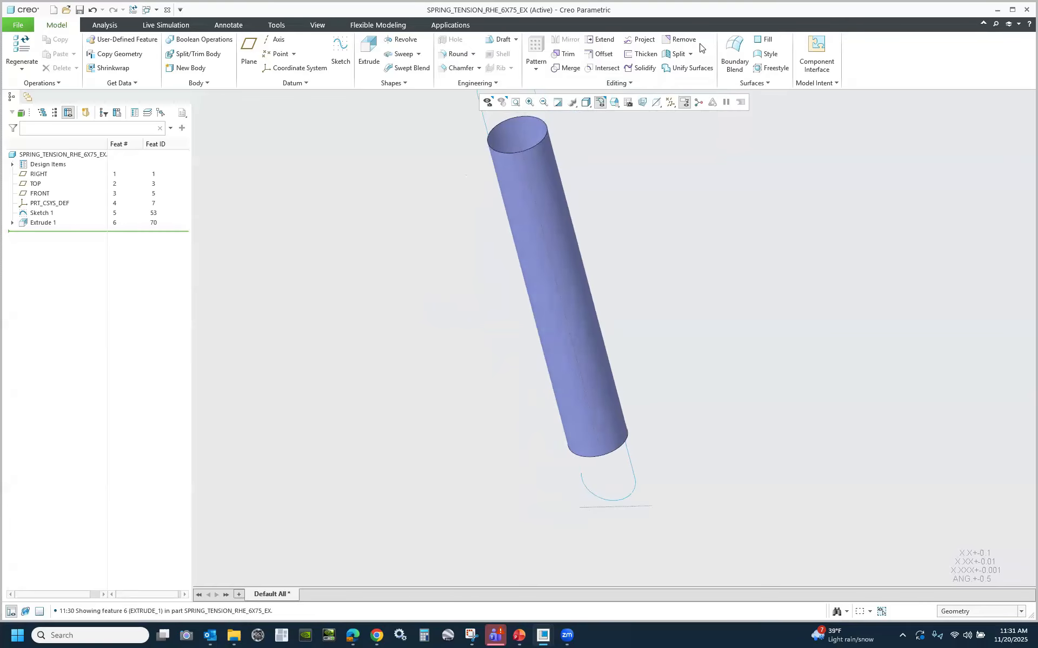
left_click(630, 83)
left_click(593, 98)
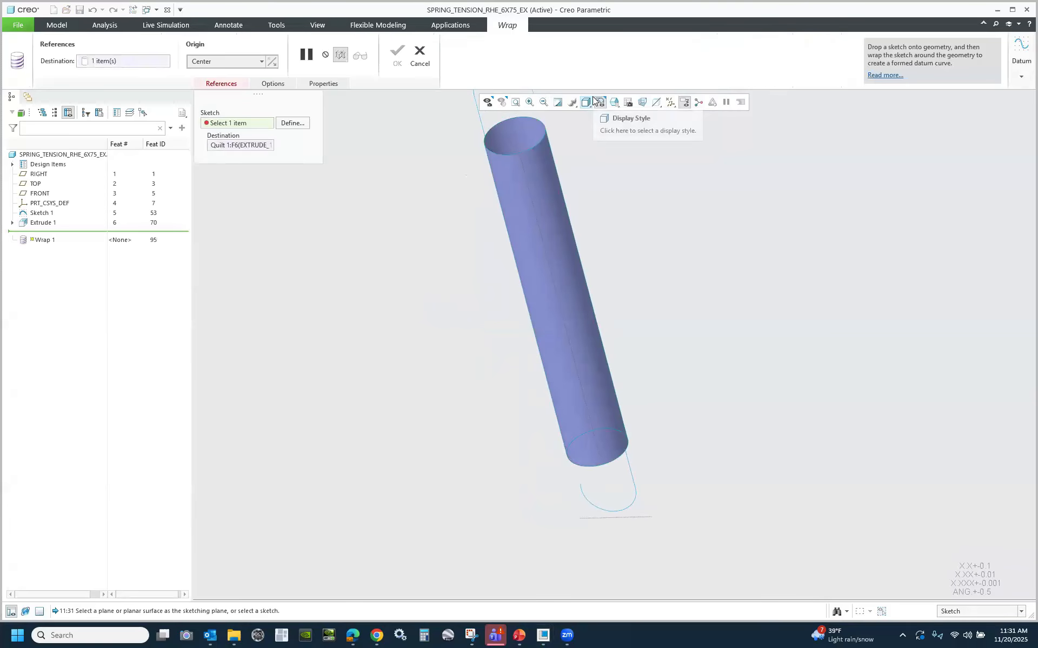
left_click(301, 123)
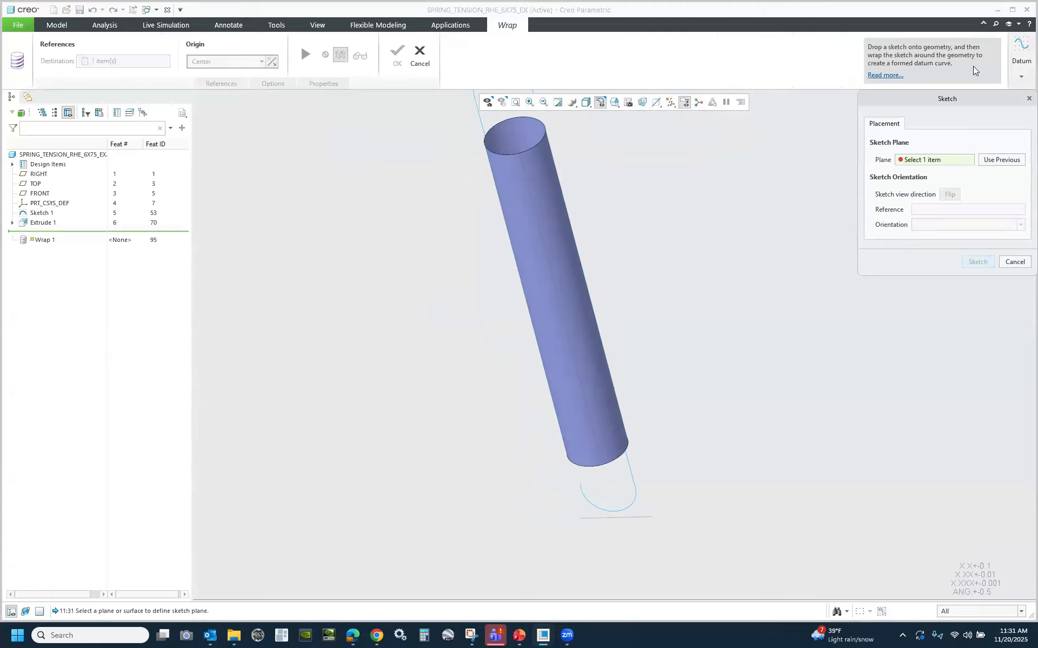
Create a datum plane parallel to RIGHT and through the cylindrical surface's edge vertex at the lower hook's leg.
left_click(1020, 57)
left_click(980, 111)
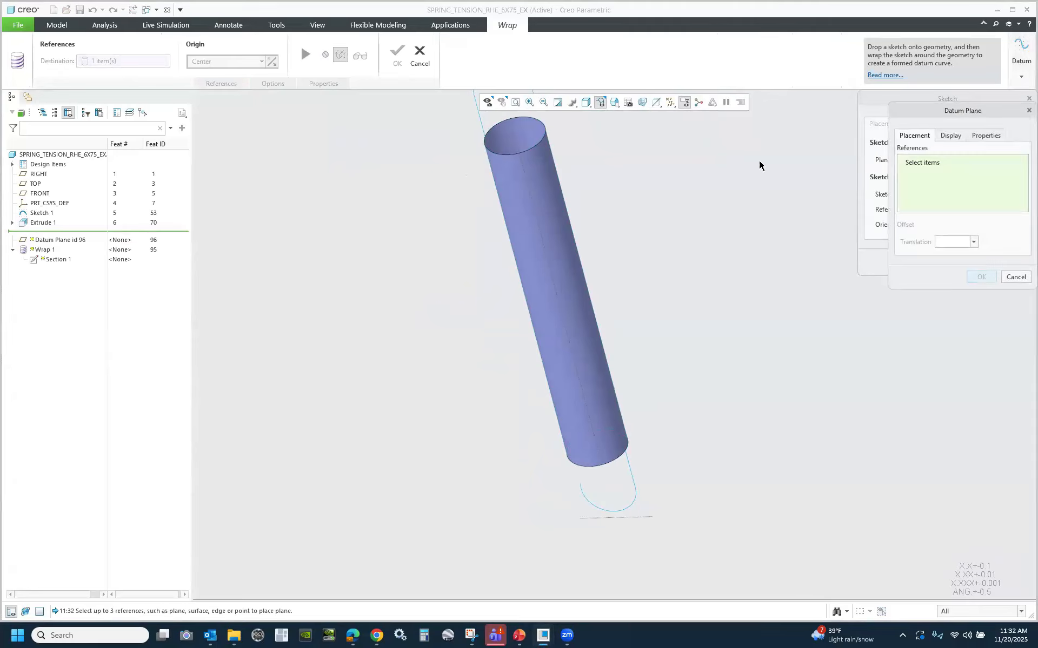
scroll(631, 459, "up", 4)
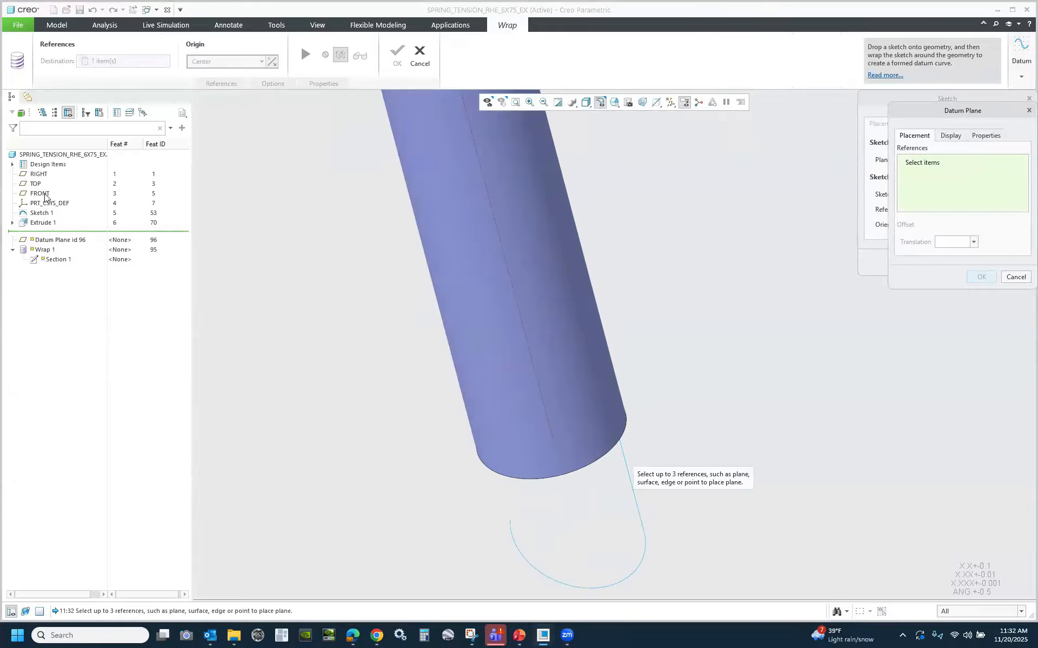
left_click(42, 175)
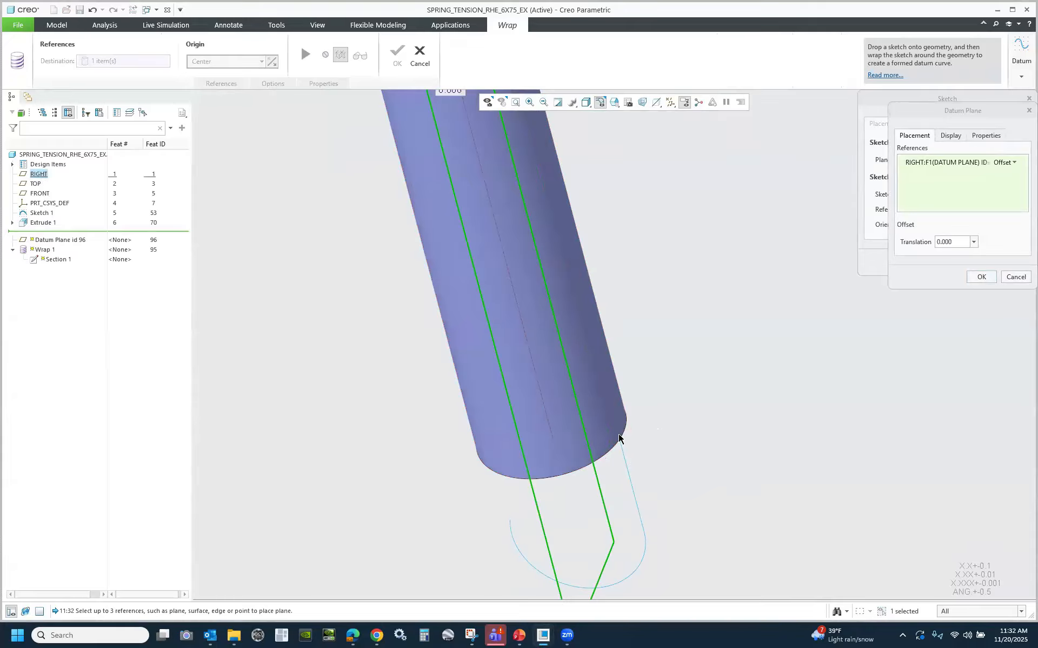
scroll(620, 442, "down", 5)
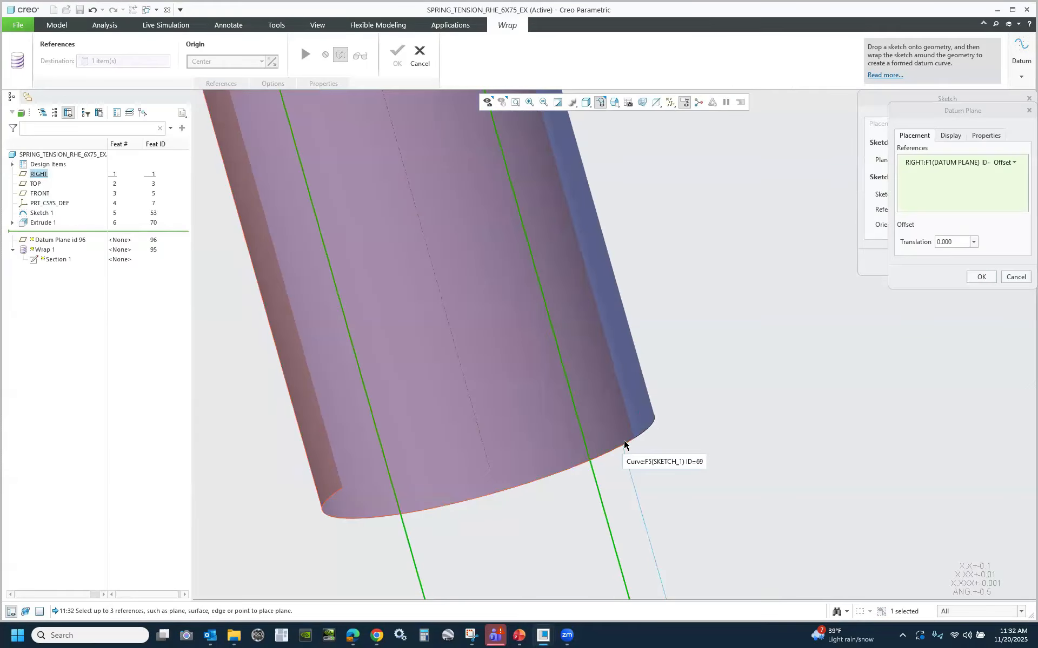
left_click(633, 441)
mouse_move(614, 440)
middle_mouse_down()
mouse_move(612, 431)
mouse_move(594, 454)
mouse_move(642, 431)
mouse_move(643, 417)
mouse_move(633, 442)
middle_mouse_up()
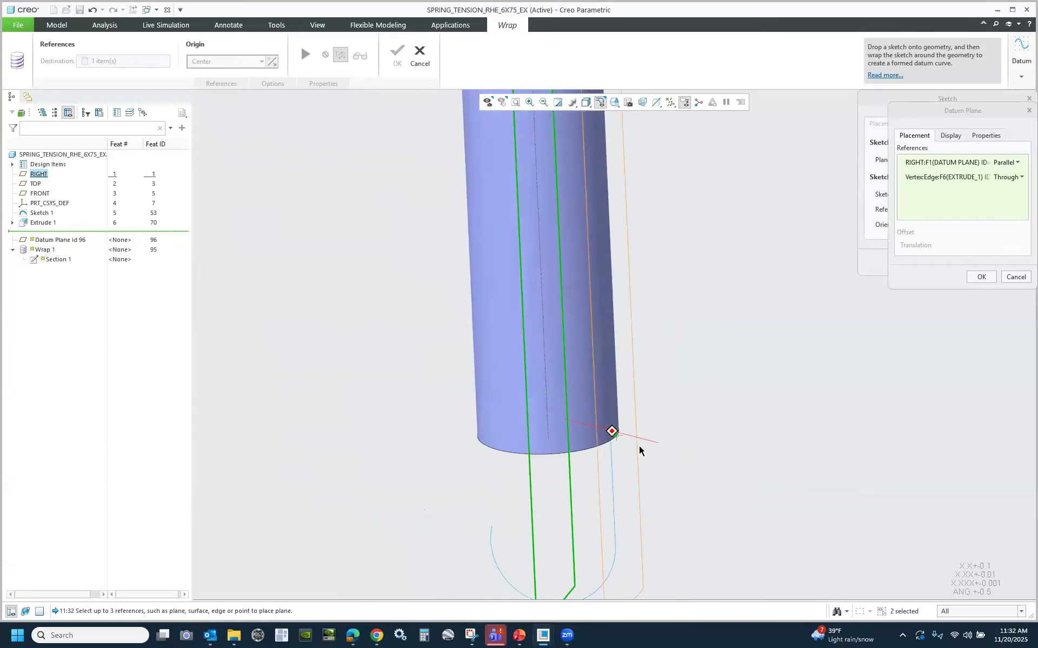
scroll(639, 452, "down", 3)
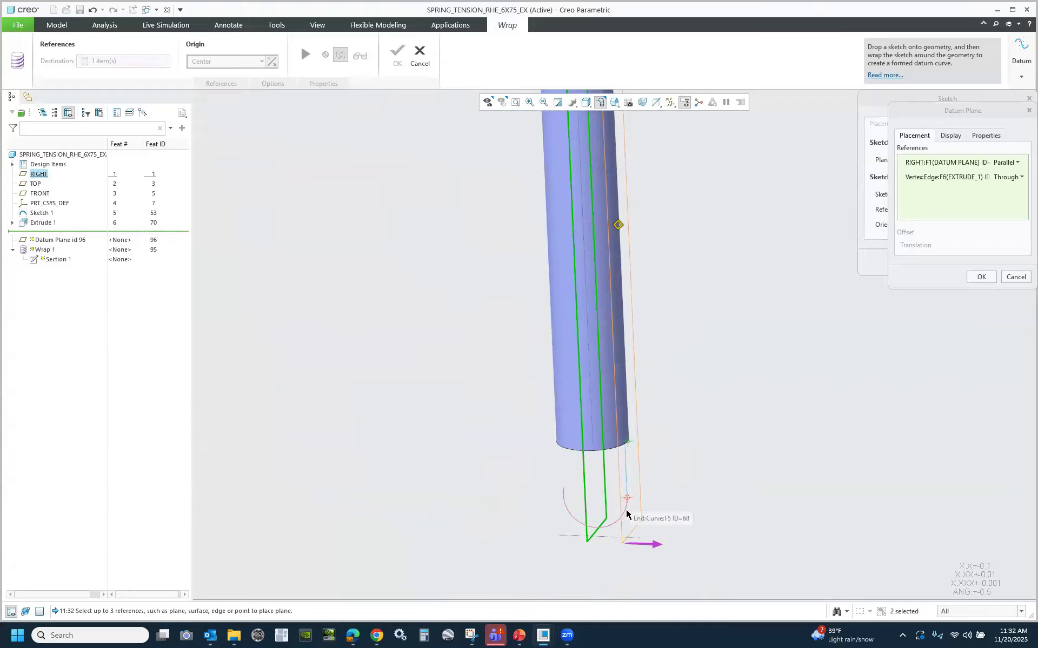
mouse_move(627, 527)
middle_mouse_down()
mouse_move(630, 315)
mouse_move(598, 332)
middle_mouse_up()
scroll(563, 341, "up", 3)
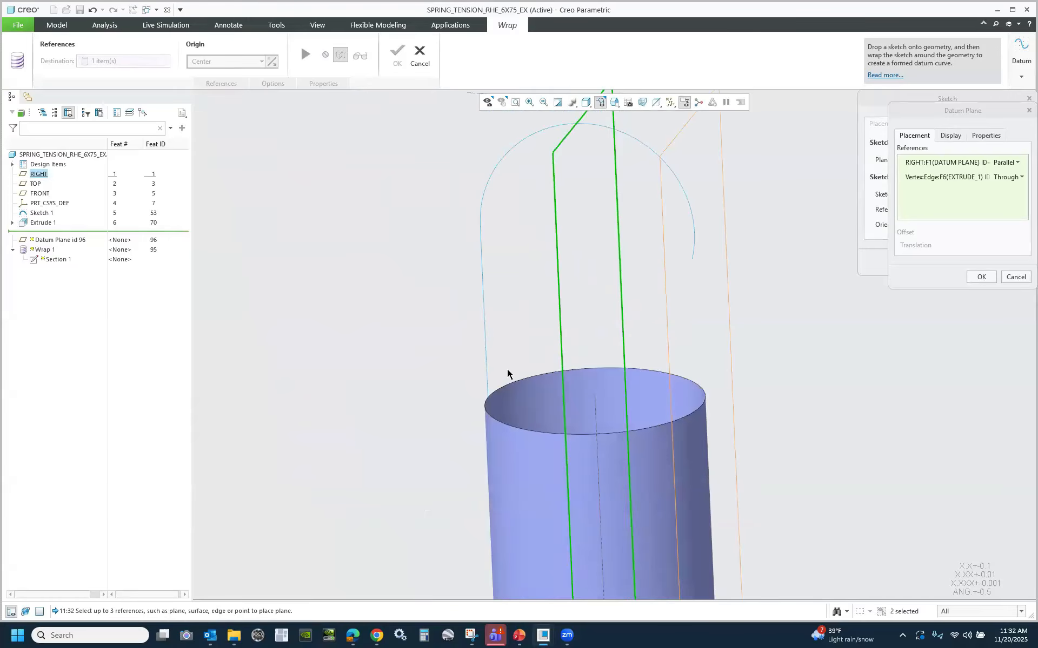
middle_click_drag(485, 400, 566, 306)
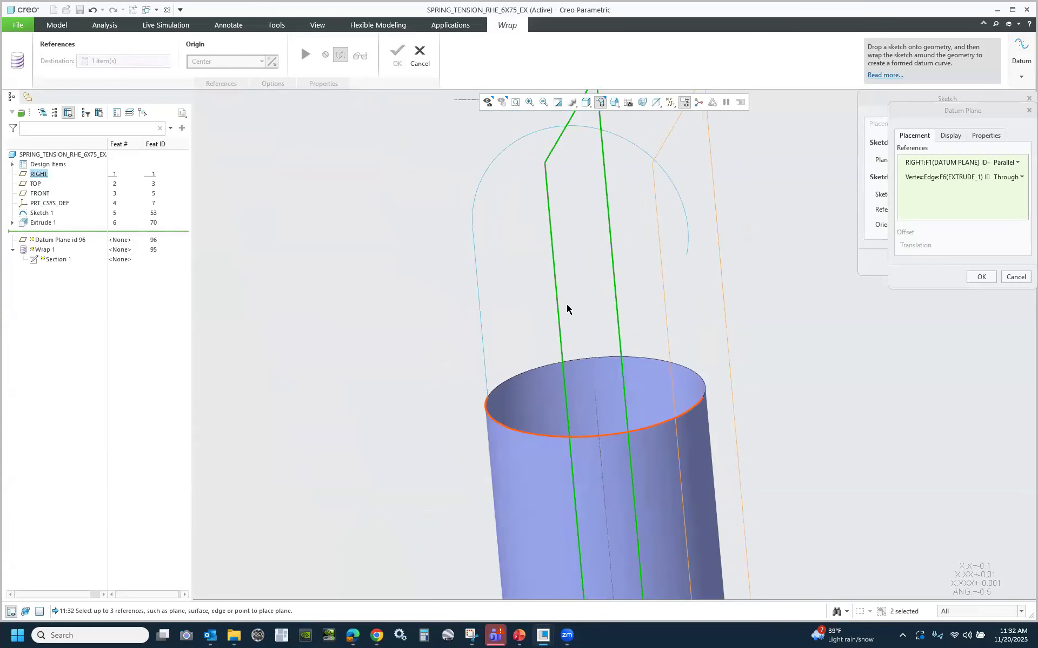
scroll(567, 308, "down", 3)
scroll(679, 278, "down", 4)
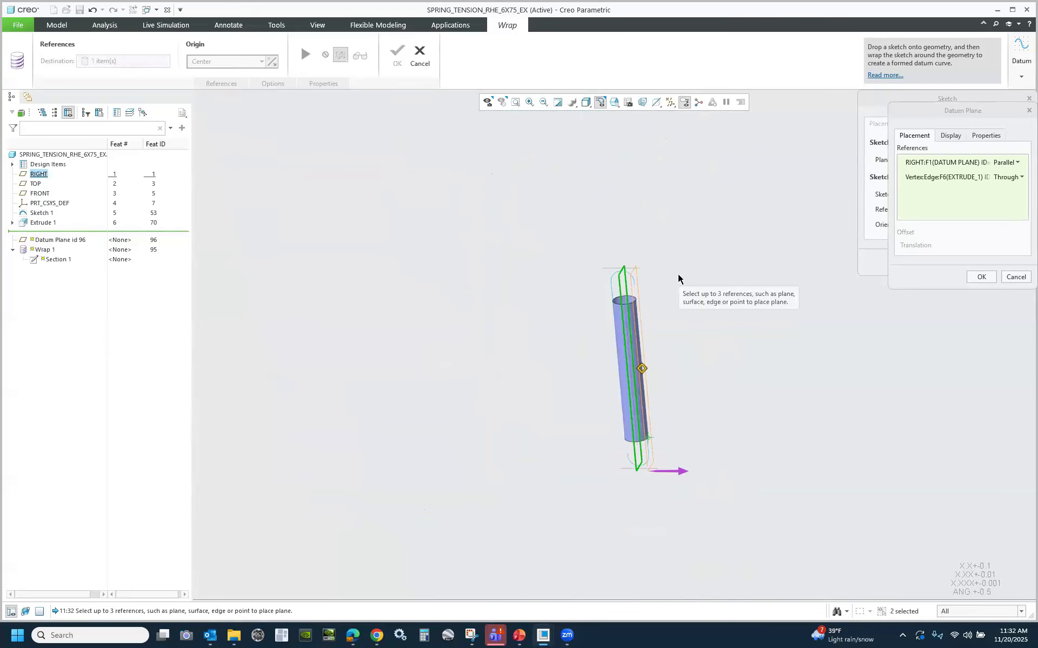
scroll(709, 422, "up", 3)
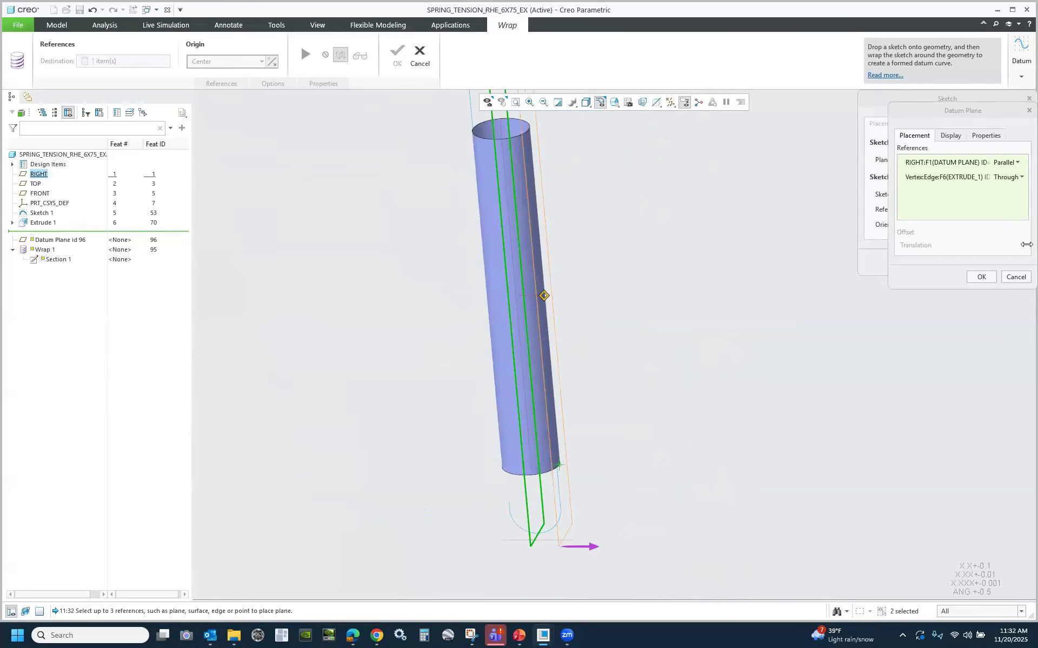
left_click(1014, 277)
left_click(560, 336)
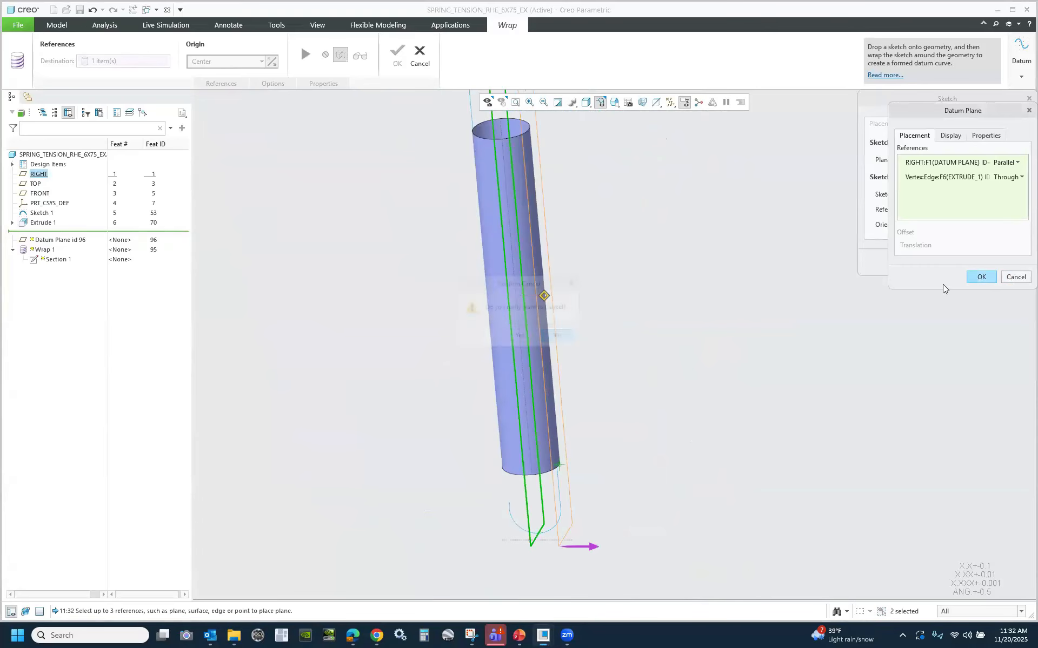
left_click(981, 277)
Cancel the wrap's sketch placement and discard the Wrap feature.
left_click(1014, 262)
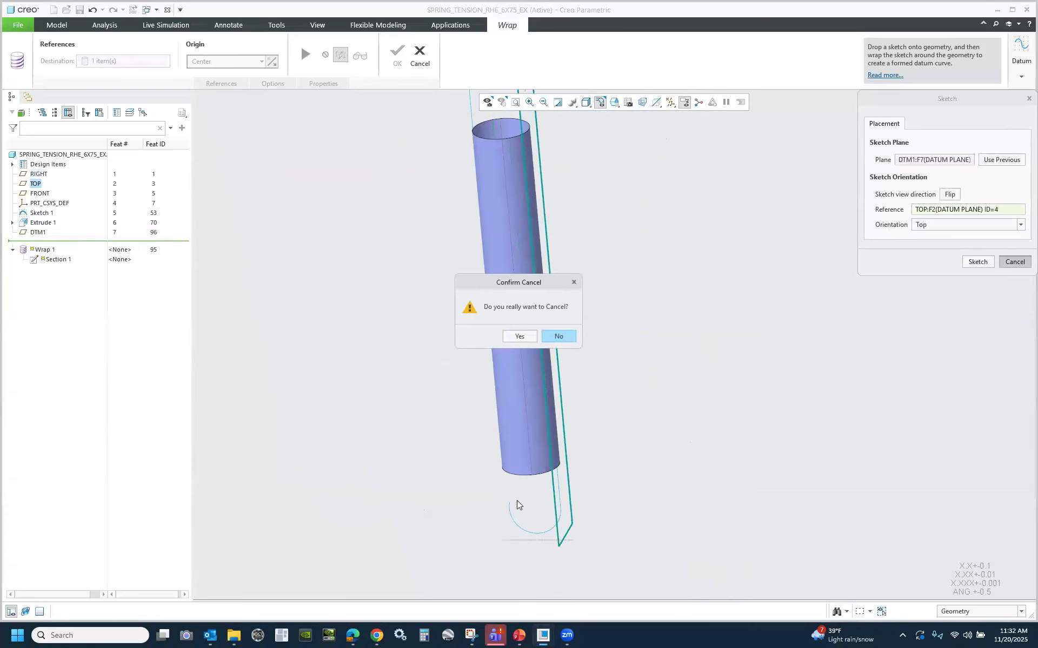
left_click(519, 336)
scroll(612, 547, "up", 3)
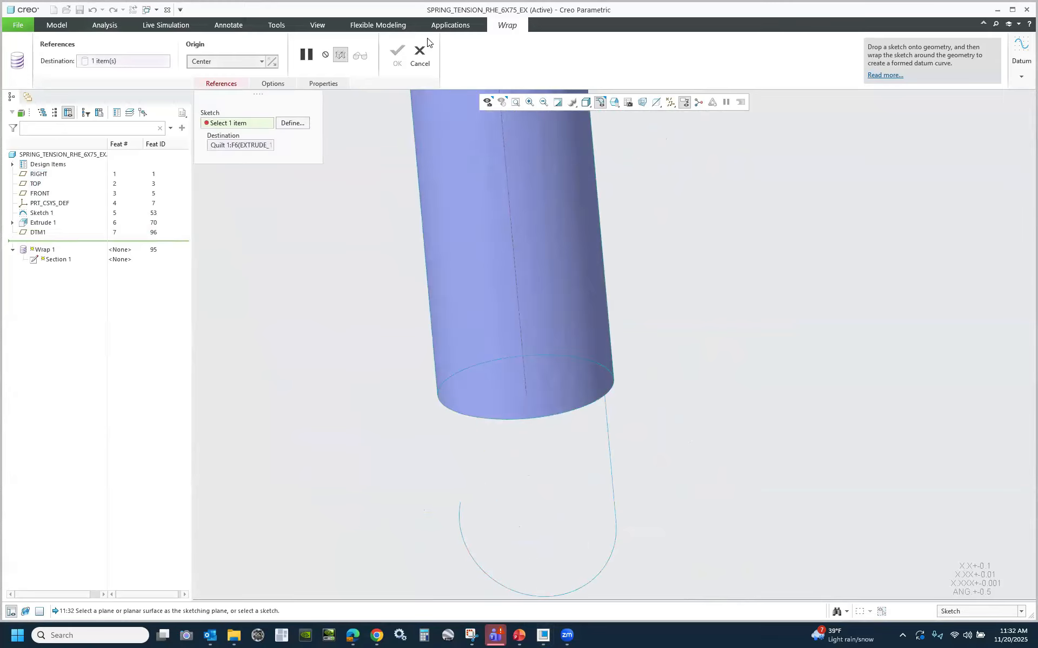
left_click(420, 55)
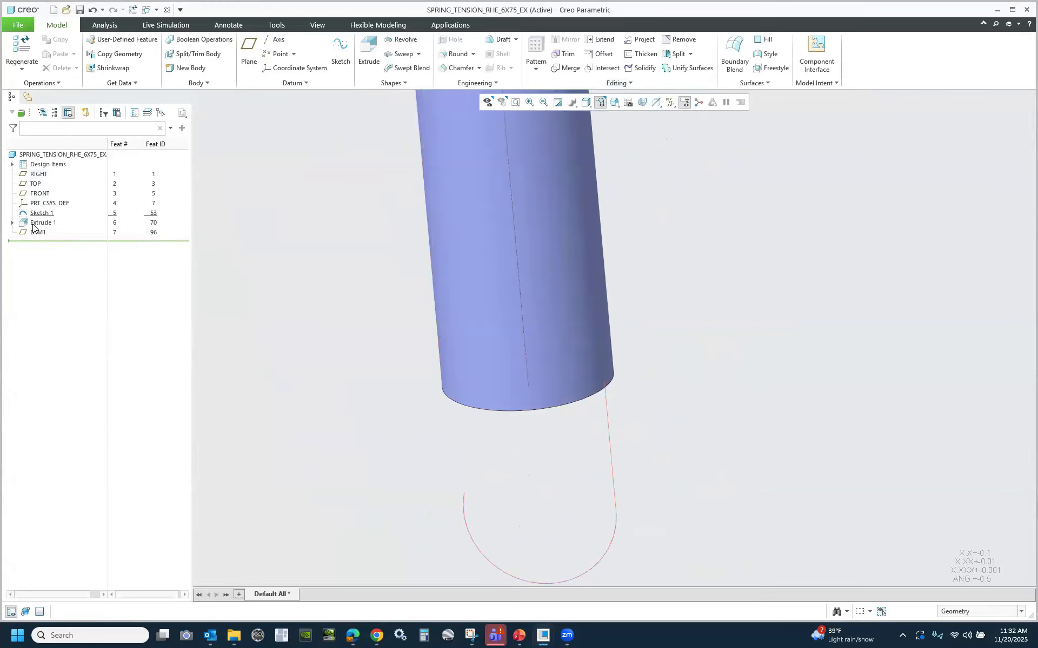
Reopen Sketch 1 for editing and start applying an Equal constraint to the hook geometry.
left_click(43, 213)
left_click(60, 165)
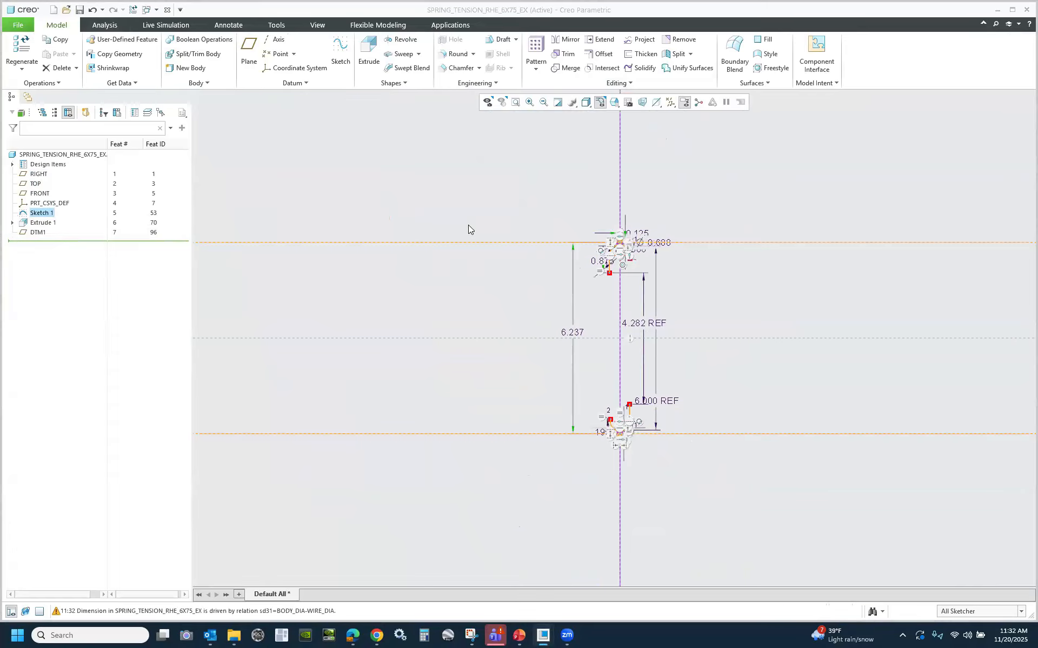
scroll(630, 241, "down", 10)
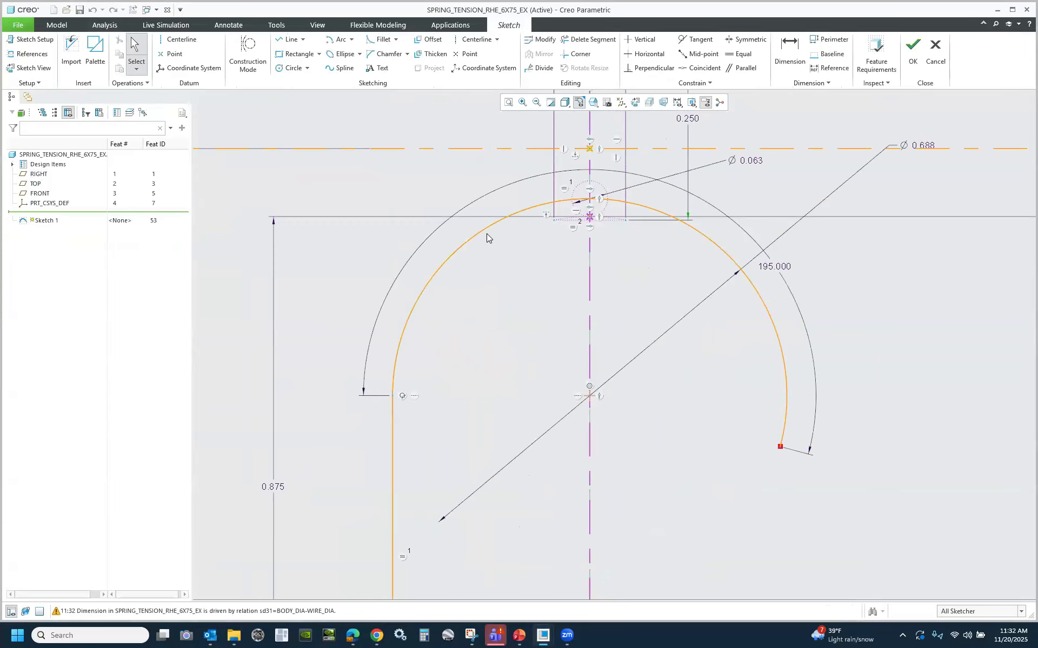
scroll(484, 236, "up", 15)
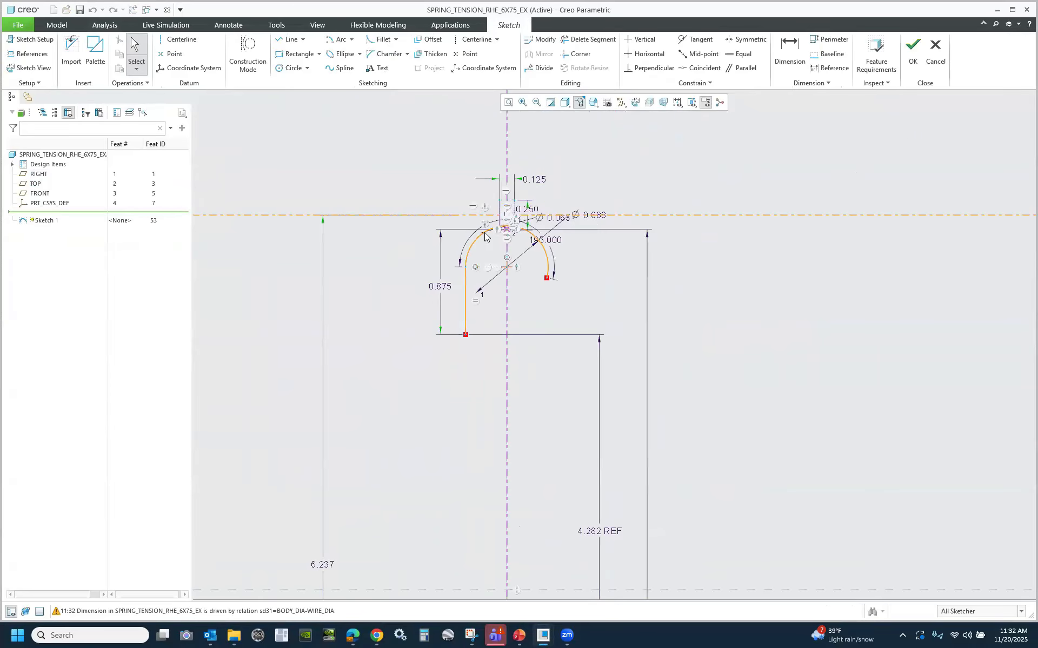
left_click(749, 56)
scroll(486, 311, "down", 10)
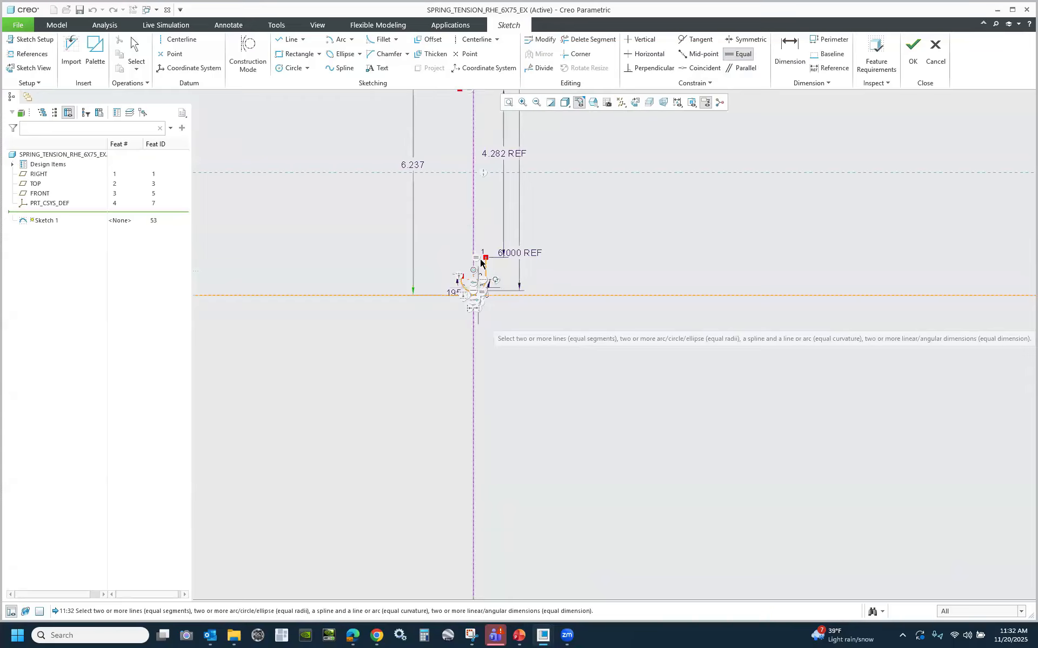
Try to constrain the lower hook arc's radius equal to the upper hook arc's, and undo the conflicting constraint.
left_click(499, 393)
scroll(508, 462, "up", 8)
scroll(509, 462, "up", 5)
scroll(460, 154, "down", 6)
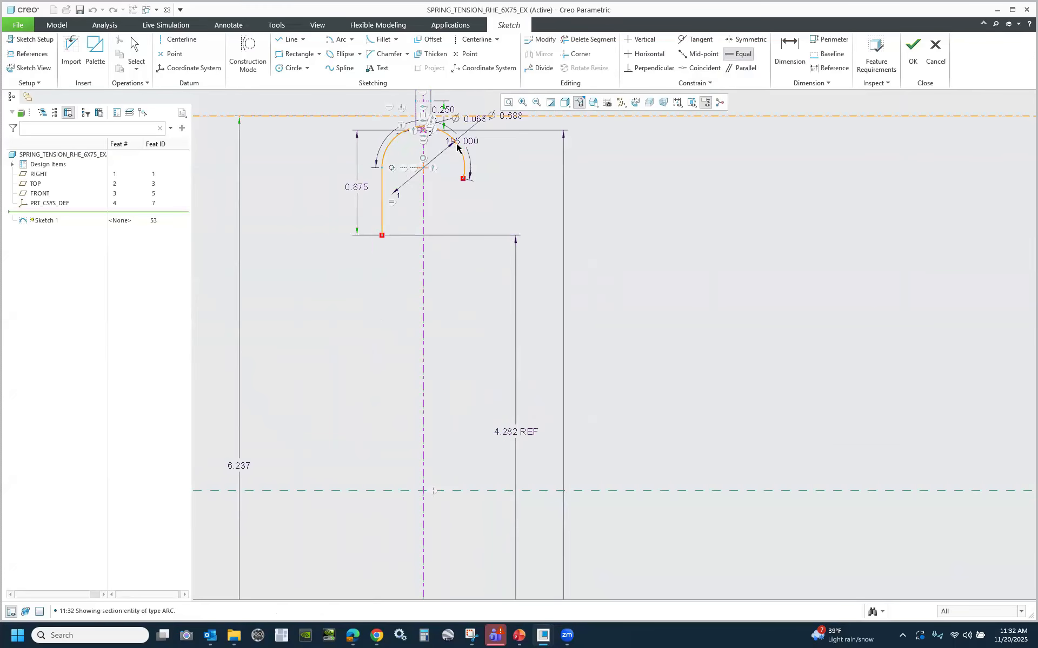
left_click(459, 154)
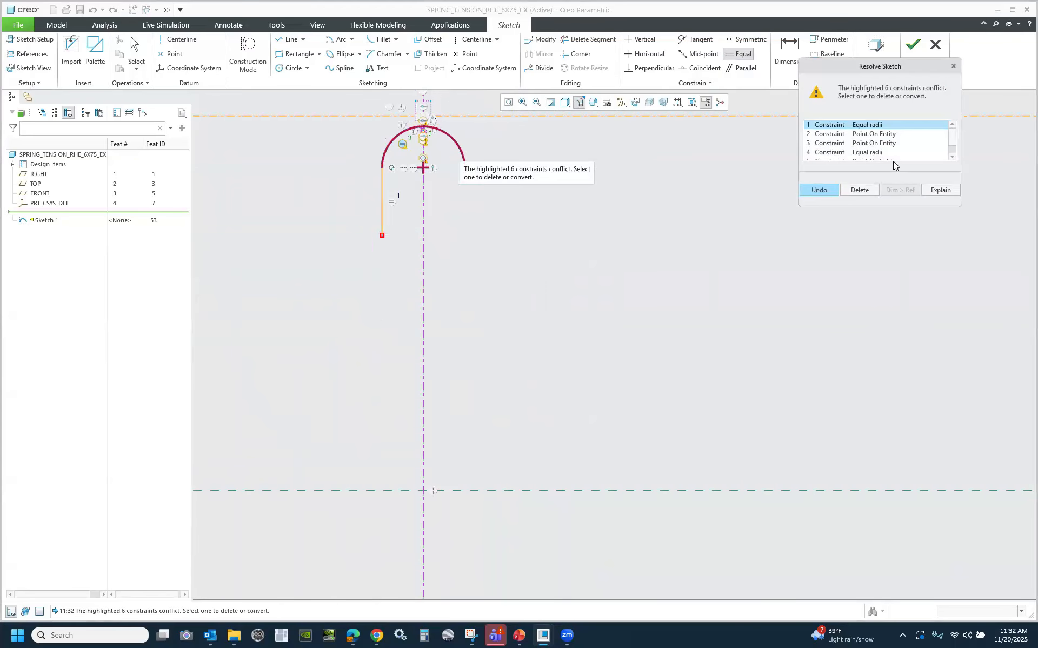
scroll(947, 136, "down", 2)
scroll(894, 147, "down", 1)
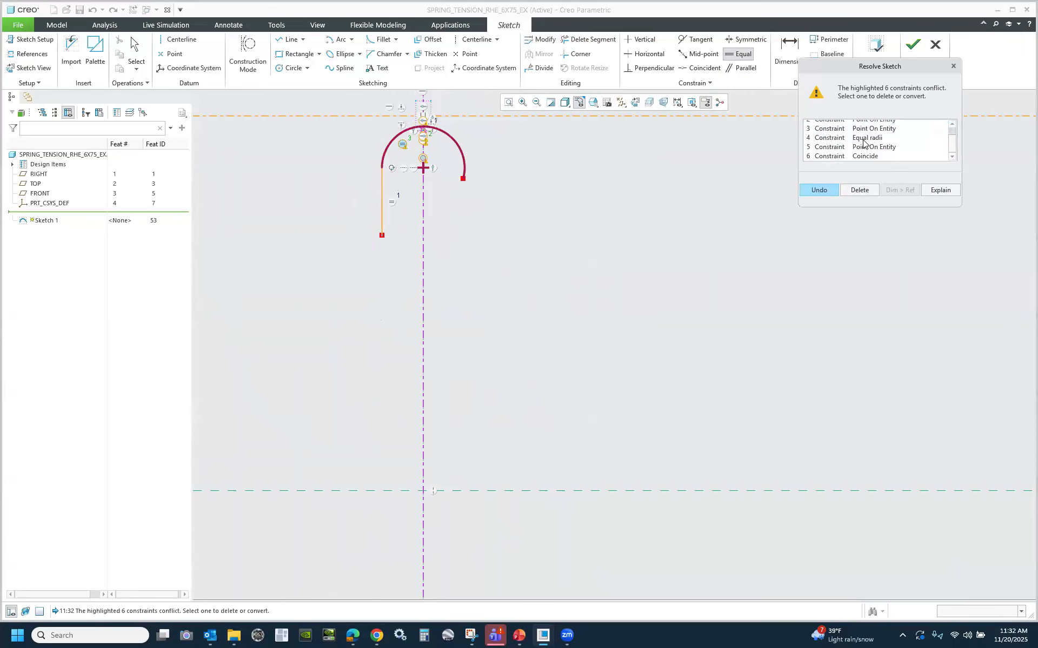
left_click(820, 191)
Quit editing Sketch 1 without saving its changes.
scroll(464, 258, "up", 5)
scroll(475, 251, "down", 8)
scroll(479, 460, "up", 4)
scroll(452, 431, "down", 1)
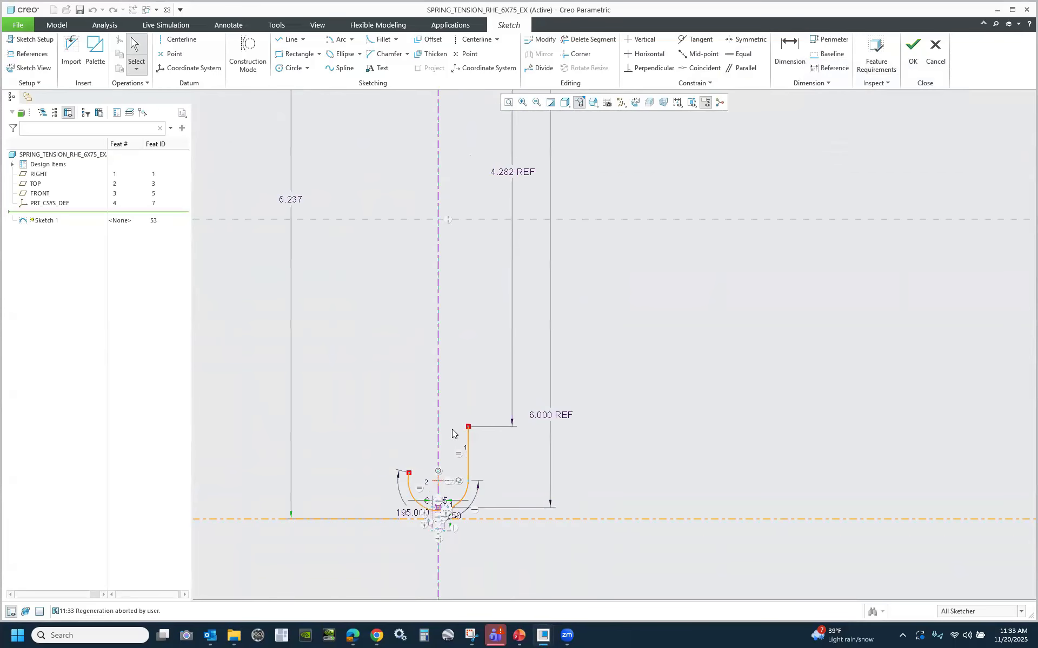
scroll(452, 433, "up", 2)
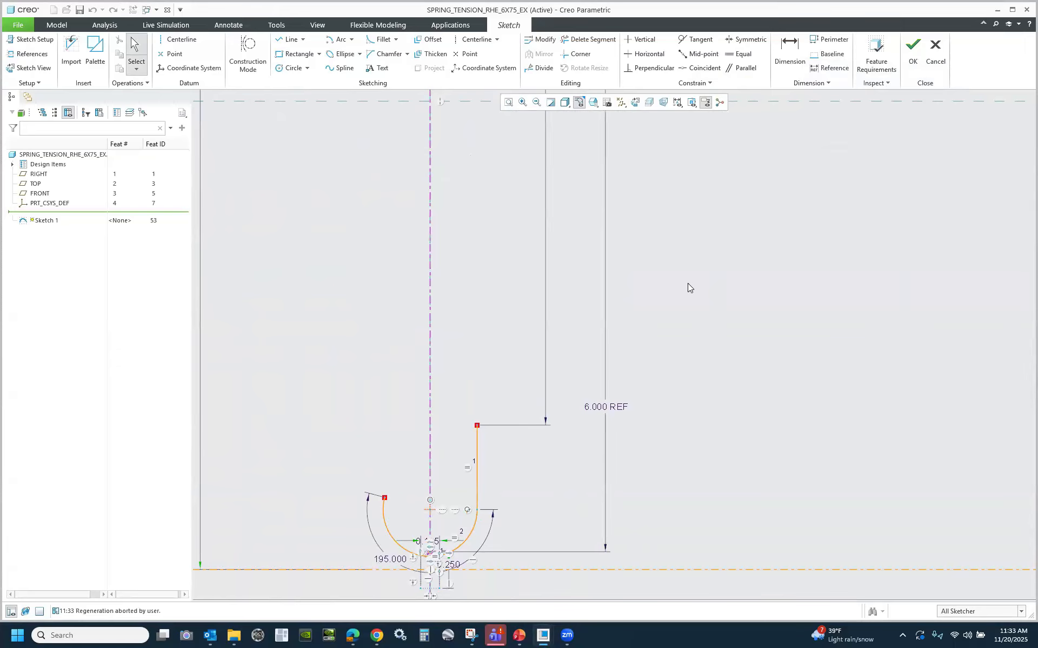
left_click(935, 51)
left_click(456, 314)
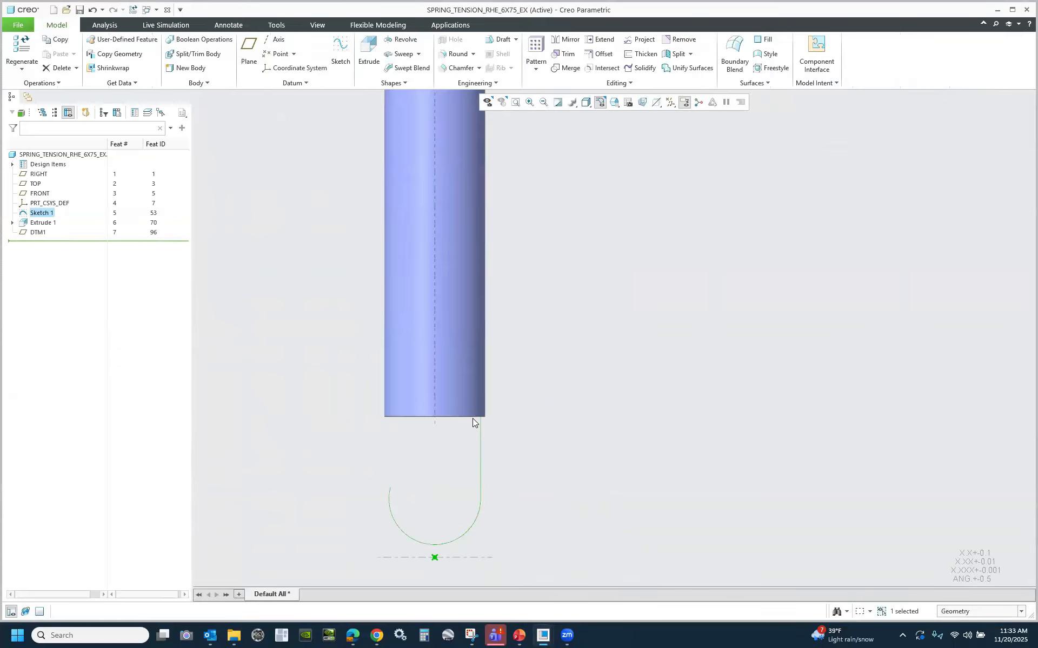
Examine where the hook lines meet the cylinder's two end edges, from tilted angles and in a saved orientation.
mouse_move(473, 386)
middle_mouse_down()
mouse_move(519, 456)
mouse_move(516, 445)
middle_mouse_up()
scroll(516, 447, "down", 5)
scroll(491, 251, "up", 3)
scroll(457, 233, "up", 3)
middle_click_drag(459, 236, 461, 276)
scroll(456, 271, "up", 3)
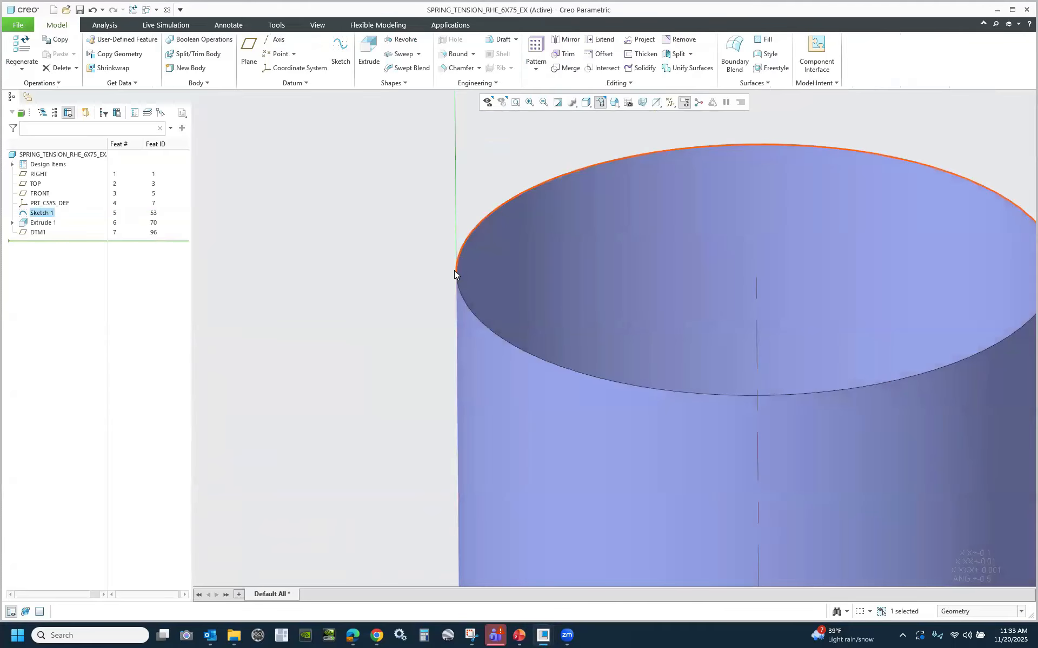
scroll(429, 259, "down", 5)
scroll(577, 226, "down", 3)
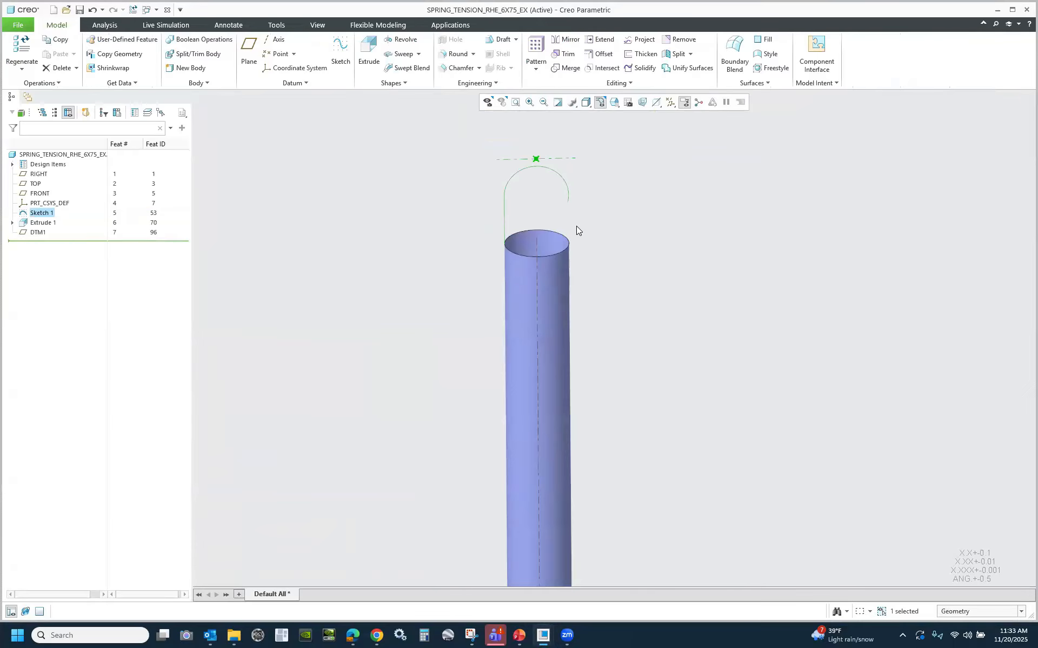
scroll(599, 281, "down", 5)
scroll(593, 319, "up", 5)
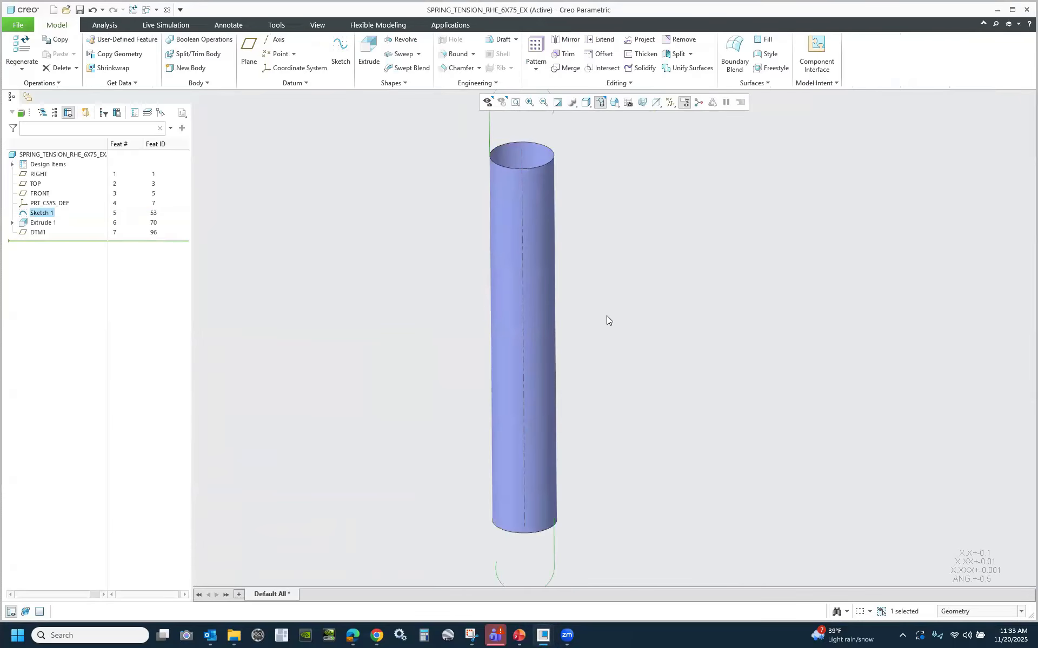
middle_click_drag(601, 316, 605, 322)
scroll(596, 324, "down", 2)
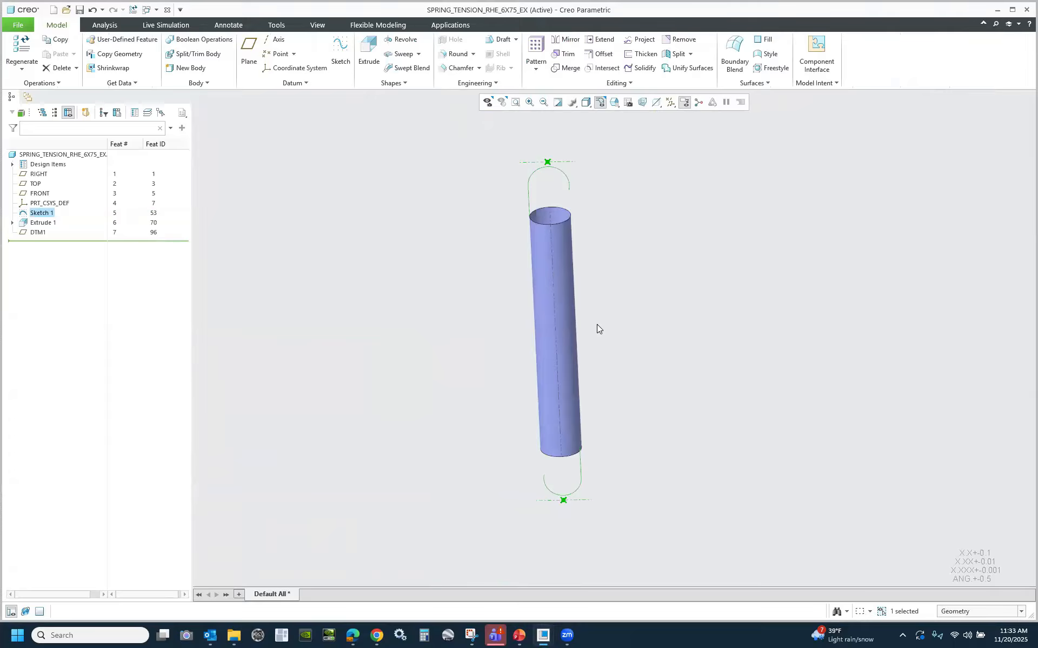
left_click(614, 103)
left_click(628, 155)
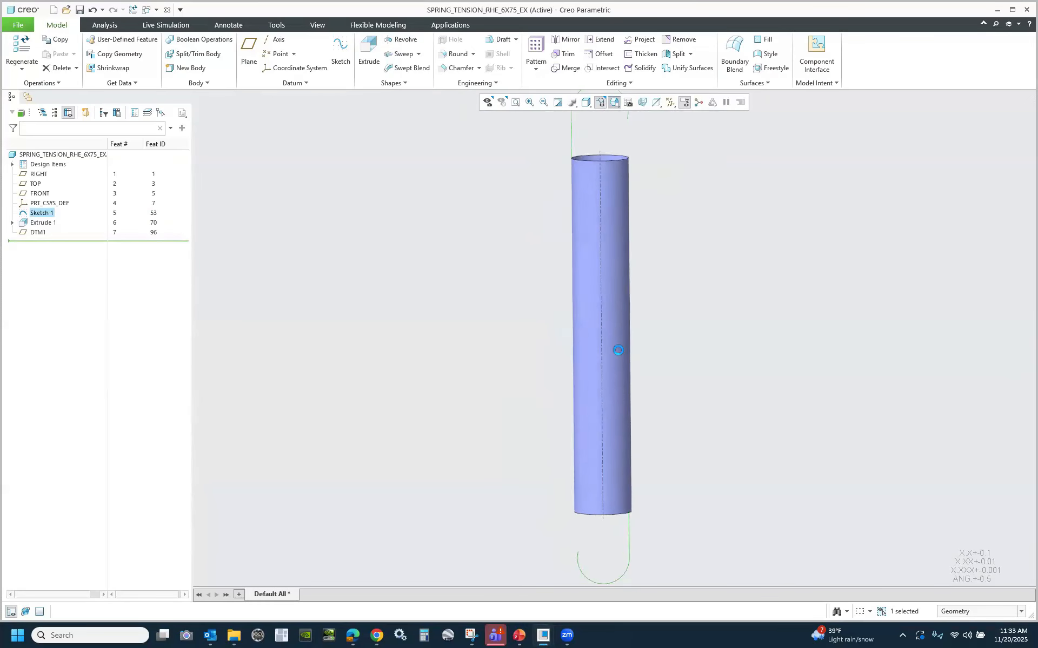
scroll(721, 422, "up", 5)
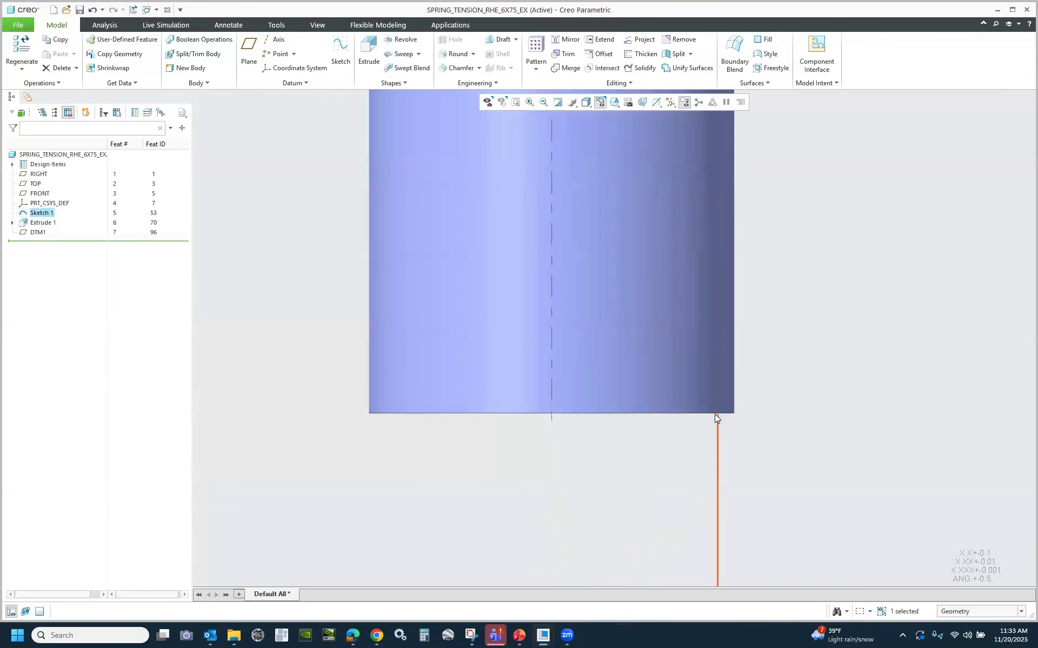
scroll(600, 476, "down", 5)
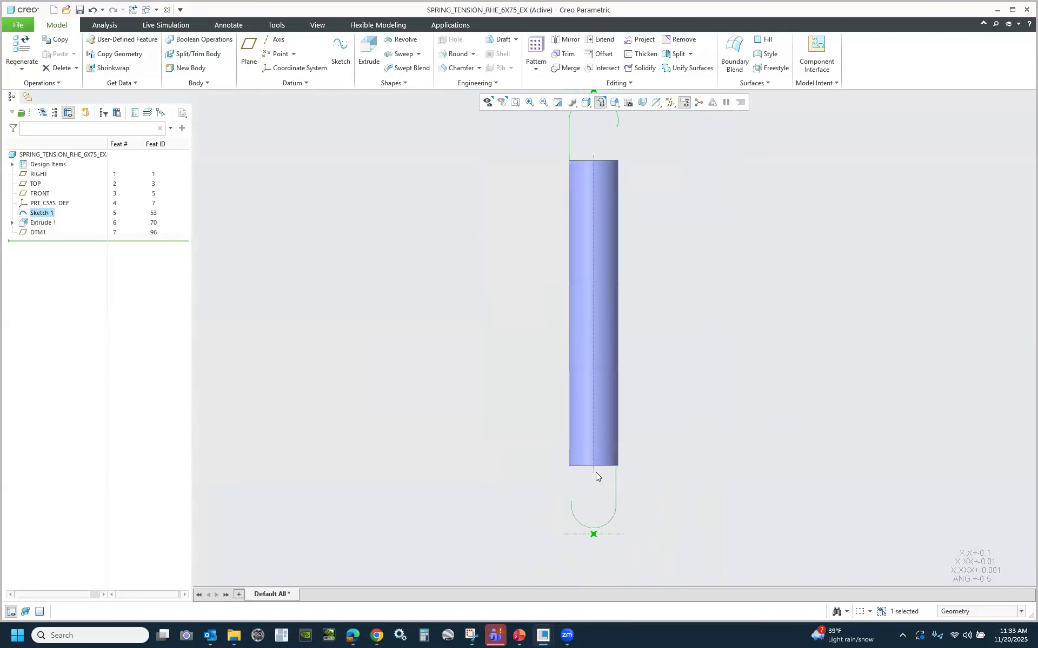
Inspect Extrude 1's internal circle section and its reference diameter, and leave the feature unchanged.
left_click(39, 224)
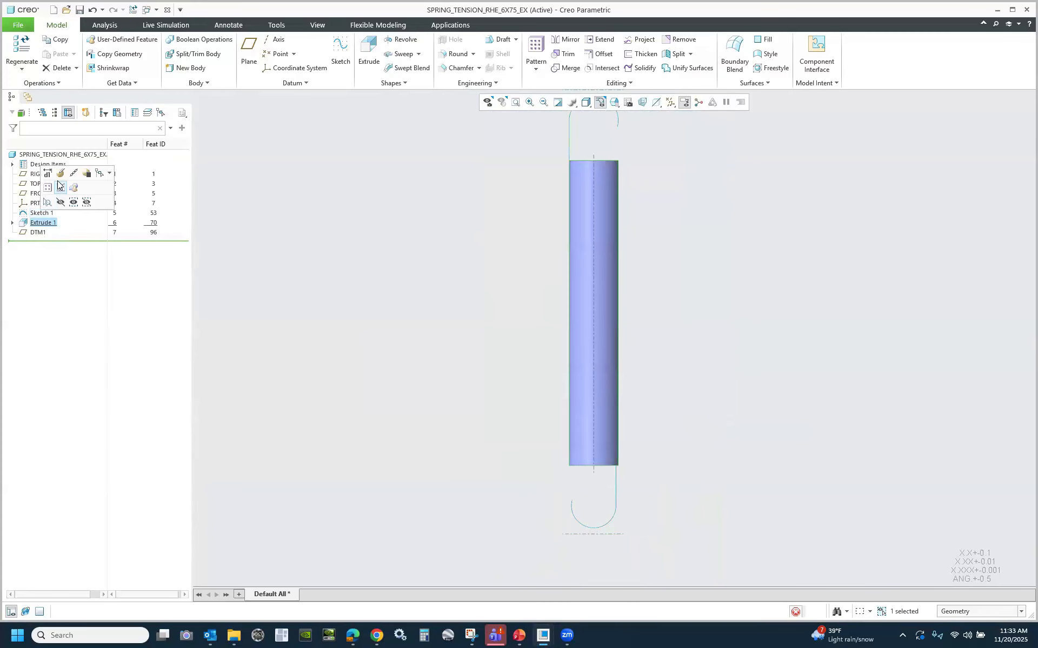
left_click(61, 181)
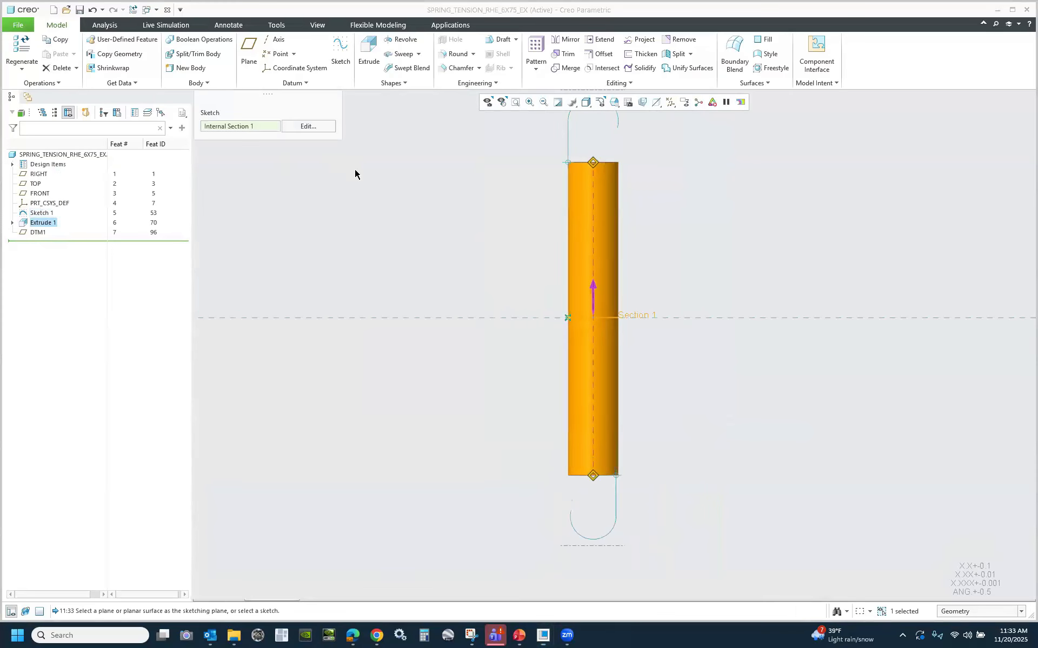
left_click(312, 127)
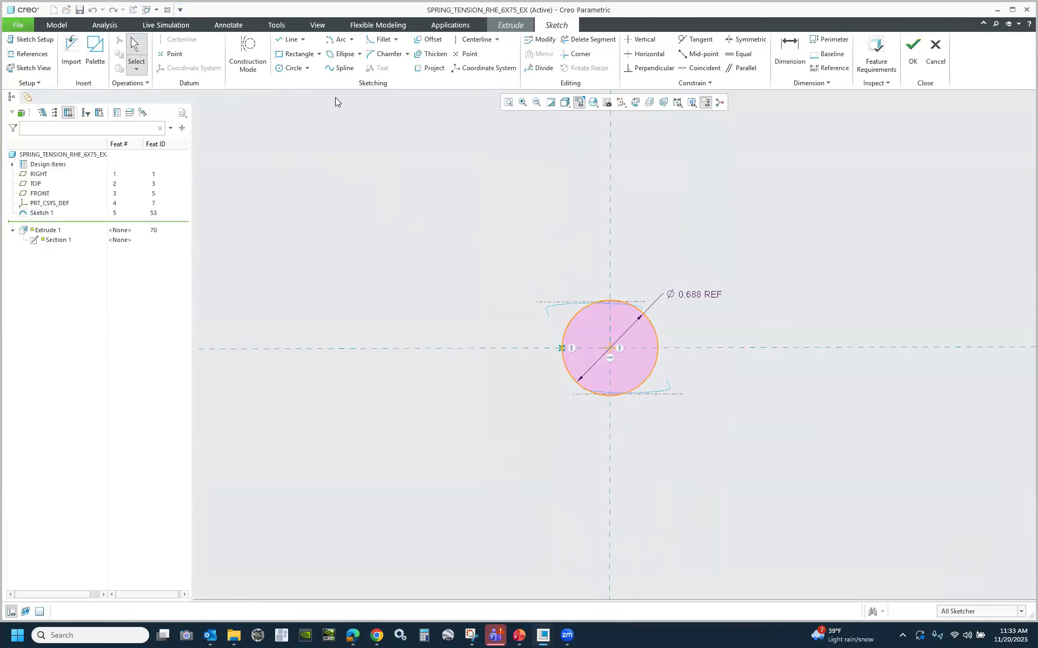
scroll(634, 377, "up", 4)
middle_click_drag(644, 368, 627, 395)
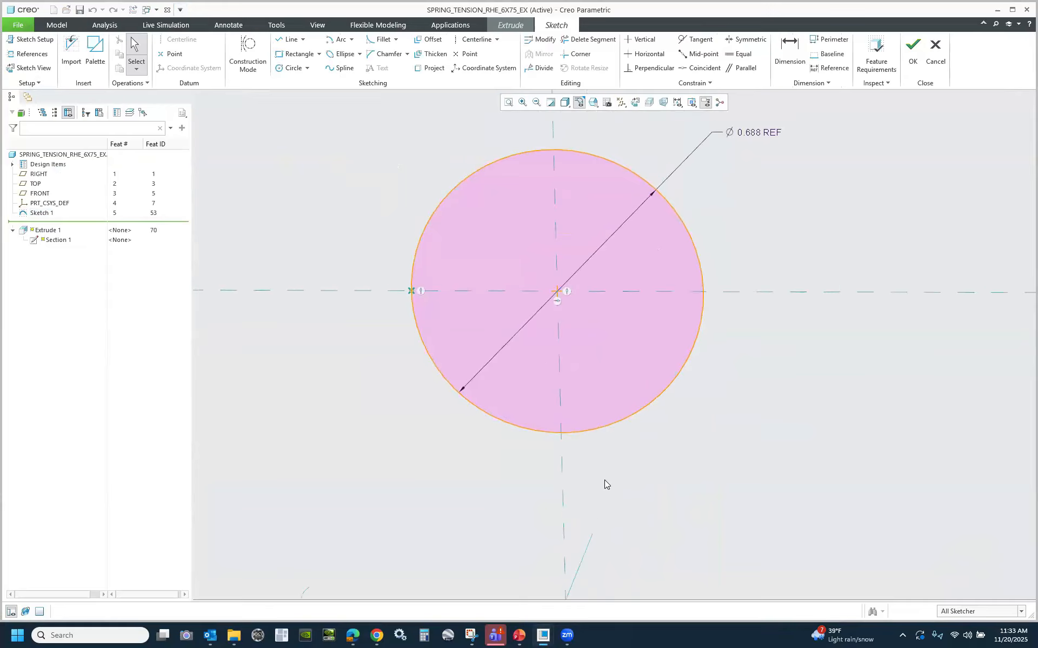
left_click(936, 58)
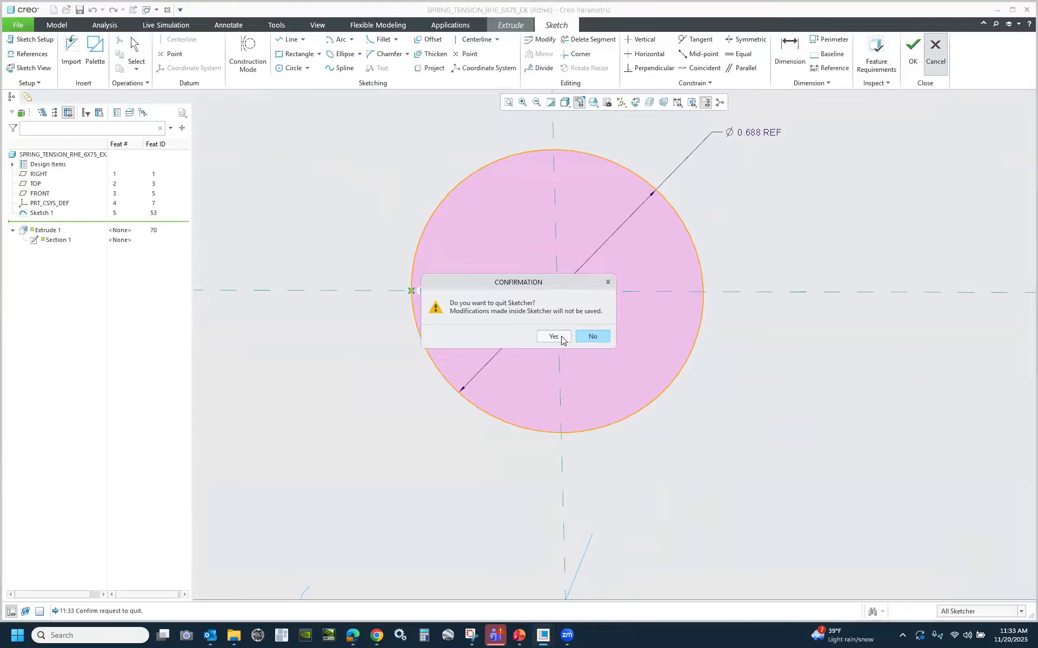
left_click(553, 337)
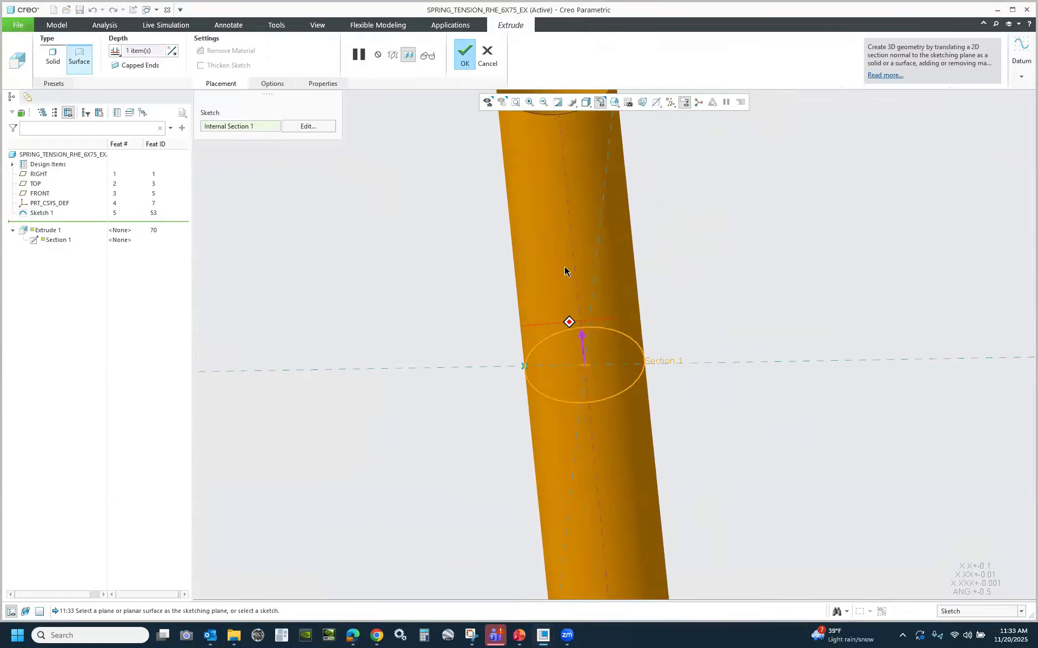
scroll(565, 272, "up", 4)
scroll(614, 429, "down", 8)
left_click(488, 53)
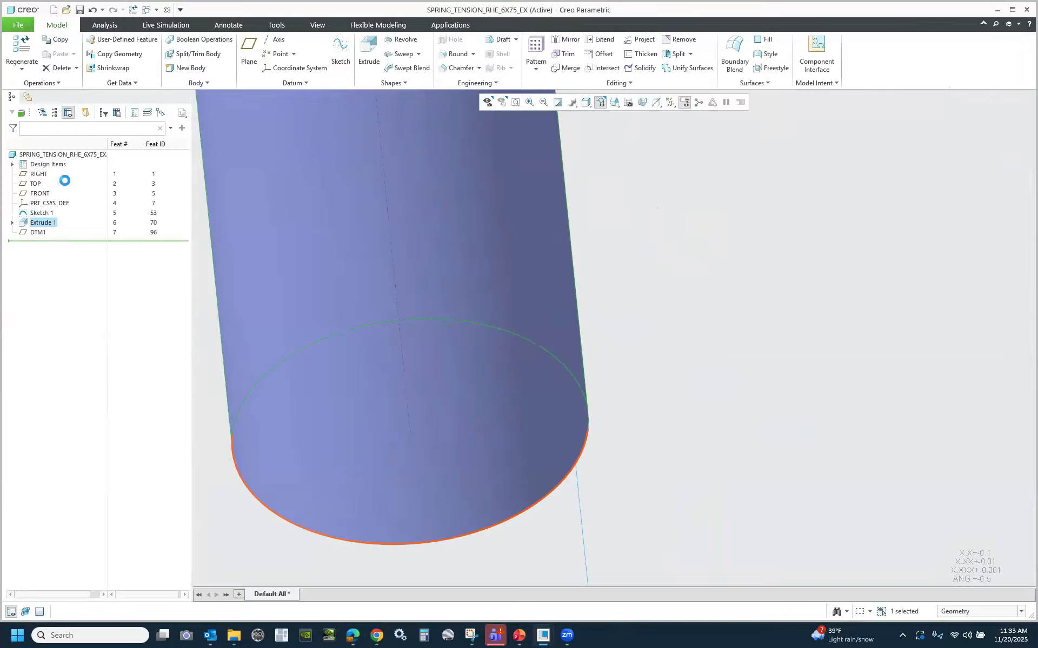
Edit Sketch 1 and delete the Equal Radii constraint on the lower hook arc.
left_click(42, 213)
left_click(58, 162)
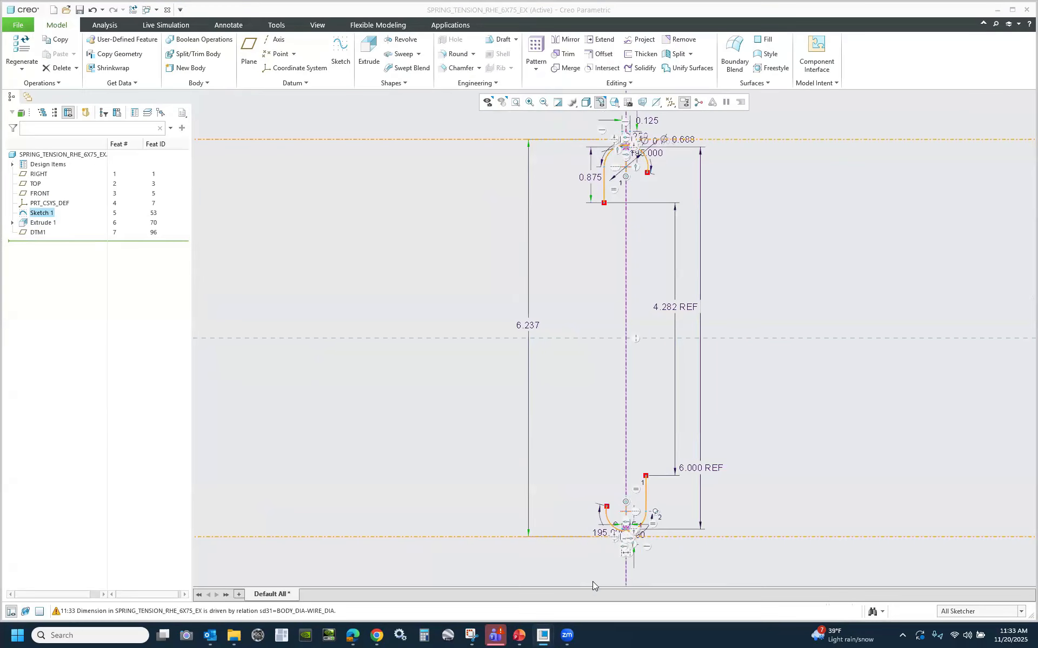
scroll(627, 559, "down", 6)
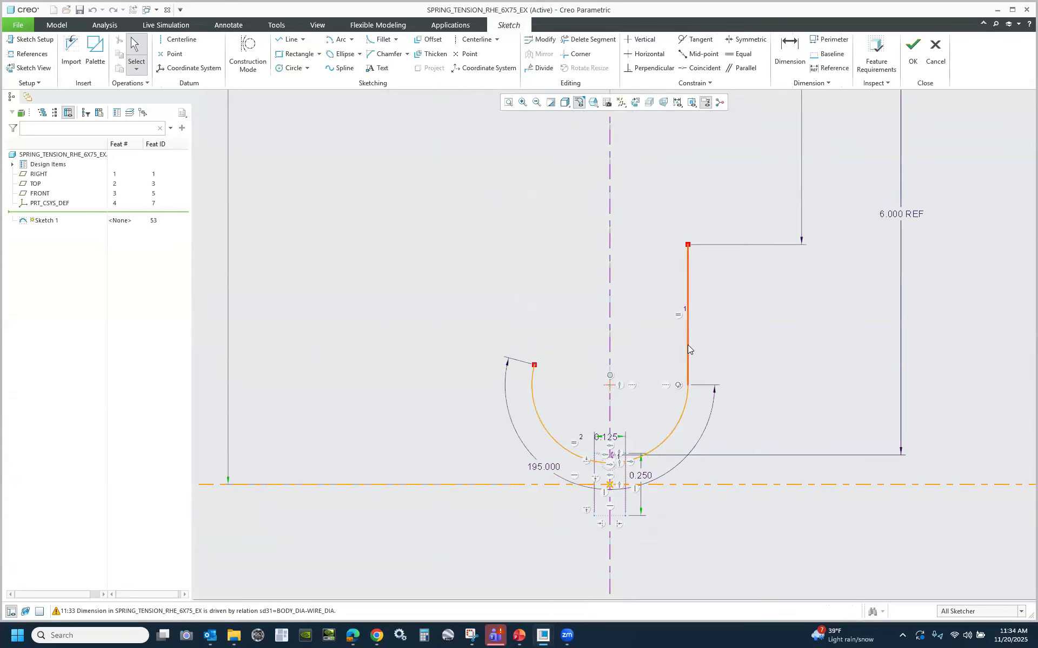
left_click_drag(688, 346, 702, 346)
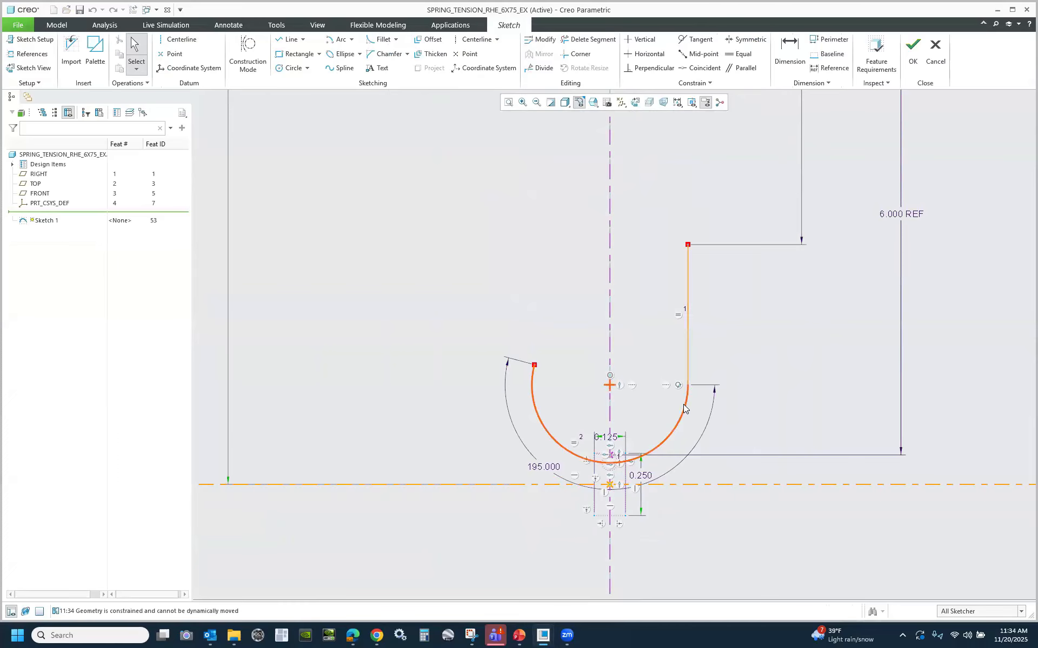
scroll(683, 408, "up", 5)
scroll(686, 400, "down", 6)
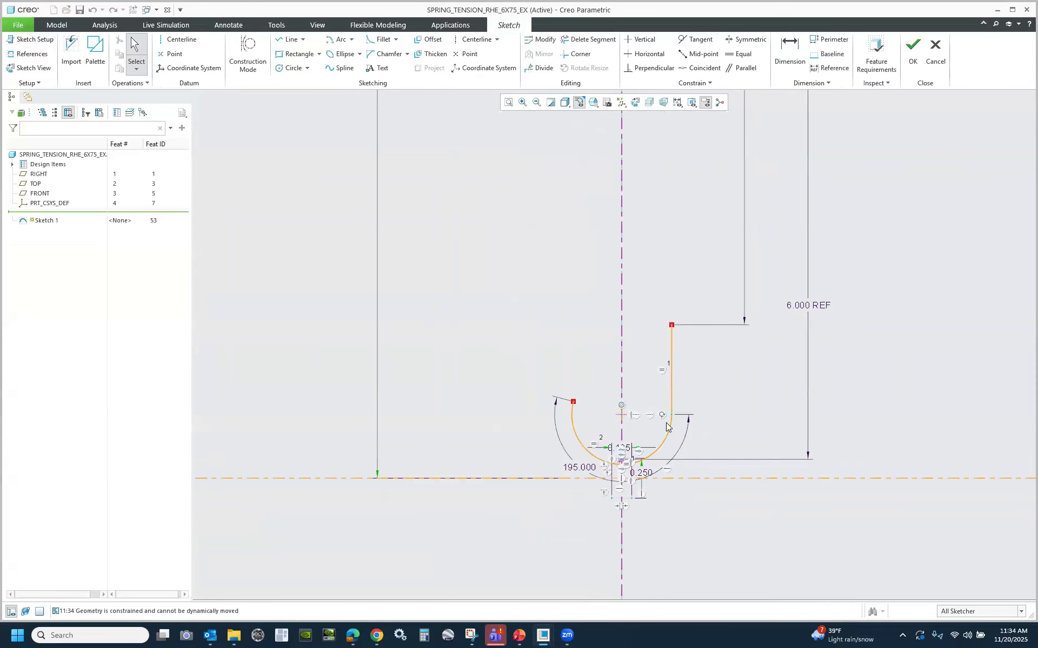
scroll(617, 477, "down", 4)
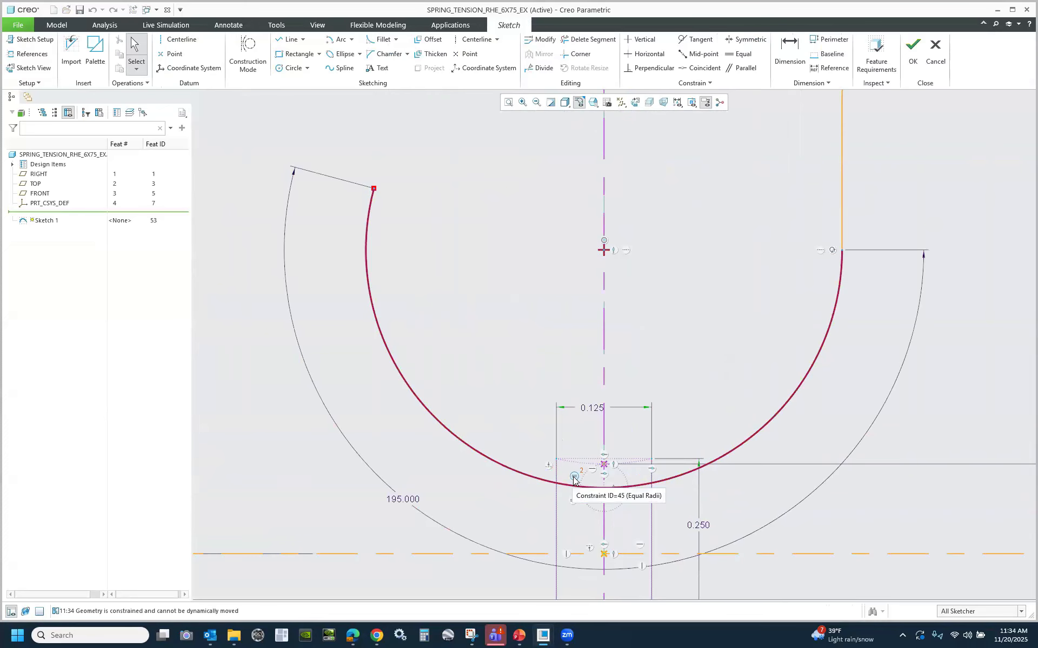
left_click(574, 479)
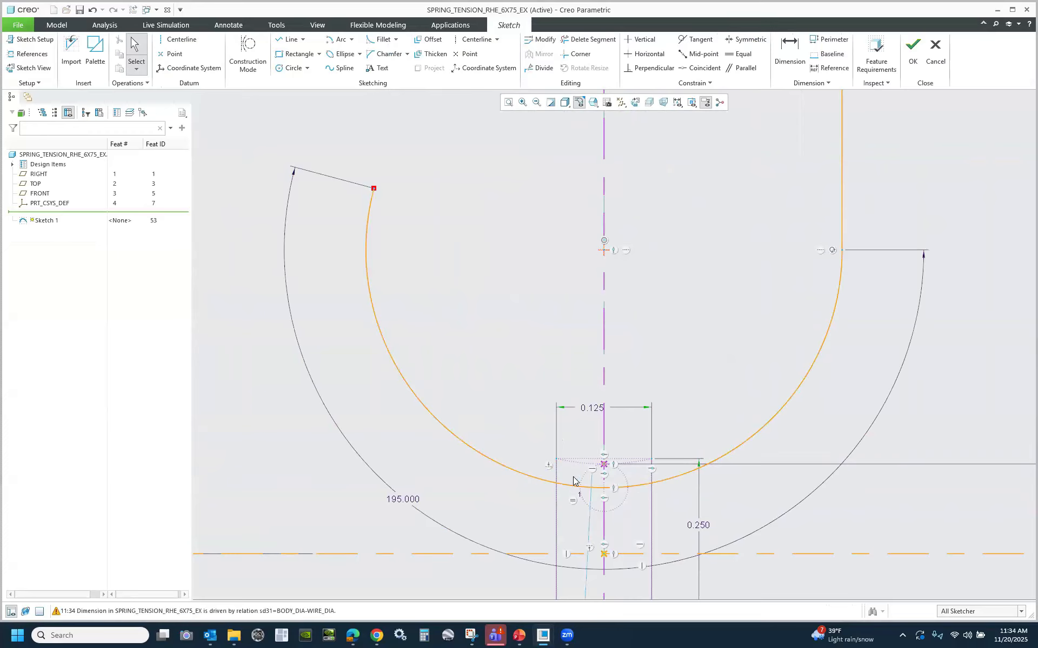
Add a reference diameter dimension to the lower hook arc.
scroll(609, 317, "up", 2)
left_click(789, 54)
left_click(816, 67)
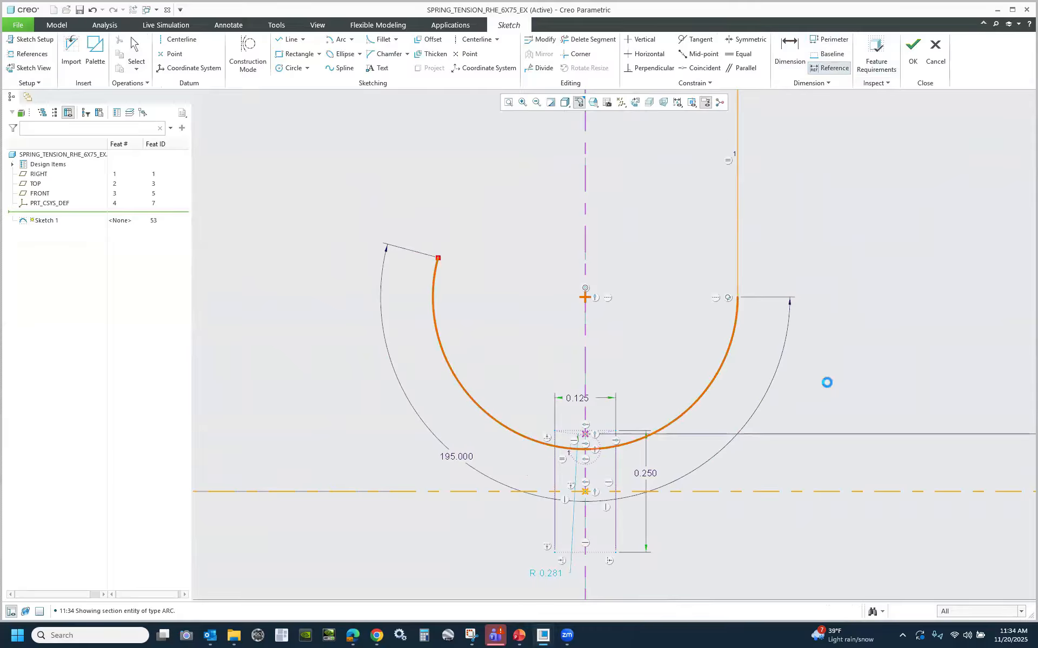
scroll(683, 467, "up", 12)
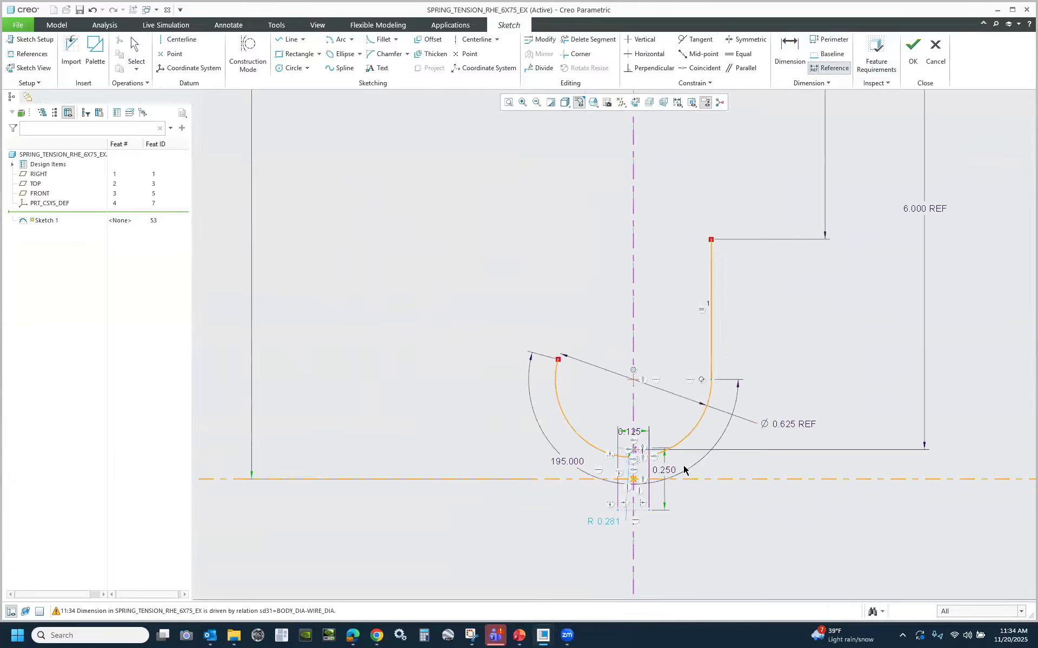
Apply an Equal constraint between the lower hook arc and the upper hook arc.
scroll(709, 253, "down", 4)
scroll(680, 275, "down", 4)
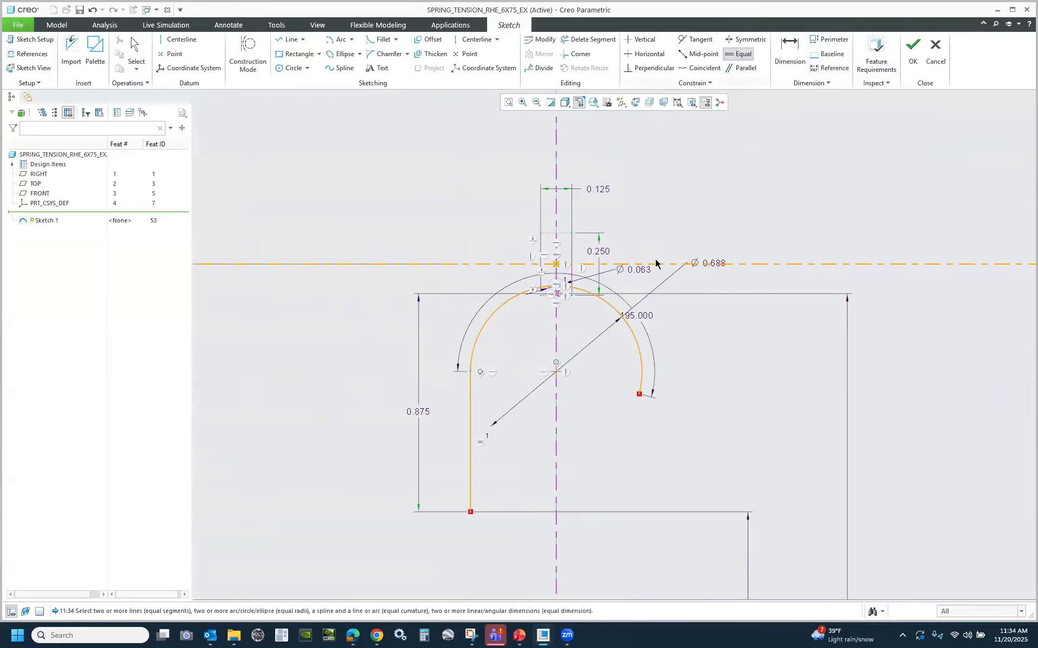
scroll(675, 265, "up", 8)
scroll(664, 394, "down", 3)
scroll(710, 522, "down", 4)
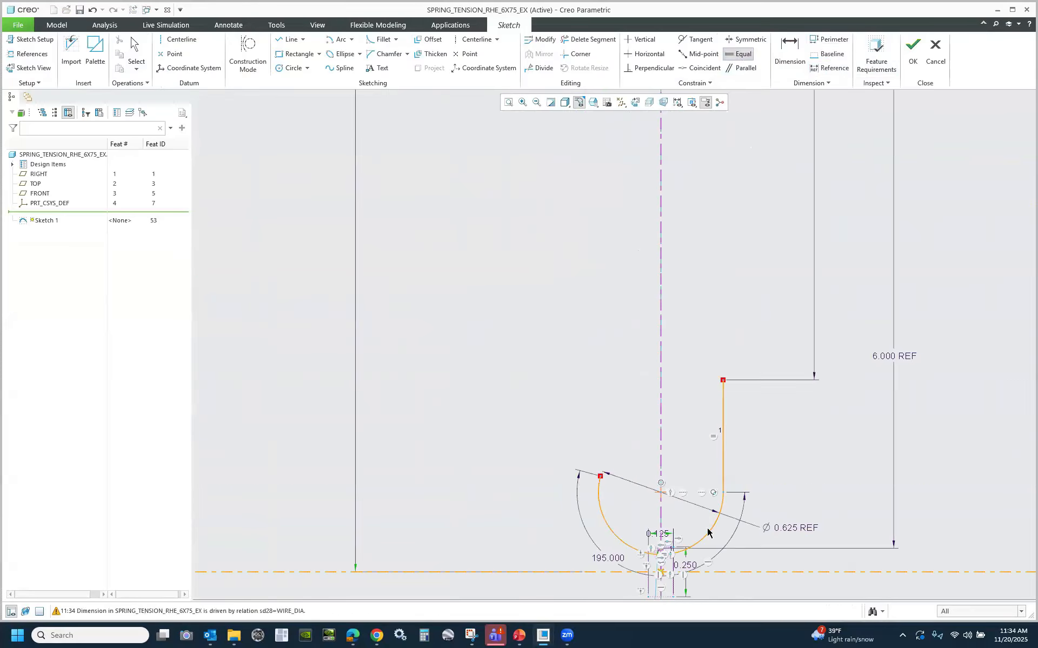
left_click(707, 533)
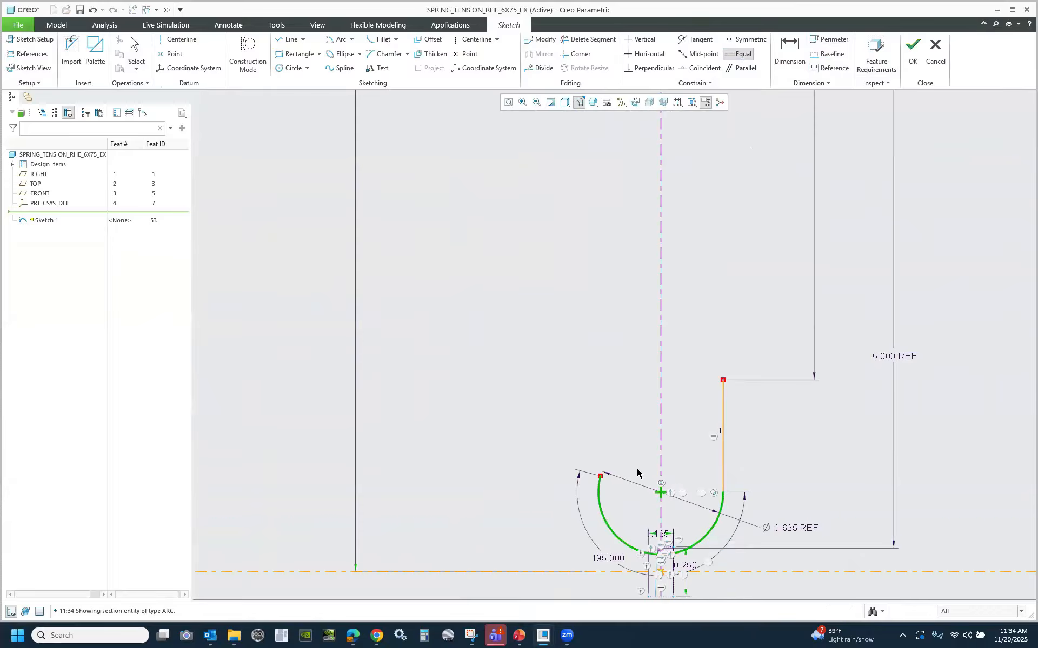
scroll(663, 192, "up", 5)
scroll(648, 138, "down", 6)
left_click(642, 134)
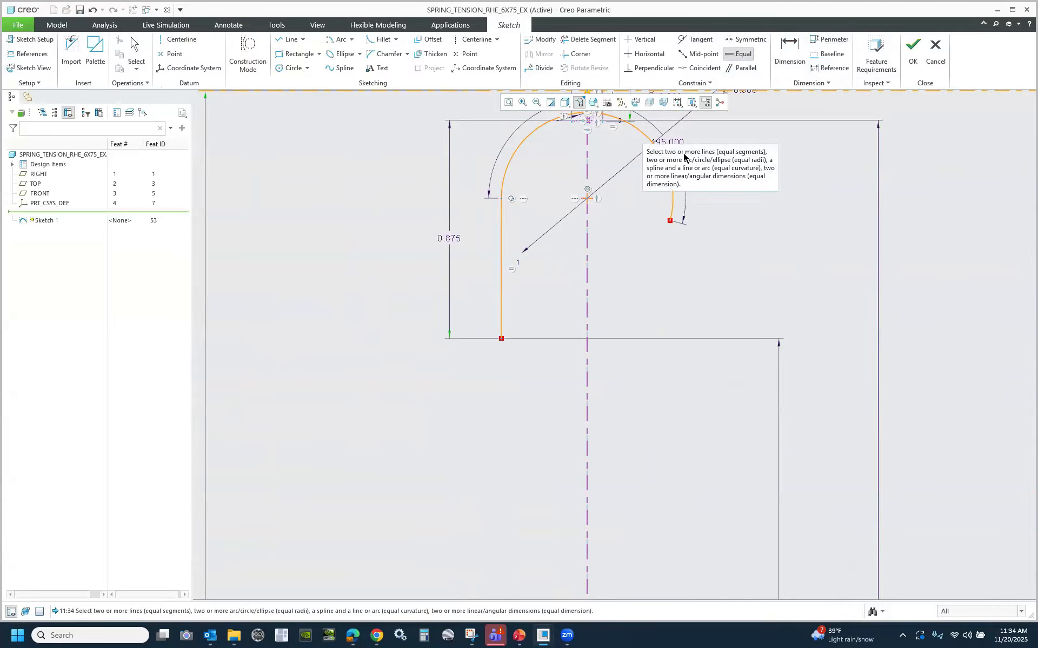
middle_click(630, 141)
middle_click(609, 129)
scroll(616, 156, "up", 6)
scroll(619, 330, "down", 5)
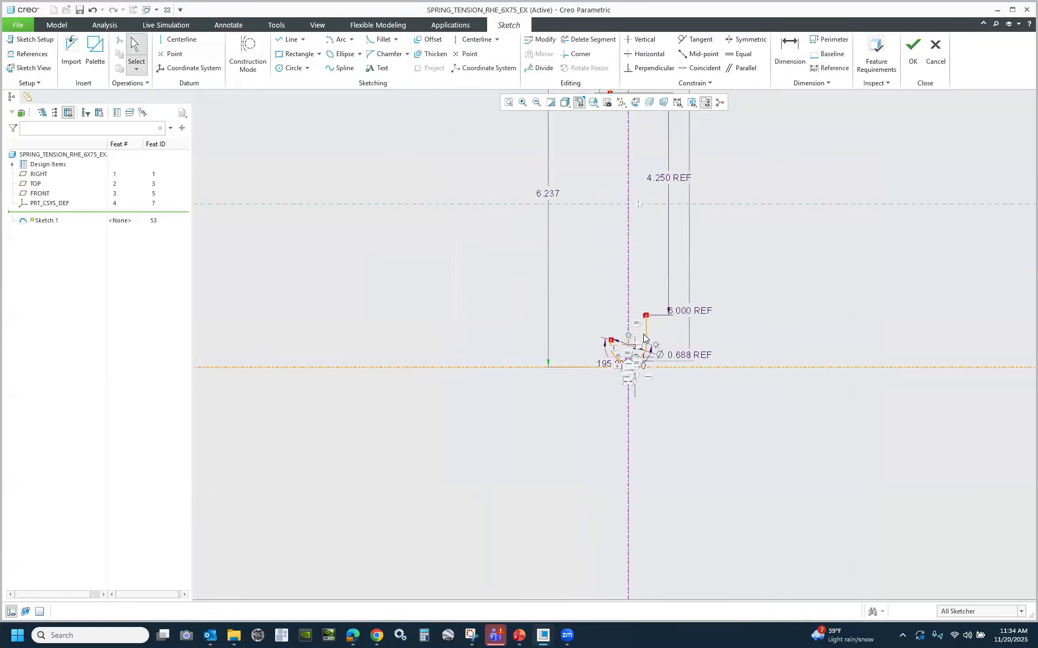
Accept the edited Sketch 1 and inspect where the lower hook line meets the cylinder's end edge.
left_click(912, 51)
scroll(717, 215, "down", 5)
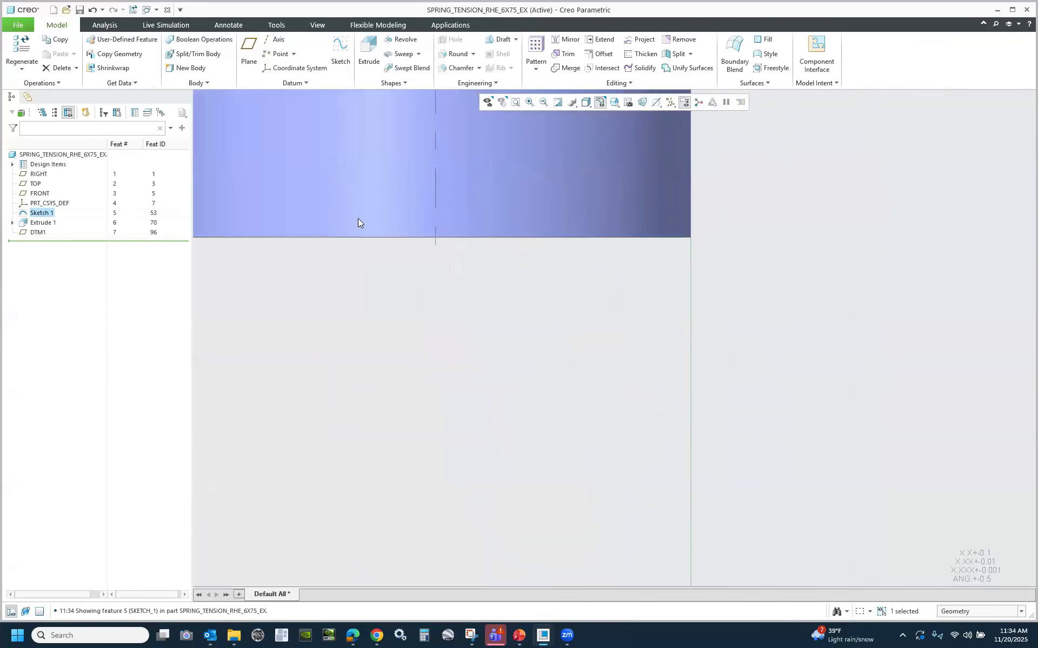
scroll(596, 274, "up", 7)
left_click(156, 10)
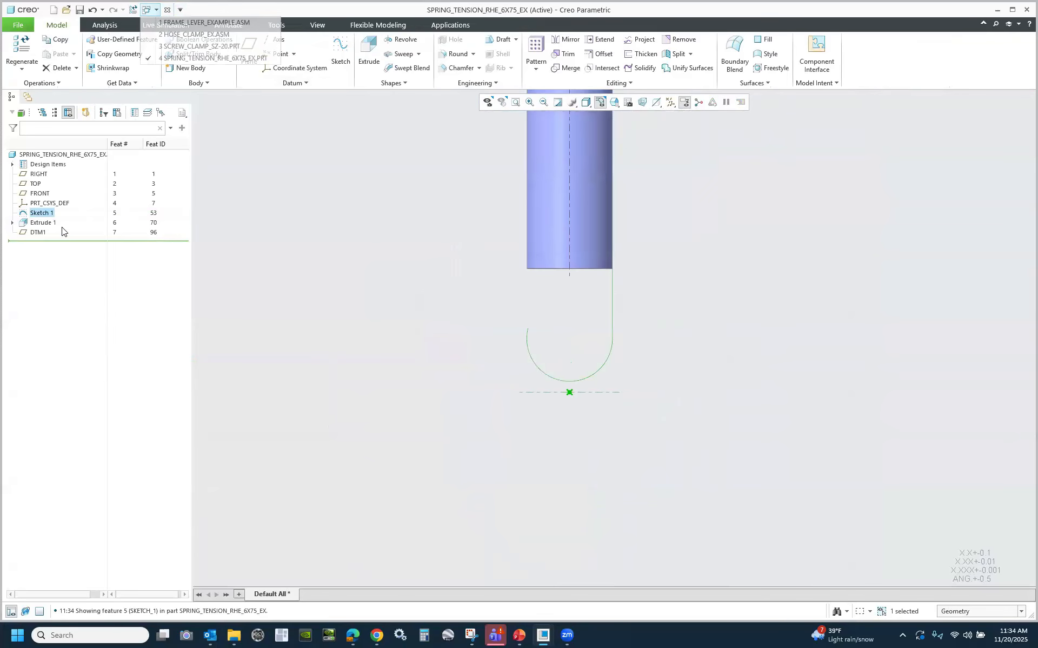
Delete datum plane DTM1 from the model.
left_click(41, 232)
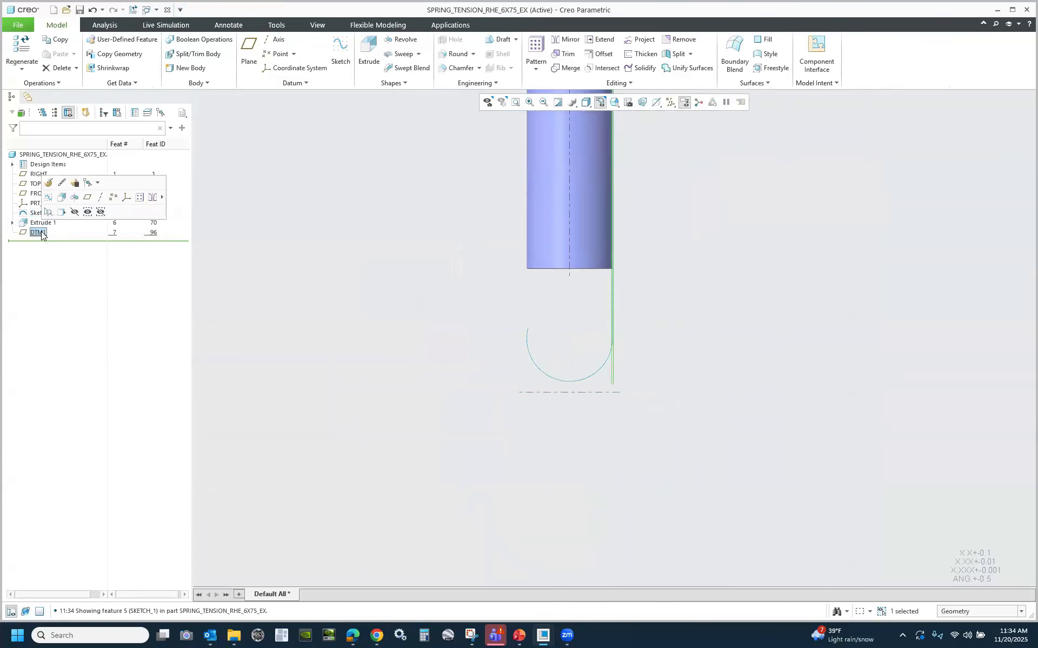
key("Delete")
left_click(550, 342)
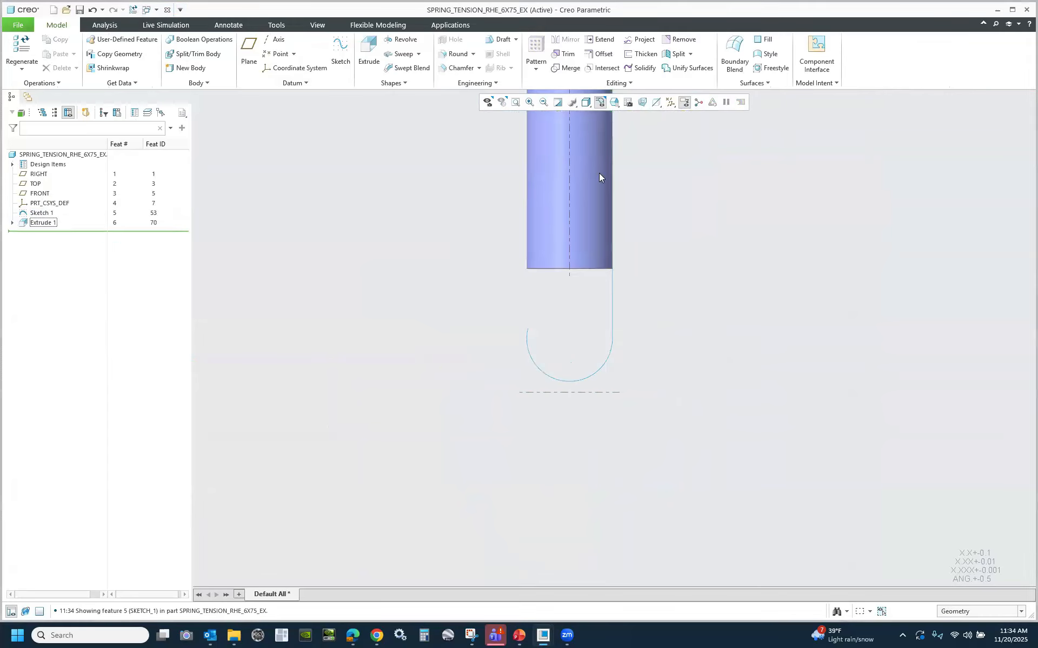
Set the standard orientation and start a Wrap feature on the cylindrical quilt, defining a new sketch for it.
left_click(618, 104)
left_click(623, 113)
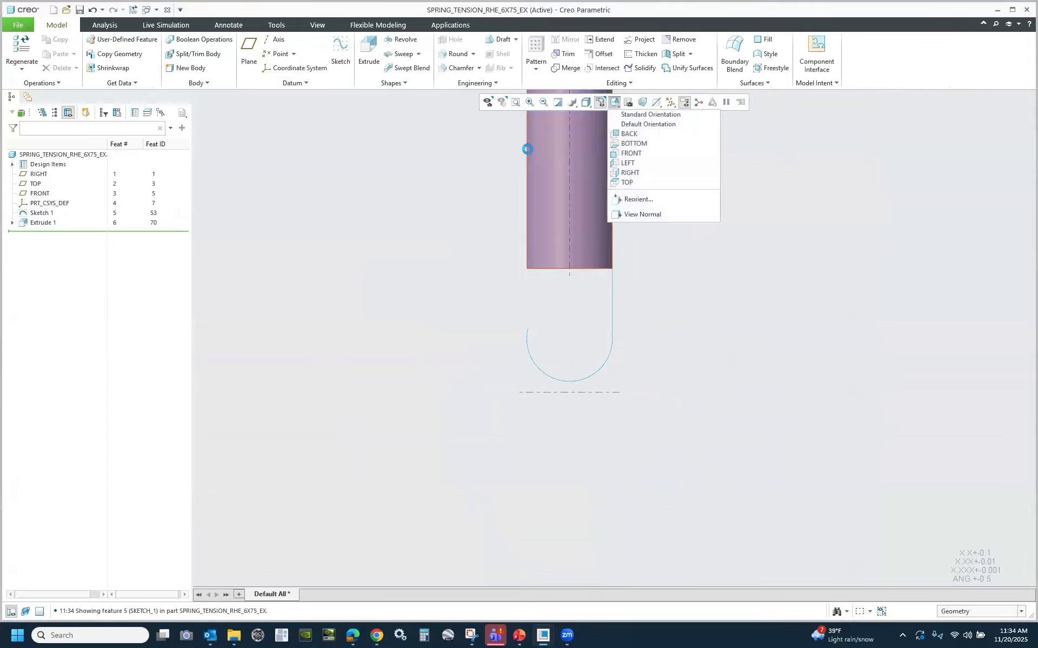
left_click(629, 83)
left_click(549, 96)
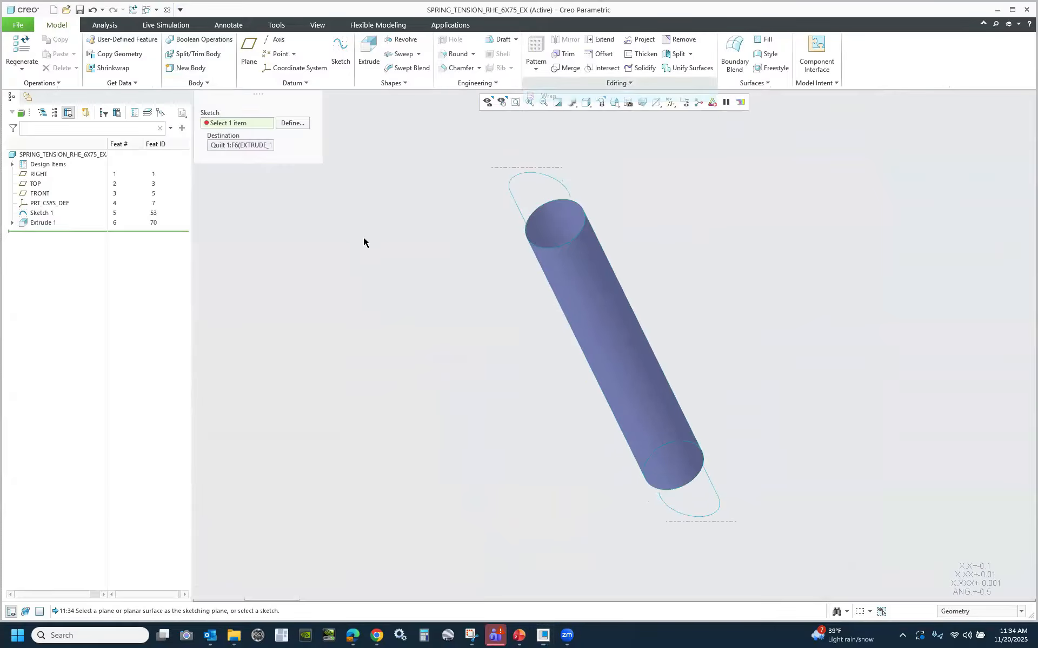
left_click(293, 123)
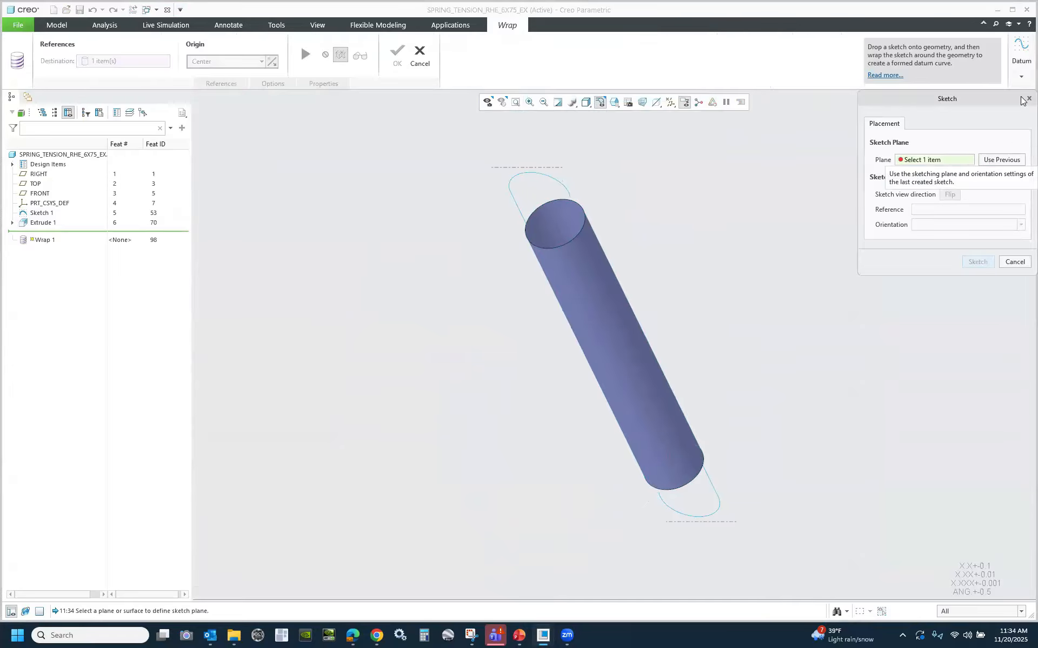
Create a datum plane for the wrap sketch through the vertex where the lower hook line meets the cylinder, referenced to RIGHT.
left_click(1021, 77)
left_click(1005, 113)
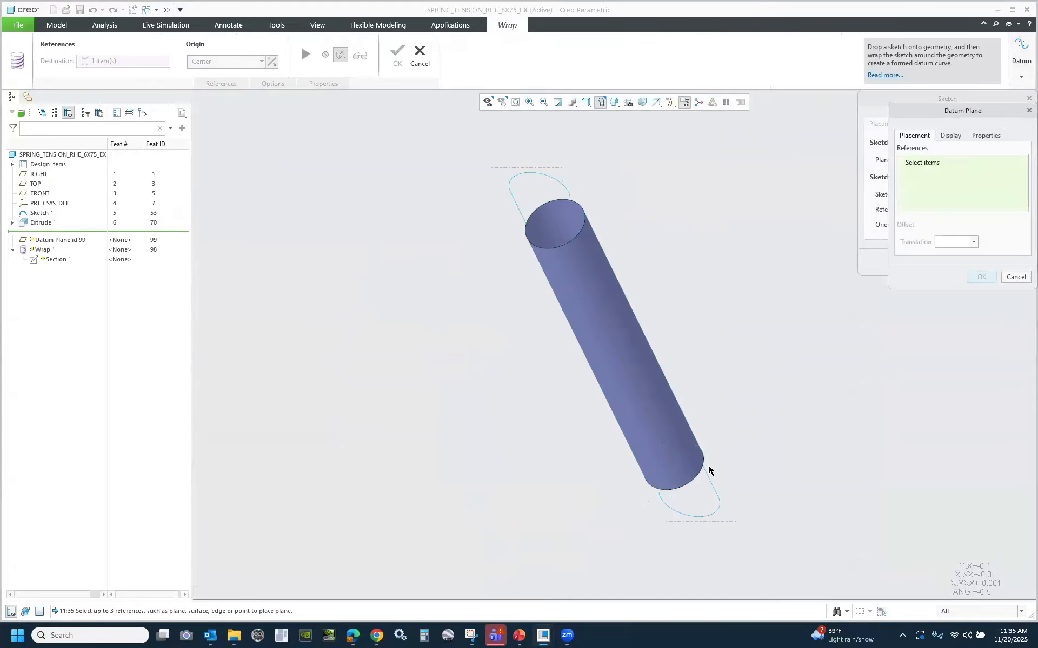
scroll(689, 463, "up", 5)
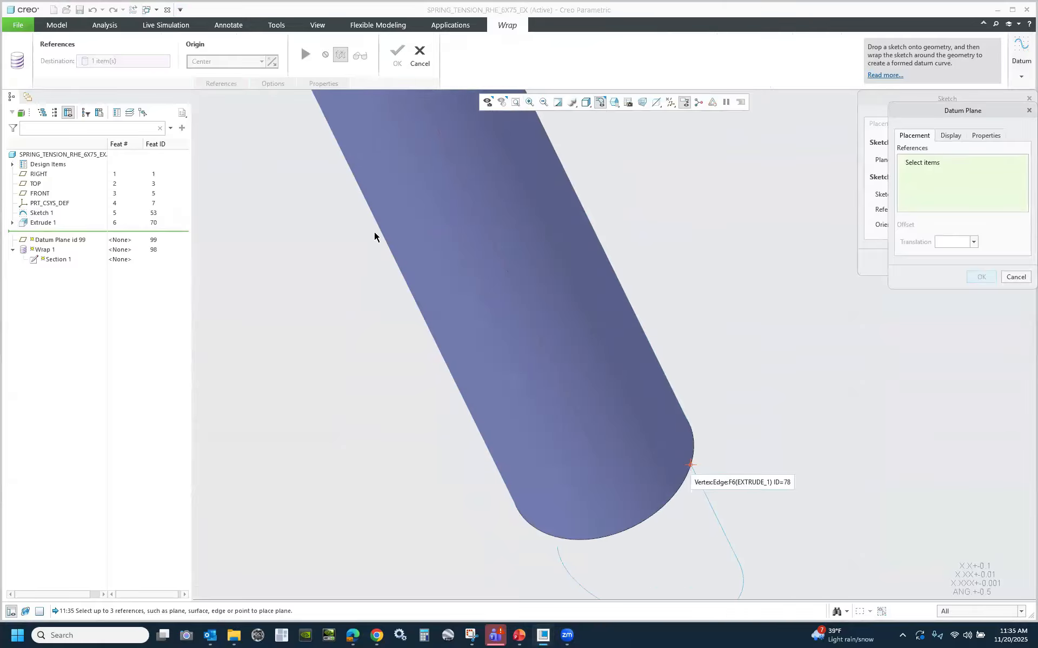
left_click(40, 176, "ctrl")
left_click(980, 278)
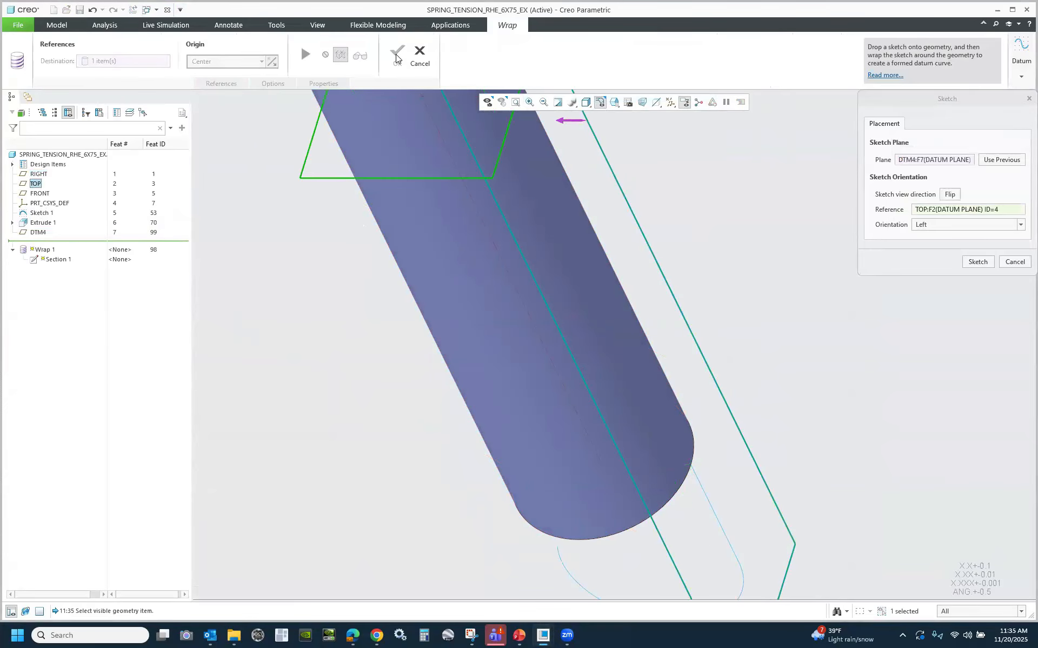
Enter the wrap sketch on the new datum plane and change the TOP reference's orientation so the cylinder stands vertically.
left_click(978, 261)
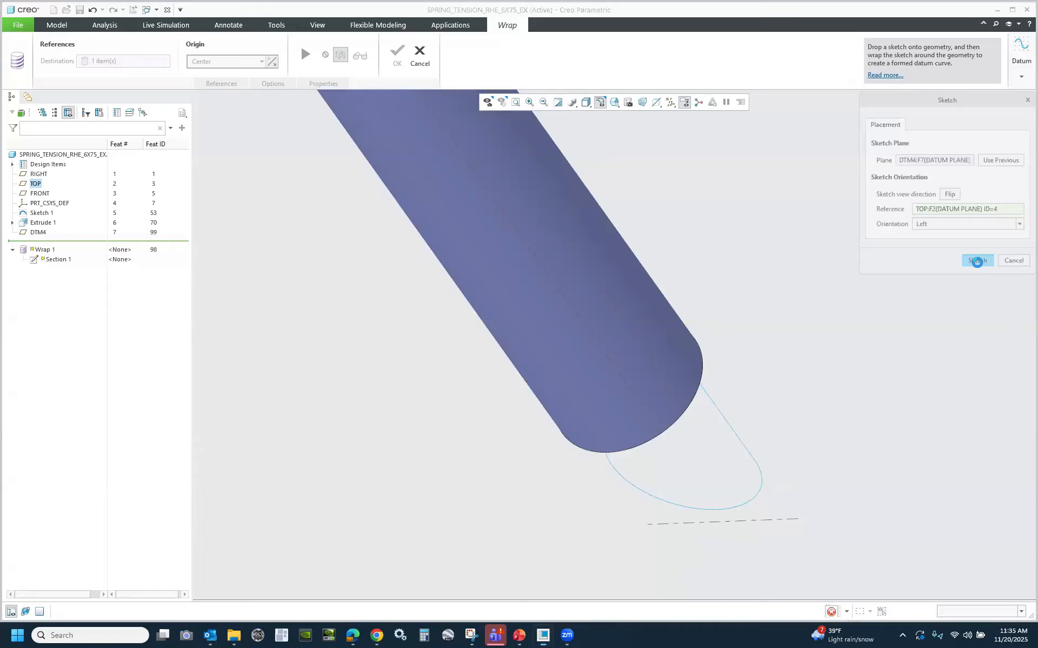
left_click(36, 43)
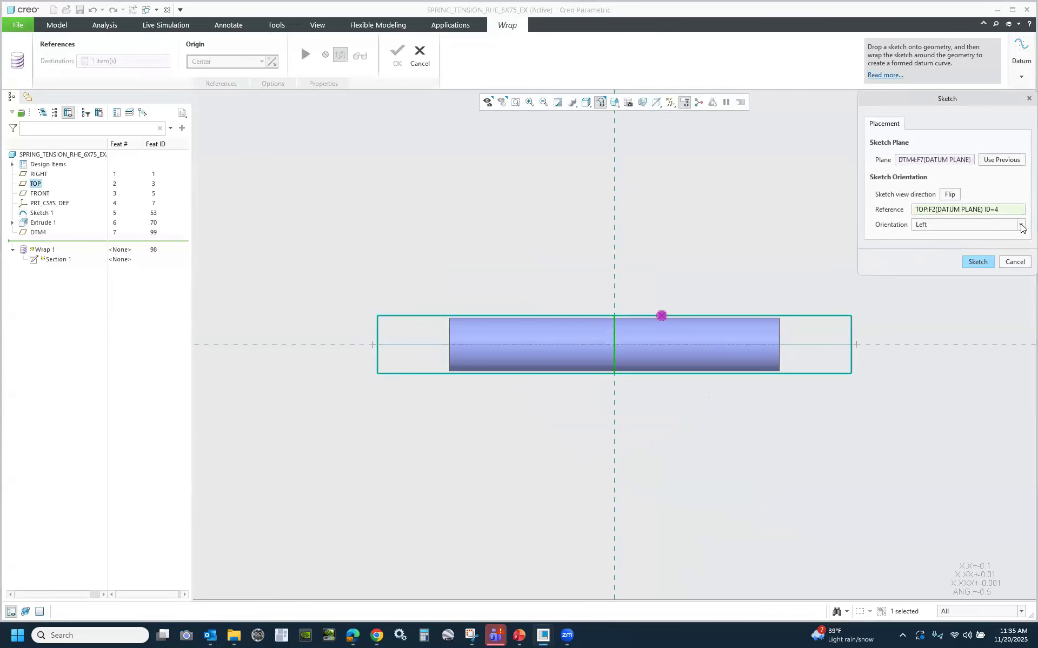
left_click(1021, 227)
left_click(924, 236)
left_click(976, 263)
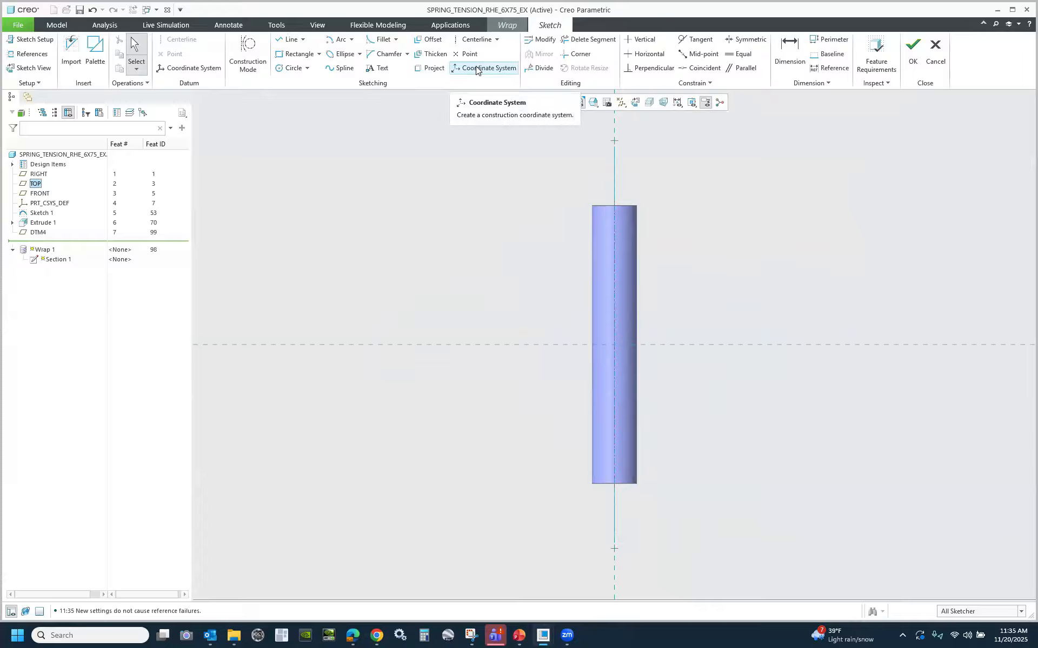
Add the cylinder's end edges as references for the wrap sketch.
left_click(33, 54)
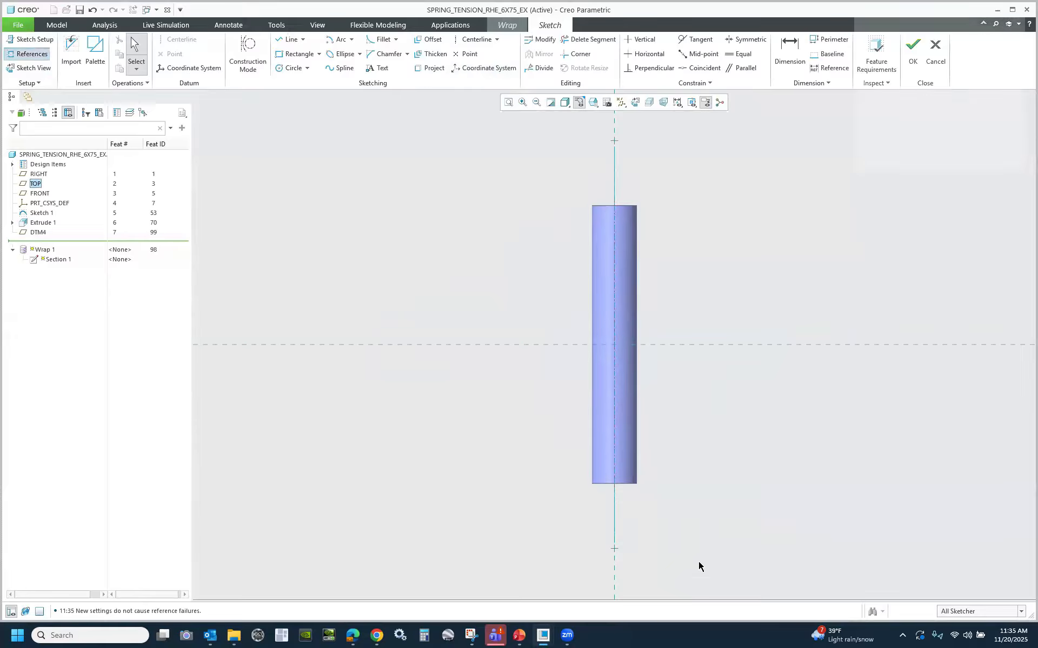
left_click(633, 209)
left_click(1018, 170)
Place a sketch coordinate system at the middle of the cylinder's lower edge and constrain its axis vertical.
left_click(475, 69)
left_click(615, 482)
middle_click(698, 467)
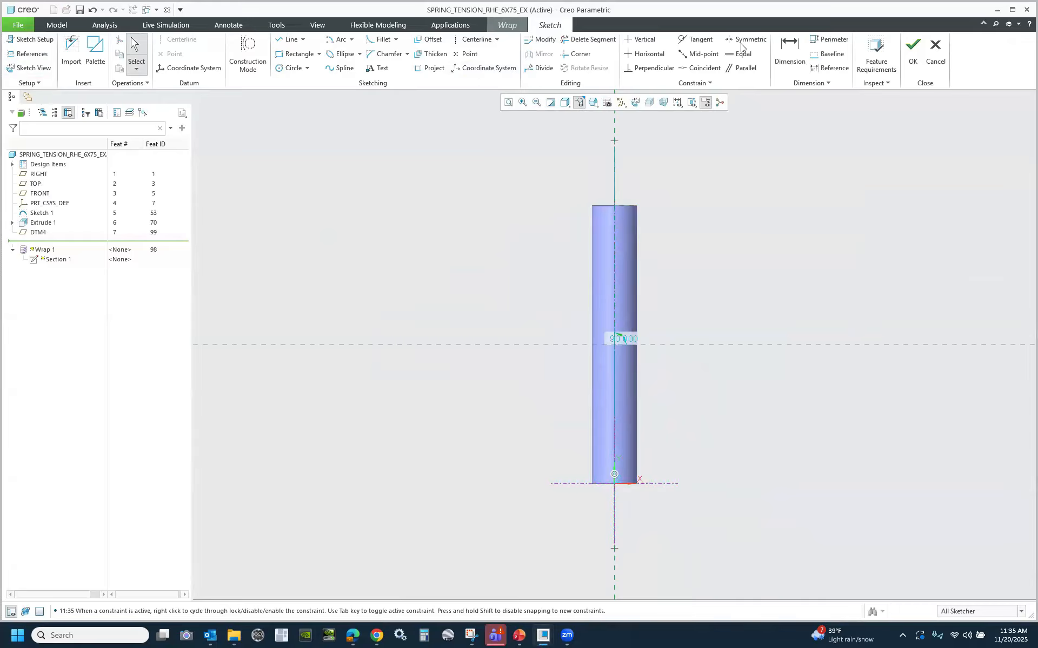
left_click(641, 39)
left_click(615, 440)
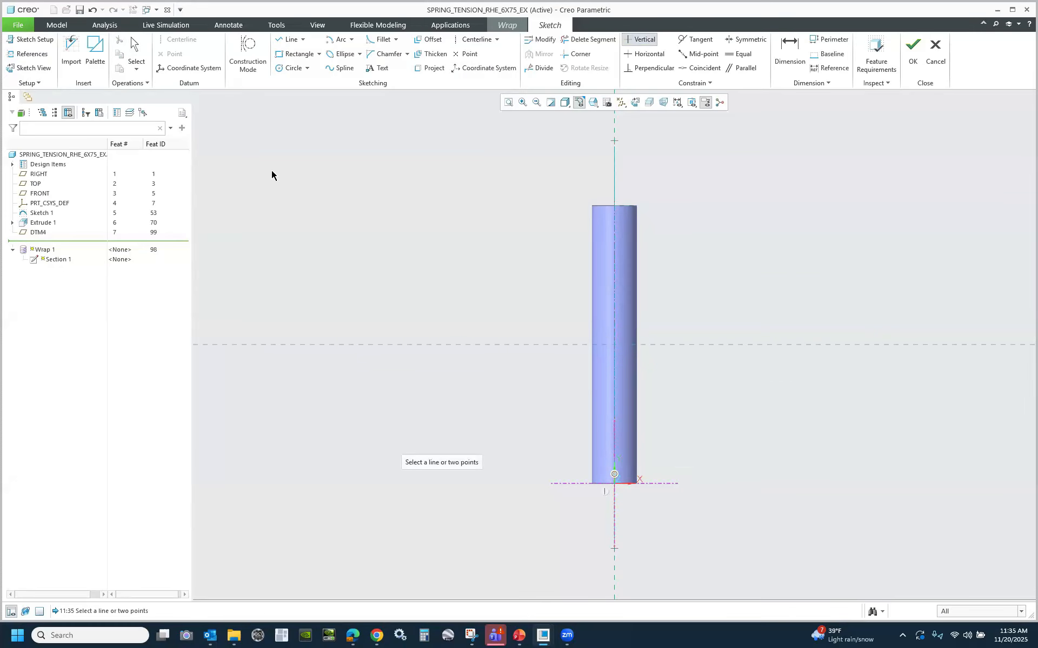
Sketch a point level with the cylinder's upper edge, about 5.900 to the right of the vertical axis.
left_click(466, 54)
scroll(316, 258, "down", 3)
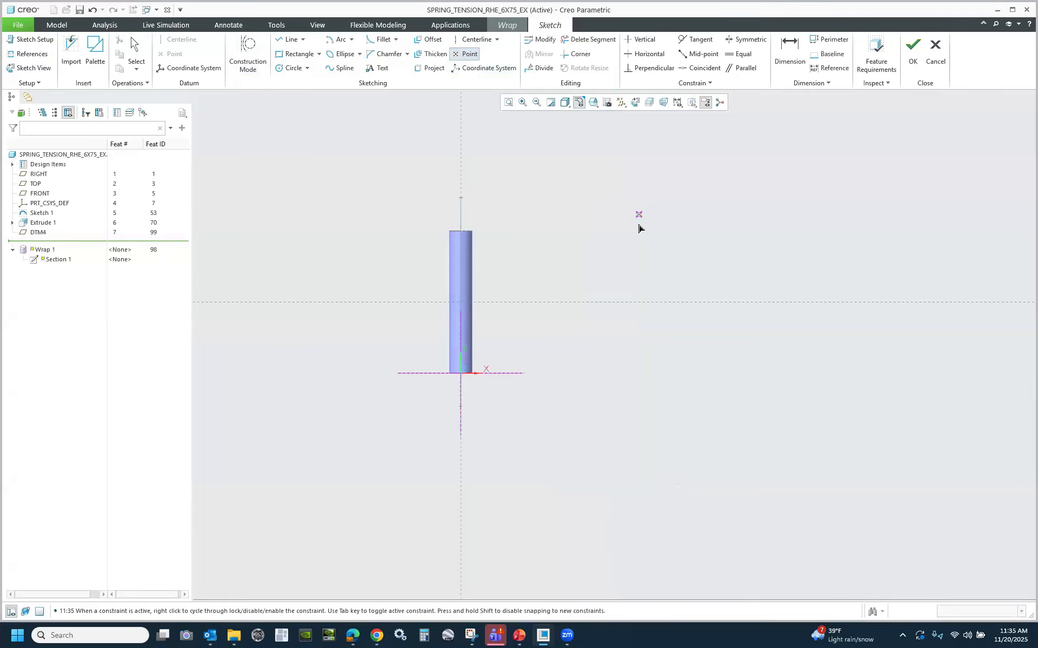
left_click(658, 231)
middle_click(516, 188)
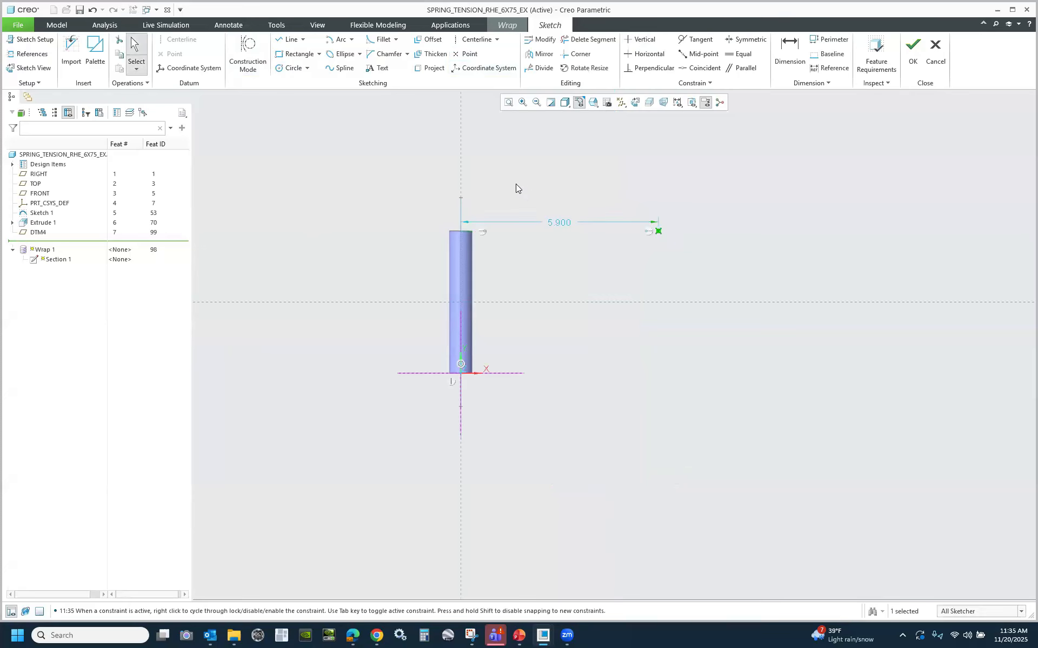
left_click(561, 229)
Sketch an arc of about 0.421 radius ending at the sketched point, with its centre level with that point.
left_click(351, 39)
left_click(353, 53)
scroll(679, 232, "down", 7)
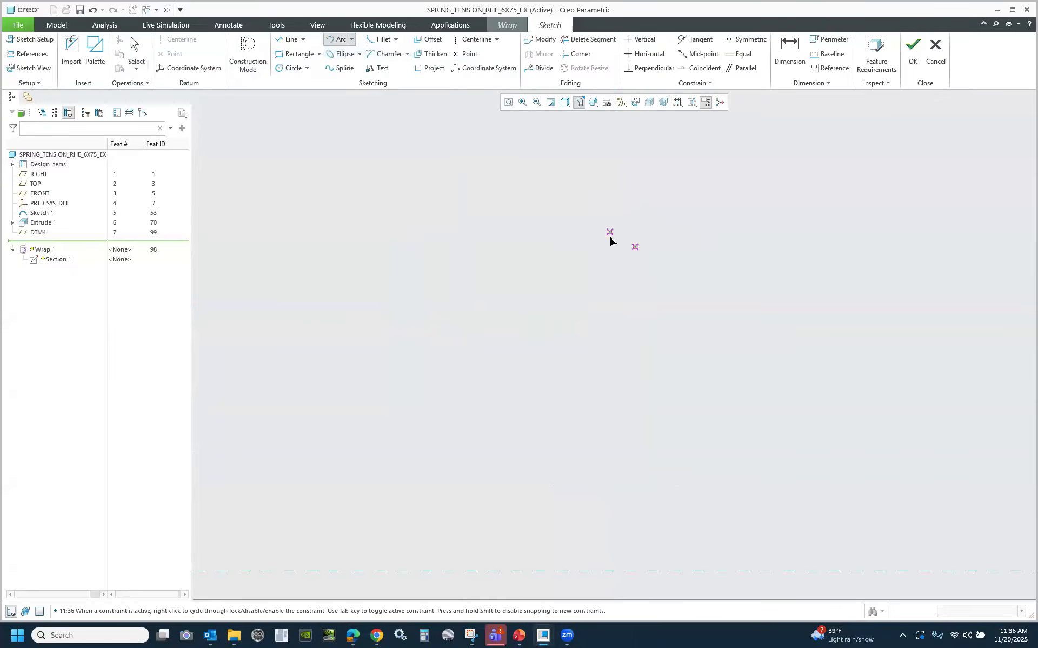
left_click(568, 294)
left_click(584, 290)
Sketch an arc of about 0.522 radius from the coordinate system origin, with its centre on the cylinder's lower edge line.
scroll(711, 239, "up", 1)
scroll(711, 238, "down", 1)
scroll(829, 243, "up", 7)
scroll(627, 406, "down", 4)
scroll(581, 327, "down", 3)
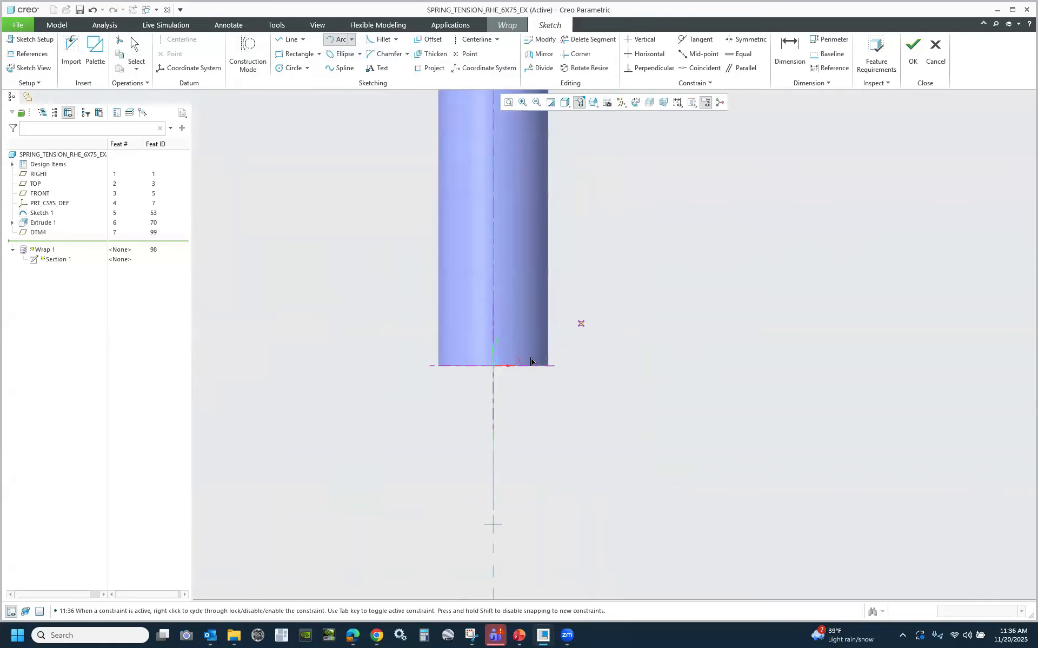
left_click(599, 286)
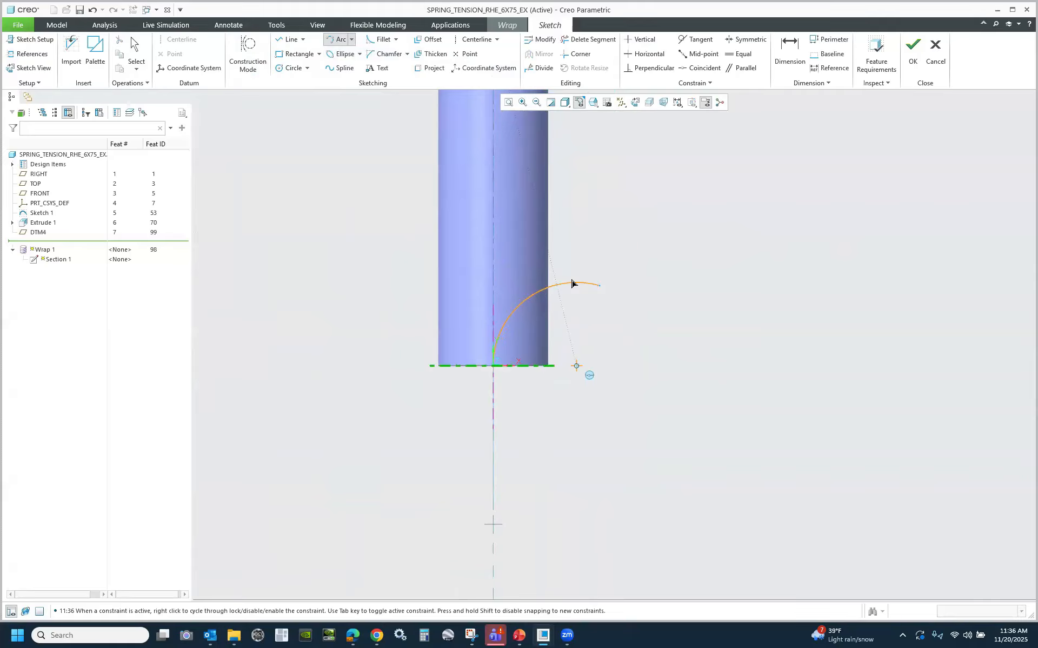
left_click(602, 279)
Connect the free ends of the lower and upper arcs with a straight line.
scroll(491, 394, "up", 3)
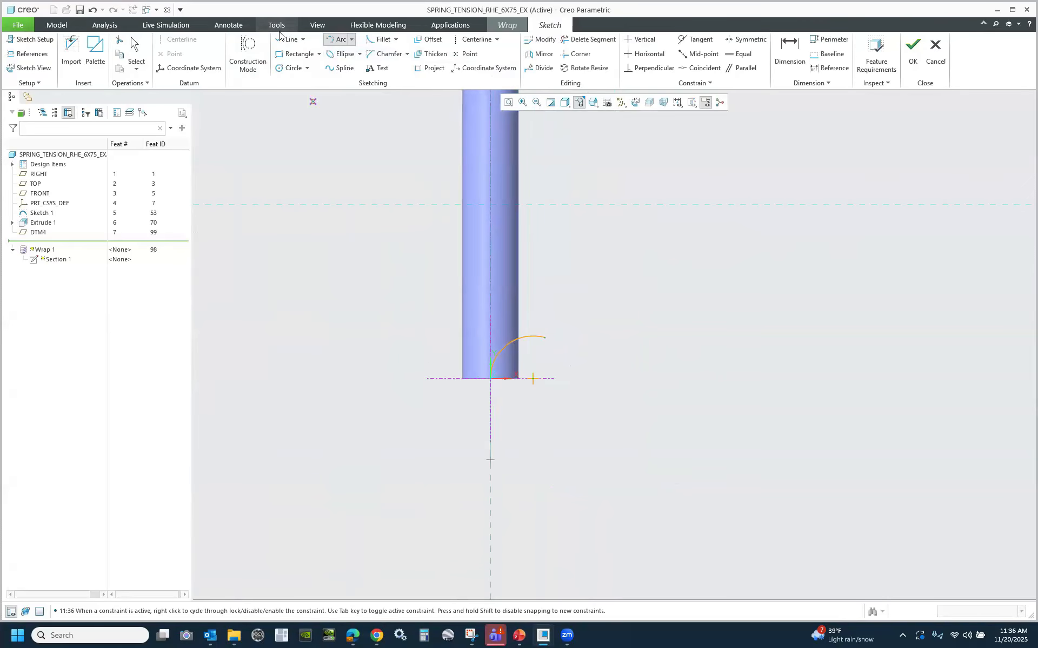
left_click(290, 39)
left_click(546, 337)
scroll(401, 376, "up", 3)
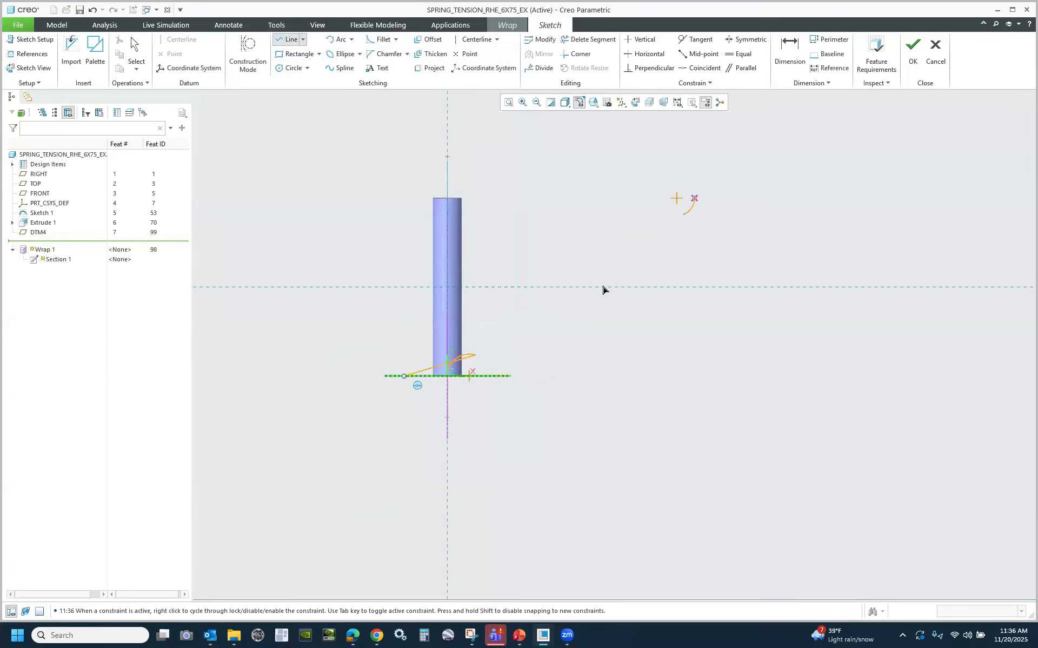
left_click(684, 213)
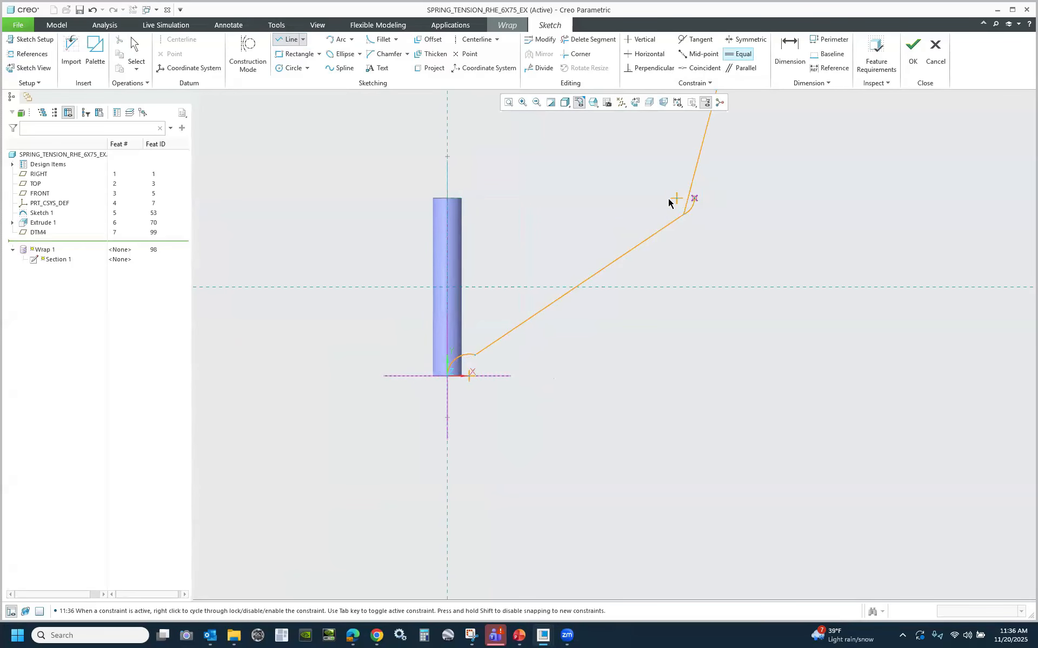
Apply an Equal constraint between the upper and lower arcs of the wrap sketch.
scroll(668, 200, "down", 4)
left_click(734, 217)
scroll(812, 193, "up", 3)
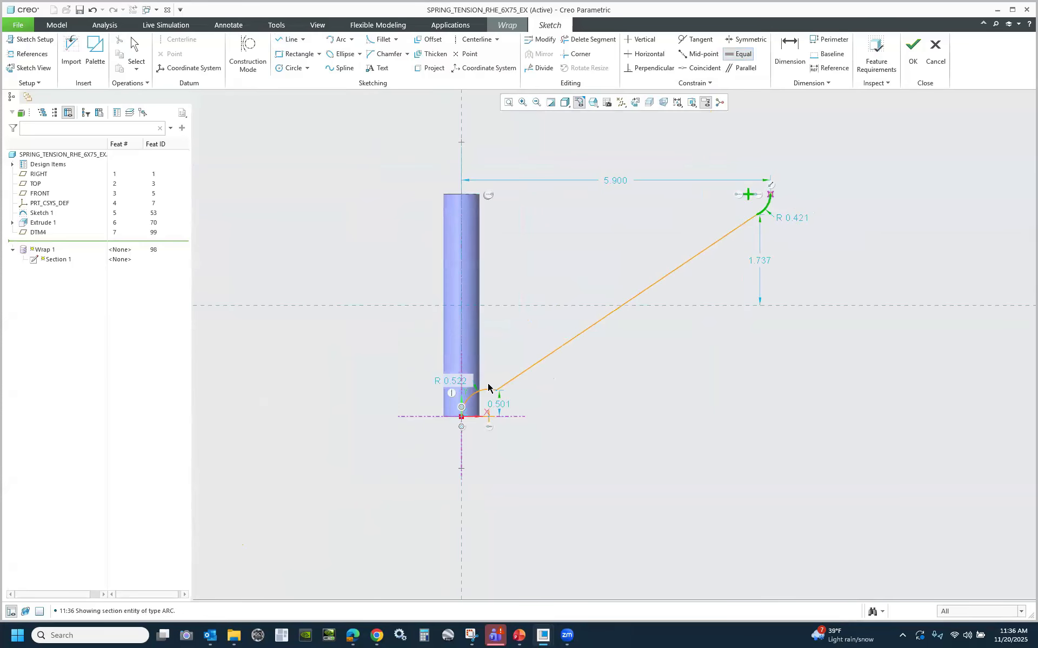
left_click(490, 391)
Make the slanted line tangent to the upper arc and to the lower arc.
left_click(700, 39)
scroll(778, 197, "down", 3)
left_click(718, 255)
left_click(641, 311)
scroll(815, 202, "up", 3)
scroll(446, 443, "down", 3)
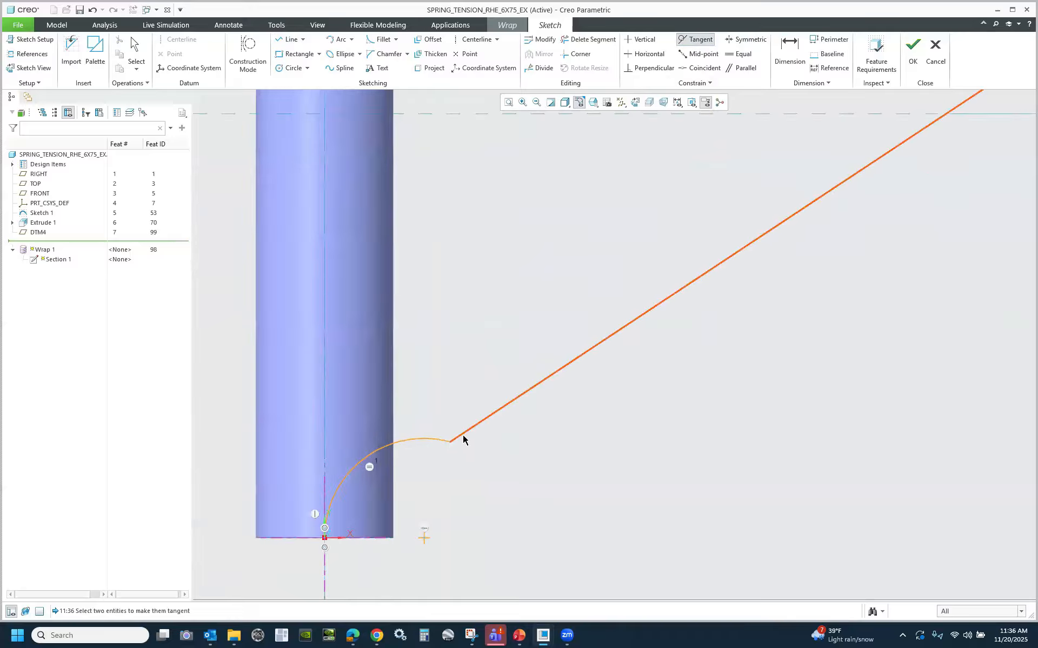
left_click(445, 443)
left_click(461, 431)
scroll(462, 433, "up", 3)
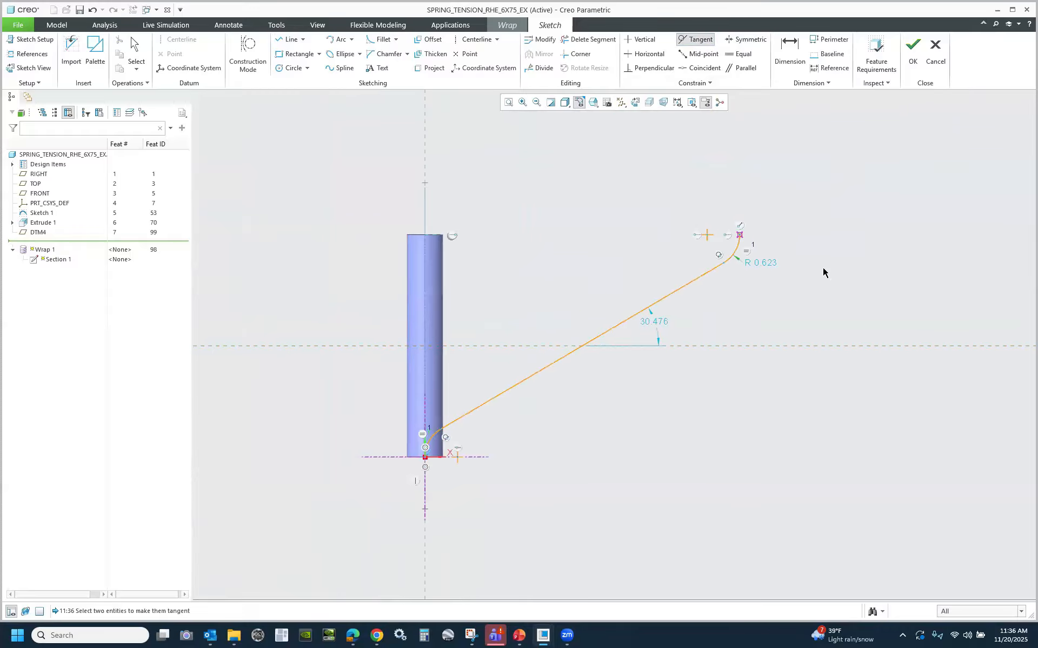
middle_click(757, 262)
Add the sketch relation sd2=WIRE_DIA*2 to drive the arc radius, inserting the WIRE_DIA parameter.
scroll(757, 262, "down", 1)
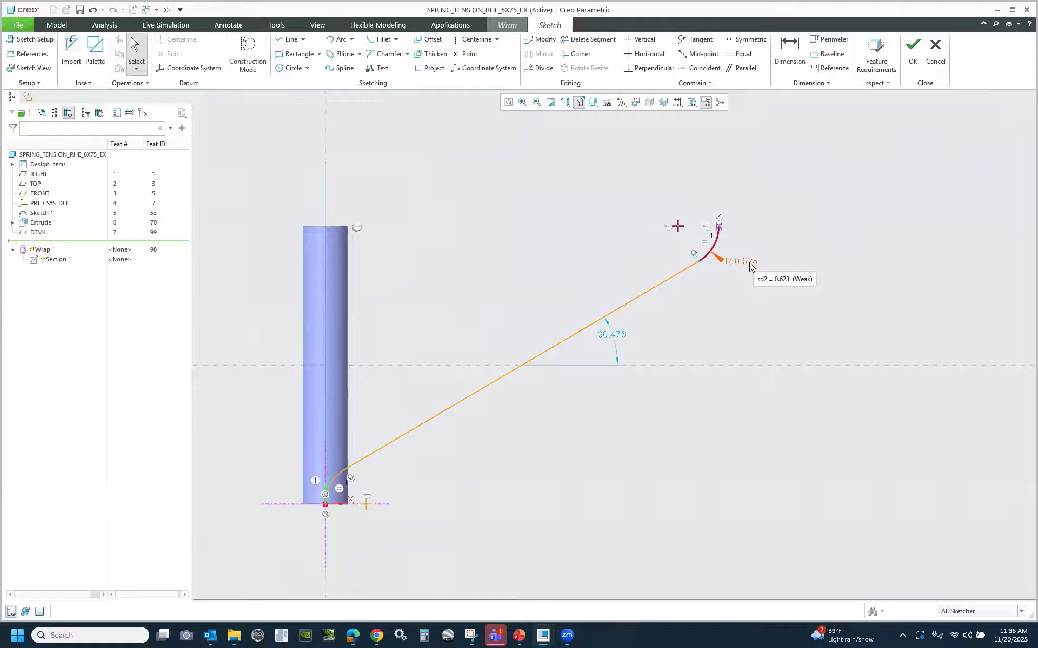
left_click(275, 26)
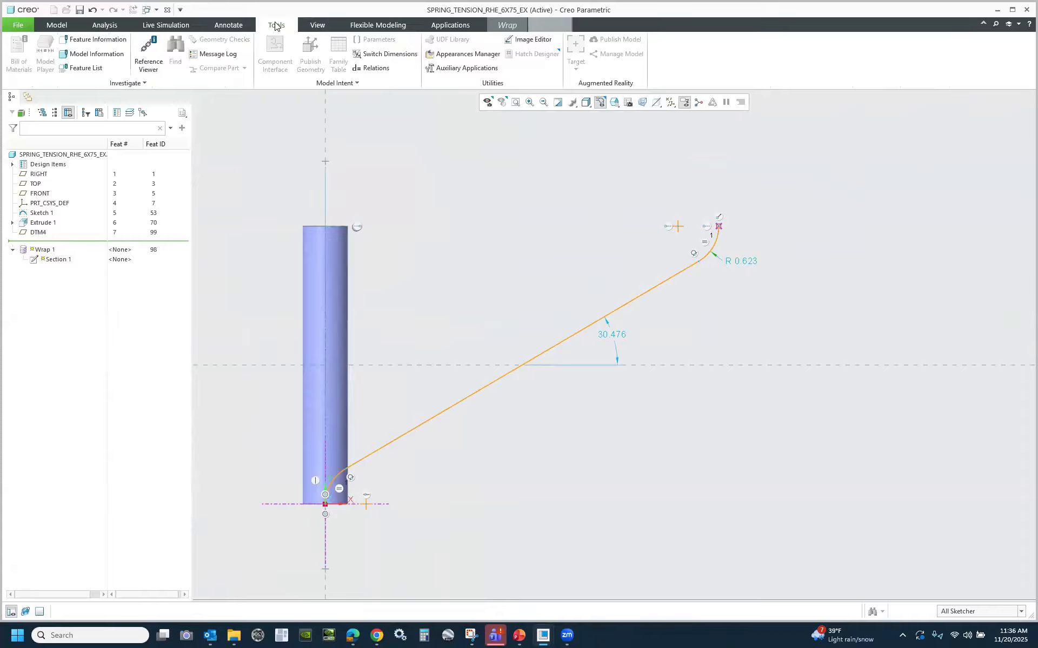
left_click(373, 67)
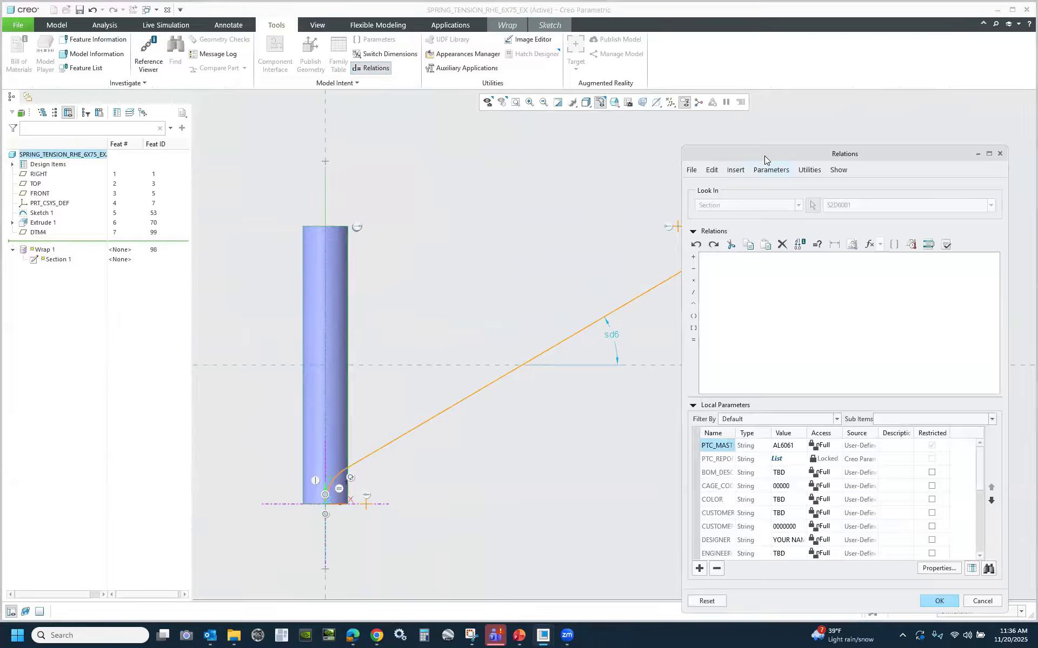
left_click(735, 261)
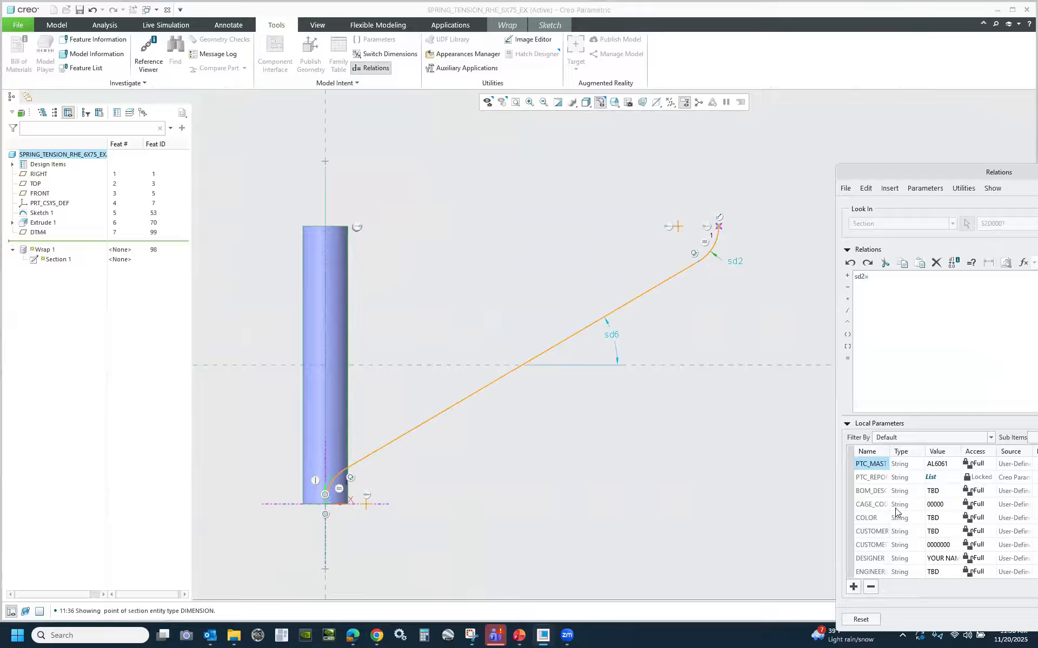
scroll(897, 513, "down", 5)
right_click(876, 545)
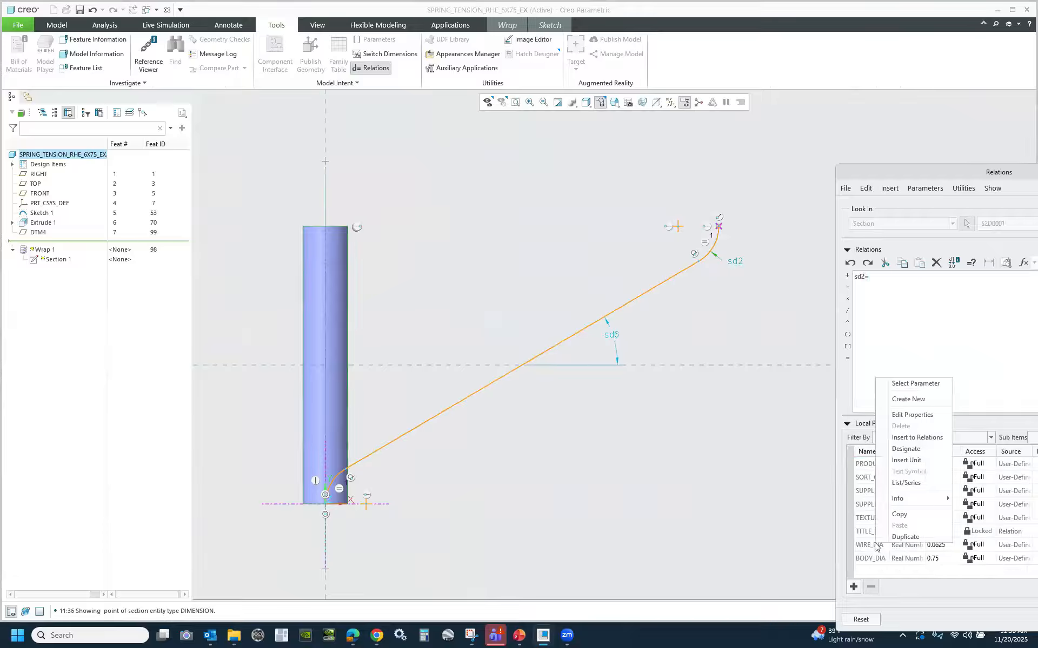
left_click(918, 439)
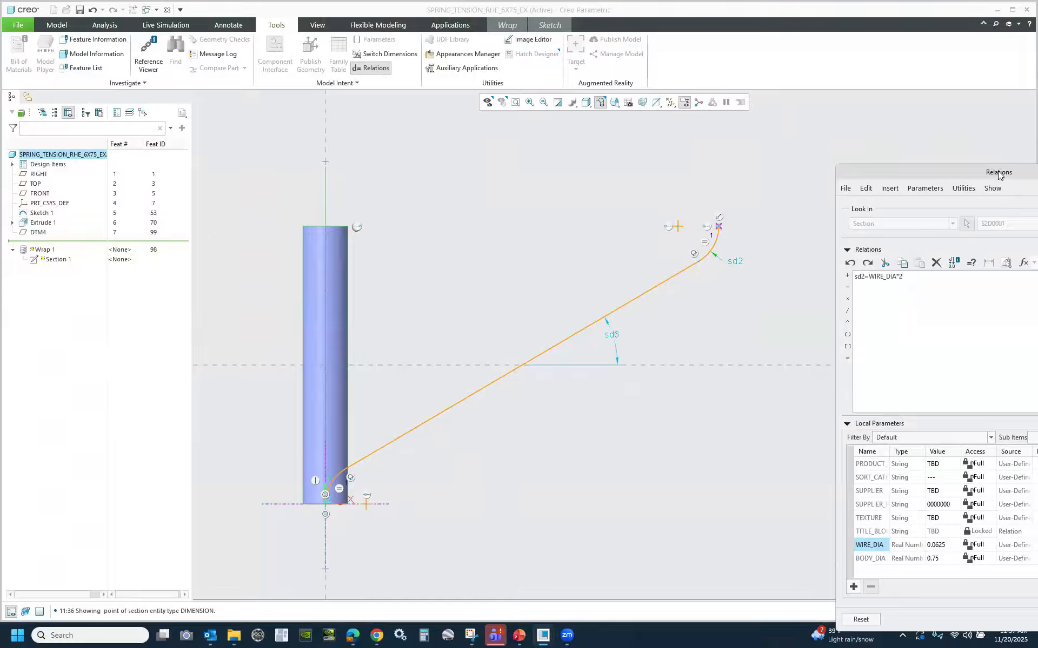
left_click_drag(998, 174, 764, 173)
left_click(862, 619)
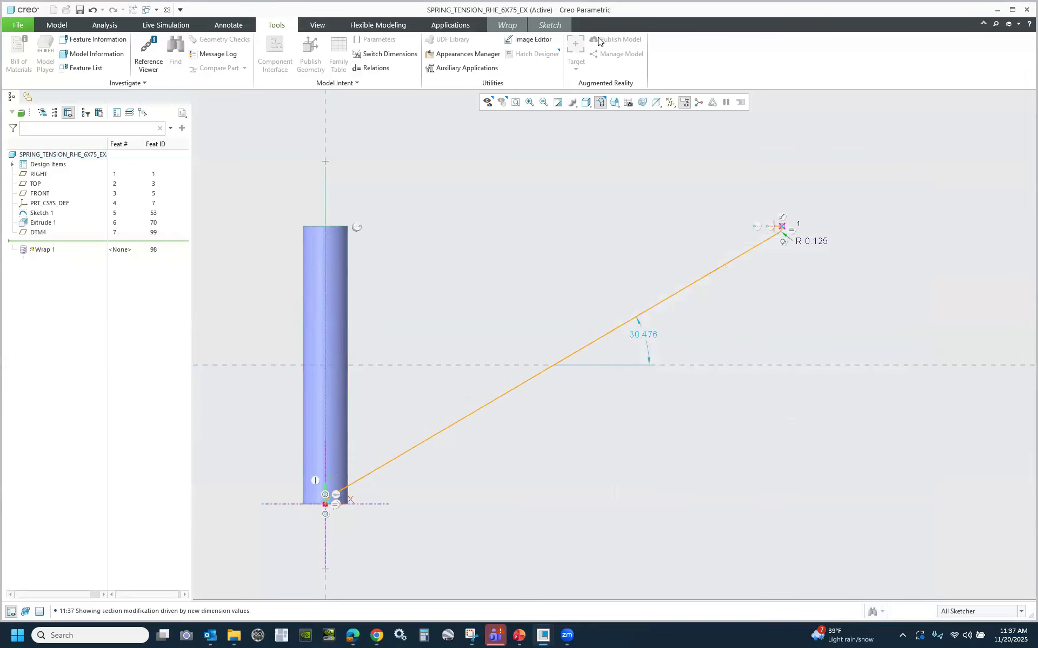
Dimension the horizontal distance from the vertical axis to the upper arc's endpoint, keep its value, and accept the wrap sketch.
left_click(550, 25)
left_click(781, 58)
left_click(326, 149)
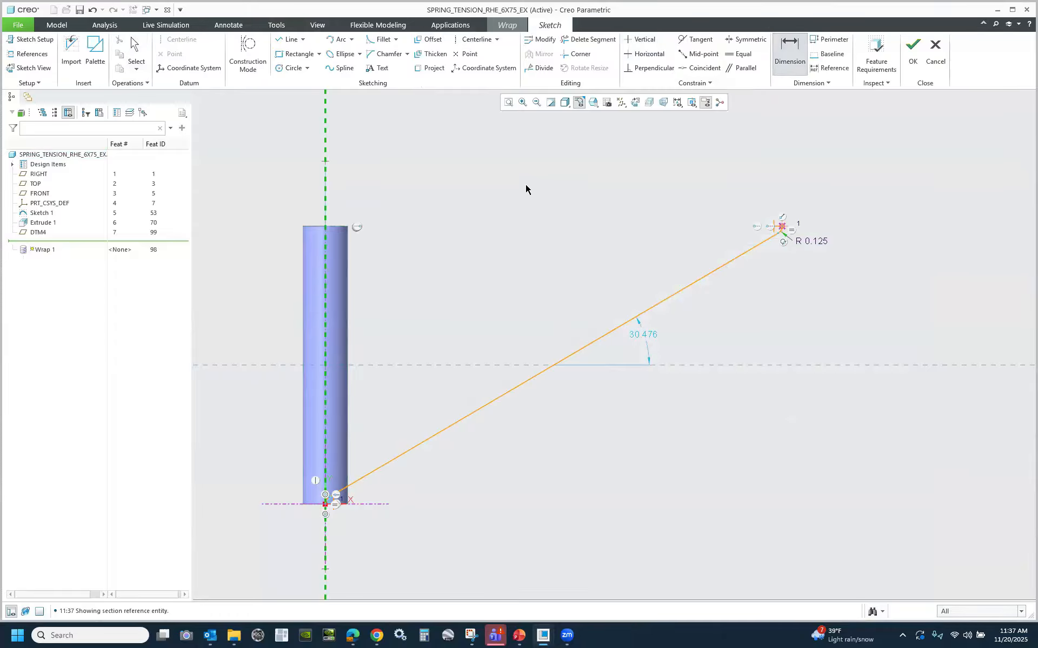
middle_click(565, 170)
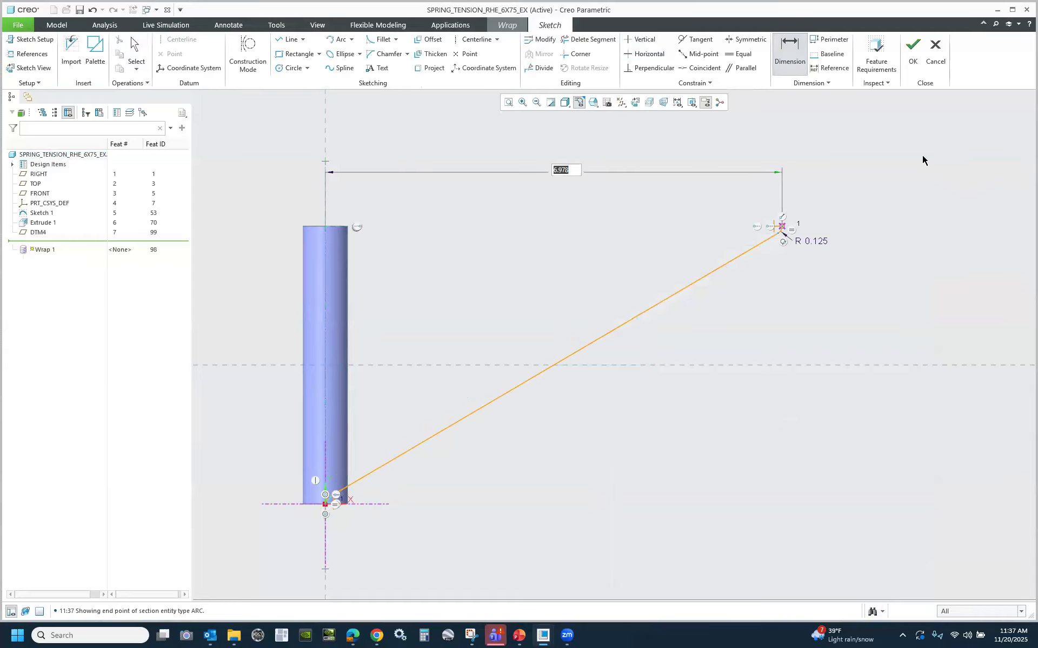
key("Return")
left_click(913, 55)
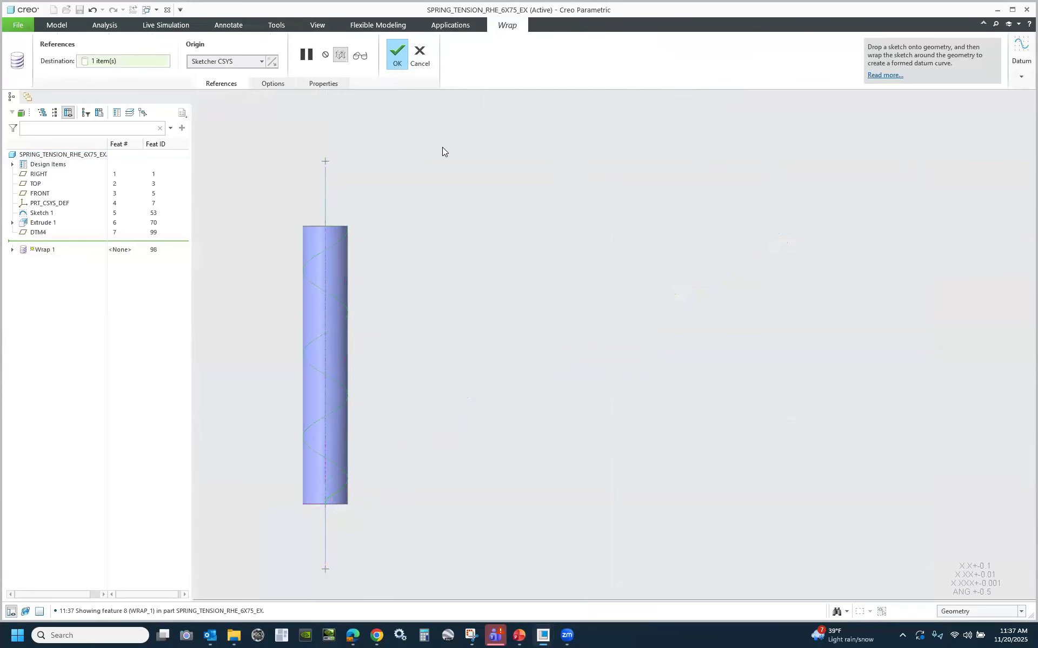
Accept the wrap feature and display the dimensions of the cylindrical surface extrude.
middle_click(442, 147)
left_click(45, 223)
left_click(47, 174)
middle_click_drag(385, 253, 386, 335)
scroll(230, 273, "down", 3)
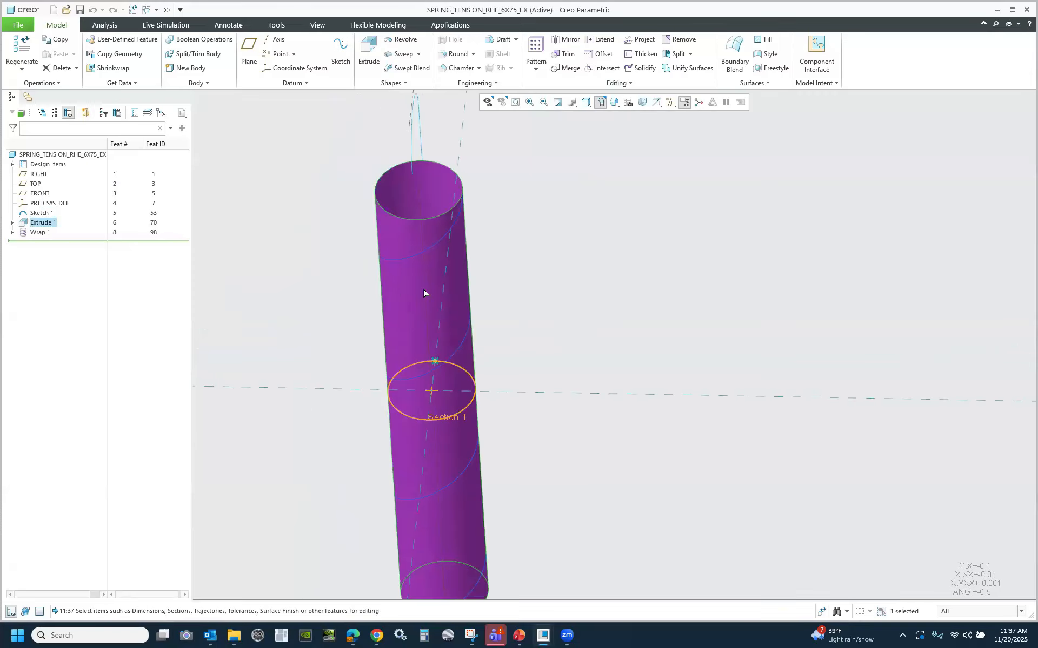
middle_click_drag(424, 294, 424, 290)
scroll(301, 292, "up", 3)
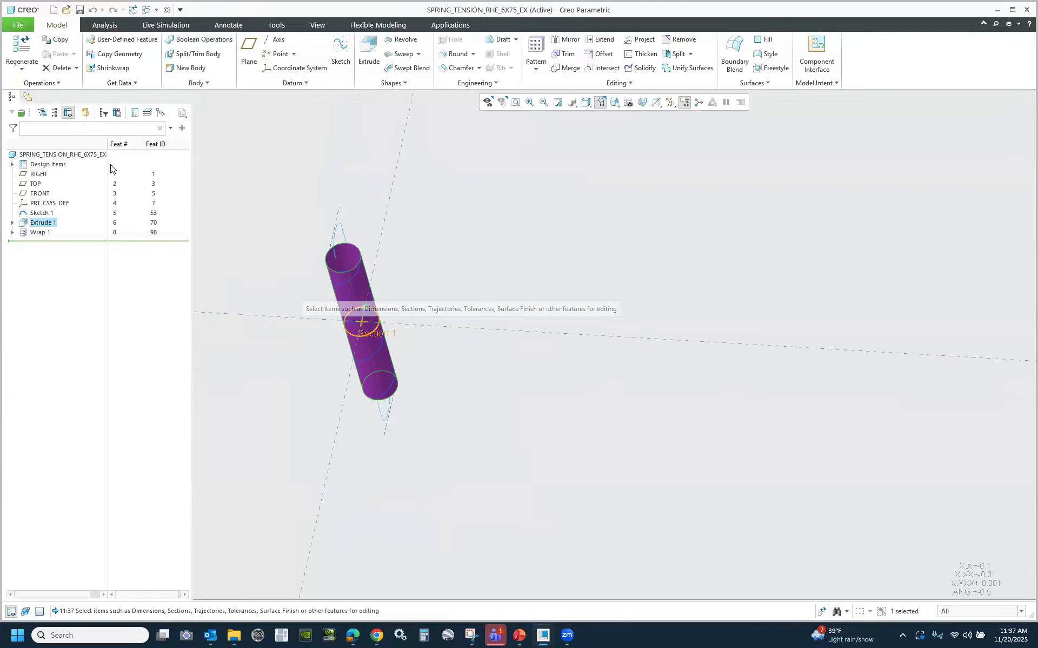
Open the cylindrical extrude's section sketch, inspect the circle's diameter dimension, and exit without changing it.
right_click(52, 222)
left_click(57, 174)
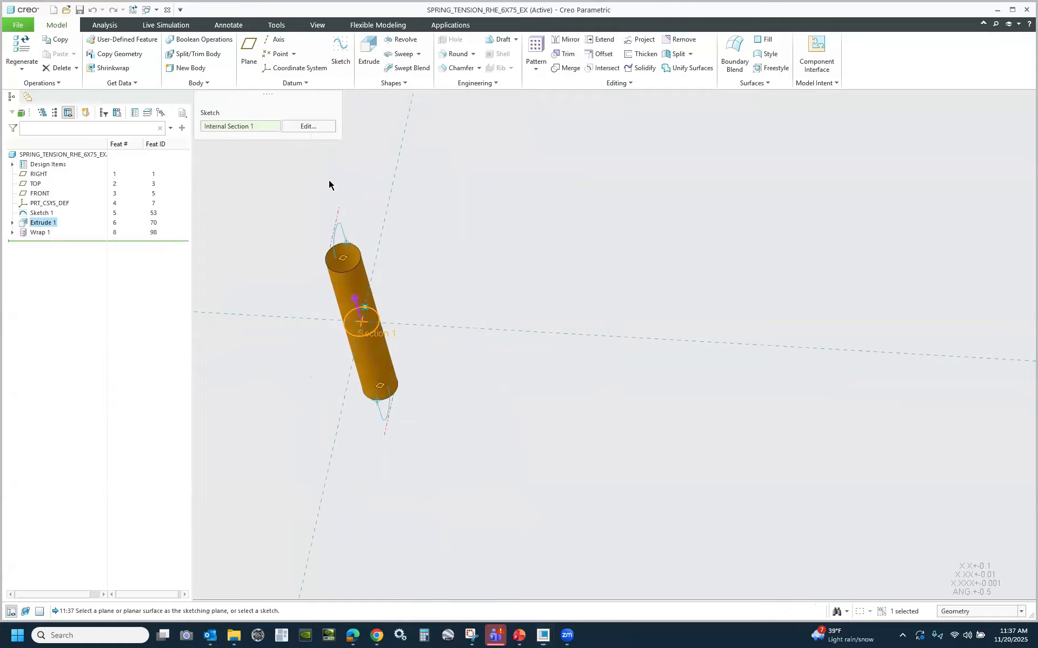
left_click(306, 127)
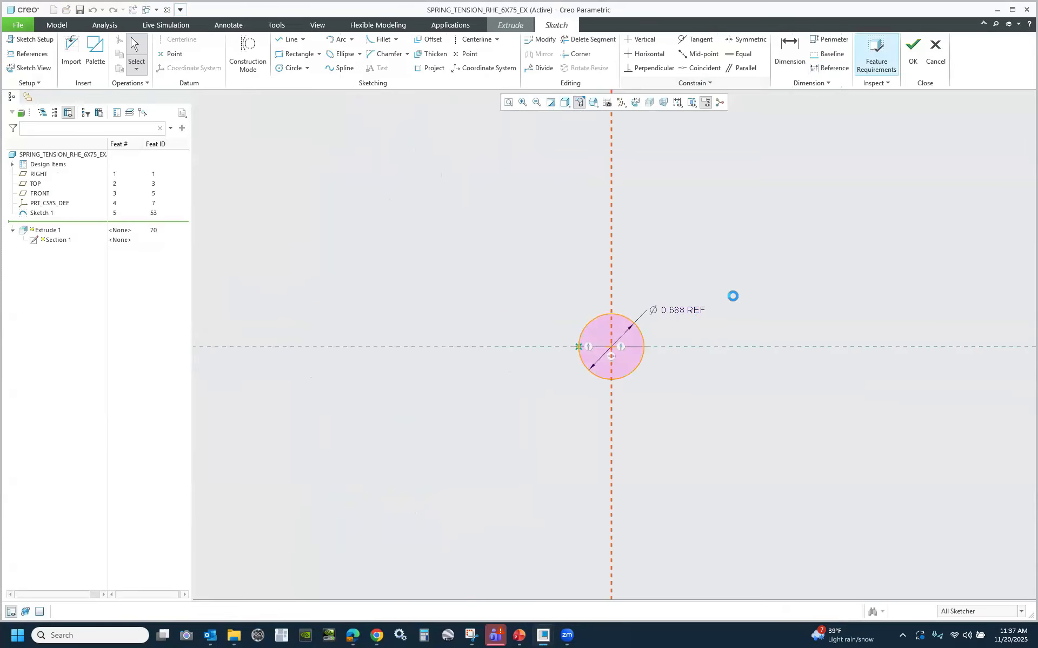
left_click(680, 308)
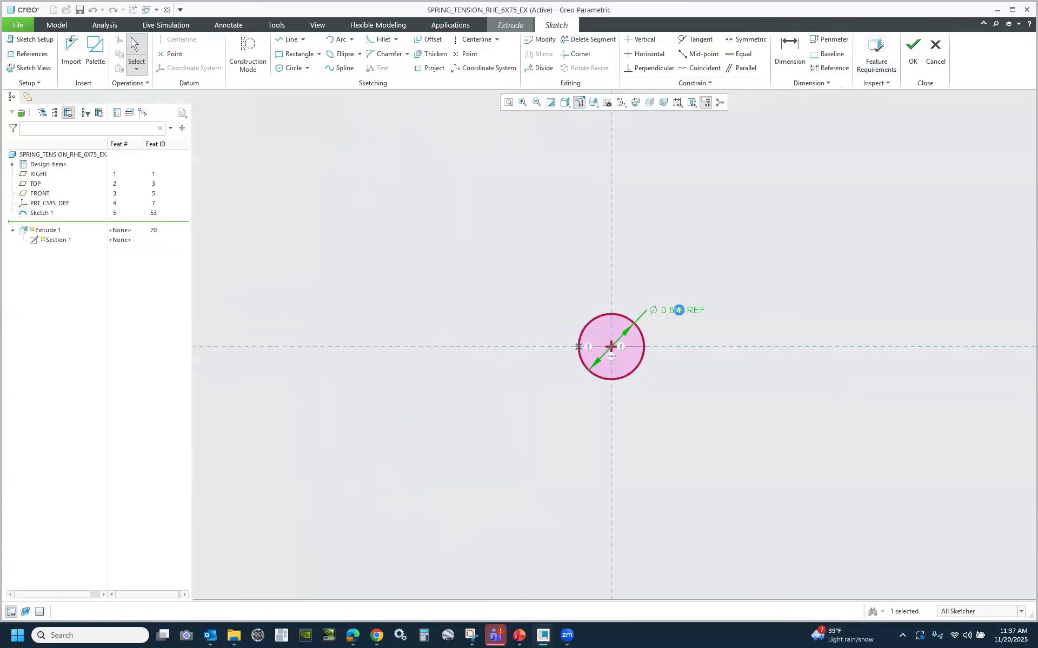
right_click(680, 308)
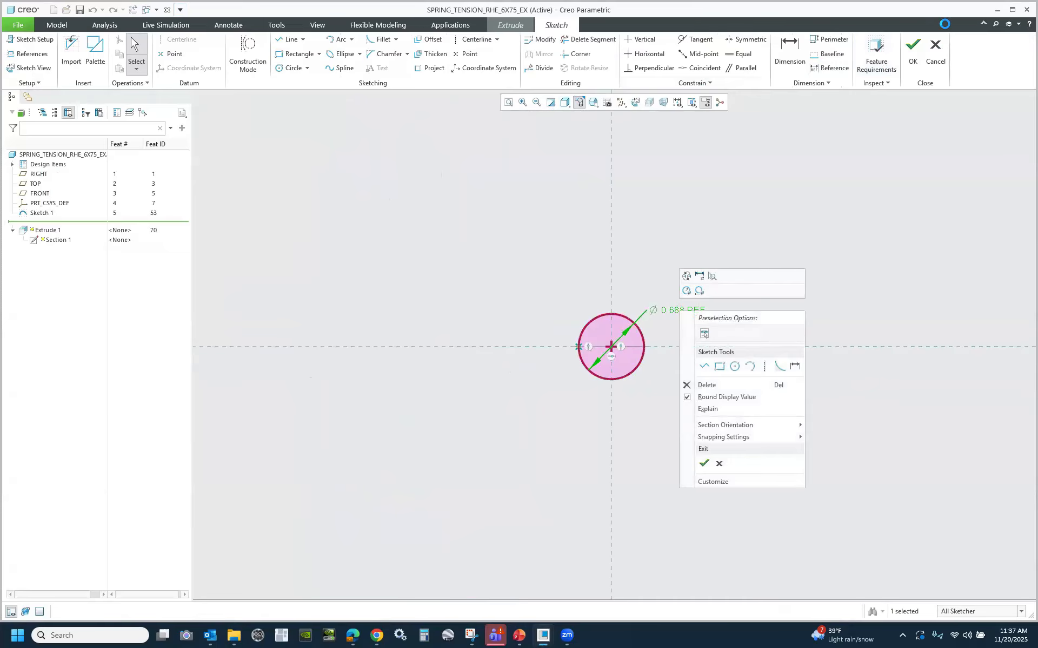
left_click(936, 49)
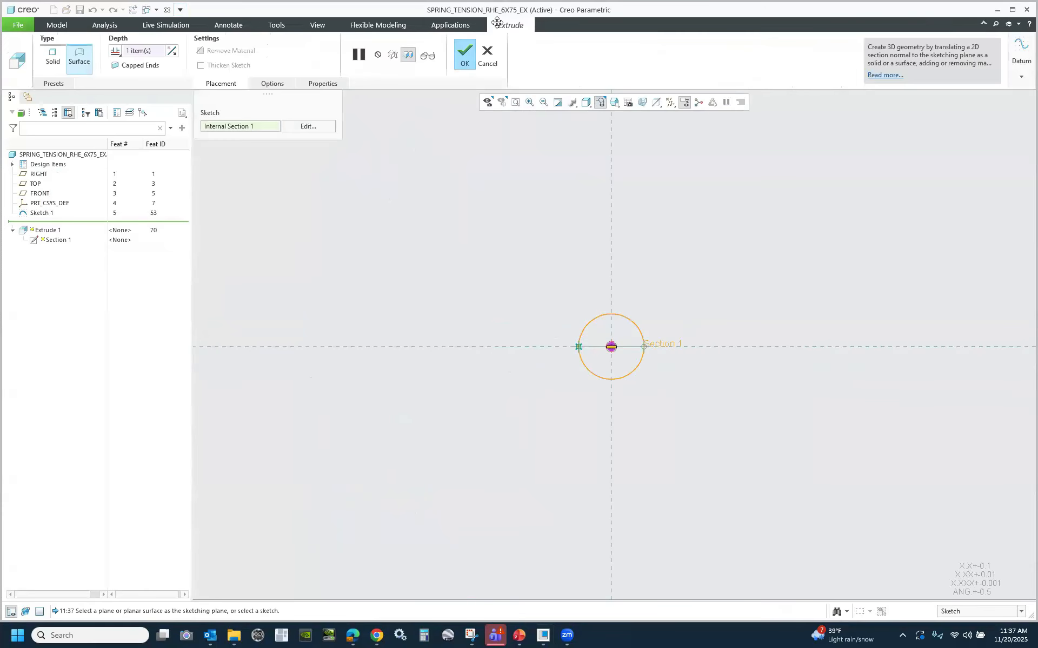
left_click(466, 54)
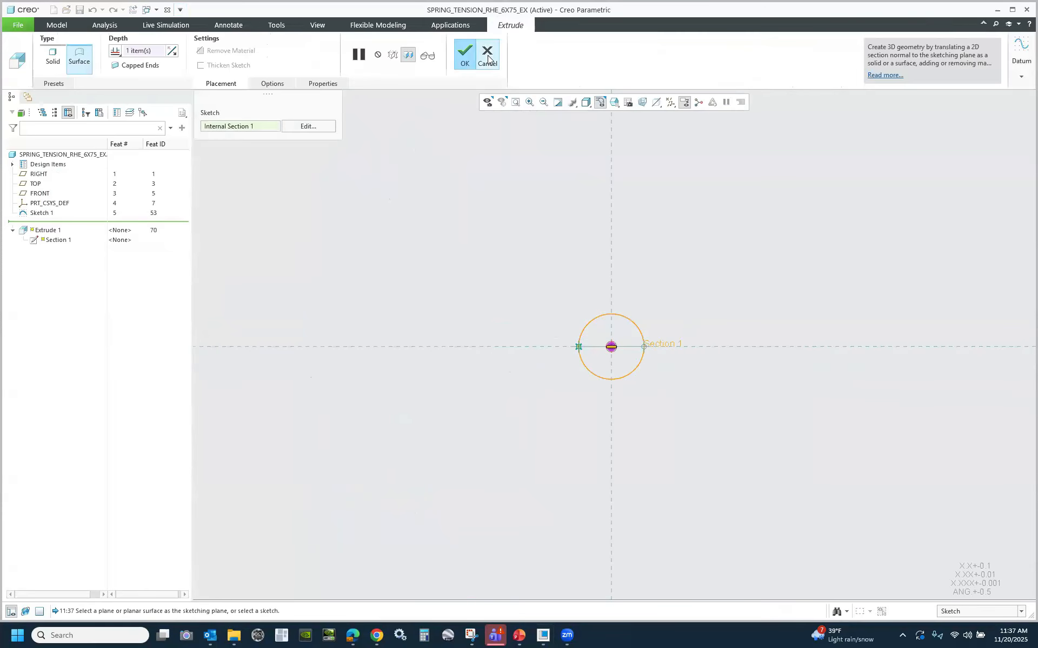
Display the cylindrical extrude's dimensions and look up the symbol name of its reference diameter.
right_click(53, 226)
left_click(60, 177)
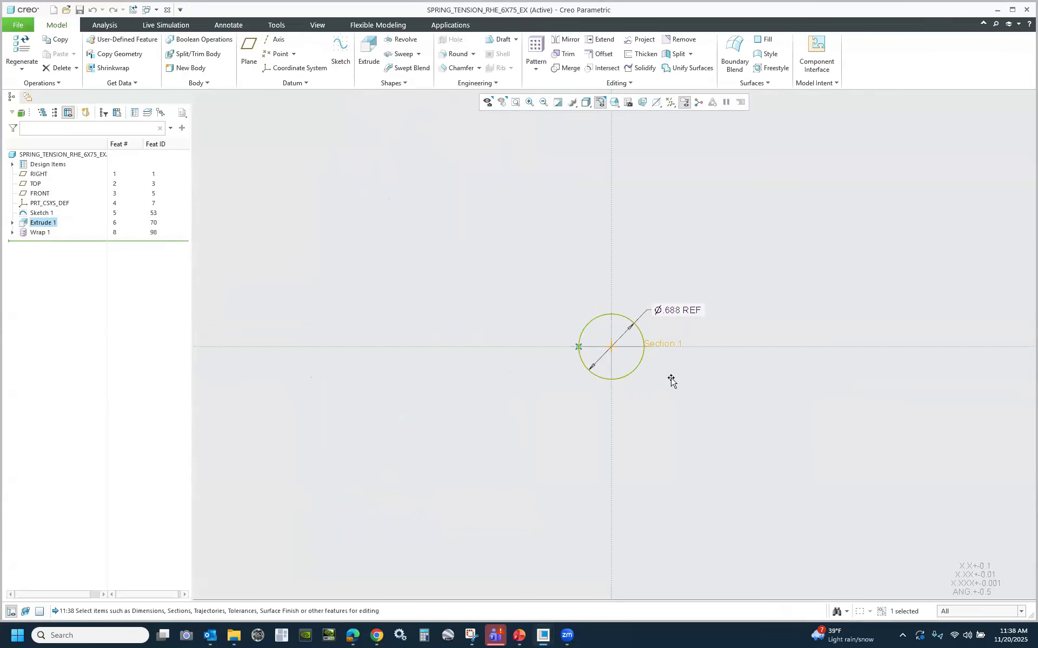
left_click(670, 312)
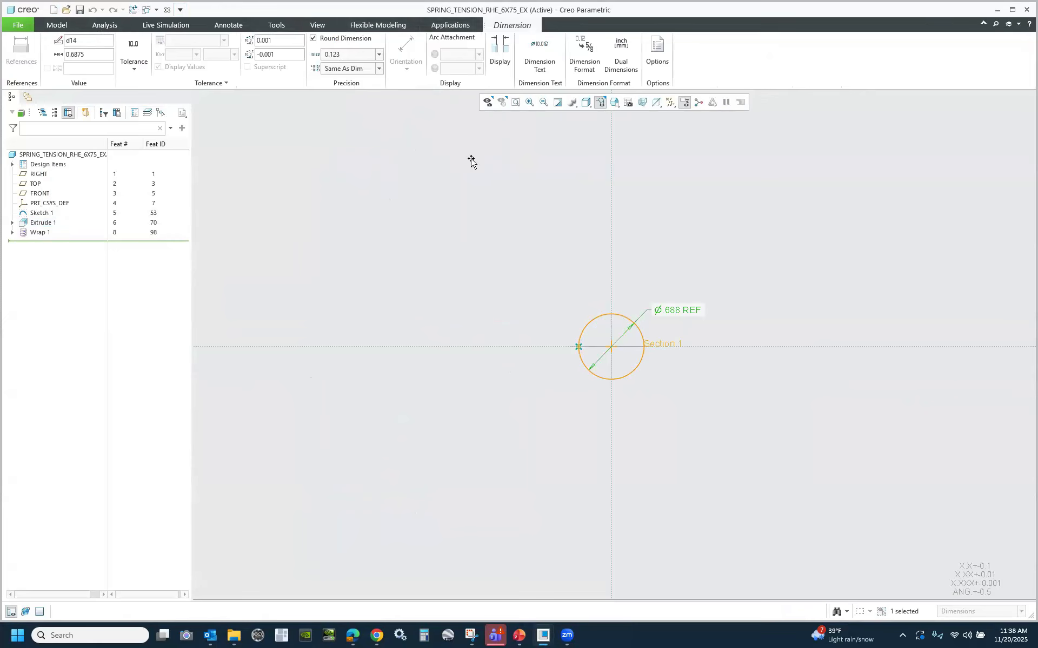
left_click(470, 162)
Edit the wrap sketch and add the relation sd8=(d14*pi)*64.5 to drive the horizontal distance to the upper arc's endpoint.
left_click(41, 232)
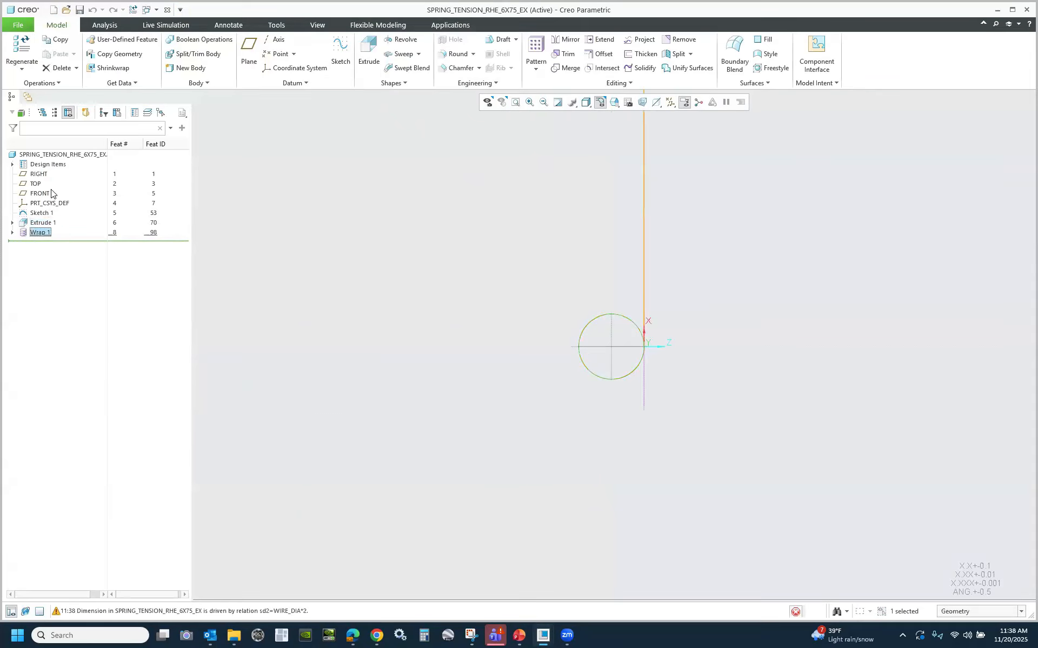
right_click(42, 233)
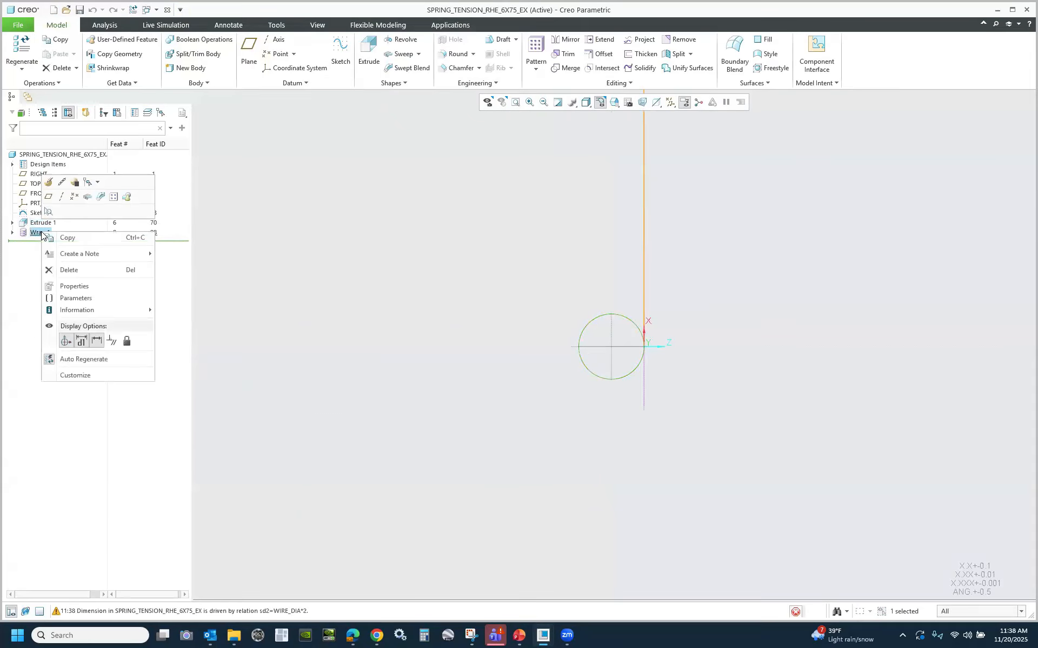
left_click(49, 184)
left_click(286, 123)
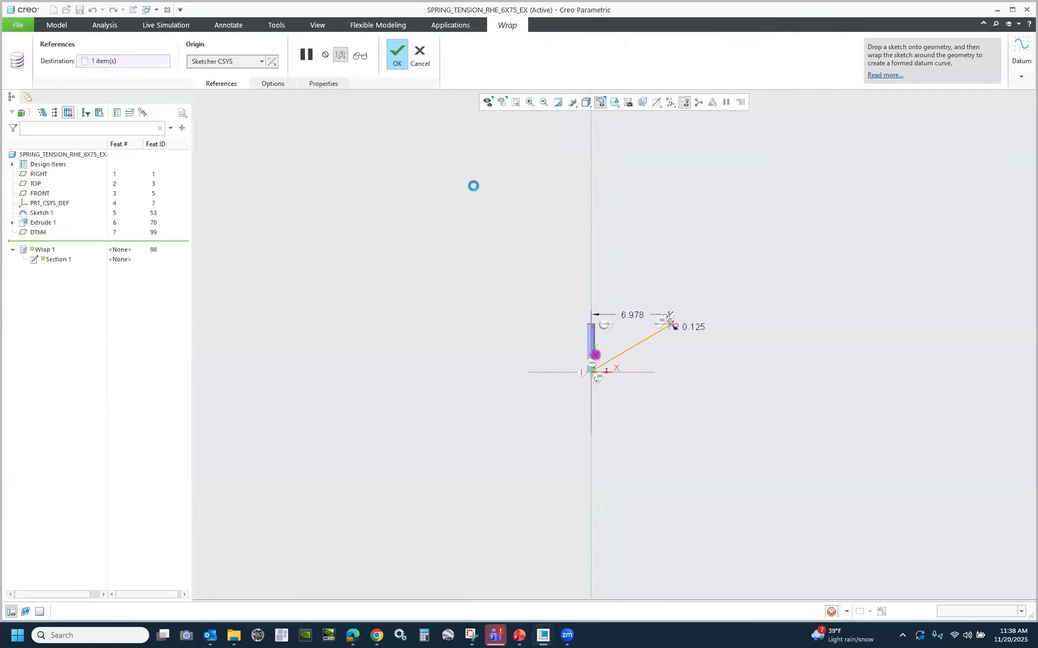
scroll(646, 319, "up", 6)
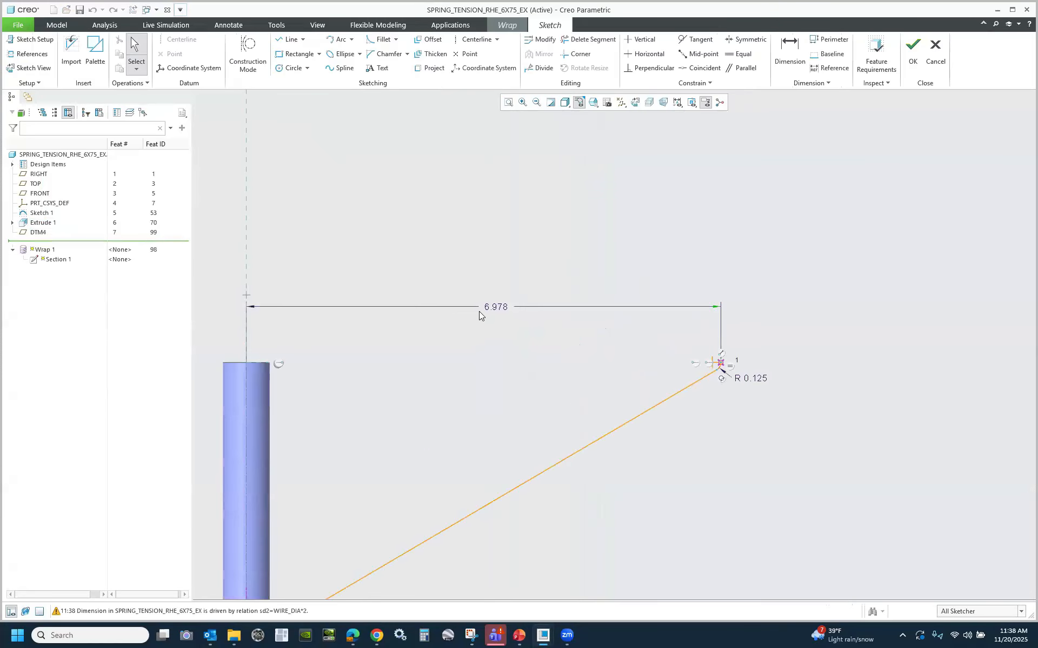
left_click(278, 25)
left_click(371, 68)
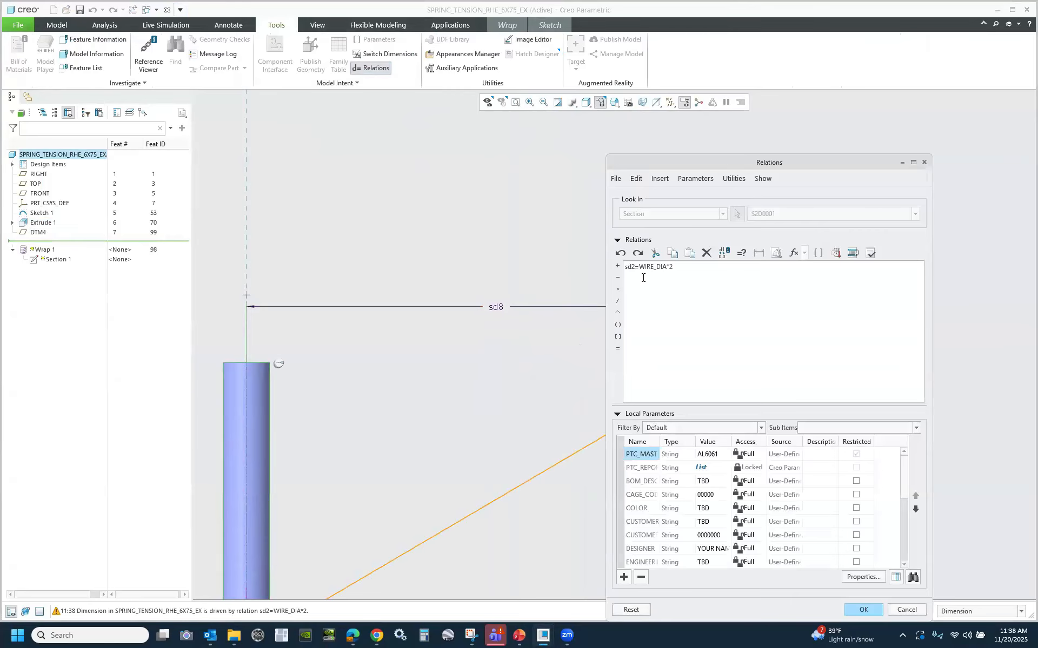
left_click(491, 308)
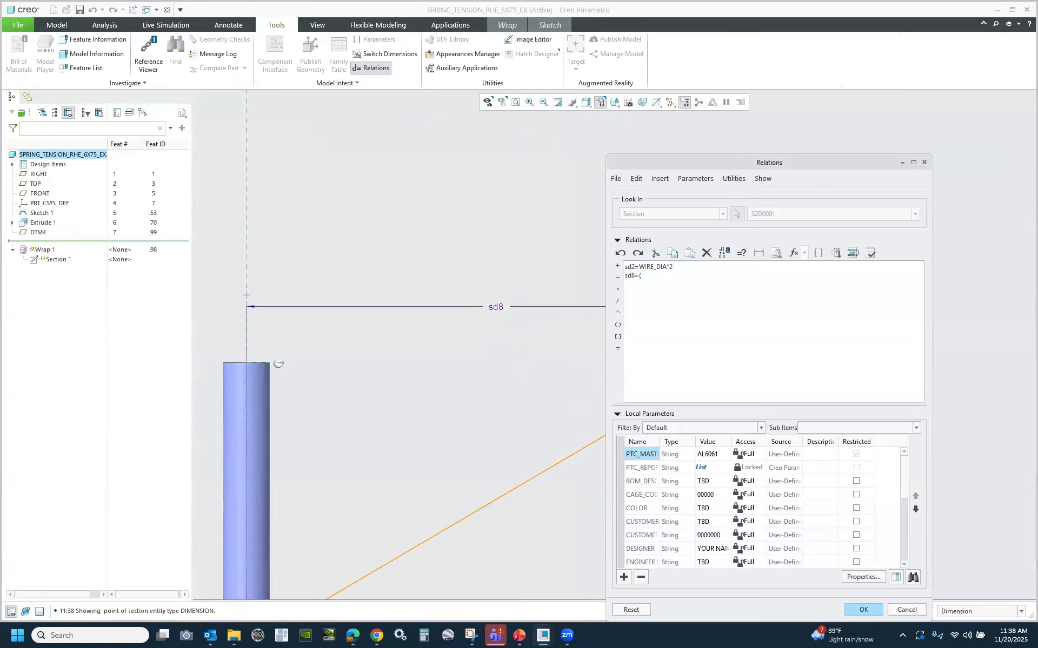
type("=(d14*pi)*64.5")
scroll(359, 306, "down", 4)
scroll(368, 317, "down", 1)
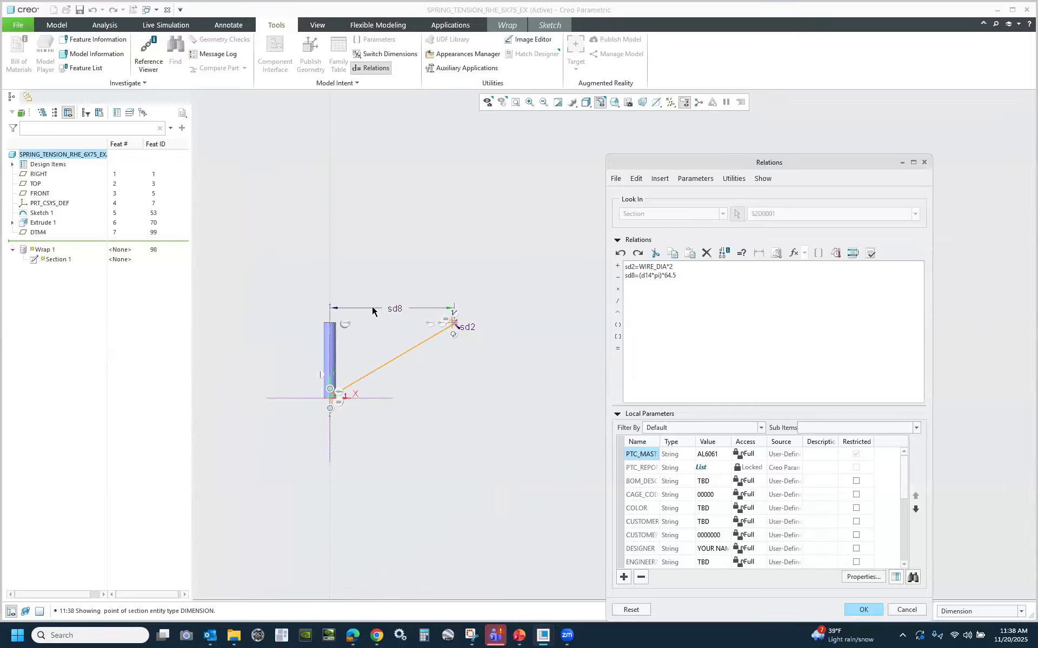
left_click(863, 609)
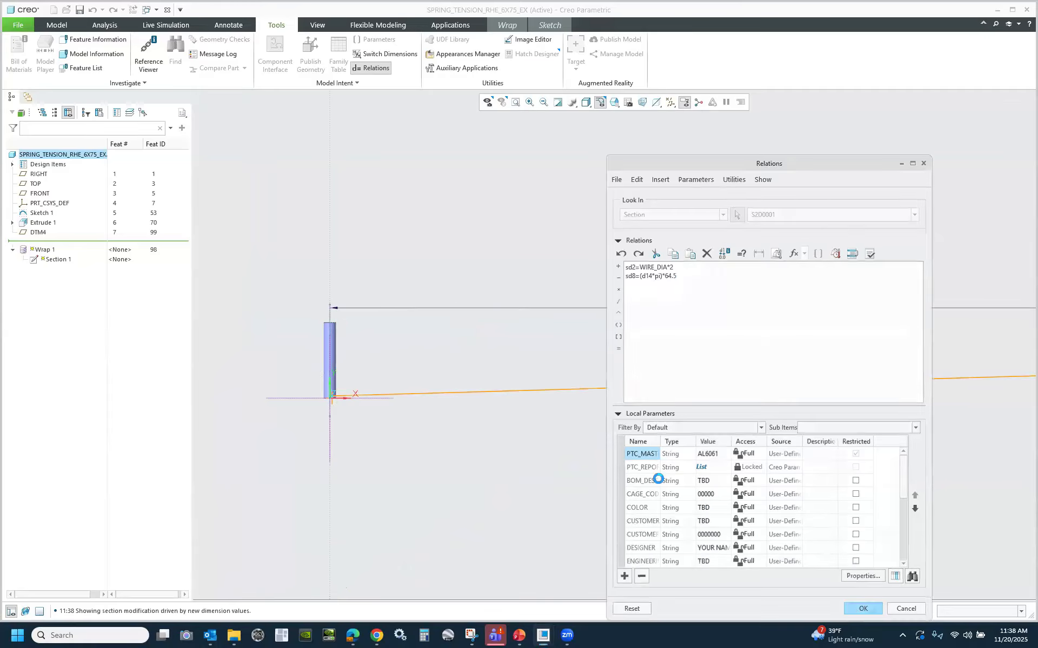
Accept the wrap sketch and the updated wrap feature.
scroll(285, 387, "down", 3)
scroll(285, 388, "down", 3)
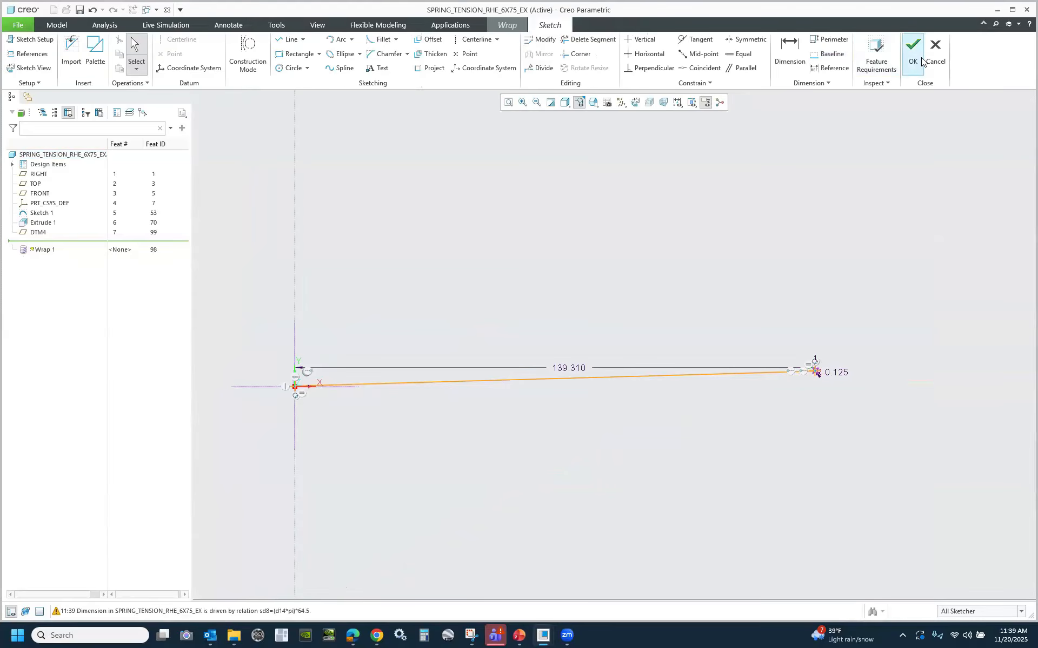
left_click(912, 65)
middle_click(281, 385)
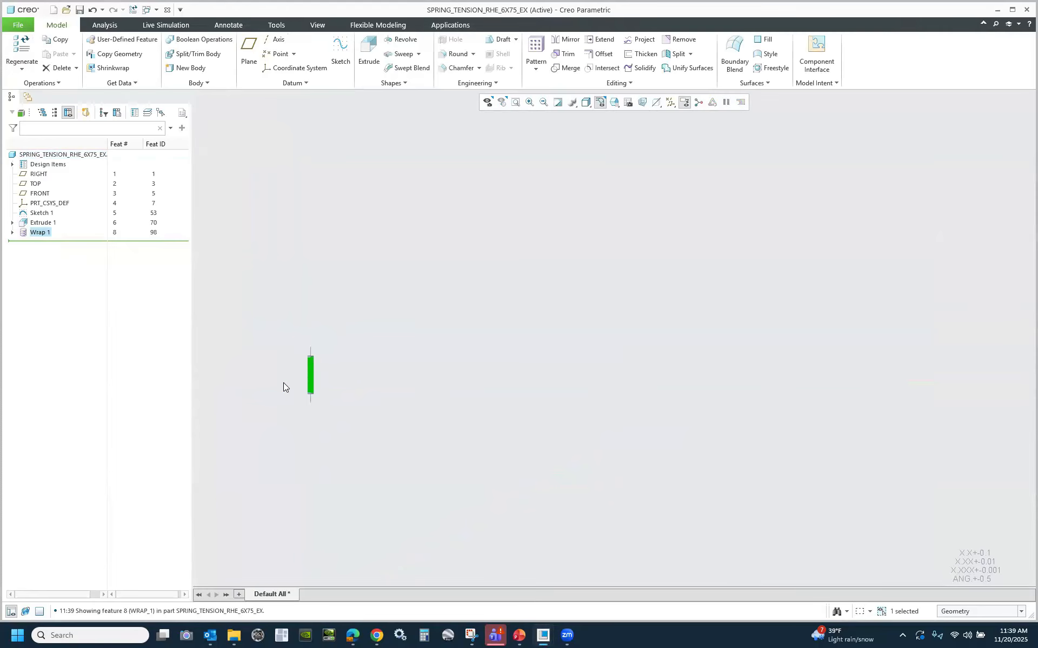
Examine the wrapped coil curve around the cylinder and where its upper end meets the hook.
key("ctrl+d")
left_click(478, 245)
scroll(480, 214, "down", 6)
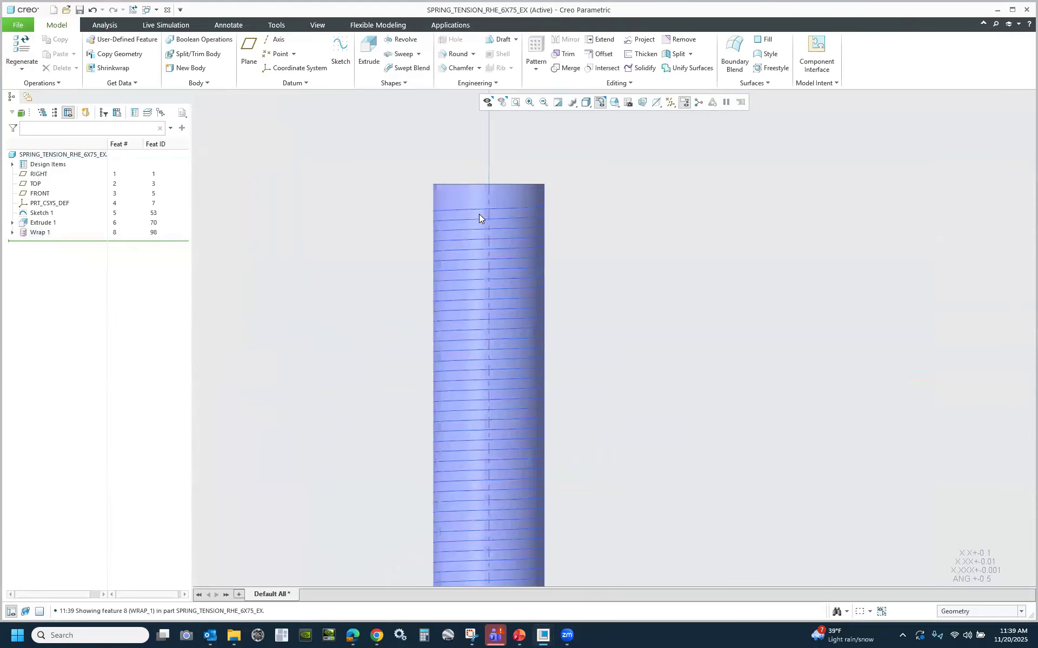
middle_click_drag(548, 195, 565, 286)
scroll(565, 286, "up", 3)
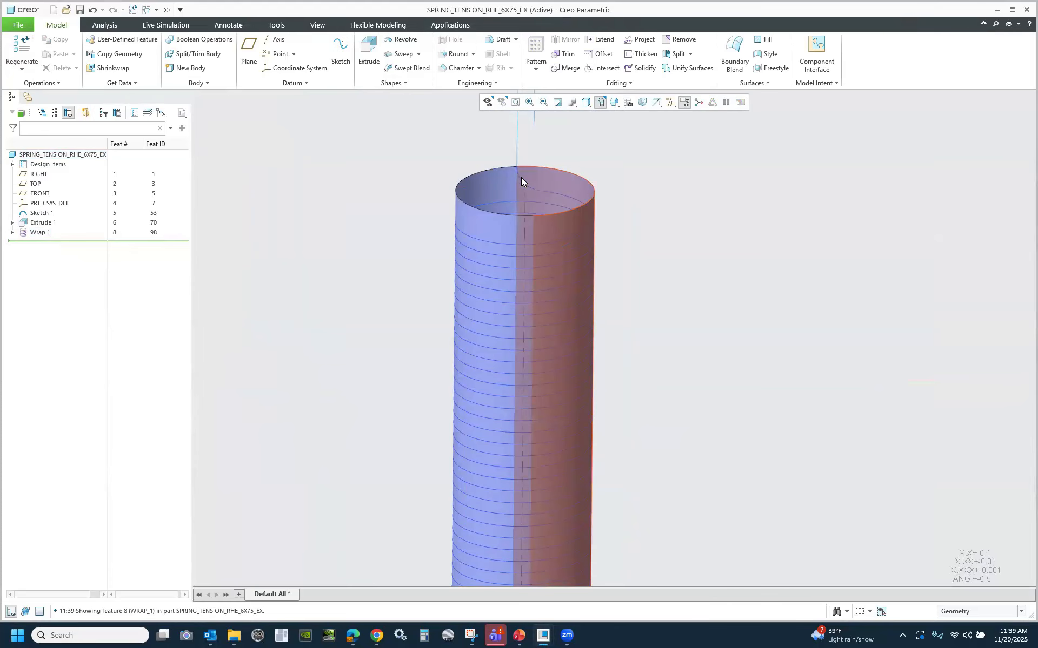
scroll(520, 179, "down", 3)
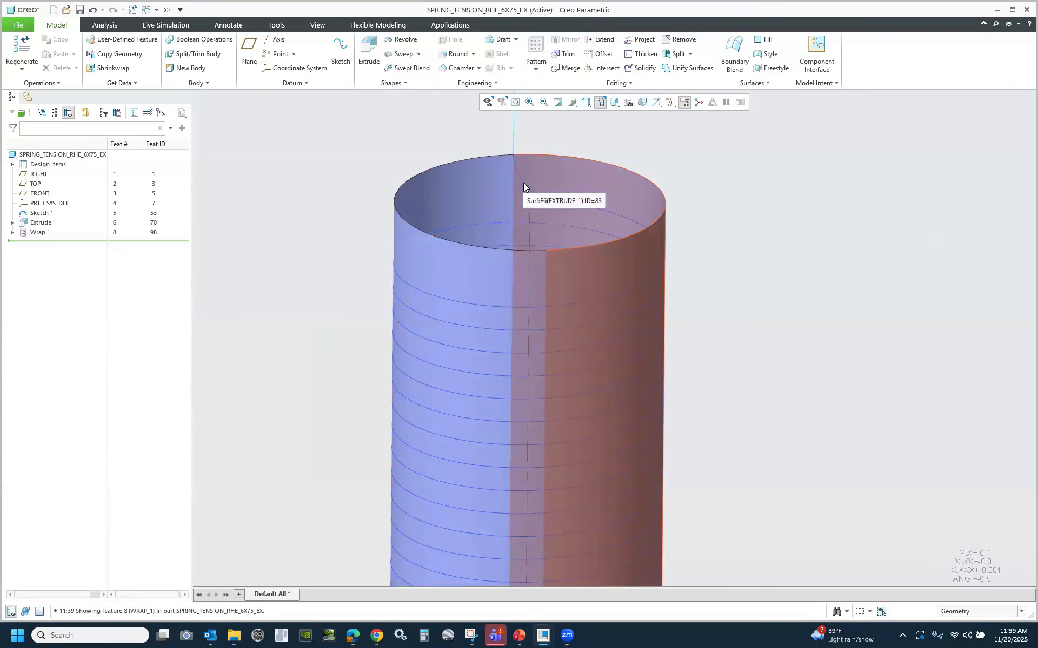
scroll(523, 182, "down", 5)
Start a solid constant-section sweep with the lower hook, the wrapped coil and the upper hook chained as one trajectory.
left_click(402, 54)
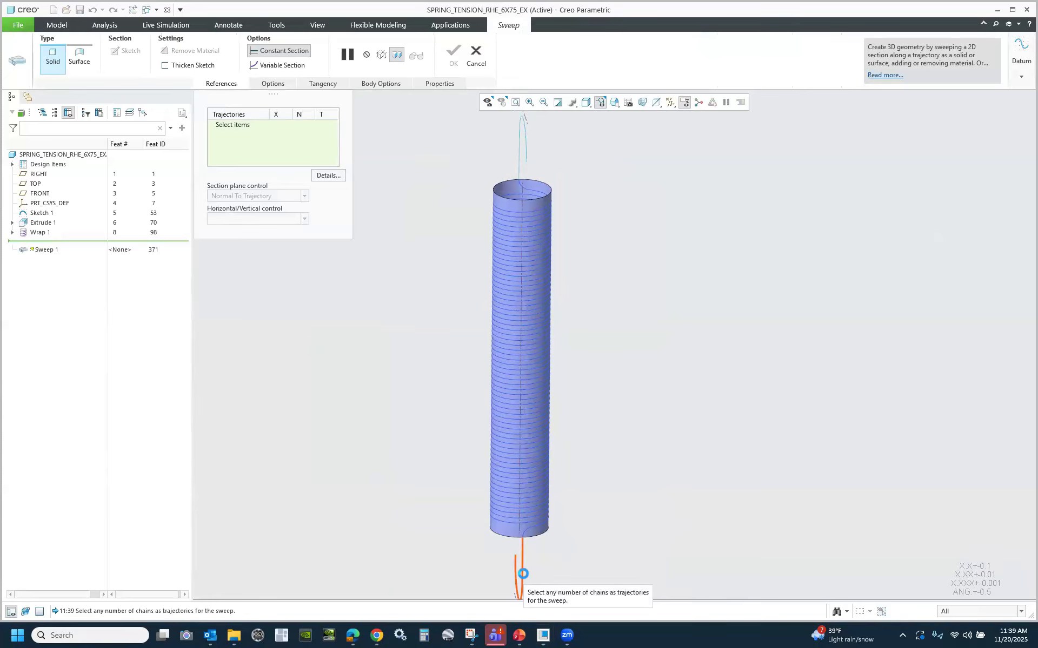
left_click(522, 574)
left_click(535, 525, "shift")
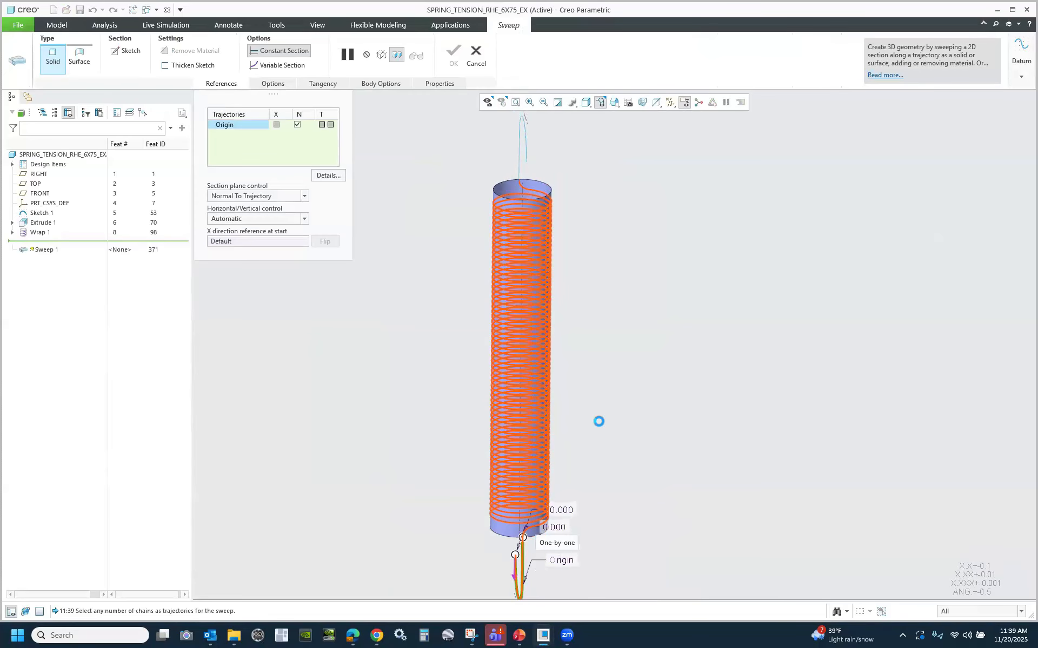
left_click(530, 140, "shift")
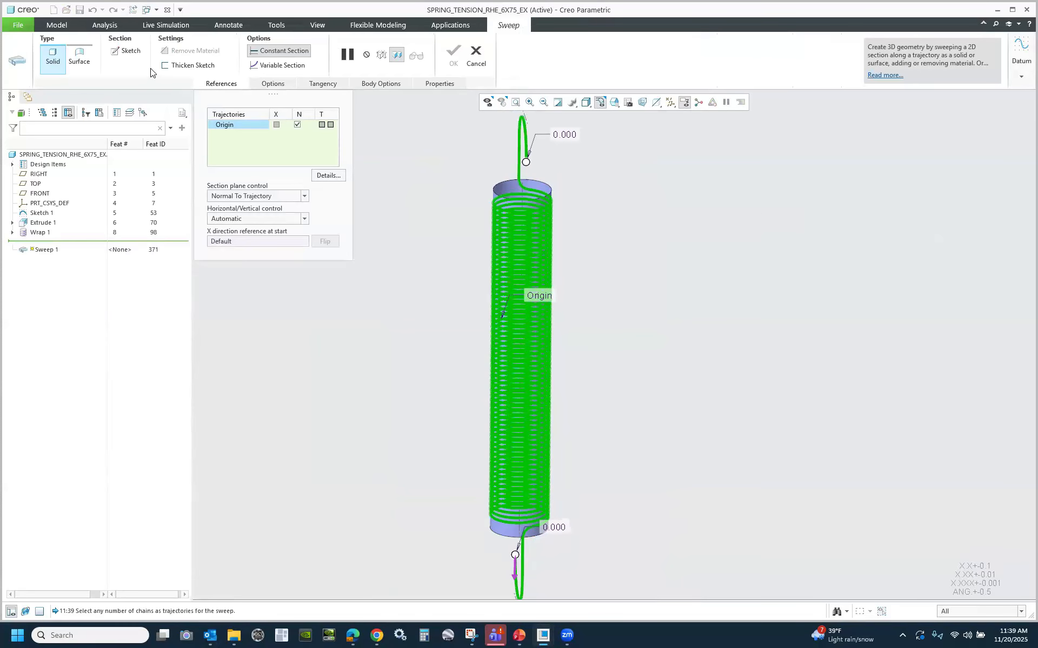
Sketch the sweep section as a circle about 1.69 in diameter, centred on the trajectory's start point.
left_click(130, 52)
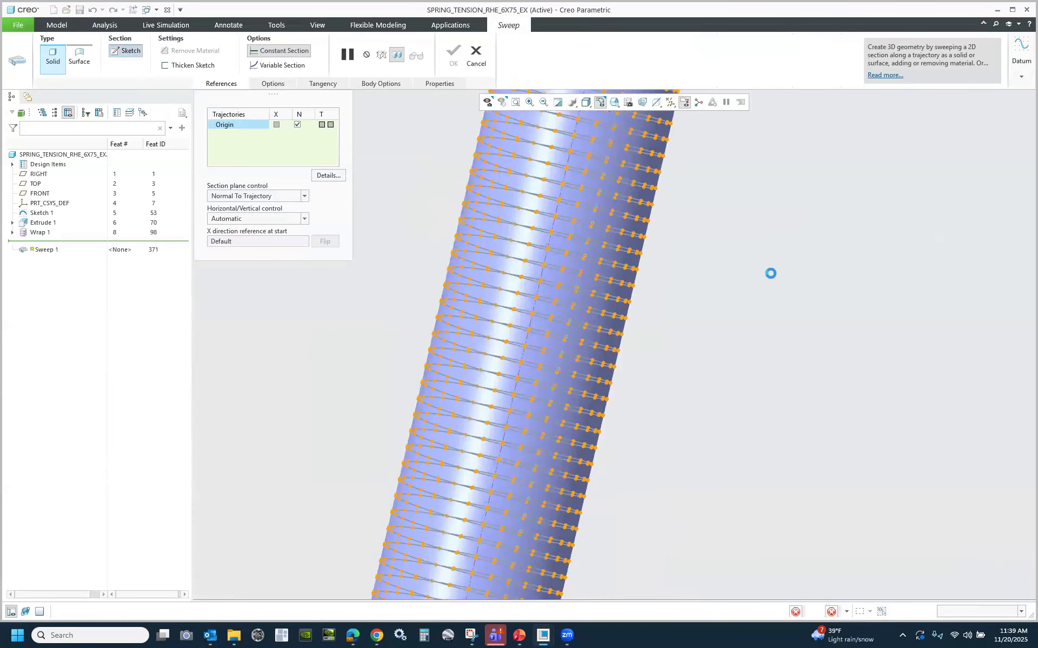
left_click(291, 67)
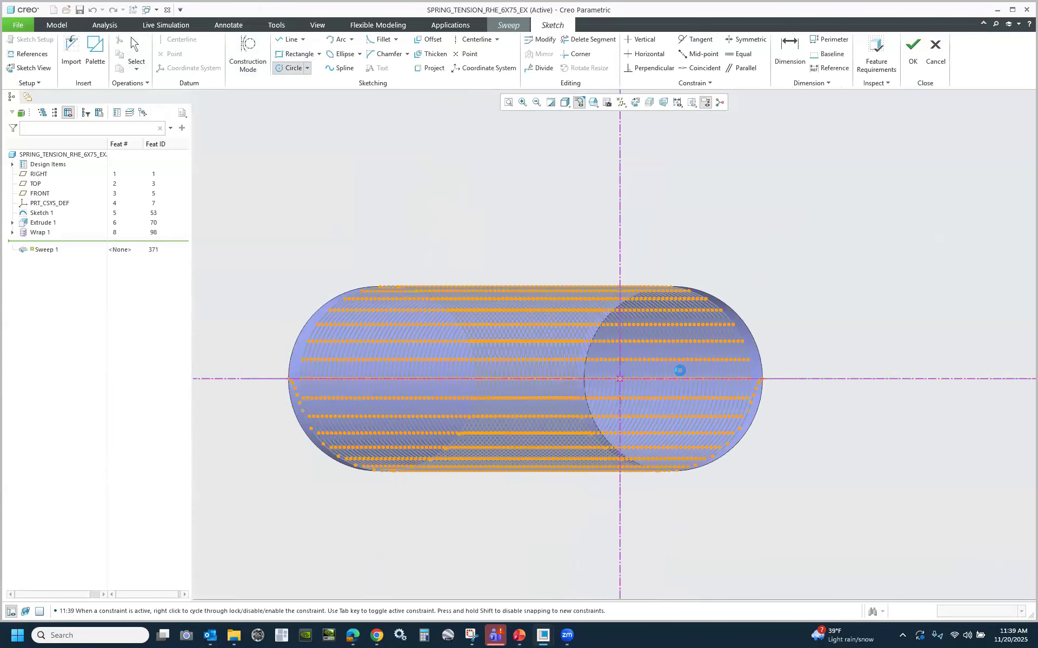
left_click(618, 380)
left_click(738, 185)
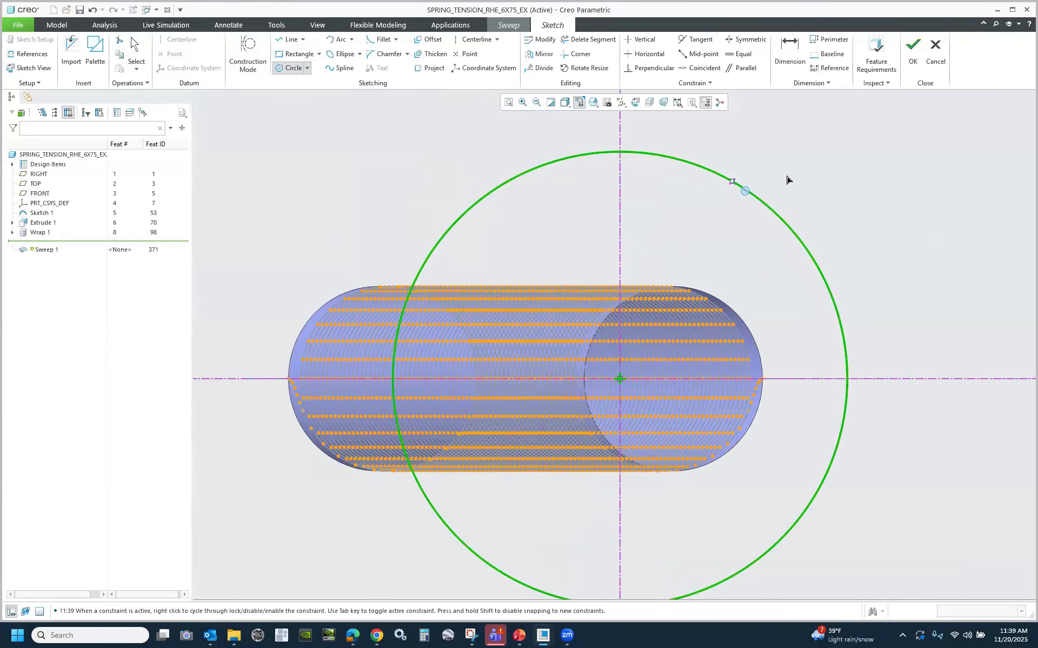
middle_click(824, 177)
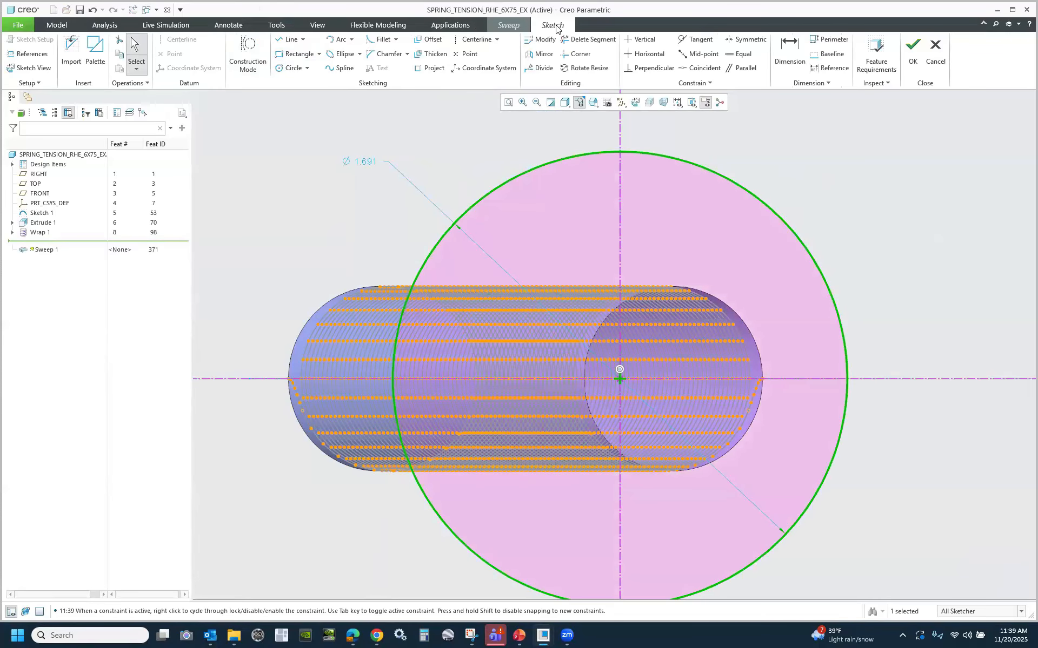
Add the relation sd3=WIRE_DIA to the sweep section so the wire diameter parameter drives the circle's diameter.
left_click(275, 25)
left_click(391, 68)
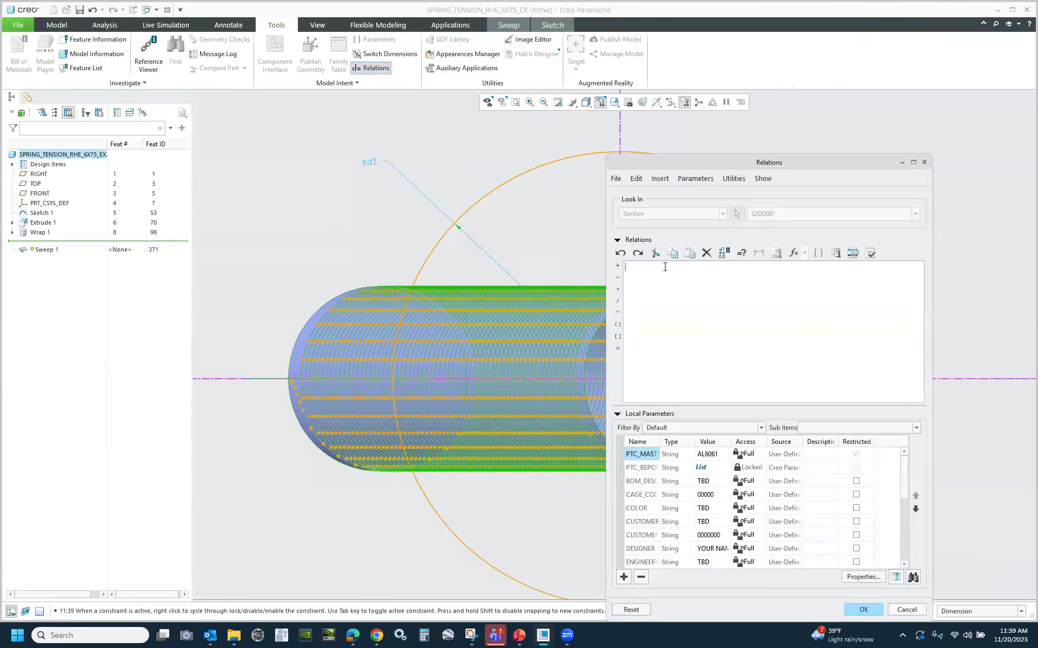
left_click(370, 161)
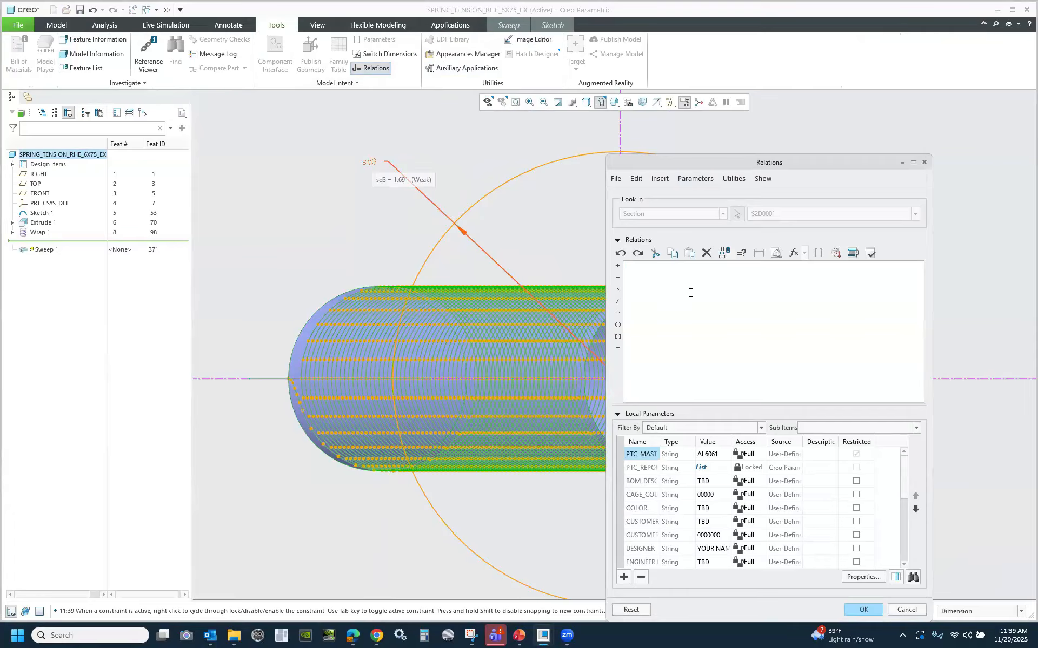
left_click(656, 268)
type("=")
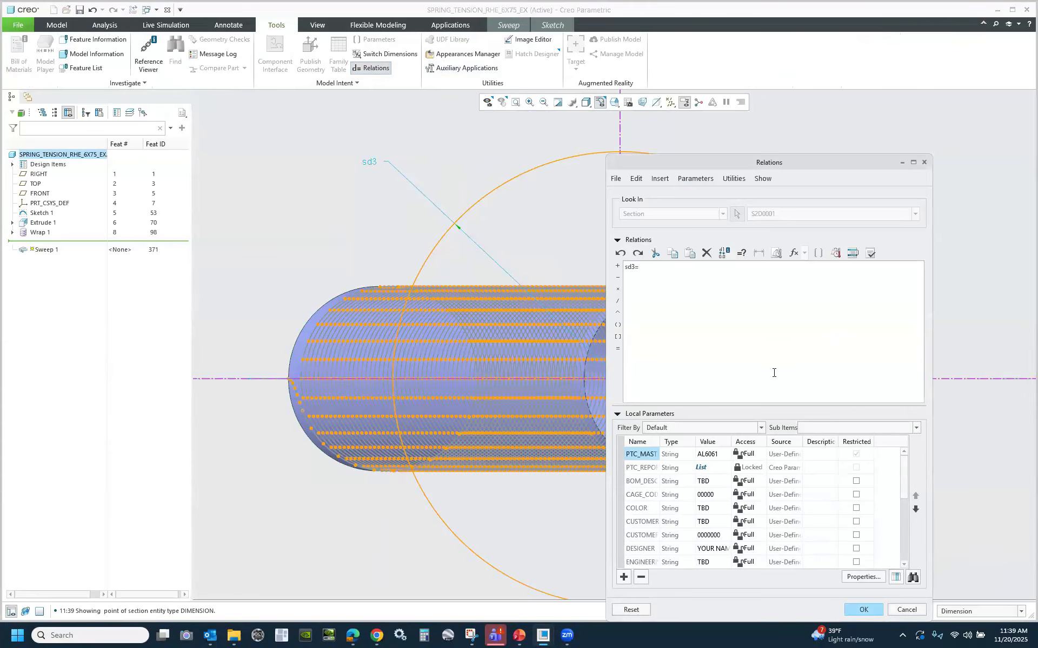
scroll(646, 519, "down", 5)
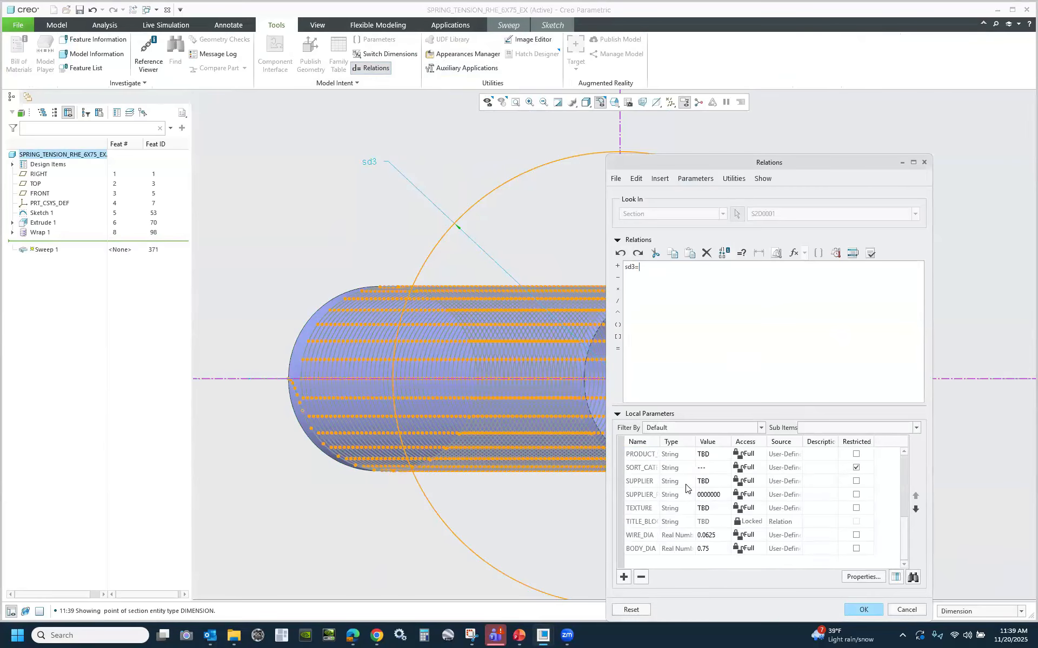
right_click(645, 537)
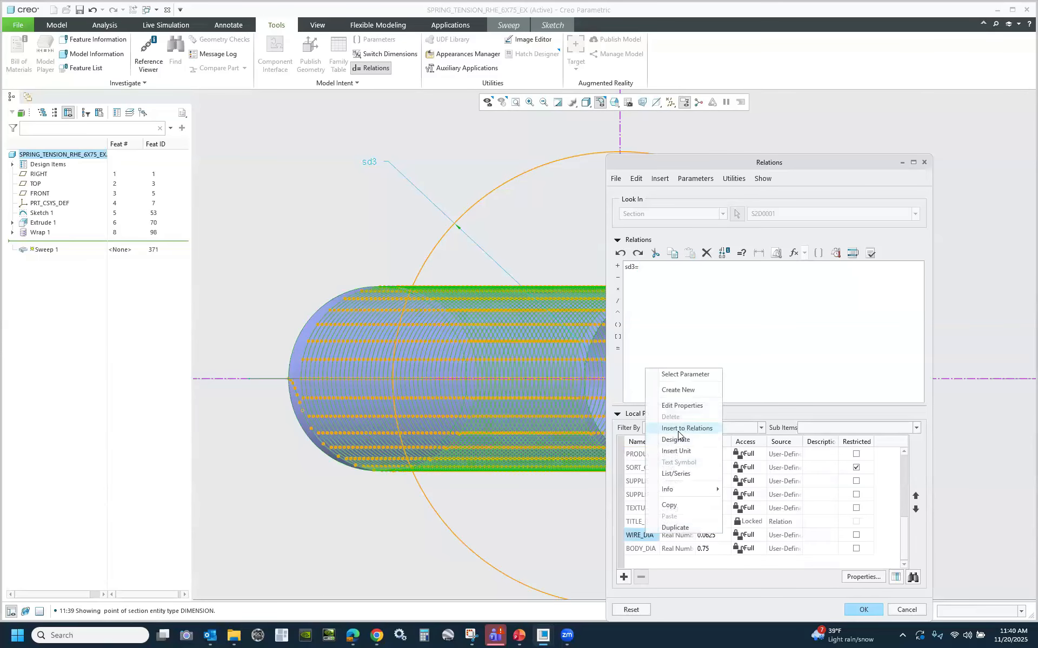
left_click(667, 429)
left_click(860, 610)
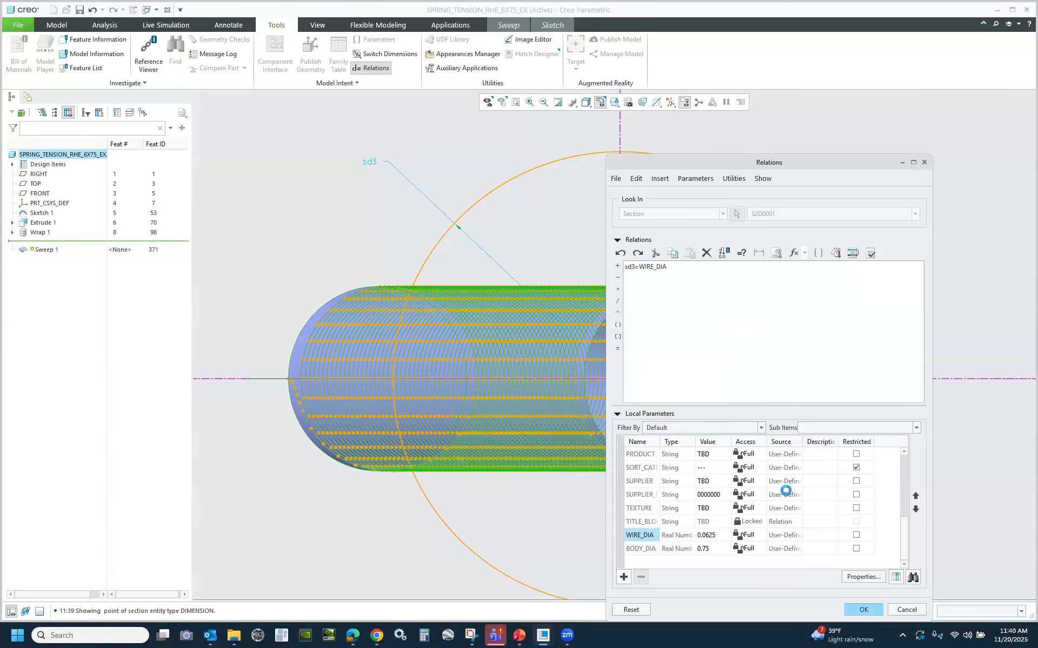
Accept the circular section sketch and complete the sweep along the hooks and coil.
left_click(561, 24)
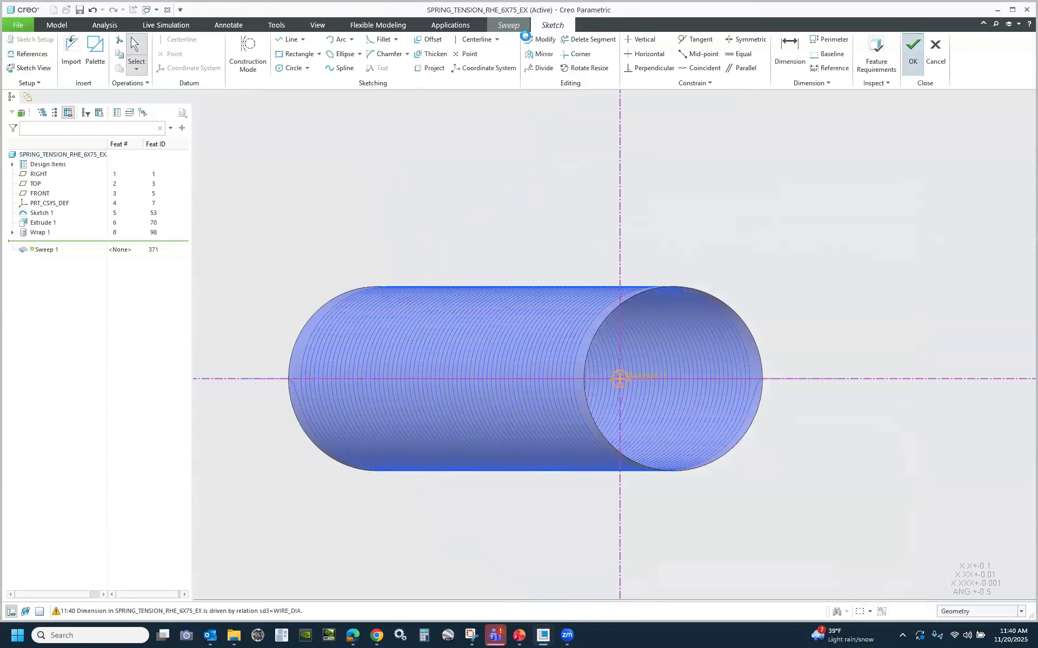
left_click(916, 68)
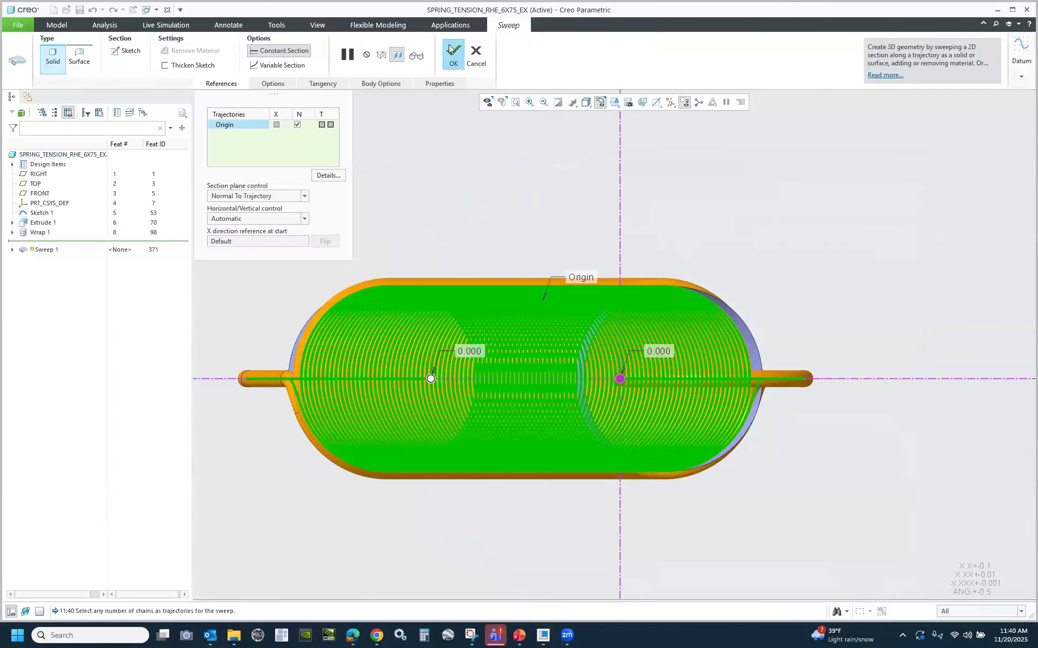
left_click(453, 55)
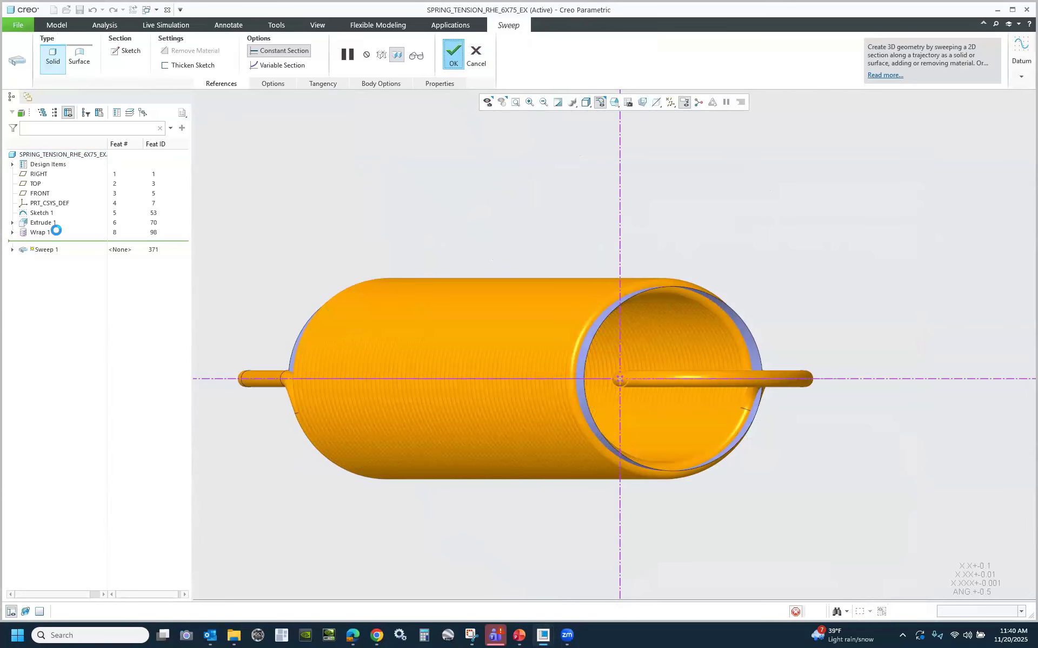
Hide Sketch 1, Extrude 1 and Wrap 1 so only the swept spring is displayed.
left_click(34, 223)
left_click(36, 214, "ctrl")
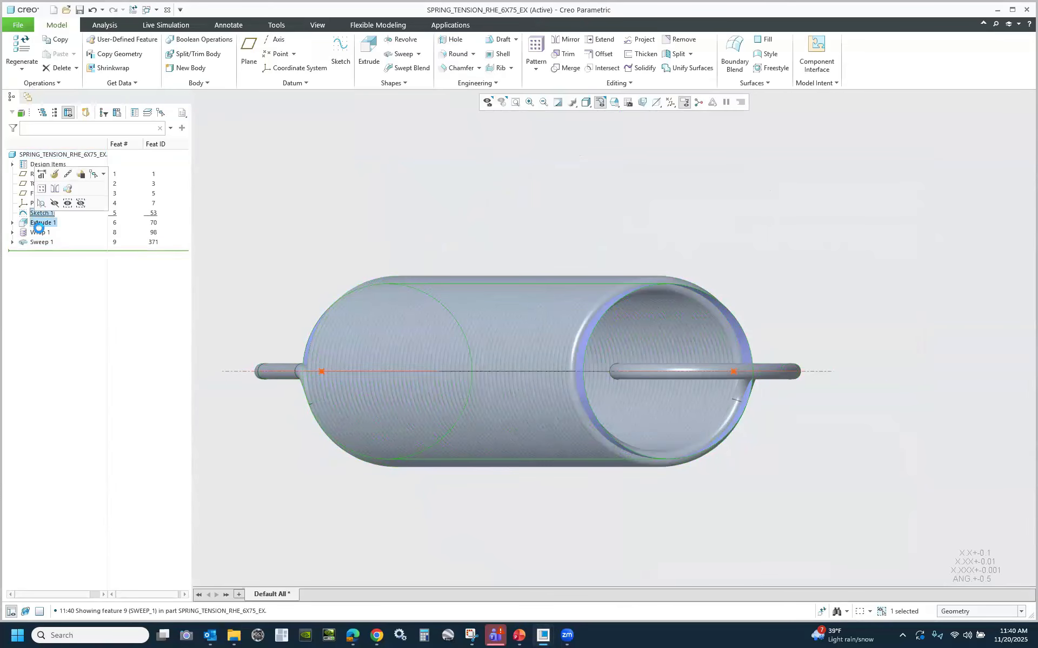
left_click(37, 232, "ctrl")
left_click(55, 213)
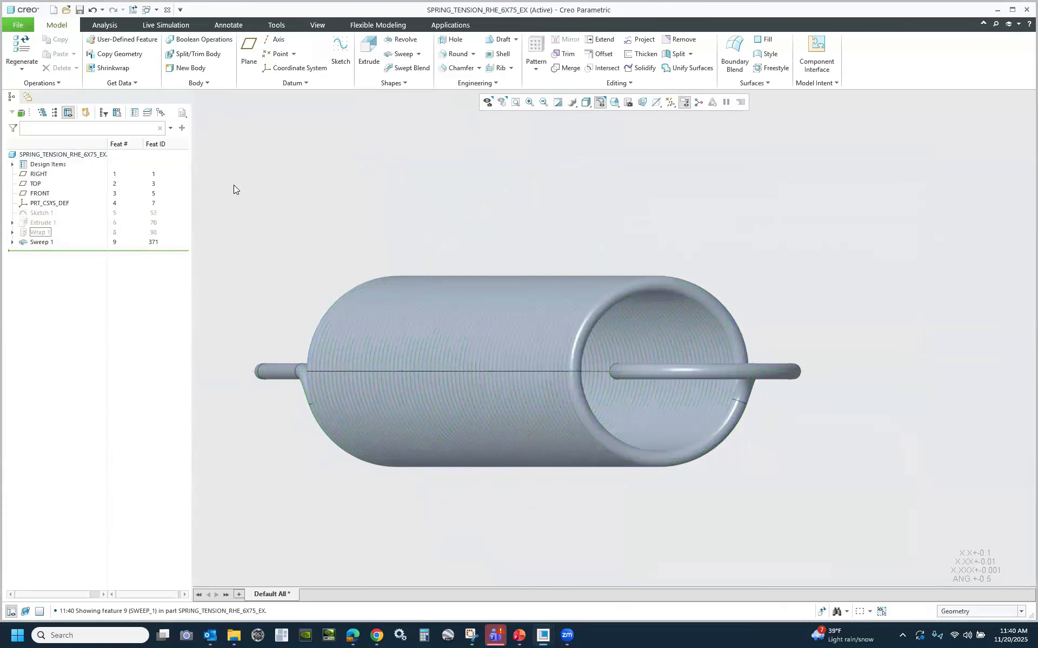
Save the layer status of the spring part and return the model to its standard orientation.
left_click(147, 113)
right_click(30, 388)
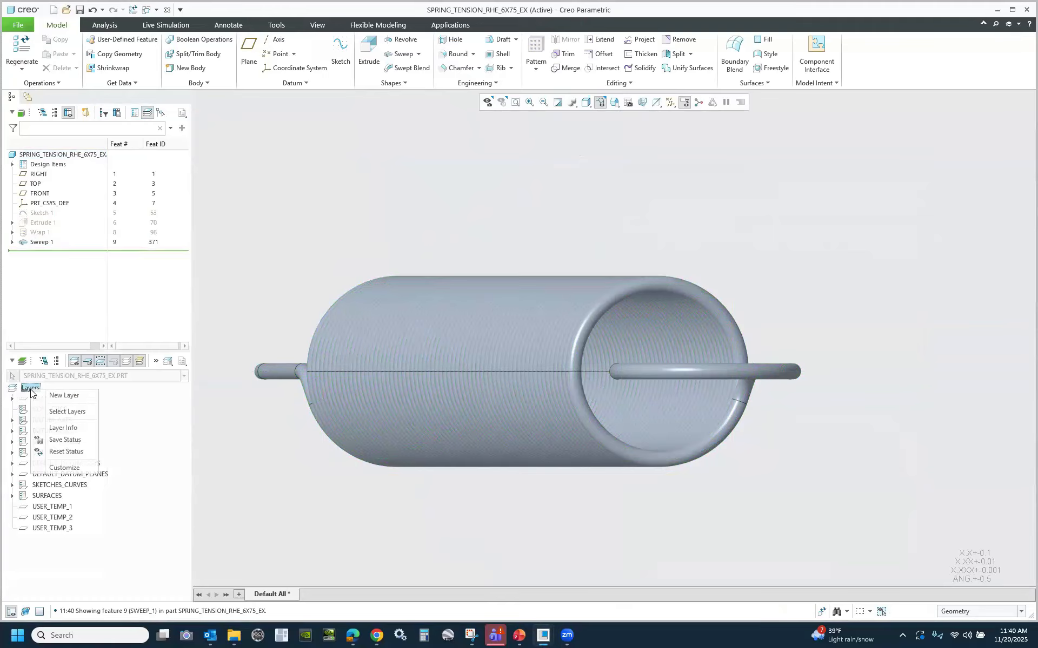
left_click(65, 439)
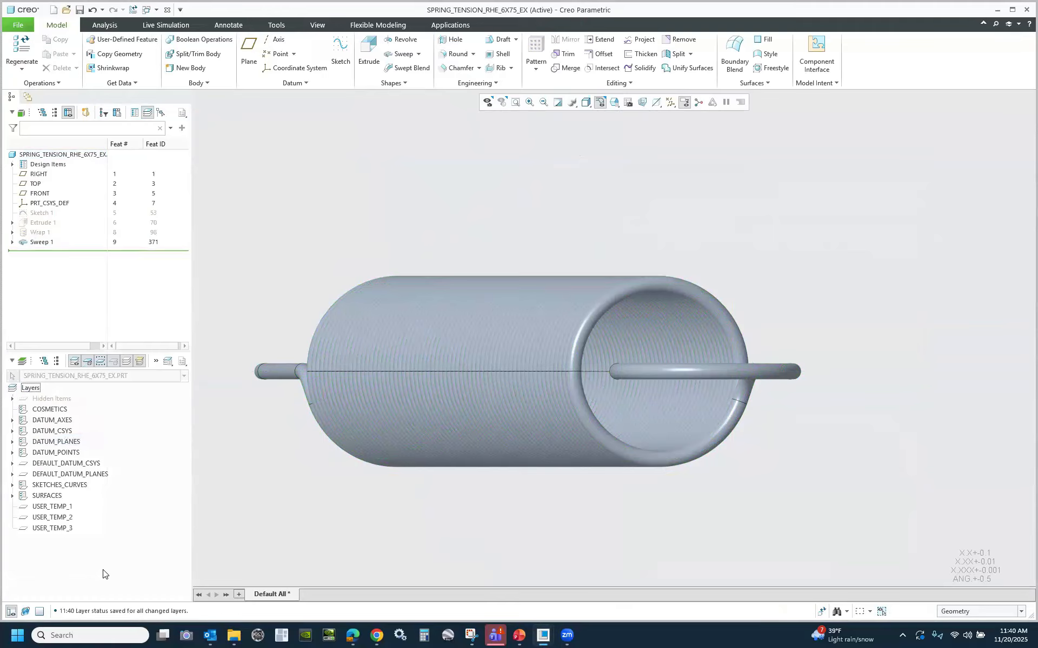
left_click(620, 108)
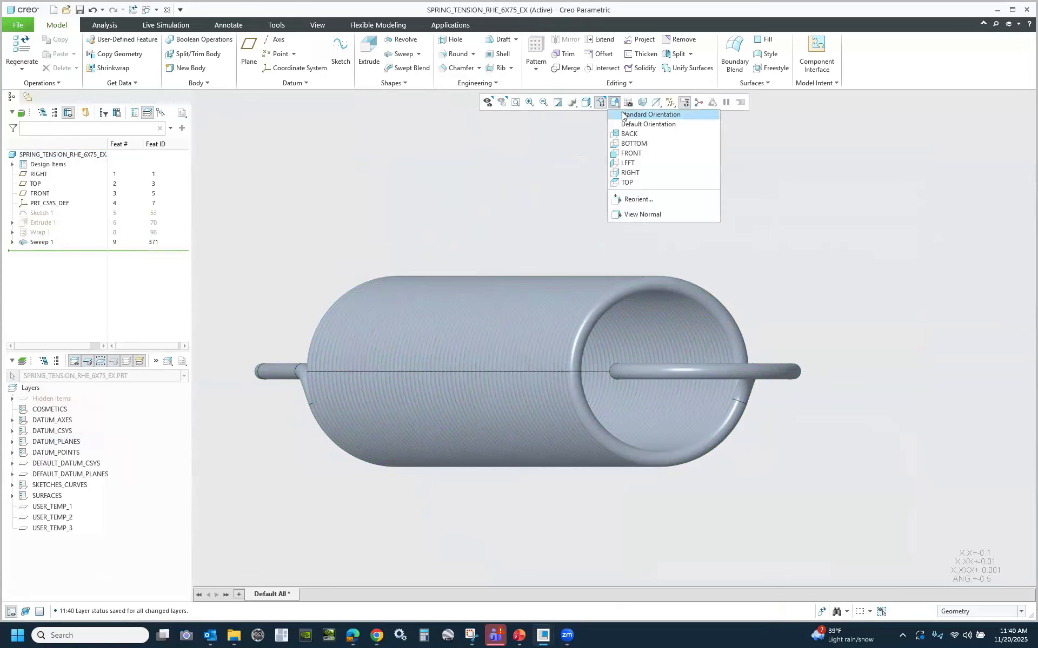
left_click(623, 115)
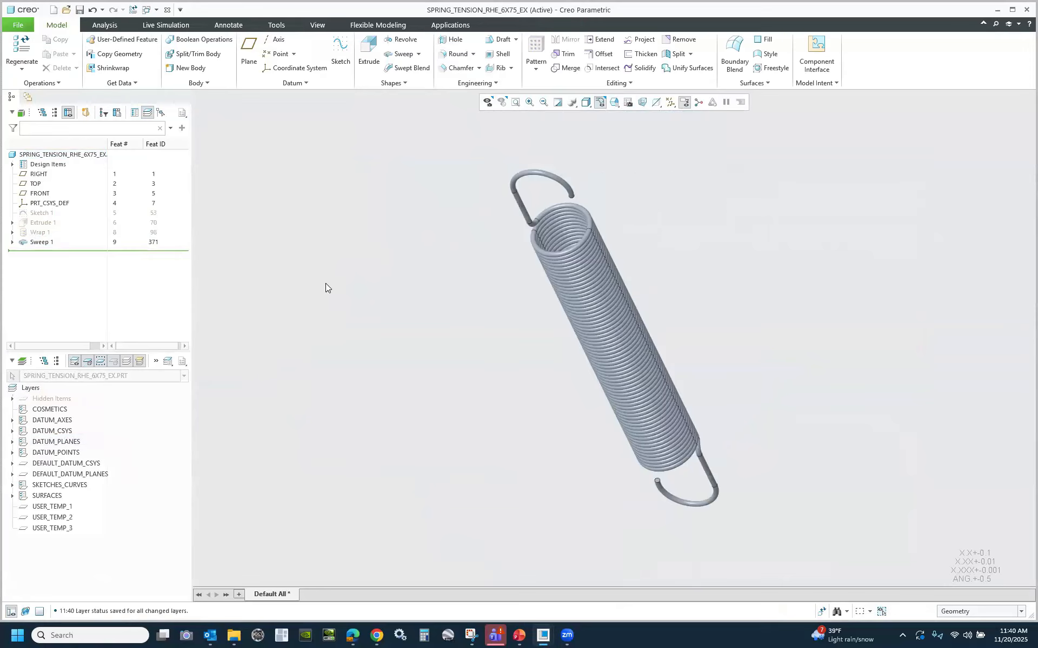
Edit Sketch 1, adding datum points on both sides of the centre point on the horizontal centerline at each hook end, and accept the sketch.
left_click(41, 213)
left_click(60, 164)
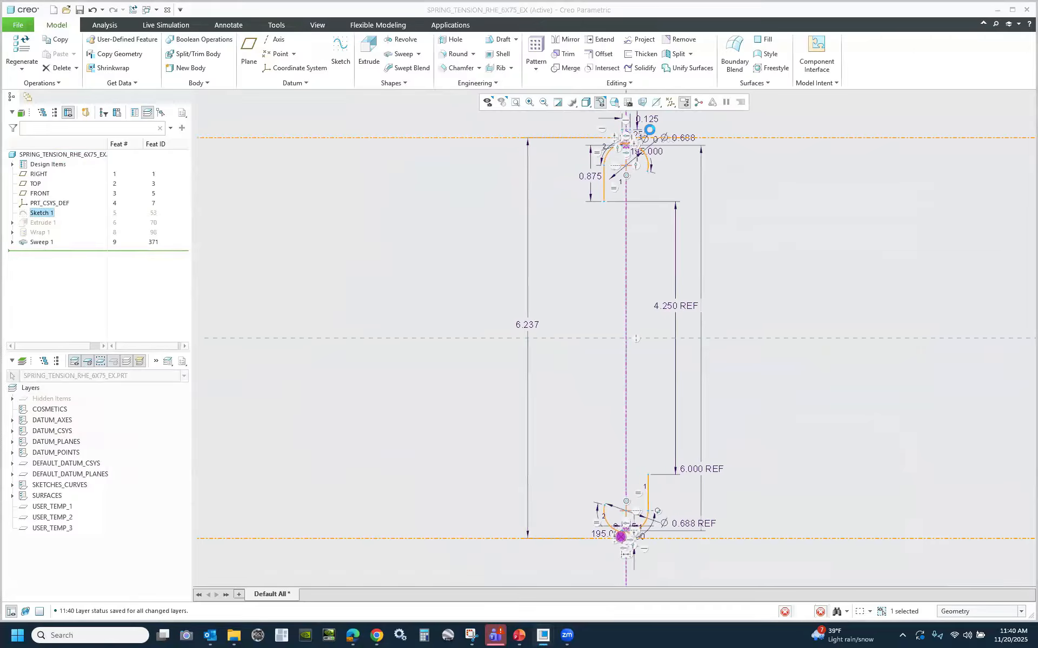
scroll(640, 138, "up", 5)
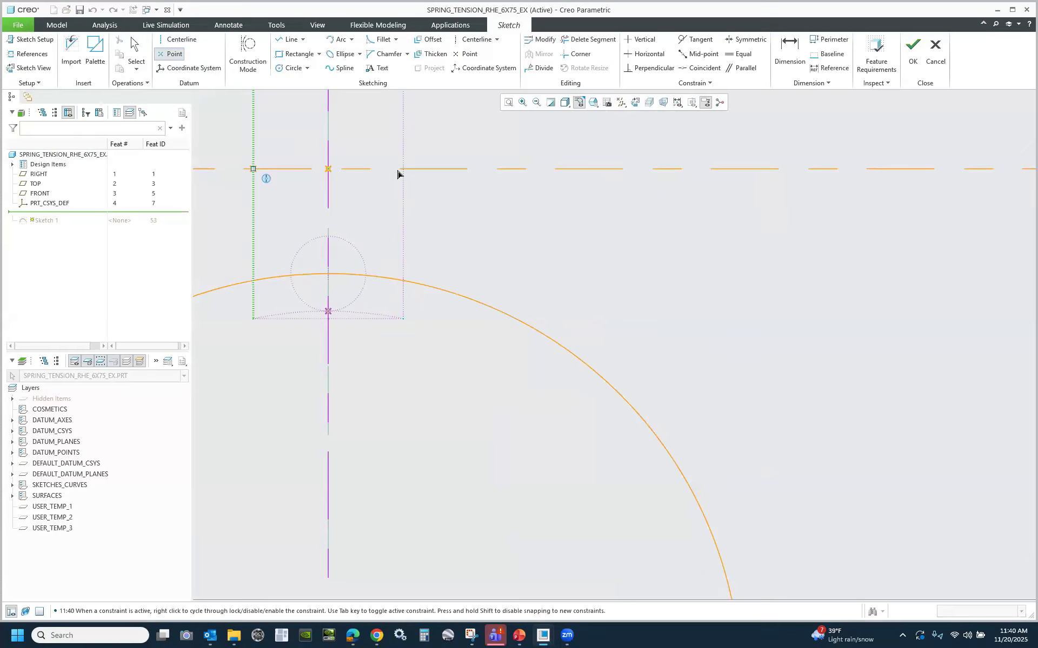
scroll(562, 161, "down", 3)
scroll(605, 158, "down", 10)
scroll(545, 359, "up", 4)
scroll(638, 221, "up", 7)
left_click(382, 524)
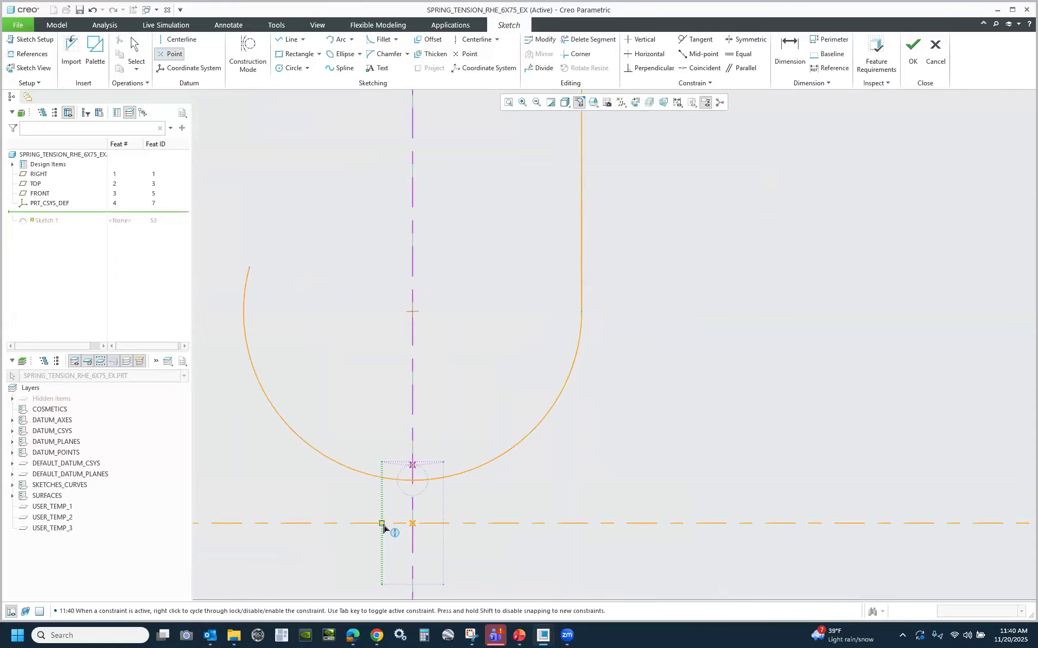
left_click(443, 523)
left_click(912, 52)
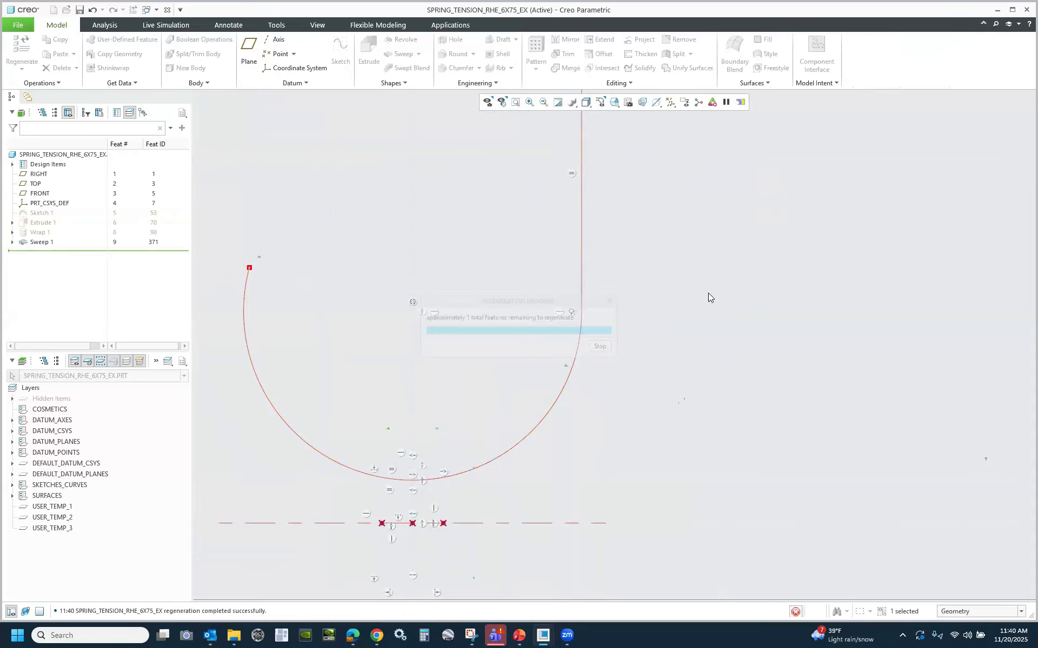
scroll(726, 376, "up", 5)
scroll(439, 441, "up", 5)
left_click(392, 378)
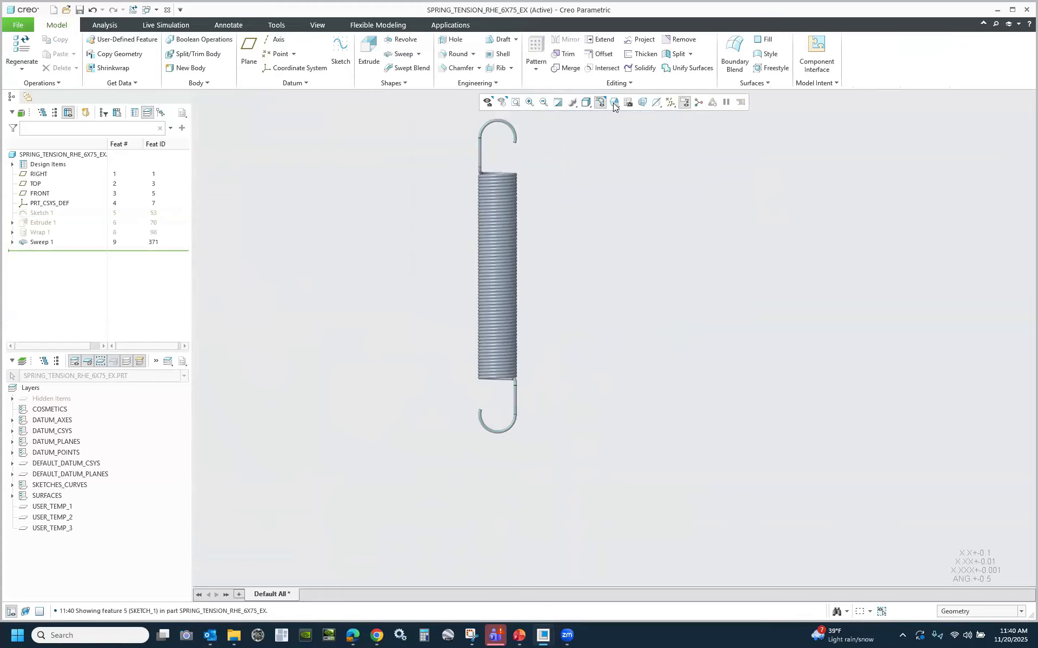
Examine the swept bend surface where the upper hook joins the coil, starting and ending in the standard orientation.
left_click(613, 103)
left_click(621, 112)
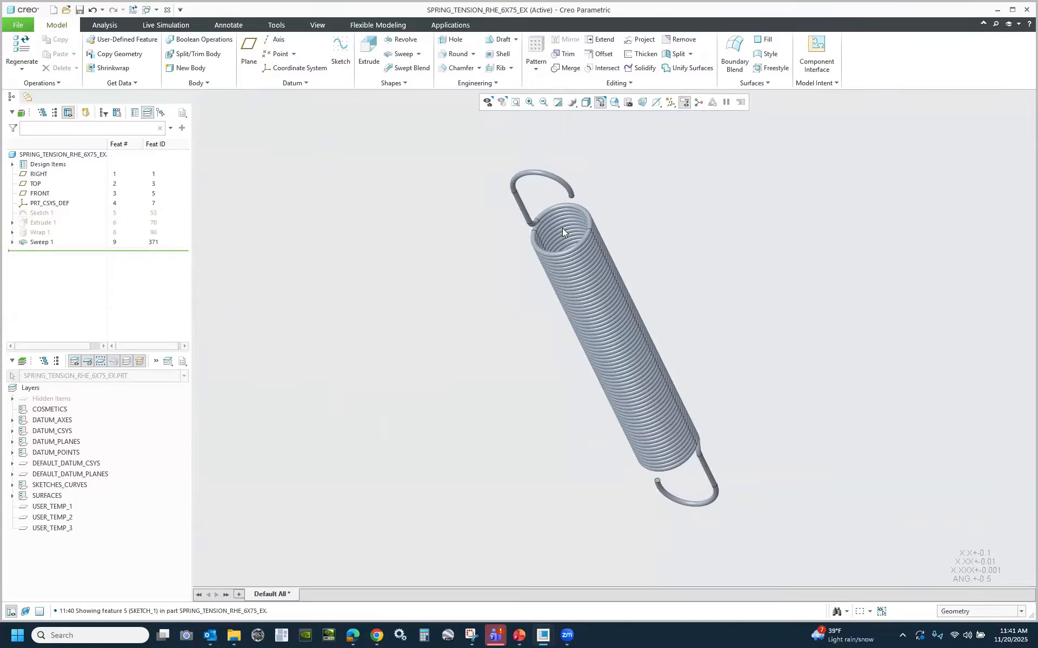
scroll(440, 193, "up", 10)
left_click(409, 294)
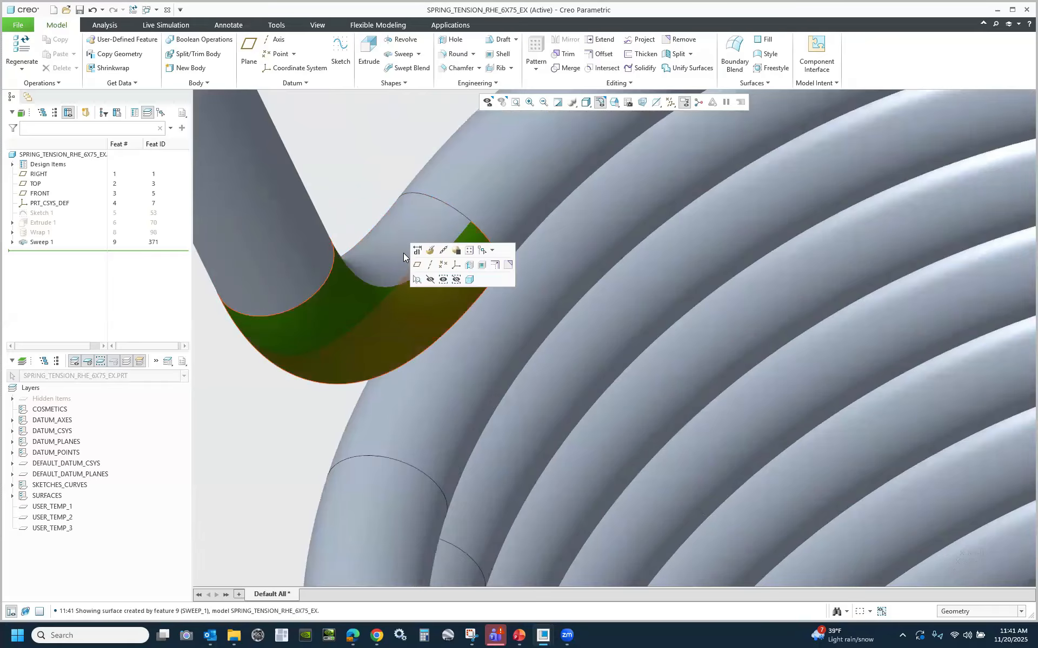
left_click(450, 295, "ctrl")
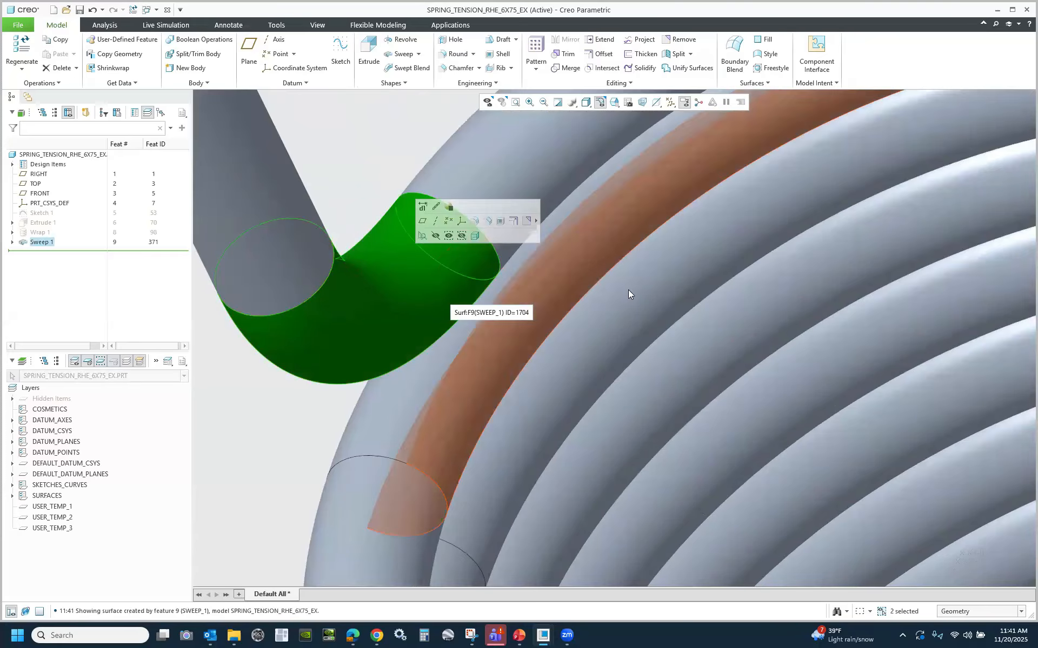
scroll(359, 382, "down", 10)
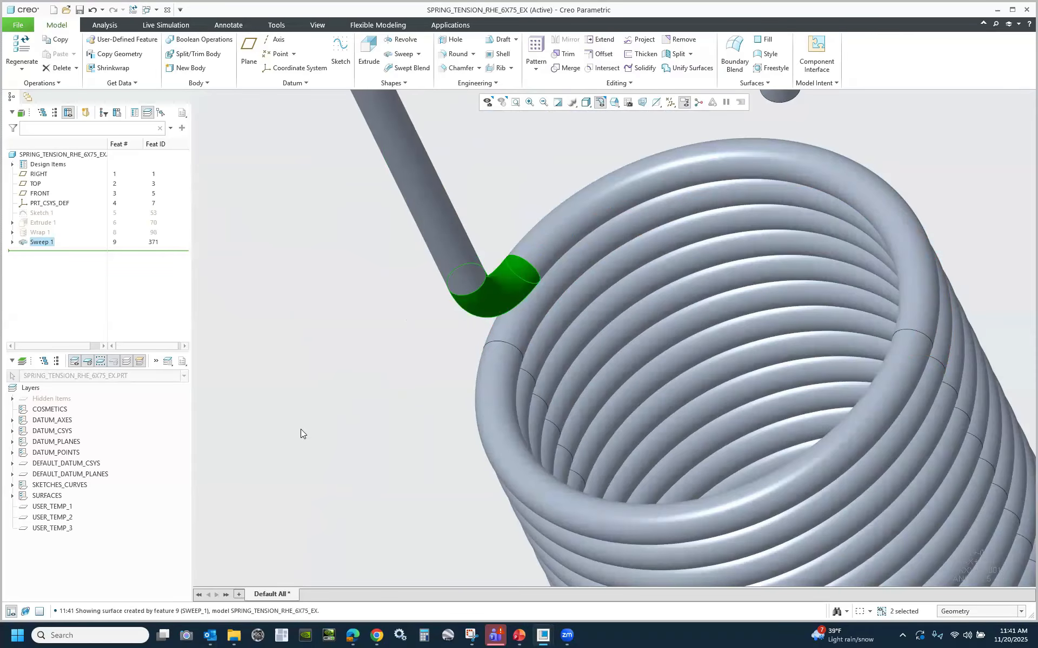
left_click(618, 103)
left_click(623, 115)
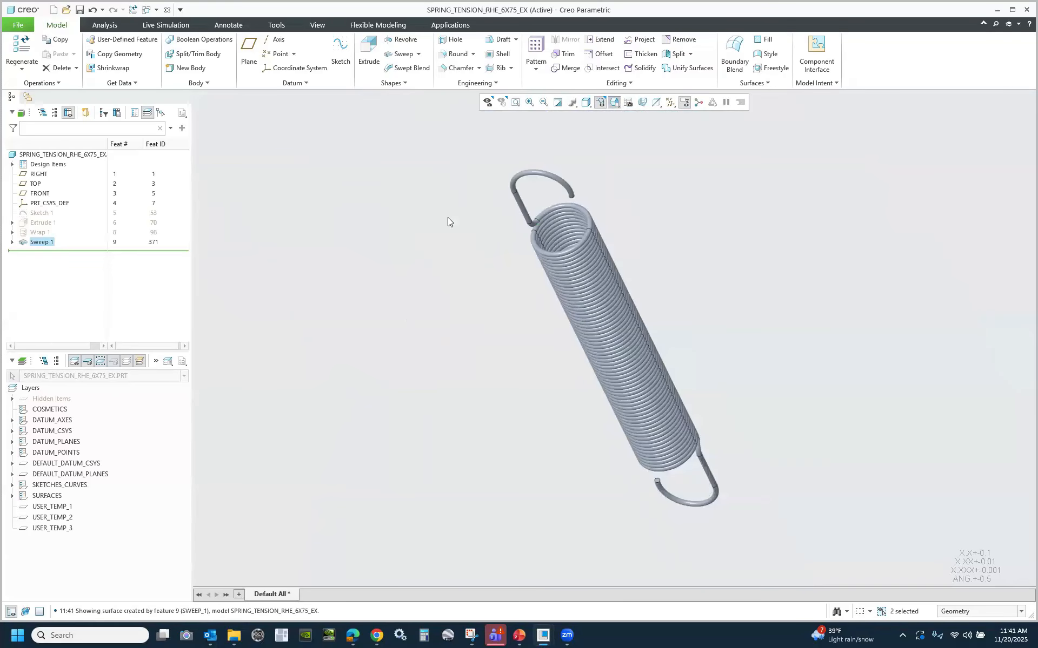
left_click(448, 217)
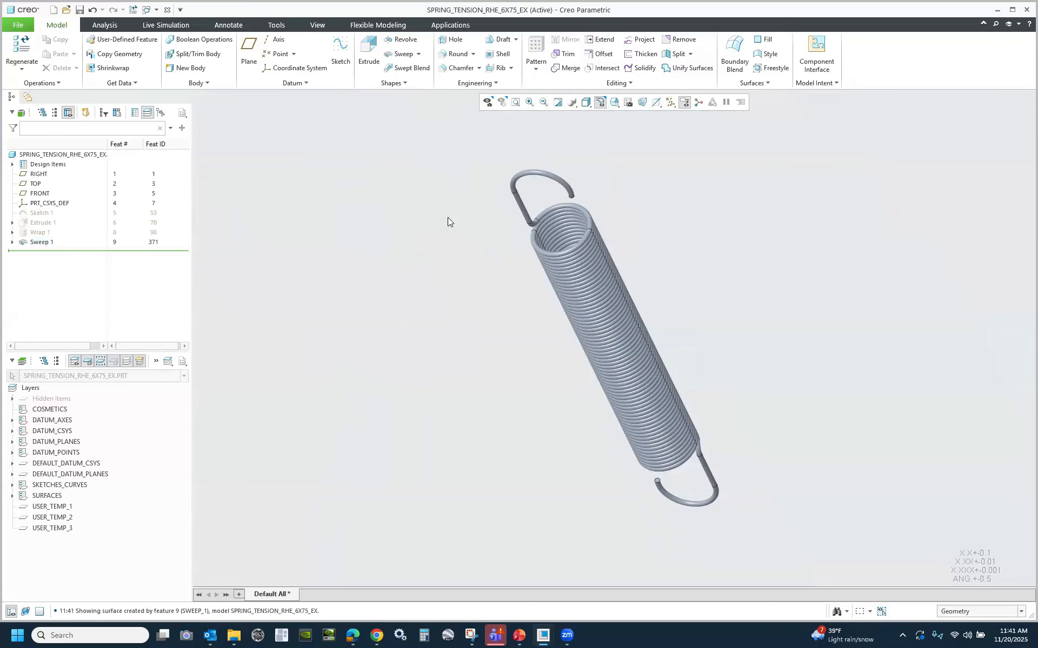
Save SPRING_TENSION_RHE_6X75_EX.PRT to the Spring_Example working directory.
left_click(80, 10)
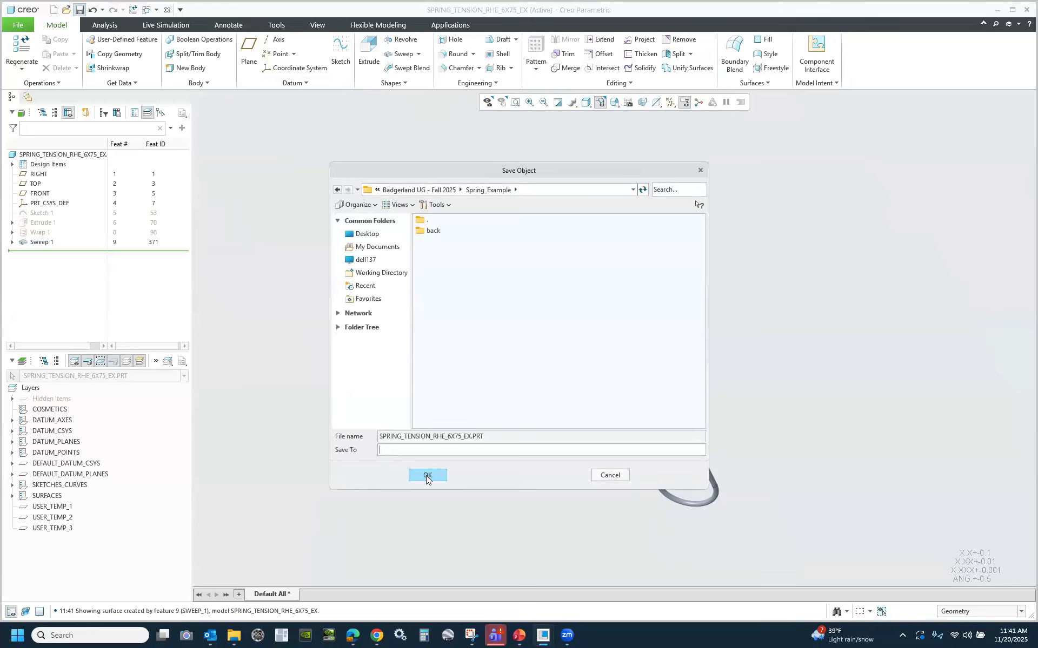
left_click(396, 275)
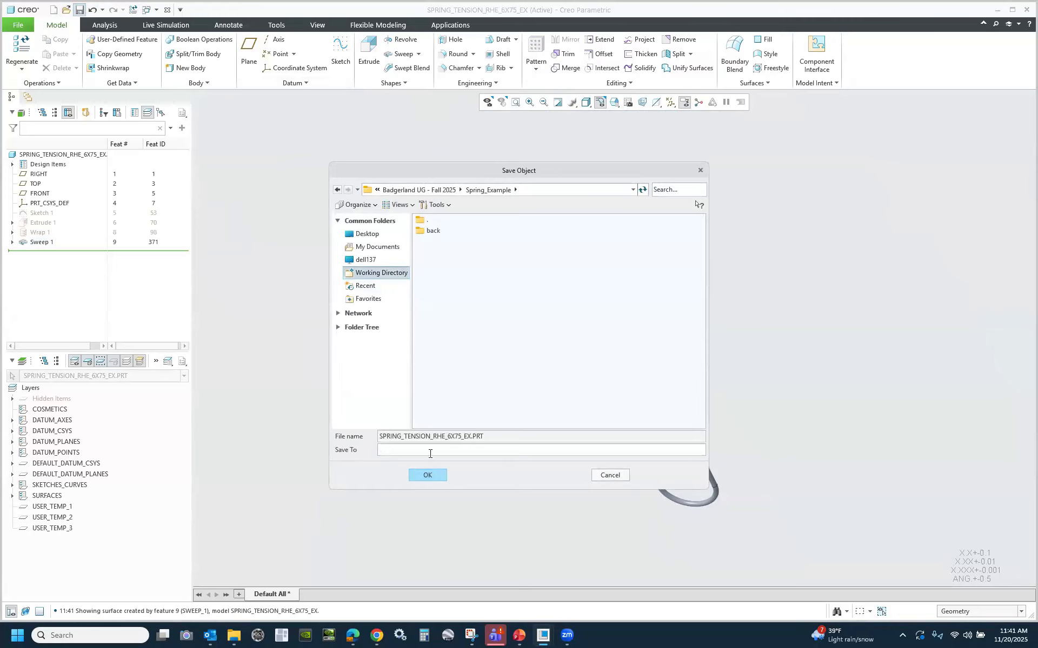
left_click(427, 475)
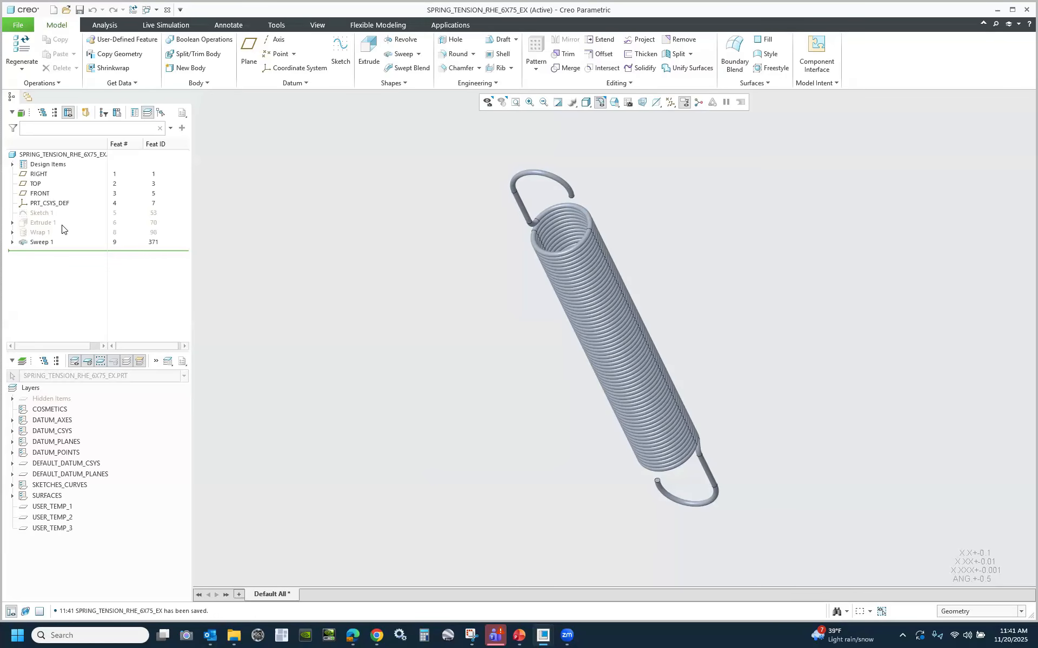
left_click(36, 224)
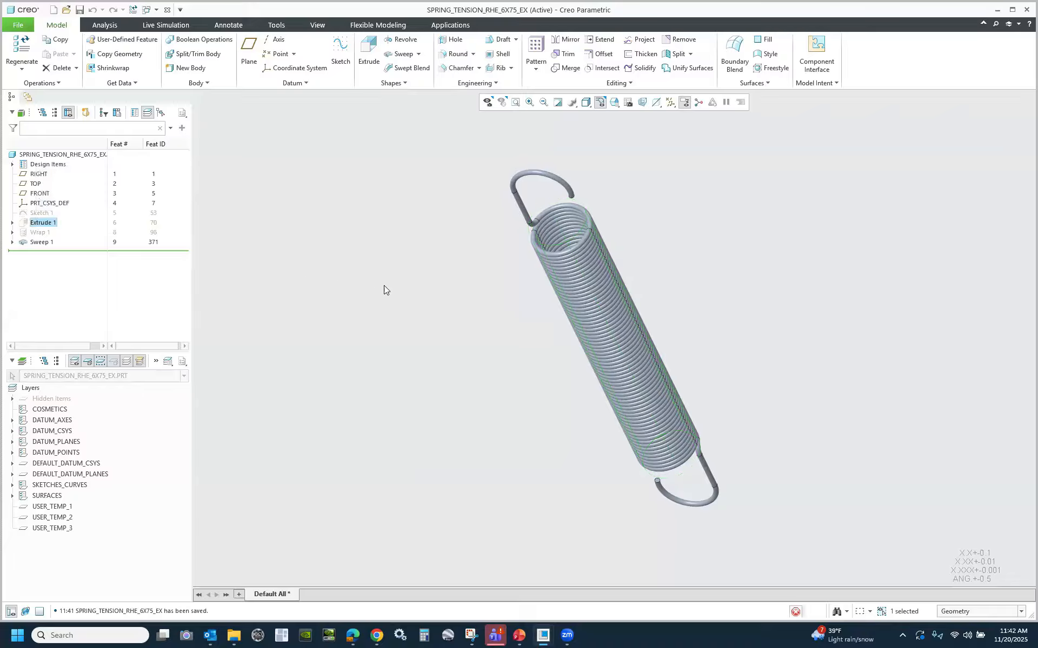
left_click(48, 223)
left_click(361, 259)
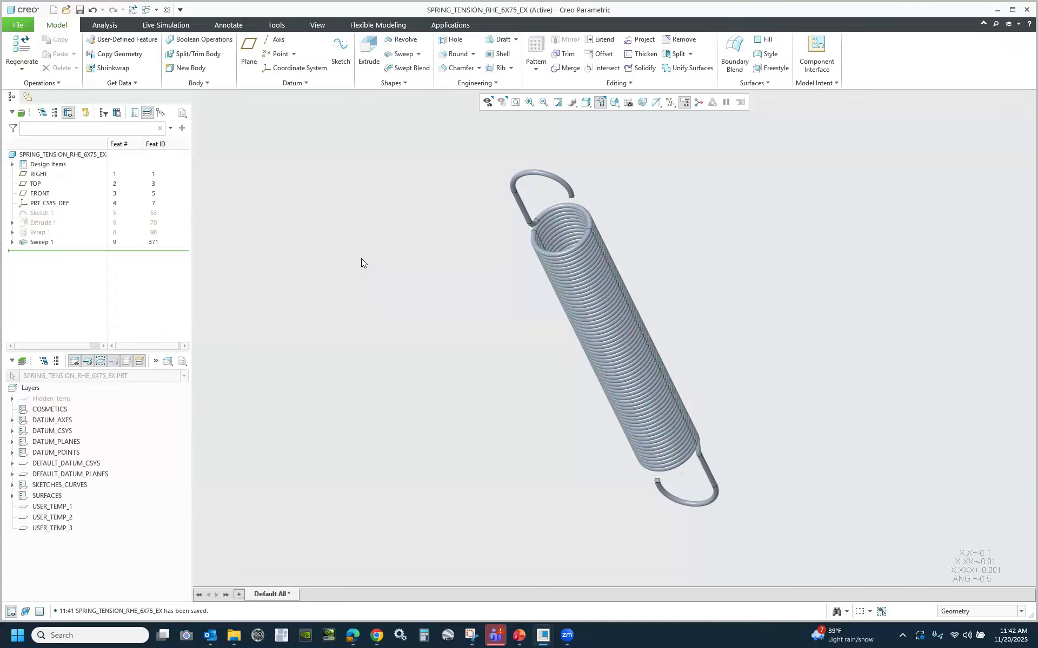
Show the hidden Sketch 1 again and turn on the display of datum points.
right_click(44, 213)
left_click(57, 179)
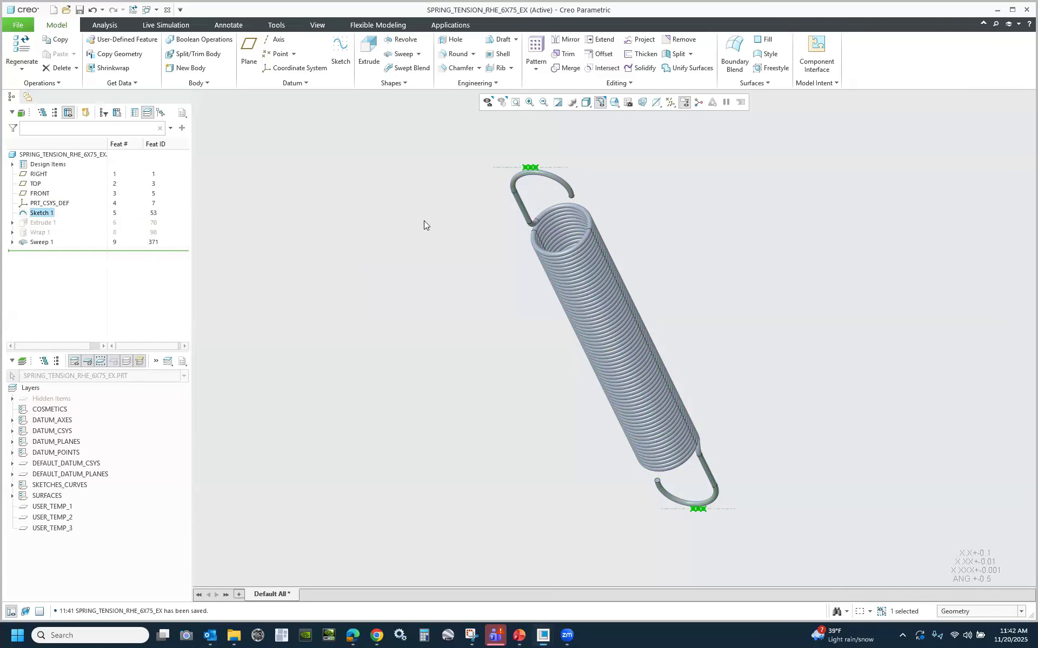
left_click(420, 220)
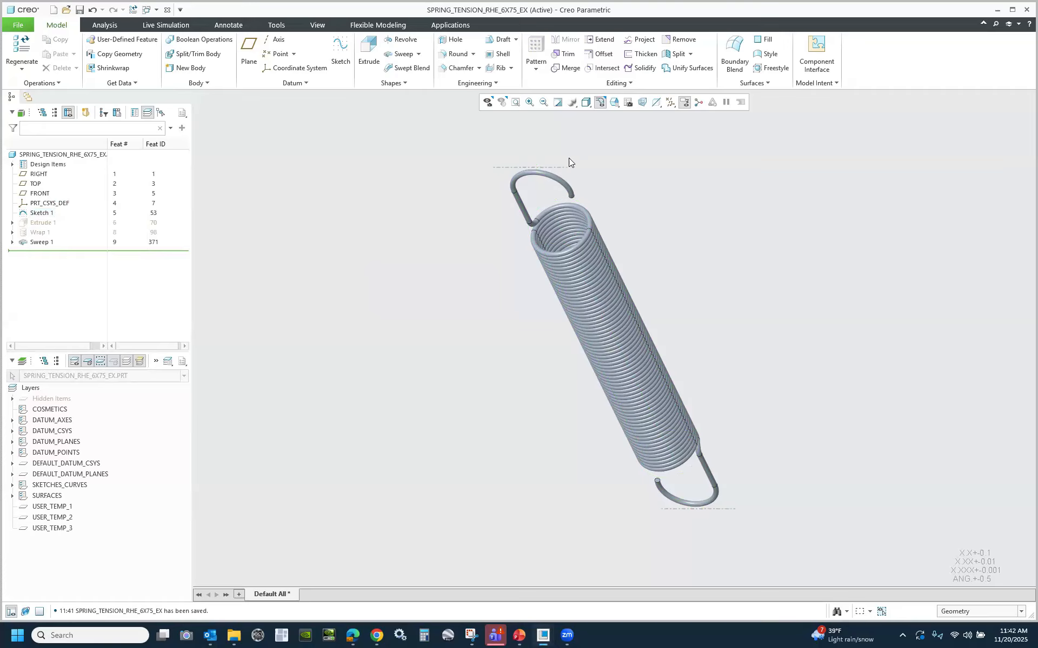
left_click(670, 102)
left_click(670, 139)
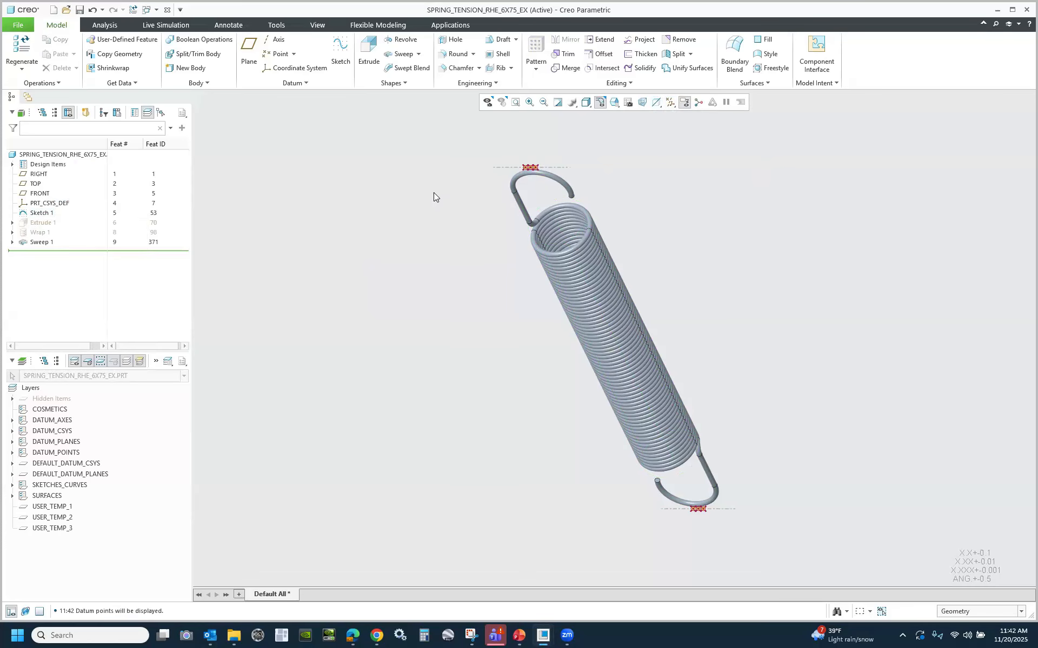
Switch to FRAME_LEVER_EXAMPLE.ASM and start assembling the in-session part spring_tension_rhe_6x75_ex.prt.
left_click(150, 10)
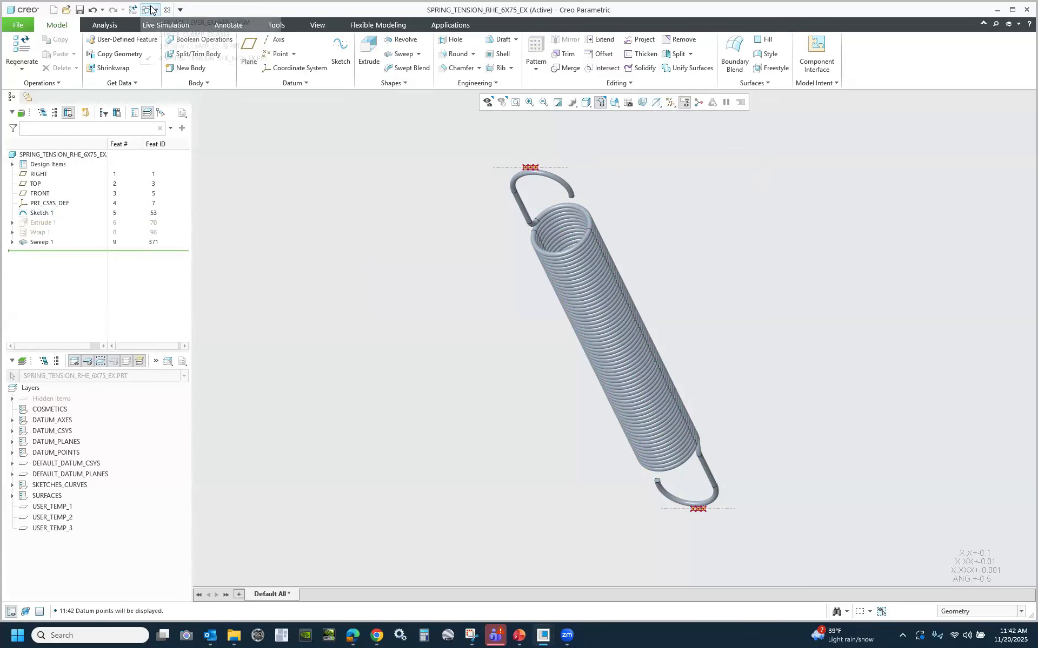
left_click(195, 24)
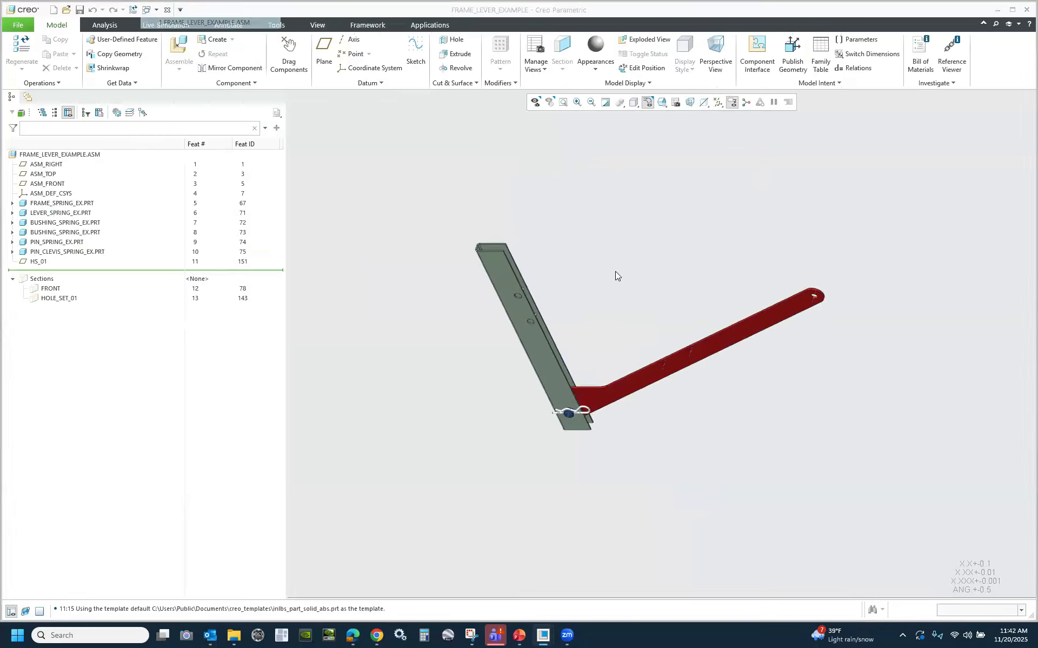
left_click(179, 50)
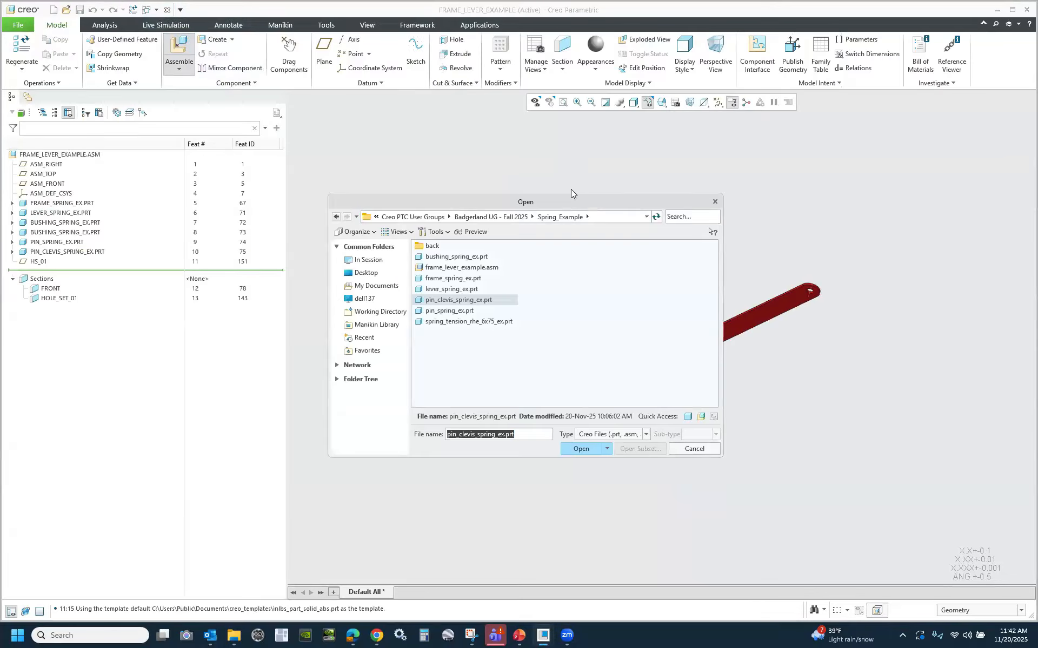
left_click(368, 260)
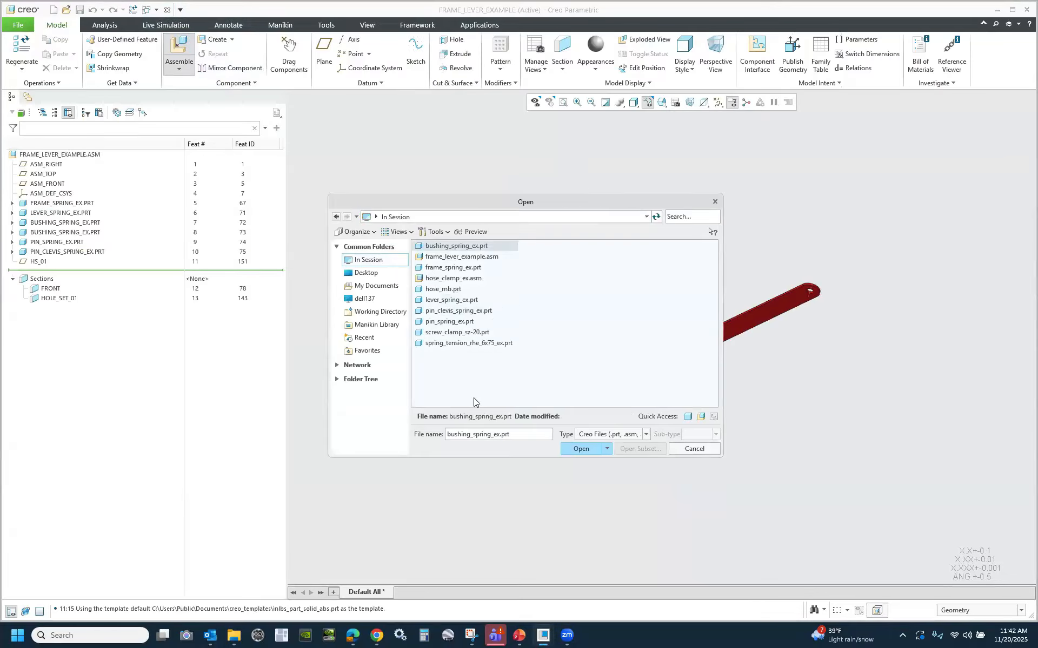
left_click(442, 345)
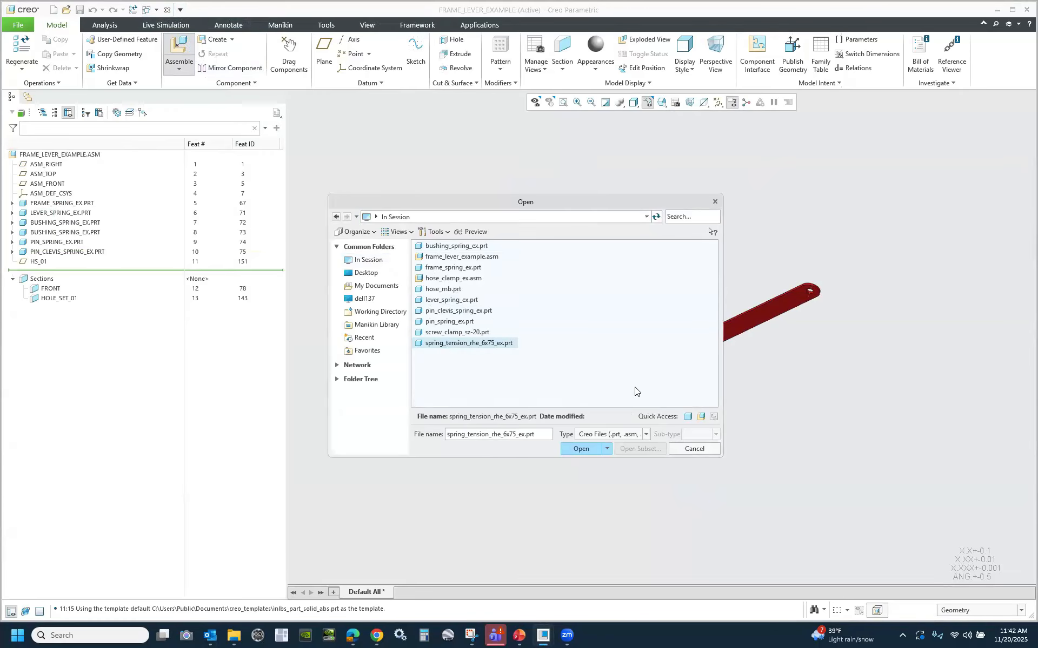
left_click(578, 448)
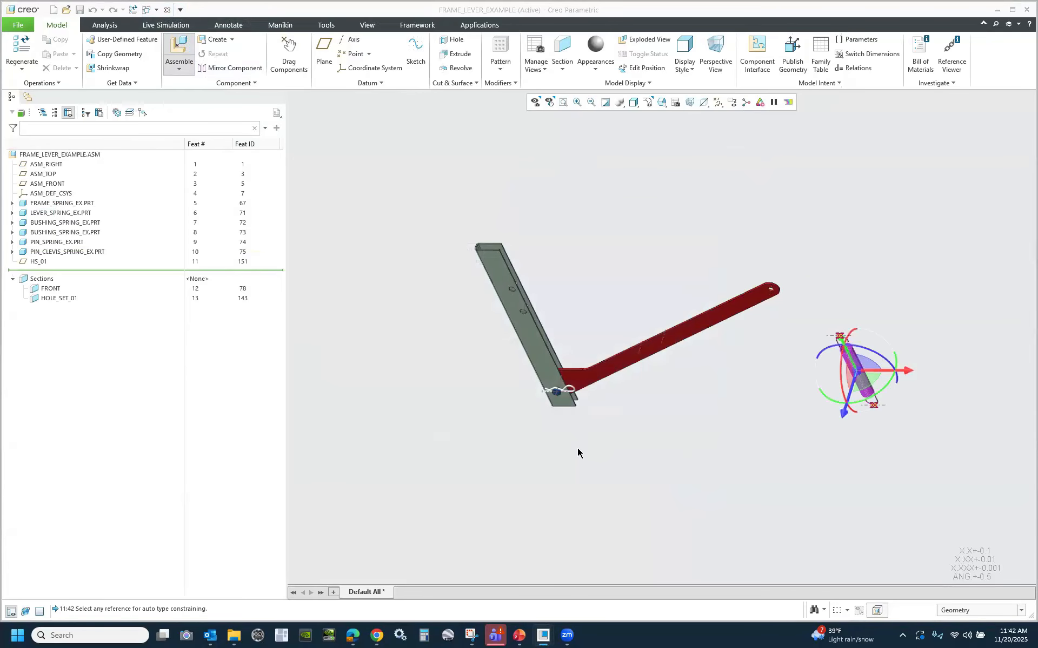
Constrain the spring's upper hook centerline Coincident with the axis of the frame hole nearer the pivot pin.
scroll(868, 351, "up", 8)
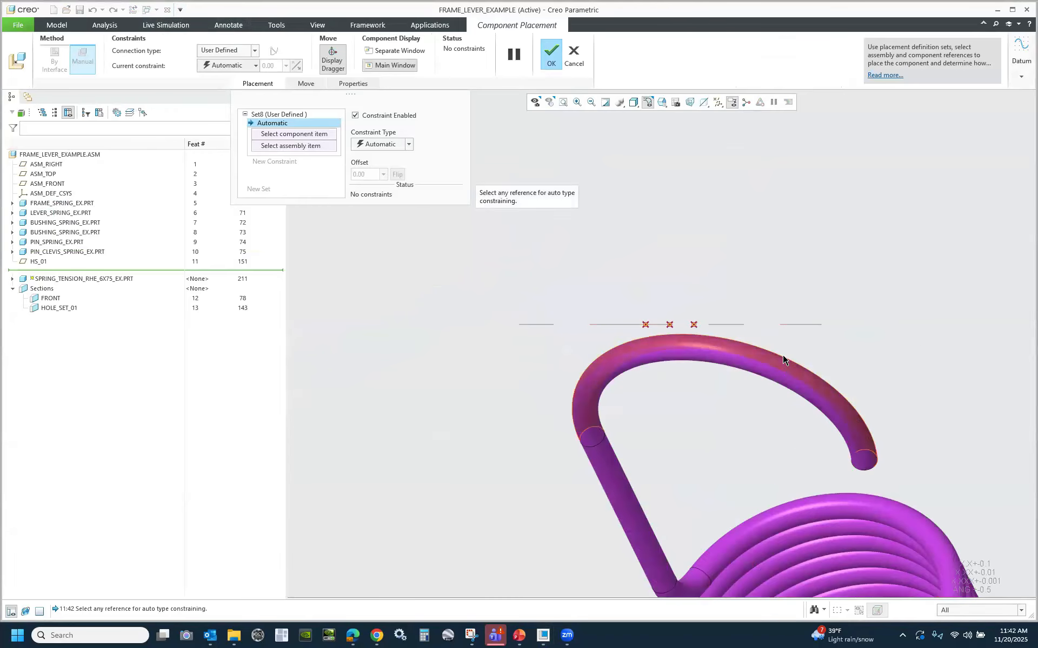
left_click(785, 325)
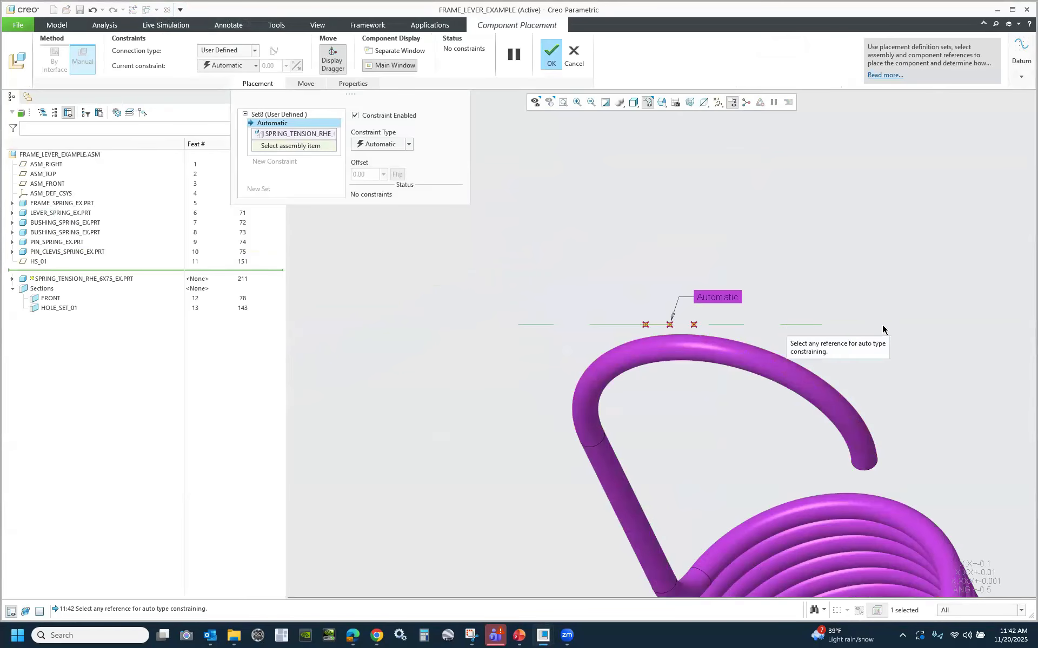
scroll(865, 341, "down", 5)
scroll(864, 373, "down", 3)
scroll(649, 378, "up", 8)
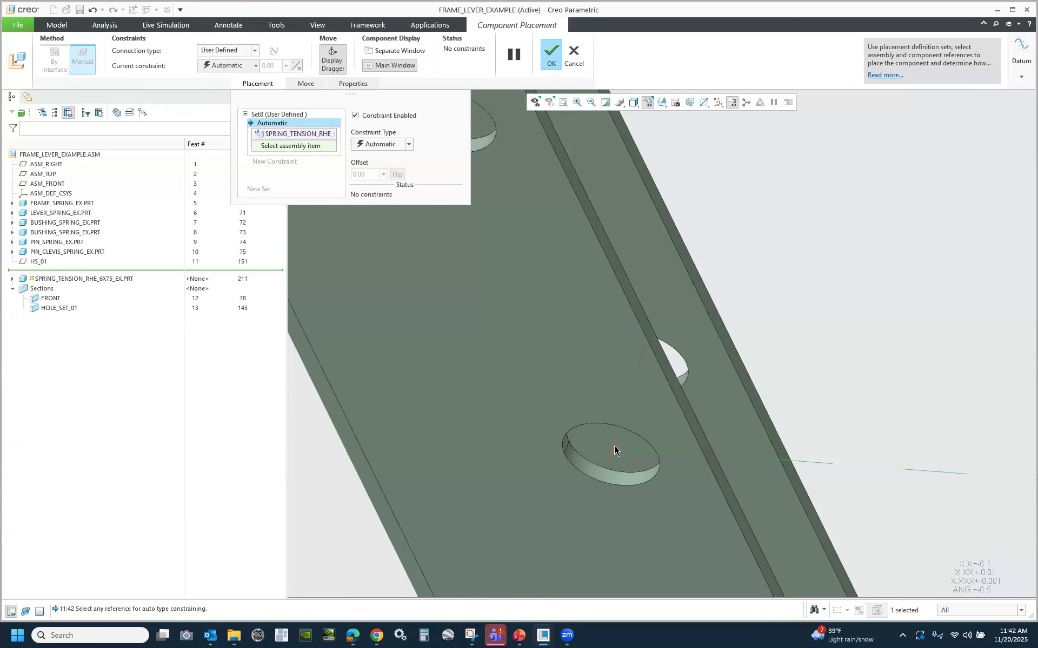
left_click(617, 452)
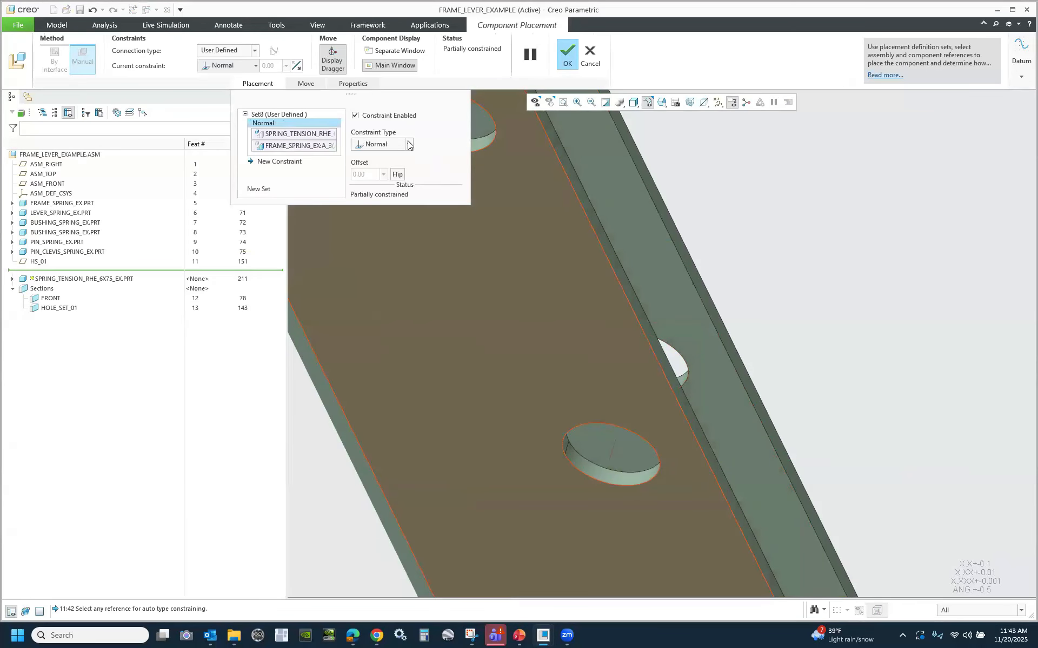
left_click(409, 145)
left_click(380, 186)
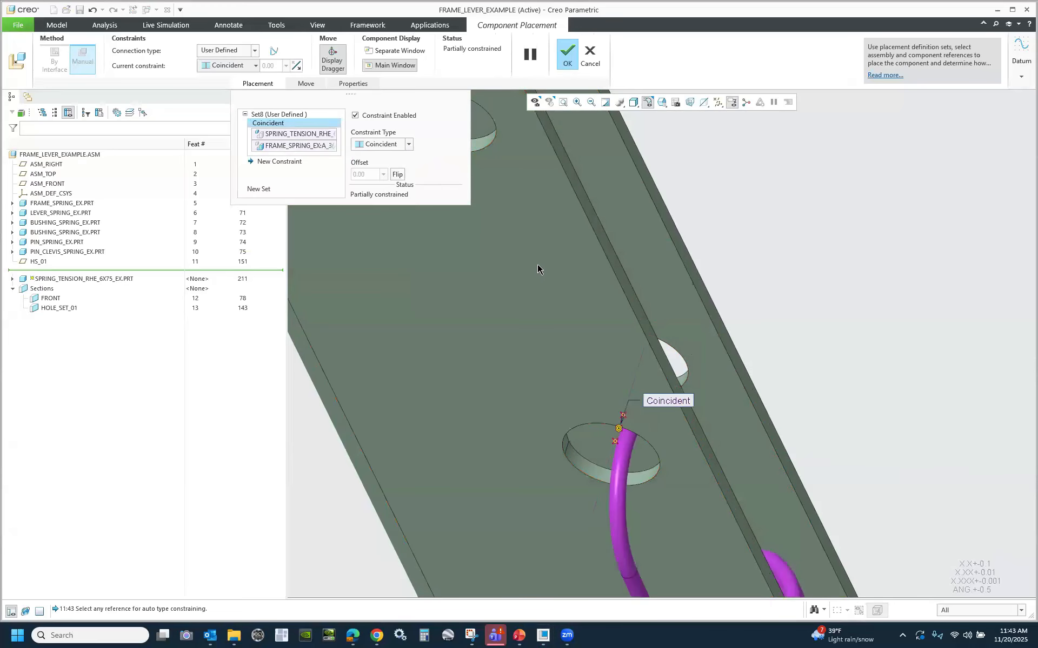
Add an Oriented constraint between the spring's lower hook centerline and axis A_5 of the lever hole nearer the pivot.
left_click(295, 162)
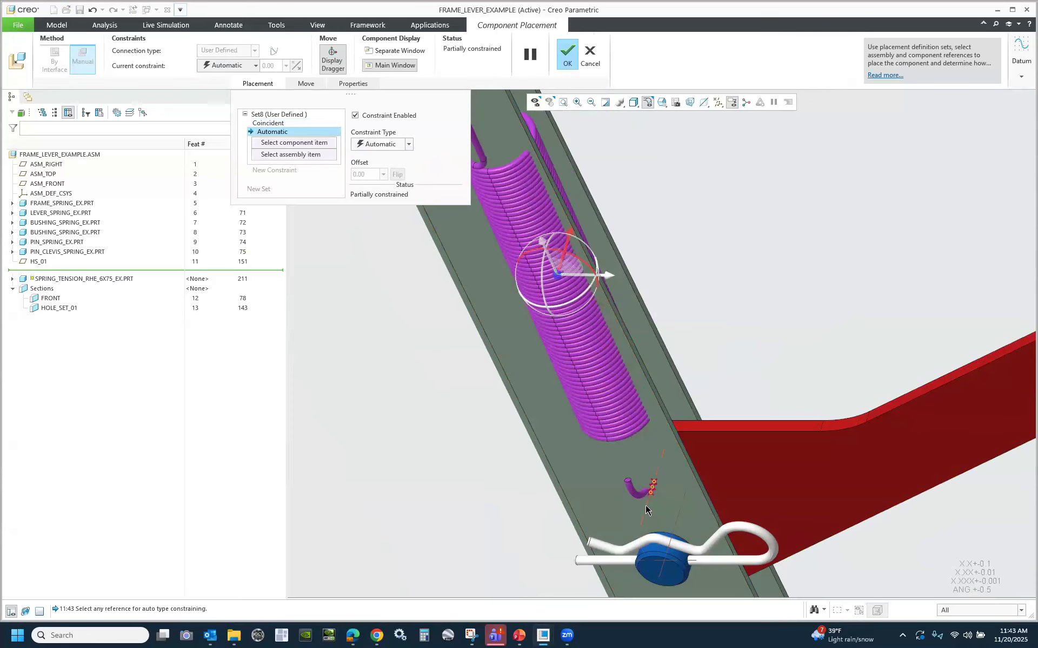
scroll(427, 437, "up", 4)
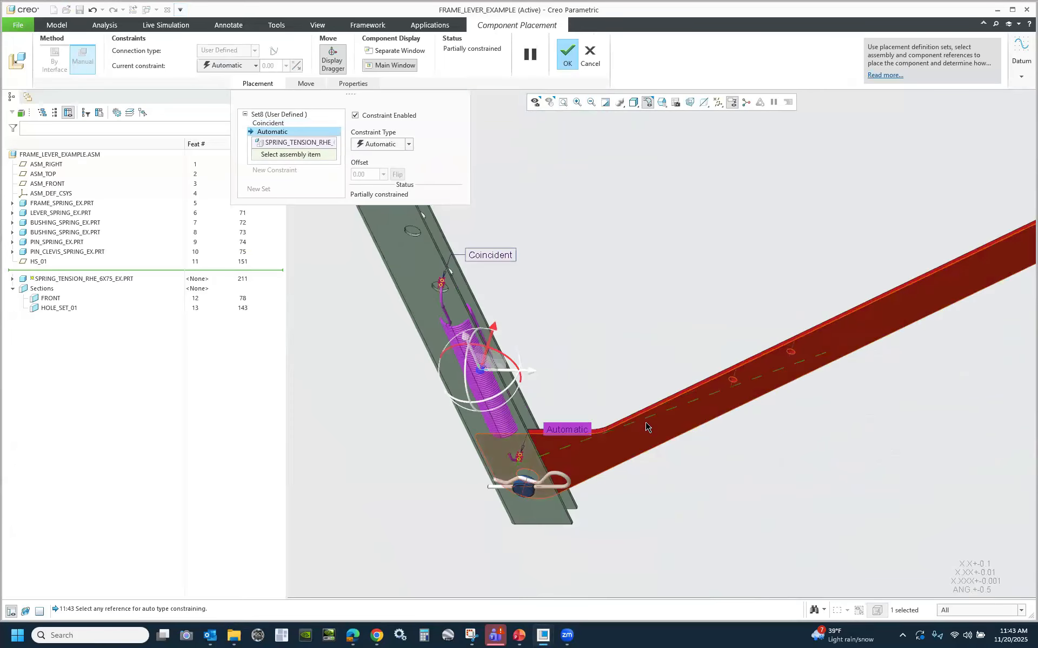
scroll(646, 426, "down", 7)
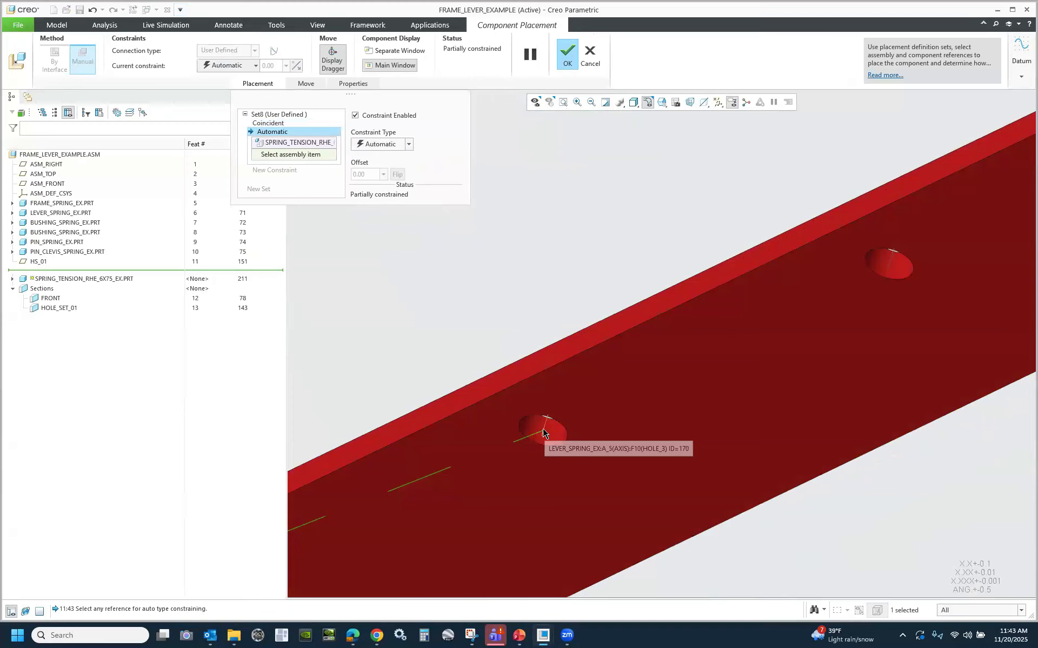
left_click(543, 431)
left_click(410, 146)
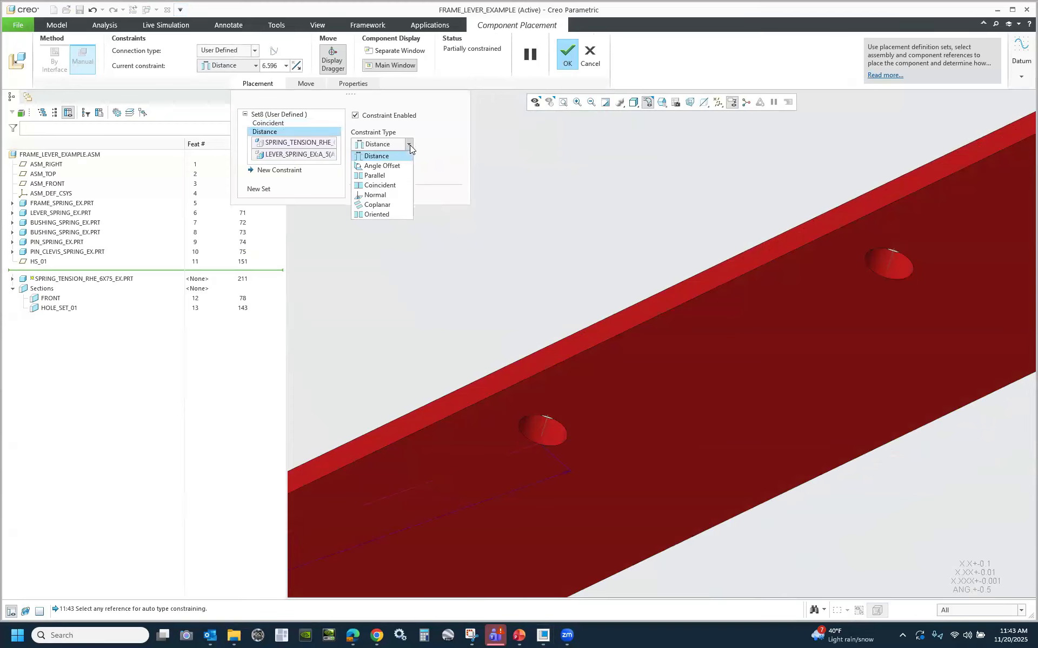
left_click(382, 213)
scroll(877, 355, "up", 5)
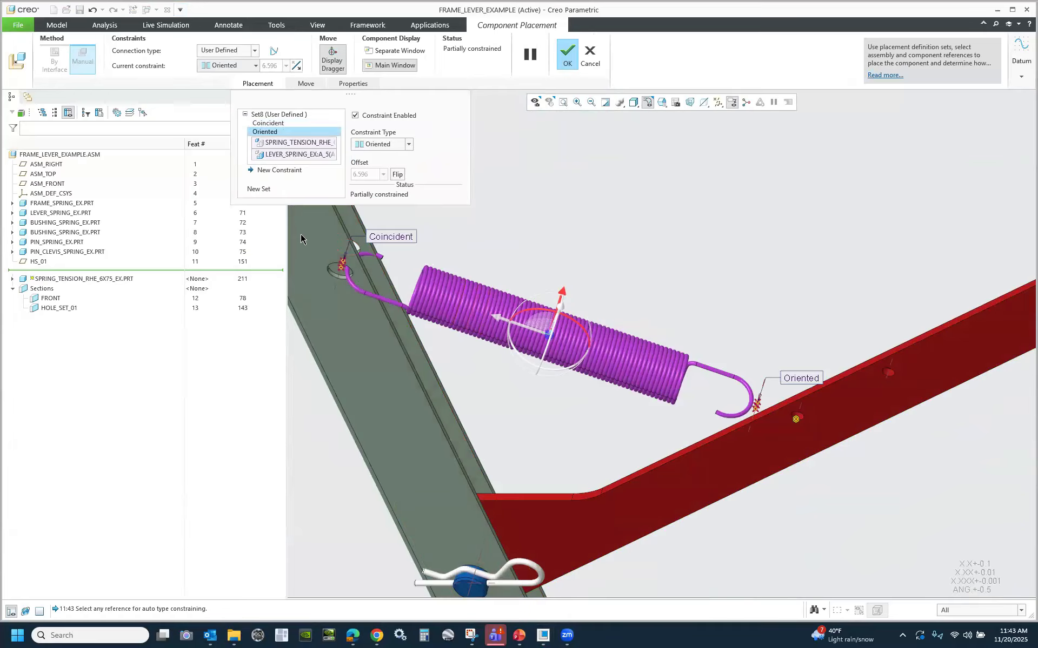
Add a Coincident constraint between the upper hook's outer datum point and the frame's flat face around the hole, and accept the placement.
scroll(313, 240, "down", 1)
scroll(313, 234, "down", 2)
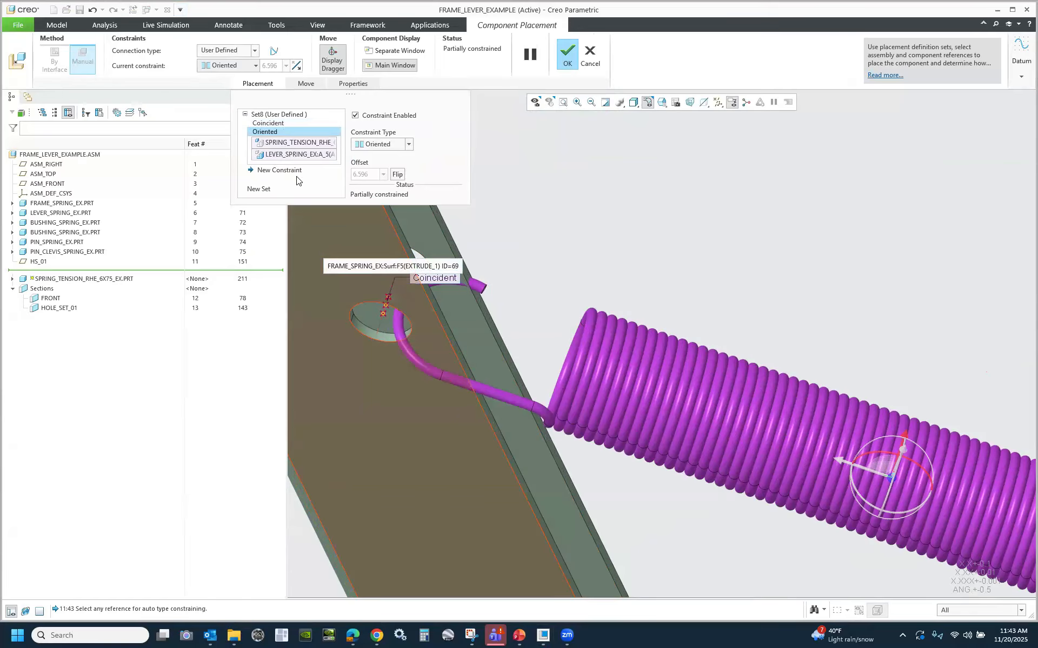
left_click(288, 171)
scroll(411, 335, "up", 6)
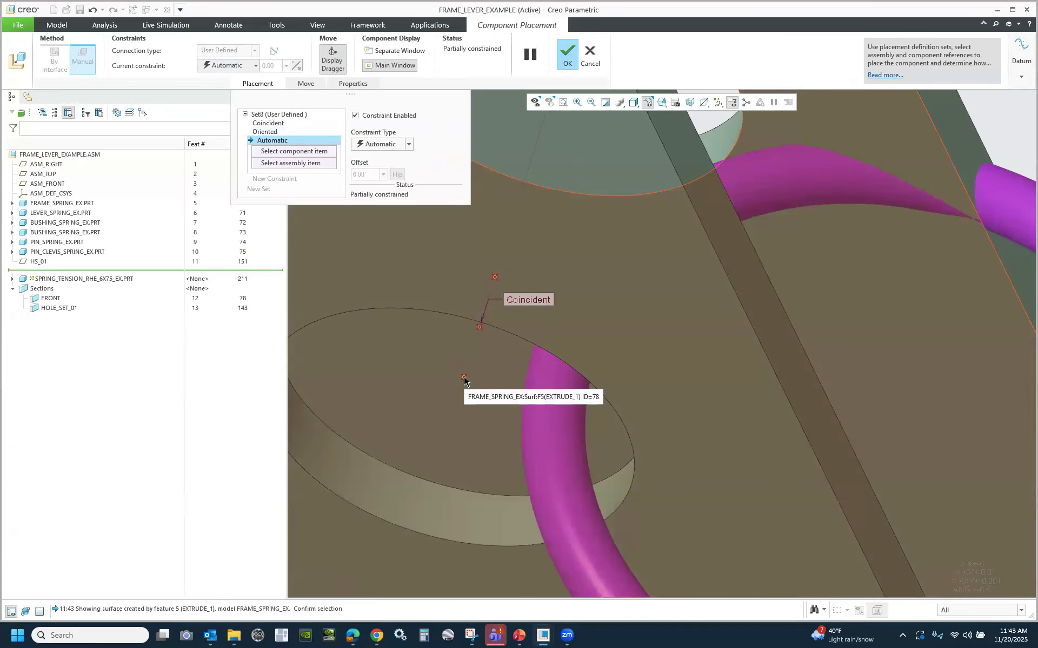
right_click(464, 378)
left_click(464, 378)
left_click(392, 270)
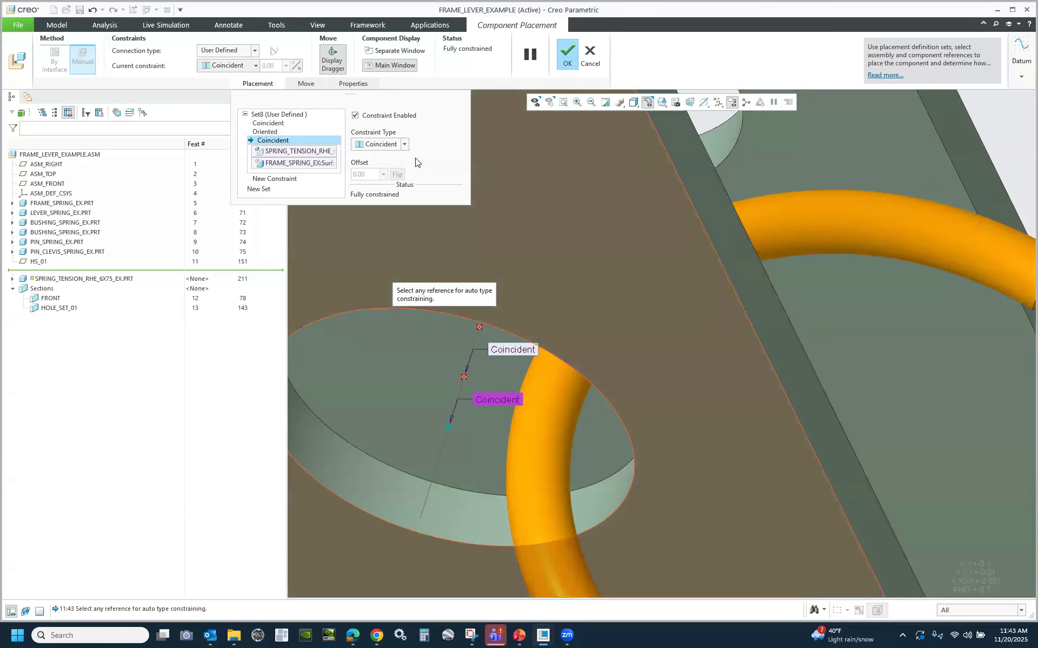
scroll(496, 285, "down", 10)
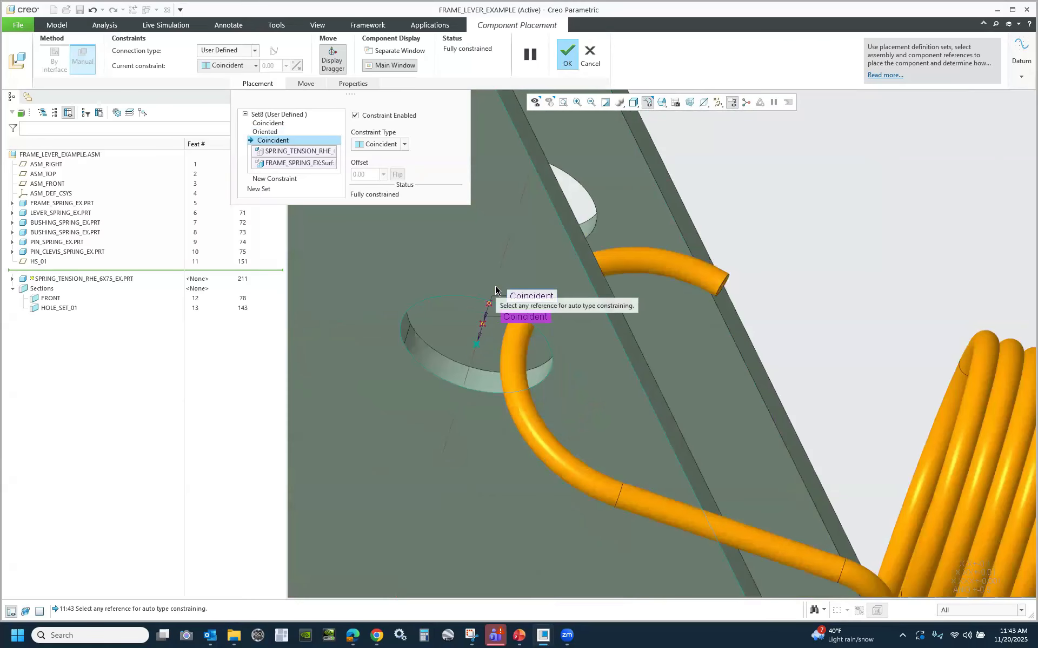
left_click(572, 53)
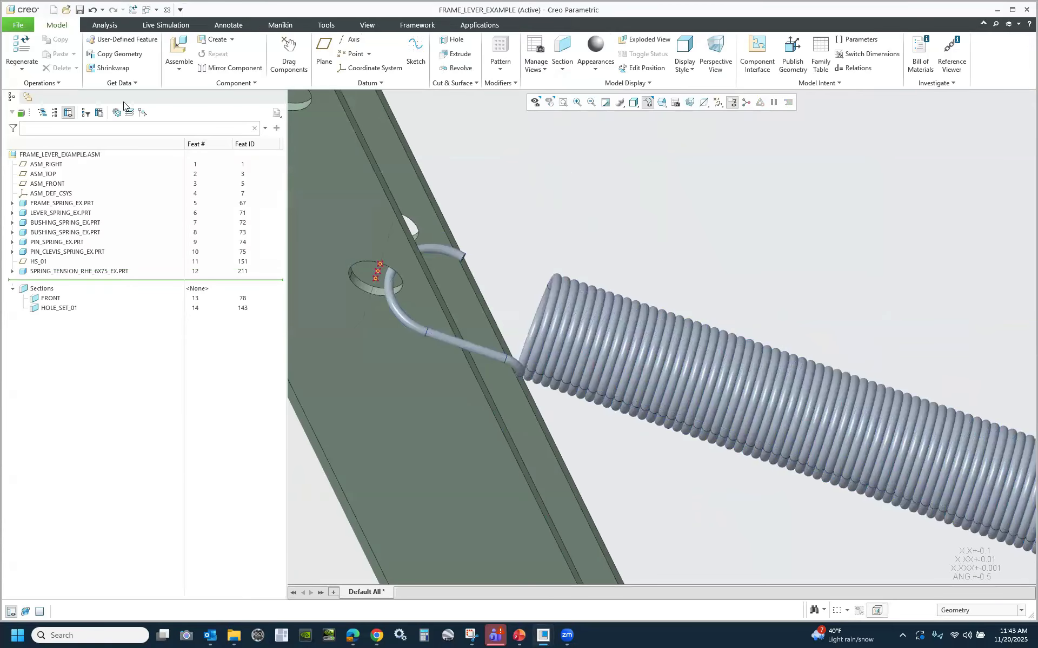
Activate the HOLE_SET_01 section and examine how both spring hooks sit relative to the frame and lever holes.
left_click(53, 309)
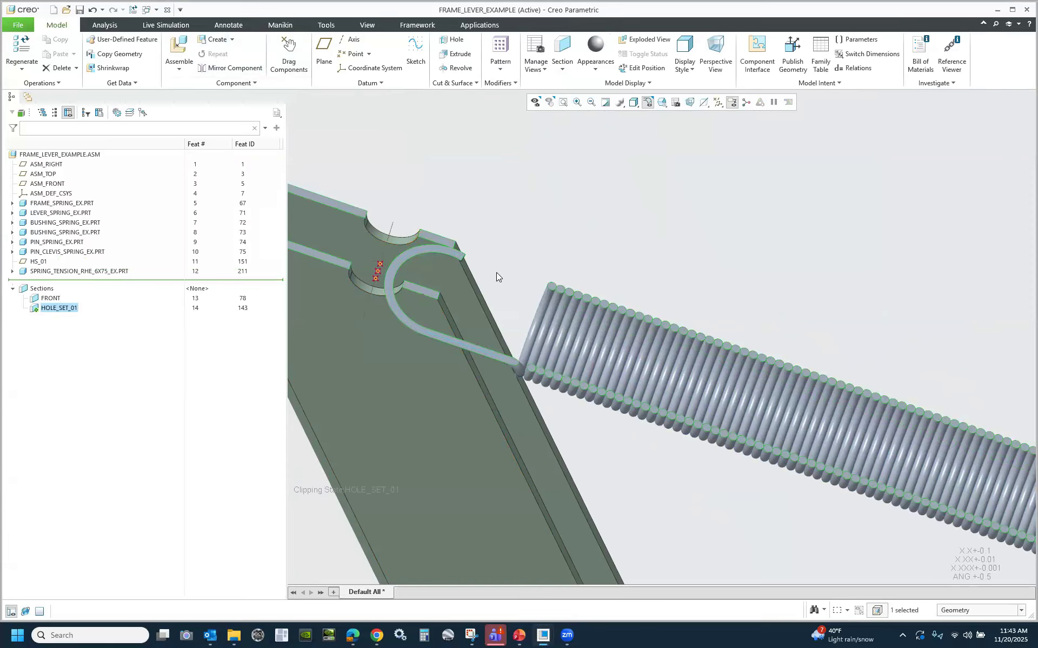
scroll(481, 277, "down", 5)
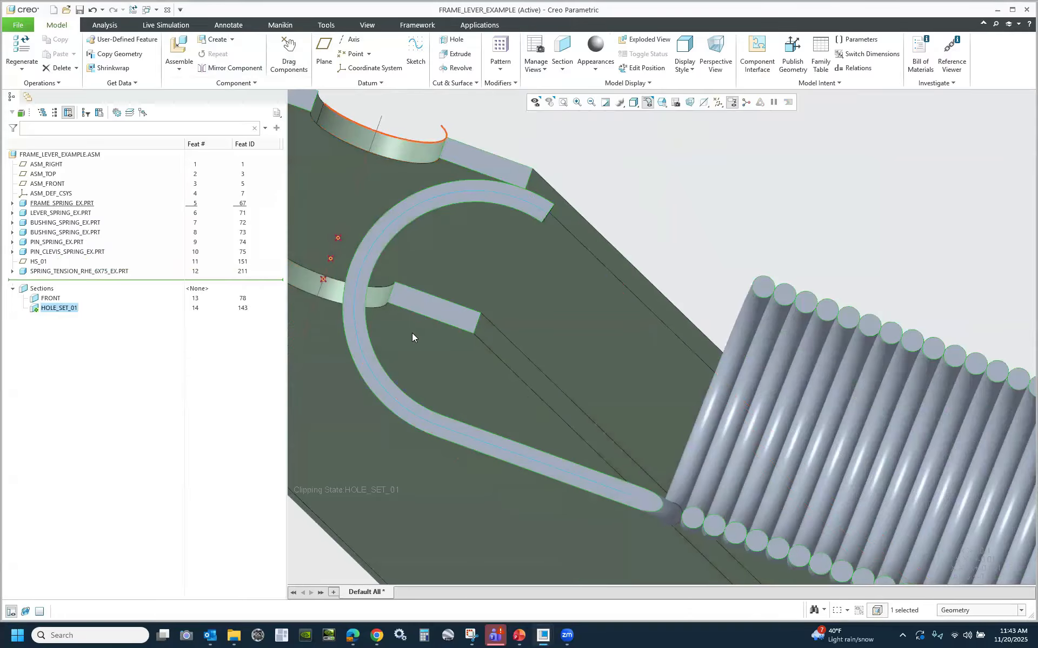
scroll(362, 261, "down", 3)
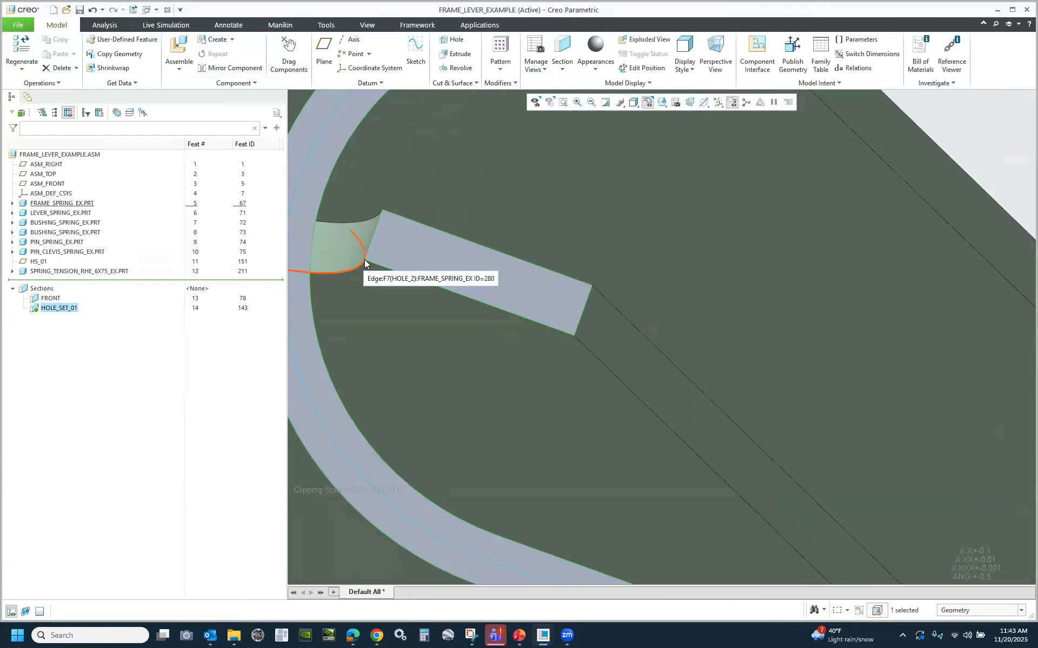
scroll(416, 366, "up", 3)
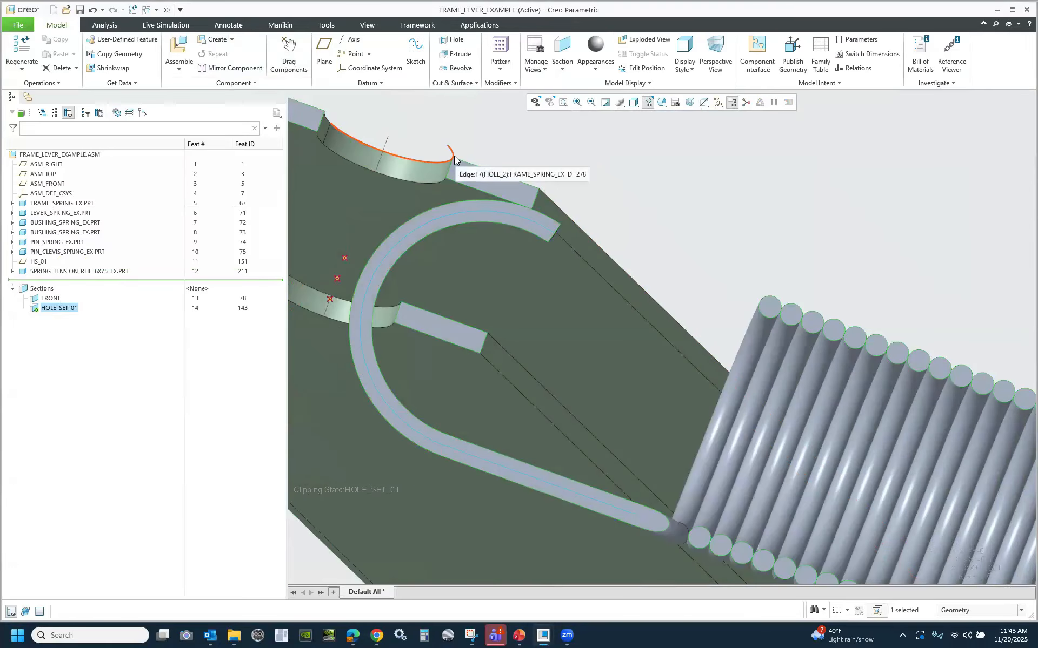
scroll(436, 229, "up", 8)
scroll(643, 304, "down", 3)
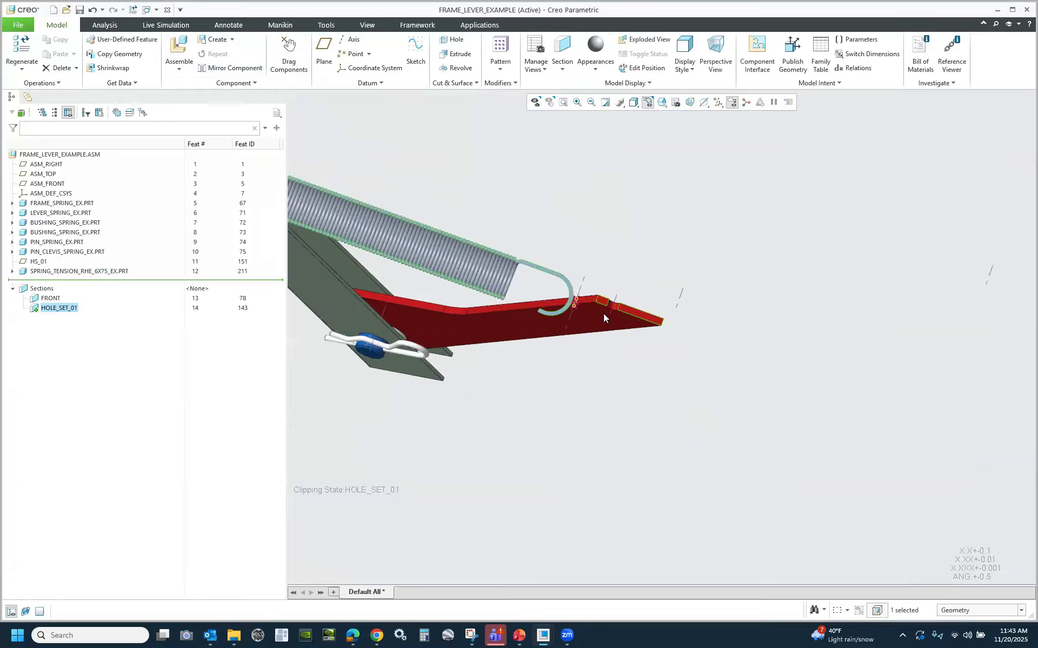
scroll(603, 314, "down", 5)
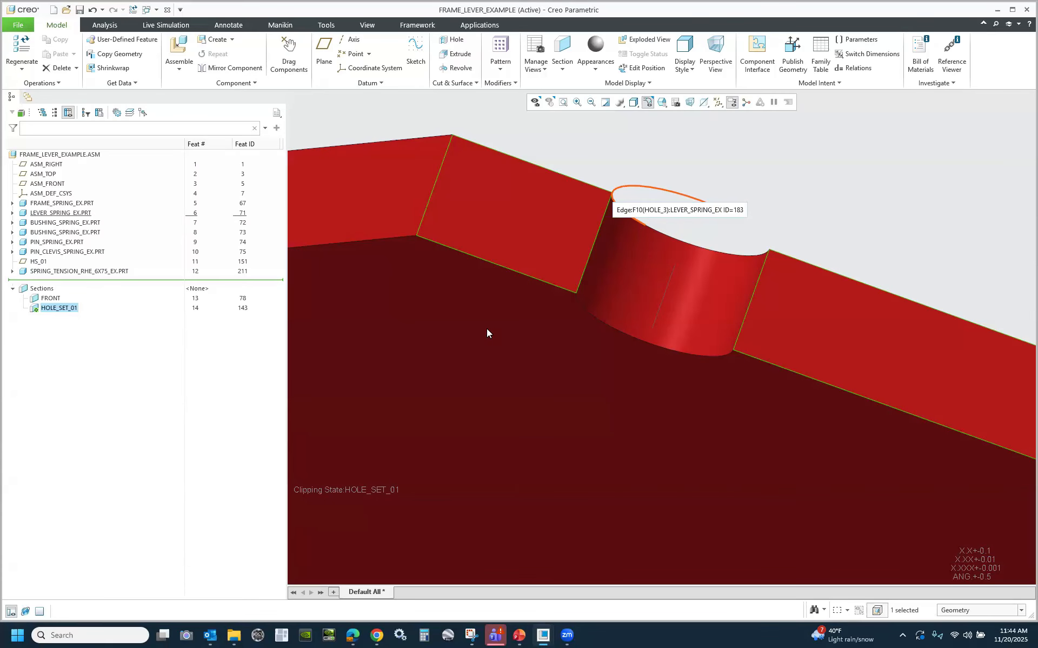
scroll(689, 328, "up", 7)
scroll(768, 399, "up", 3)
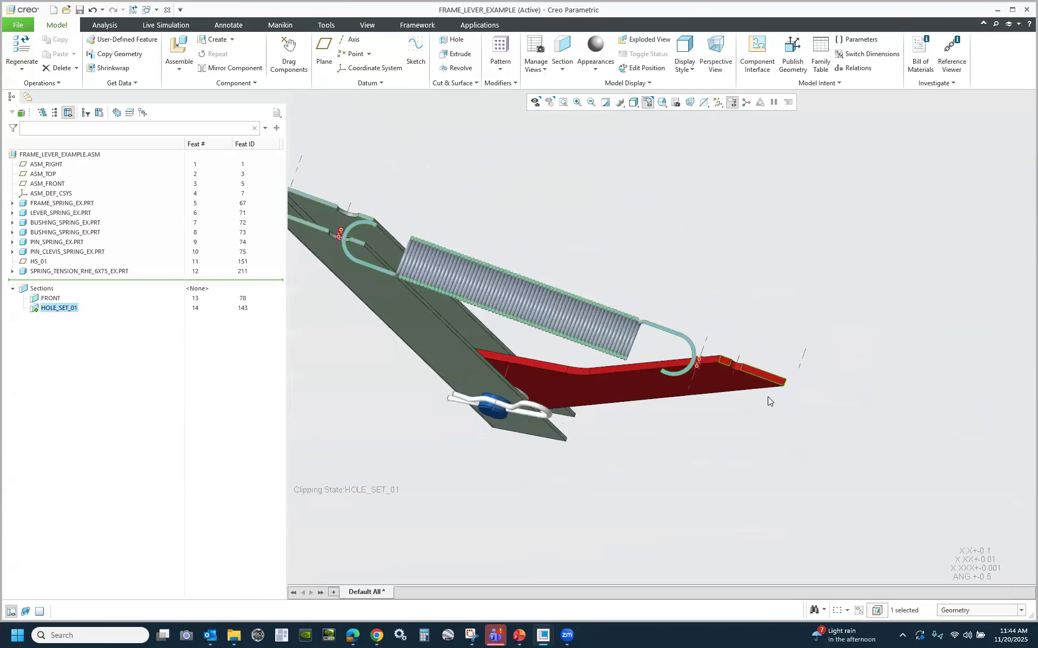
scroll(768, 397, "up", 2)
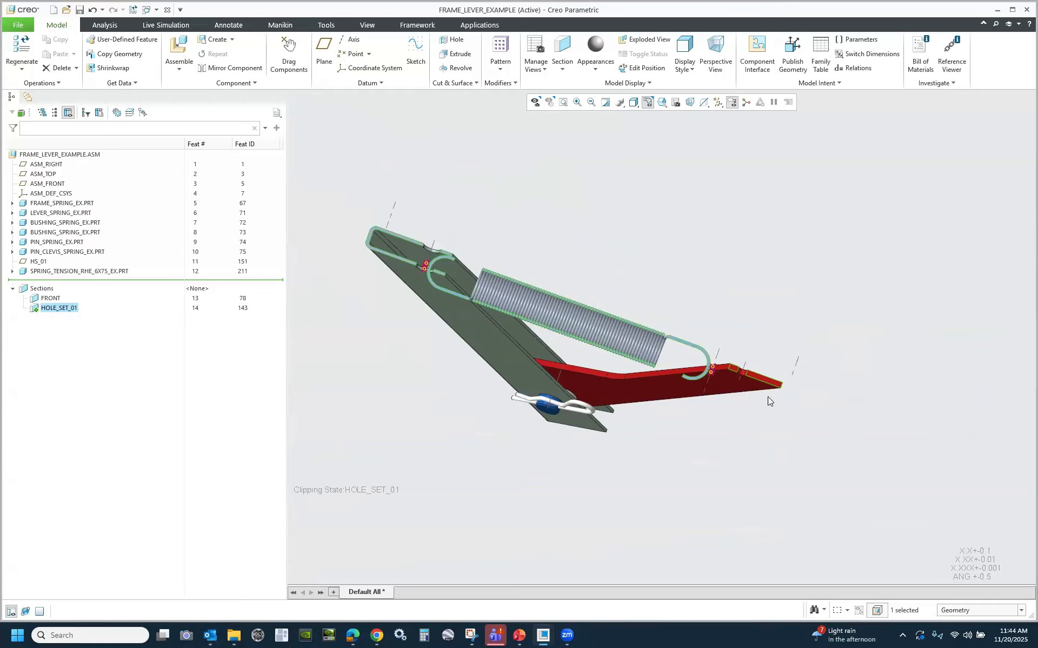
Switch to SPRING_TENSION_RHE_6X75_EX.PRT, view the Flexible definition in its model properties, and close it without adding any items.
left_click(157, 10)
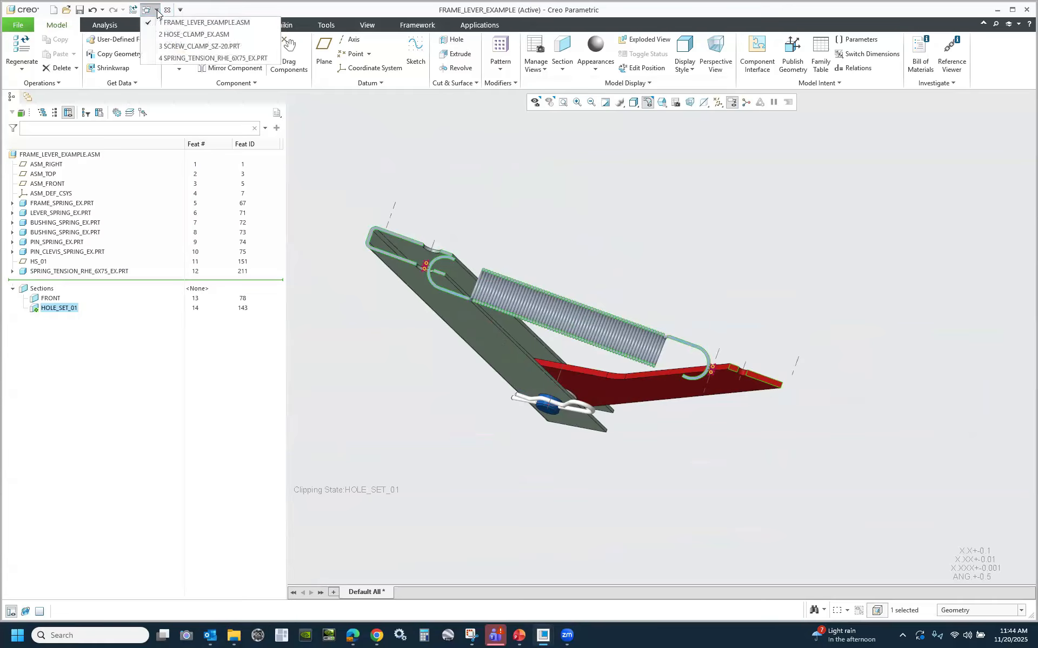
left_click(211, 58)
left_click(18, 25)
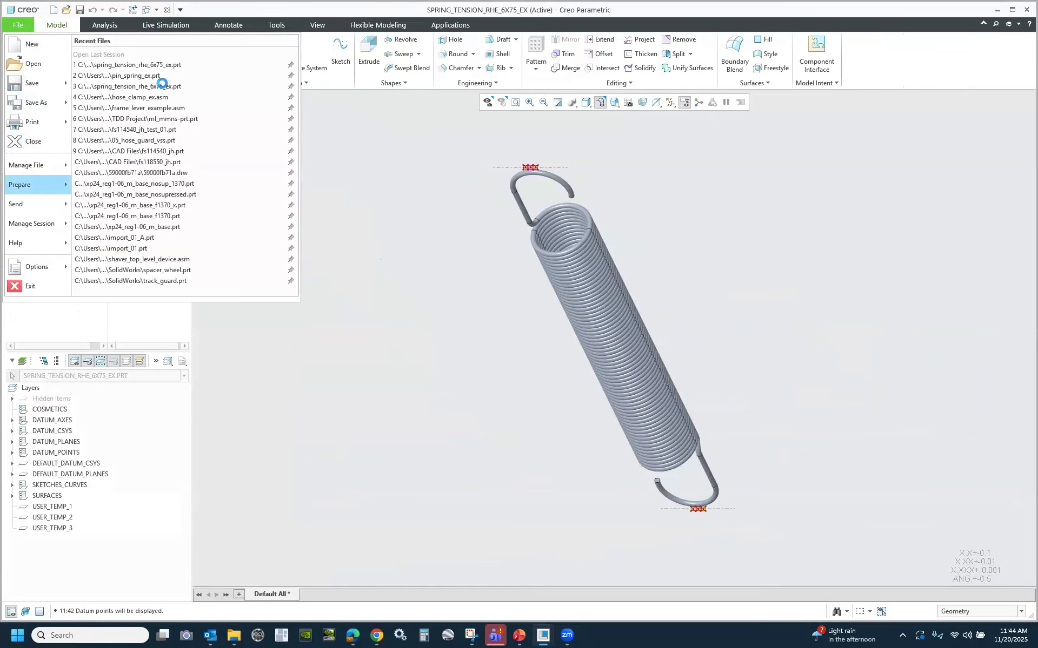
mouse_move(35, 184)
left_click(162, 60)
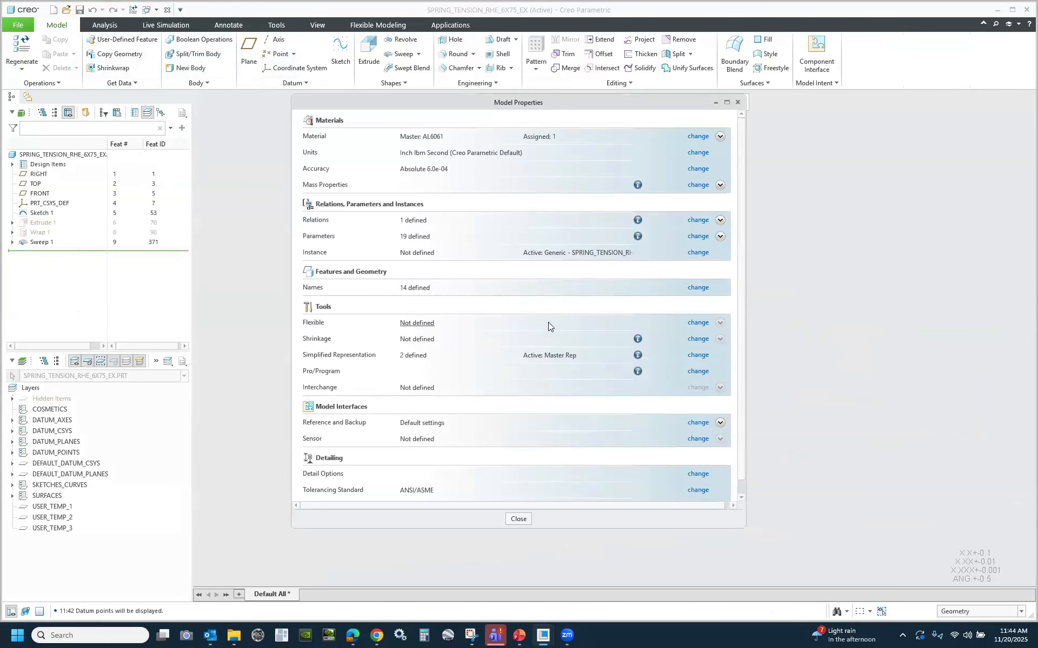
left_click(699, 323)
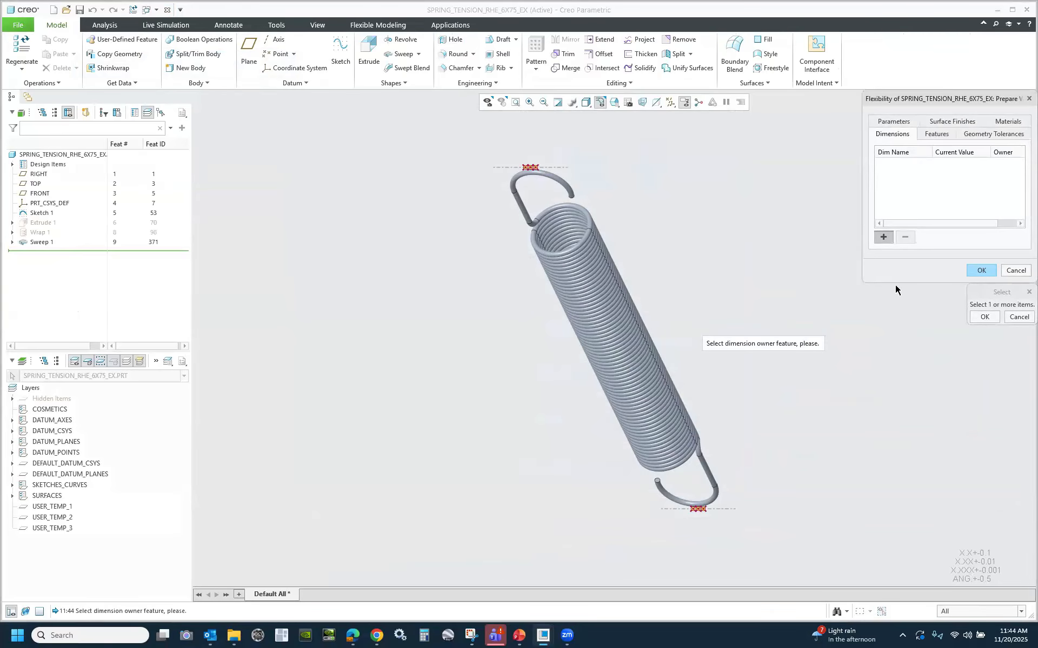
left_click(1016, 271)
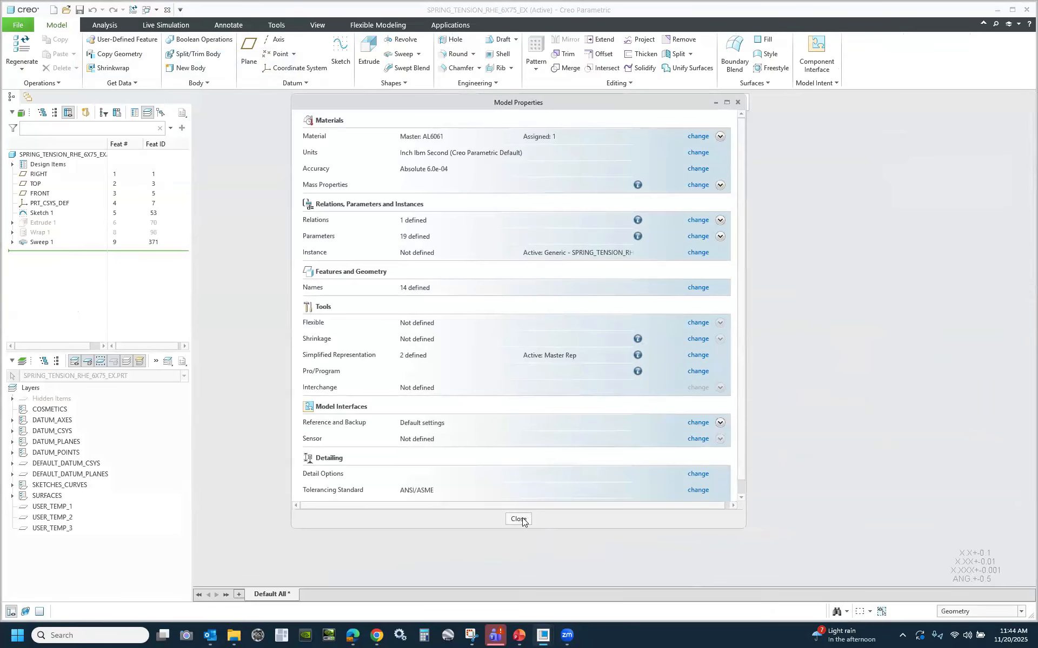
left_click(518, 518)
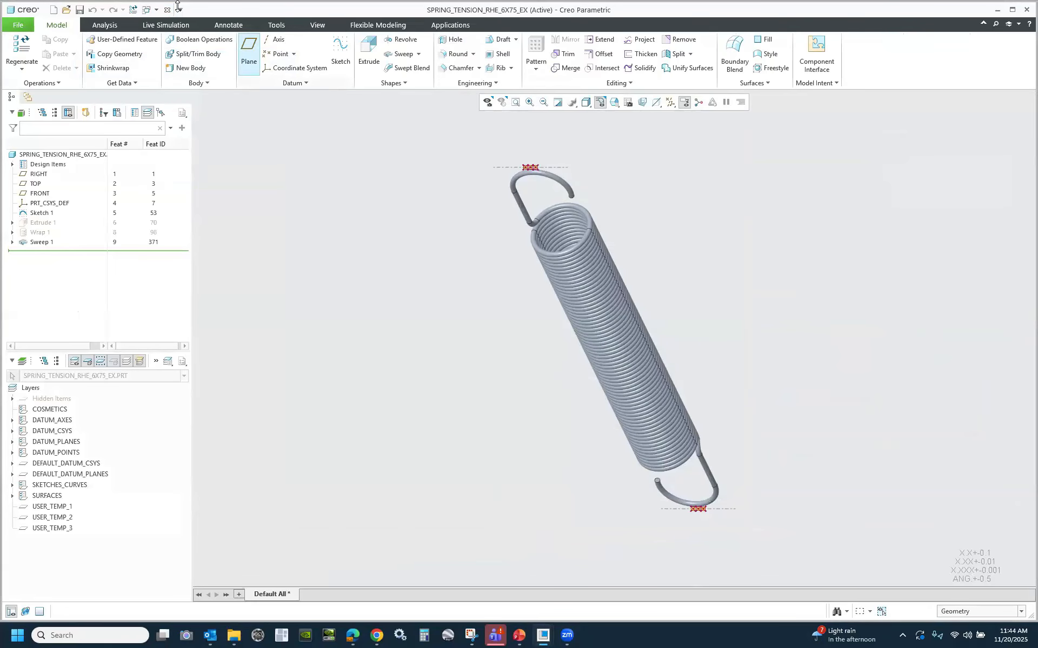
Switch to FRAME_LEVER_EXAMPLE.ASM and make the SPRING_TENSION_RHE_6X75_EX.PRT component flexible.
left_click(156, 11)
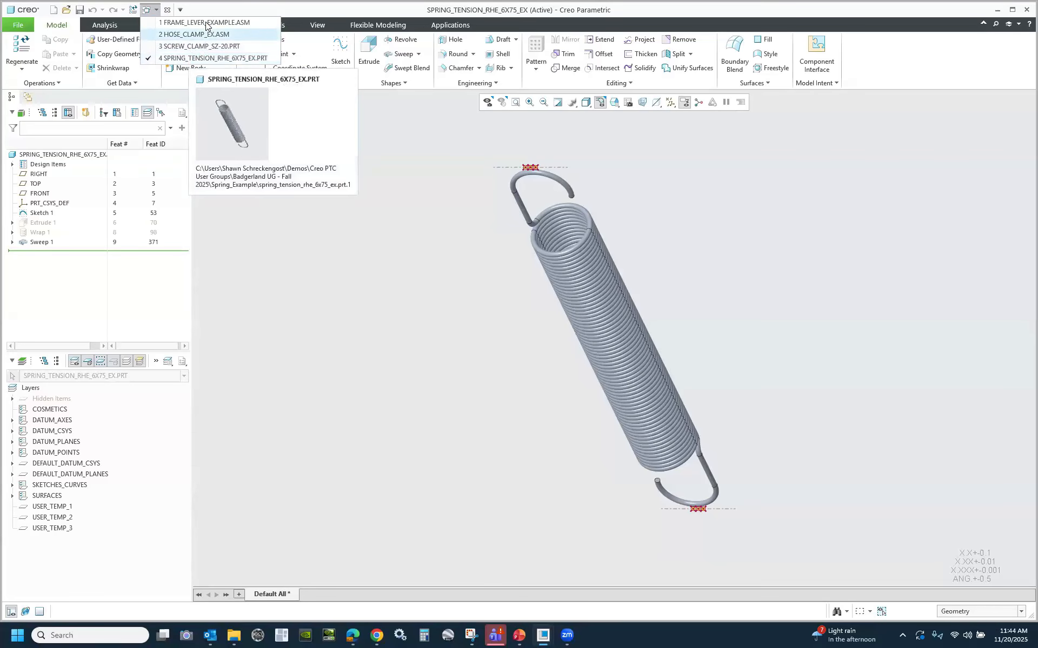
left_click(198, 22)
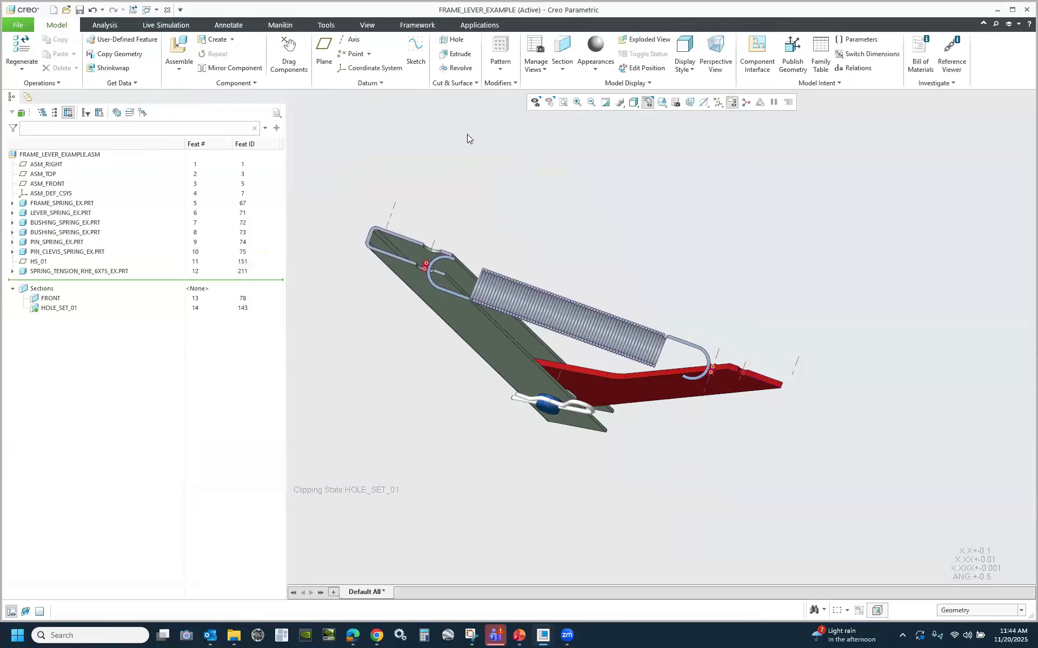
right_click(102, 273)
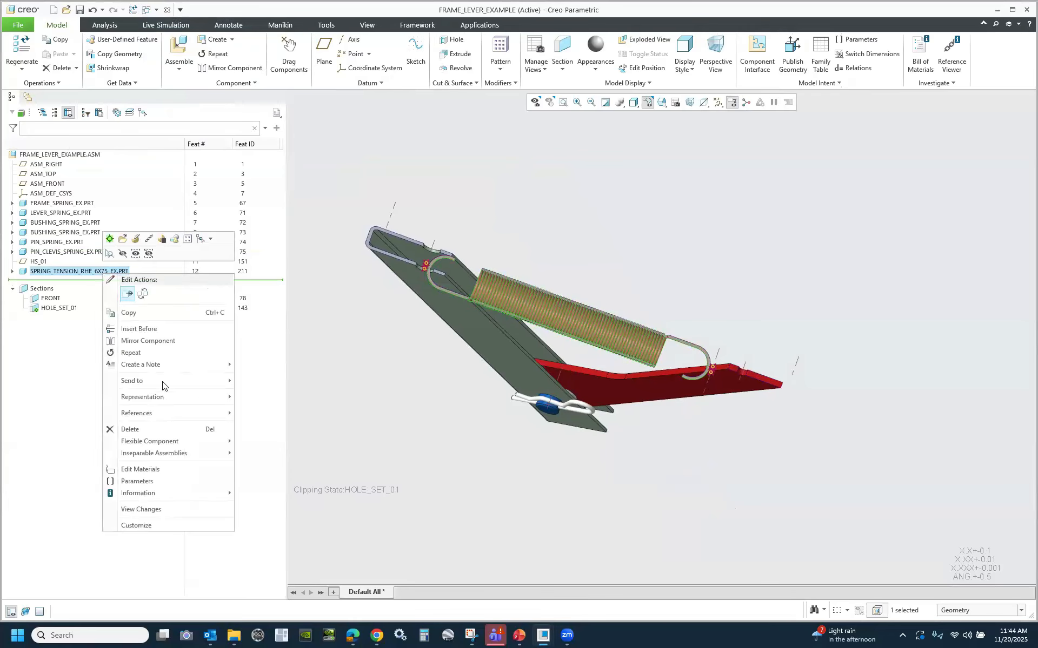
mouse_move(157, 441)
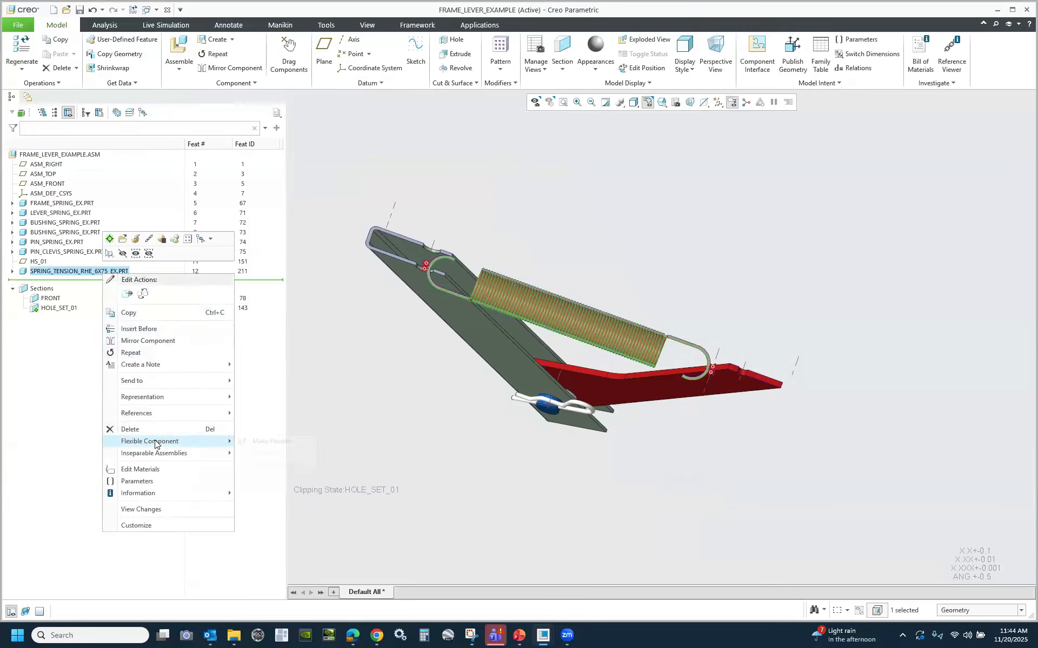
left_click(272, 441)
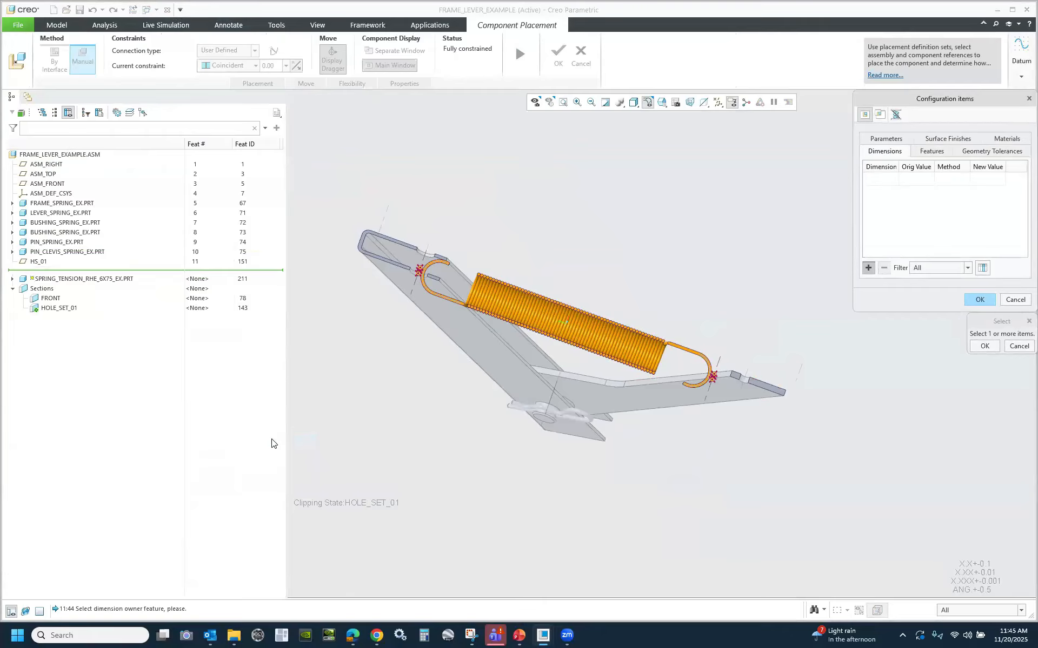
left_click_drag(883, 97, 822, 166)
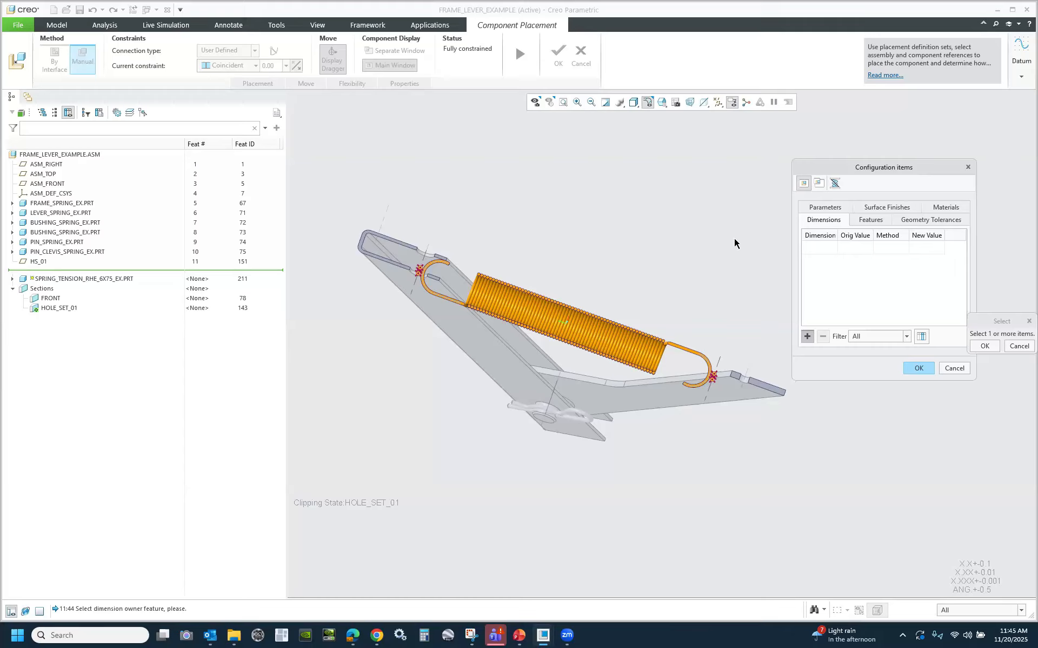
Add Sketch 1's 6.237 length and both hooks' .125 and .250 hole dimensions as the spring's varied dimensions.
left_click(12, 279)
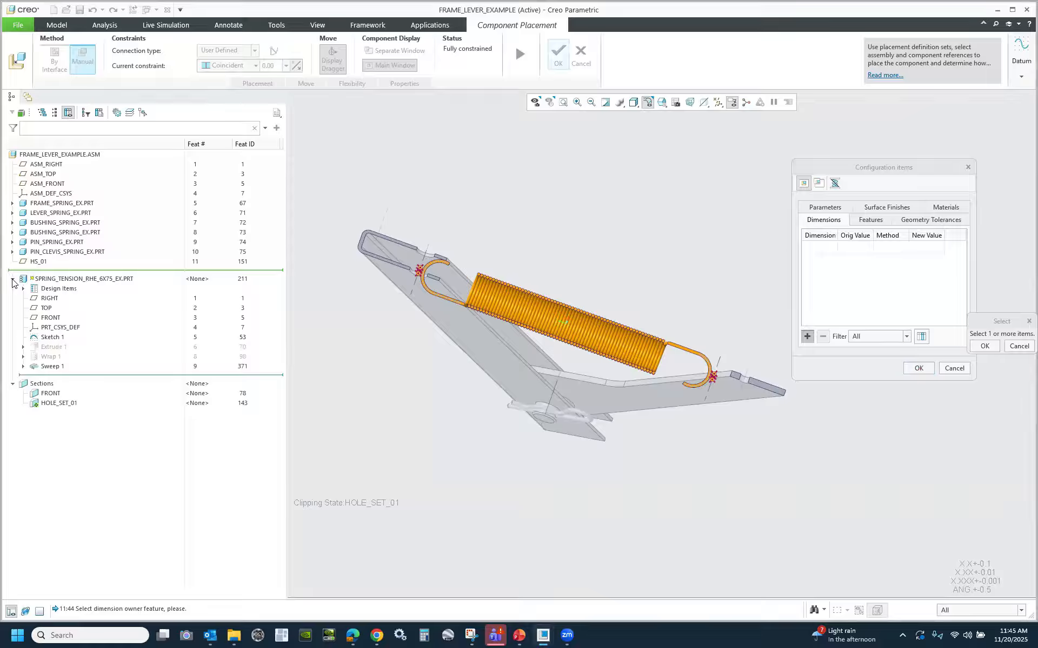
left_click(51, 338)
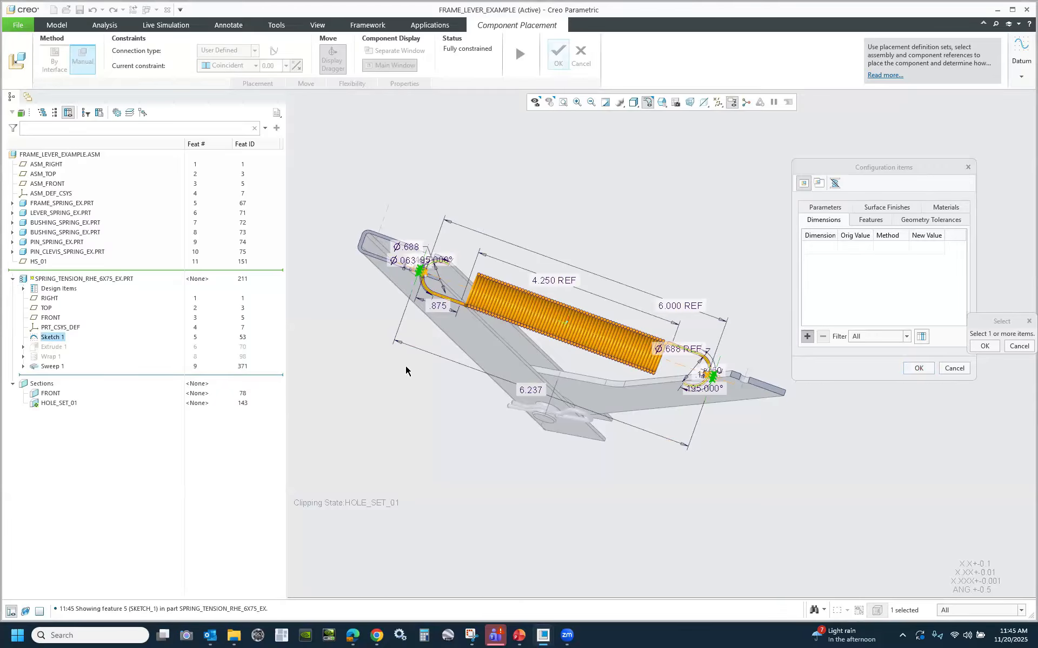
left_click(529, 393)
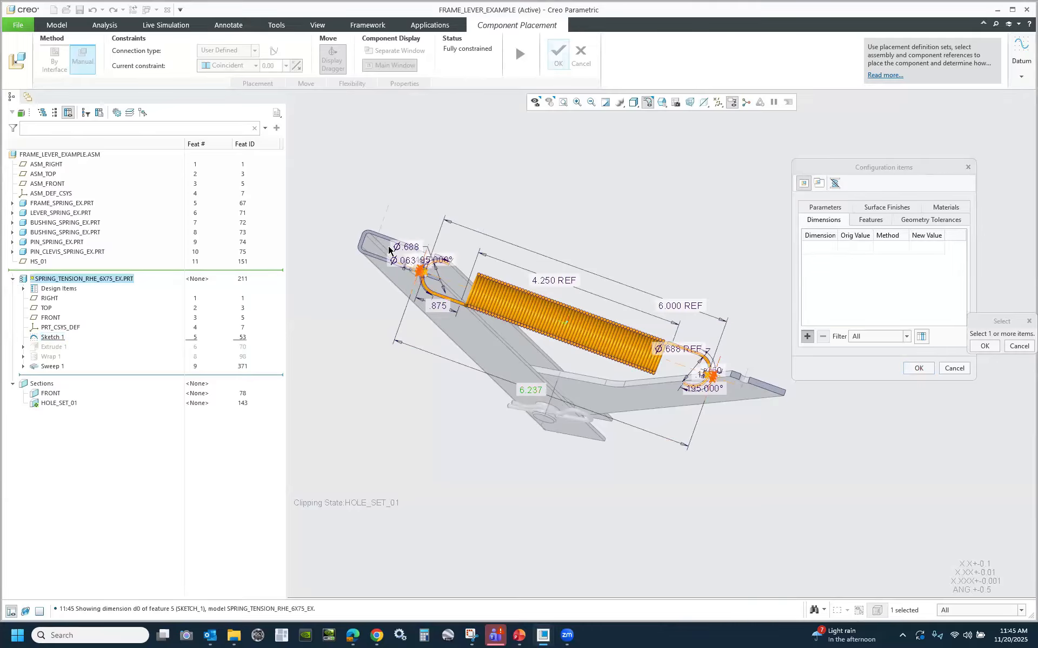
scroll(422, 270, "up", 10)
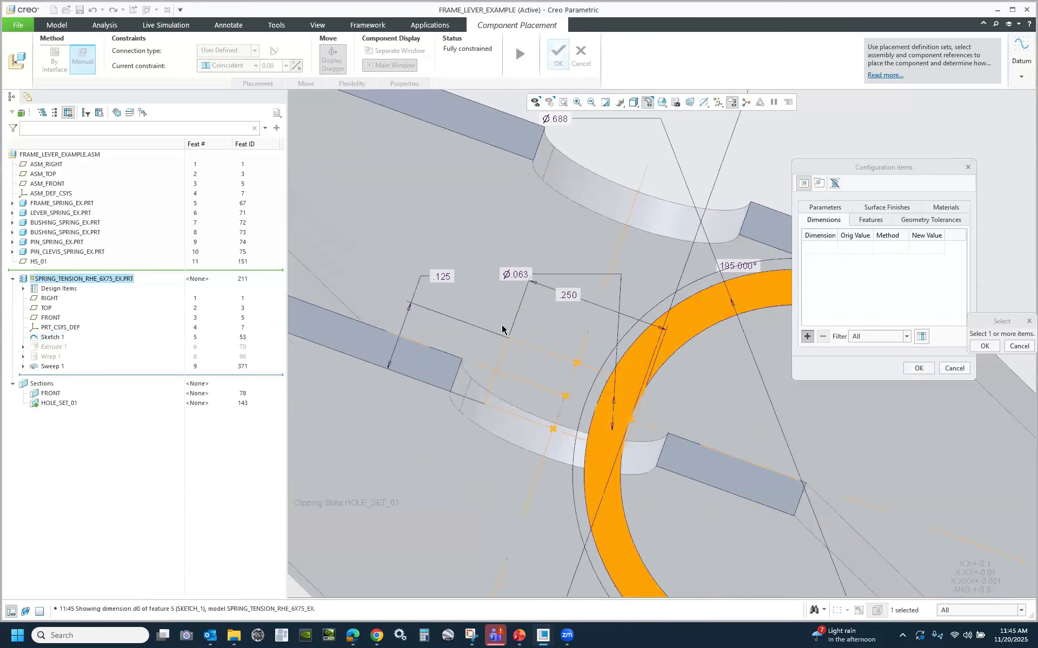
left_click(444, 278)
left_click(503, 277)
scroll(449, 225, "down", 10)
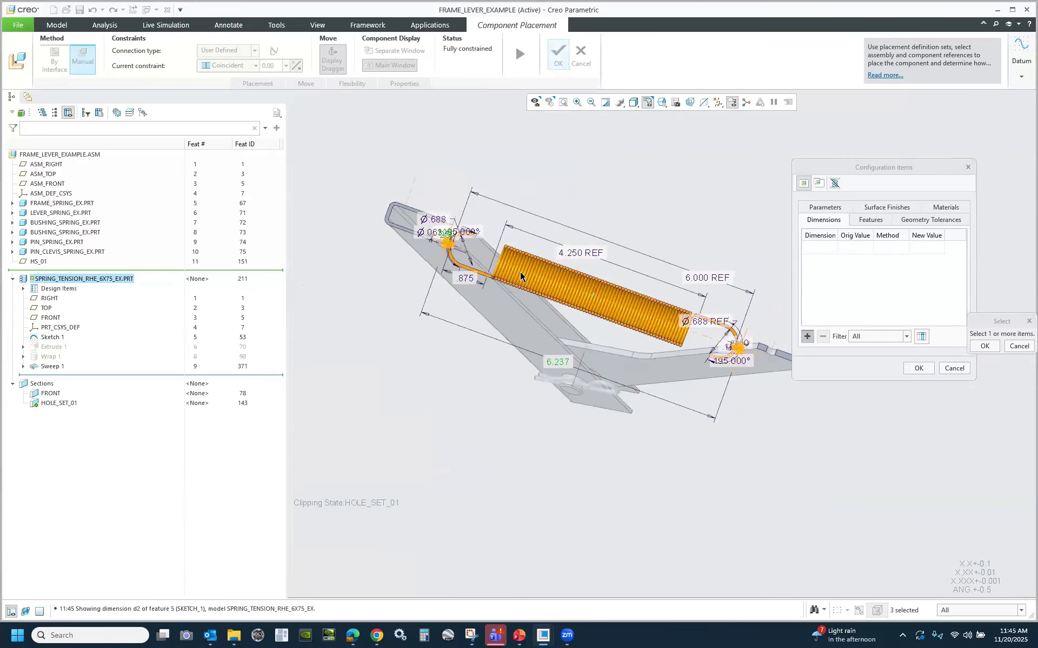
scroll(657, 324, "up", 10)
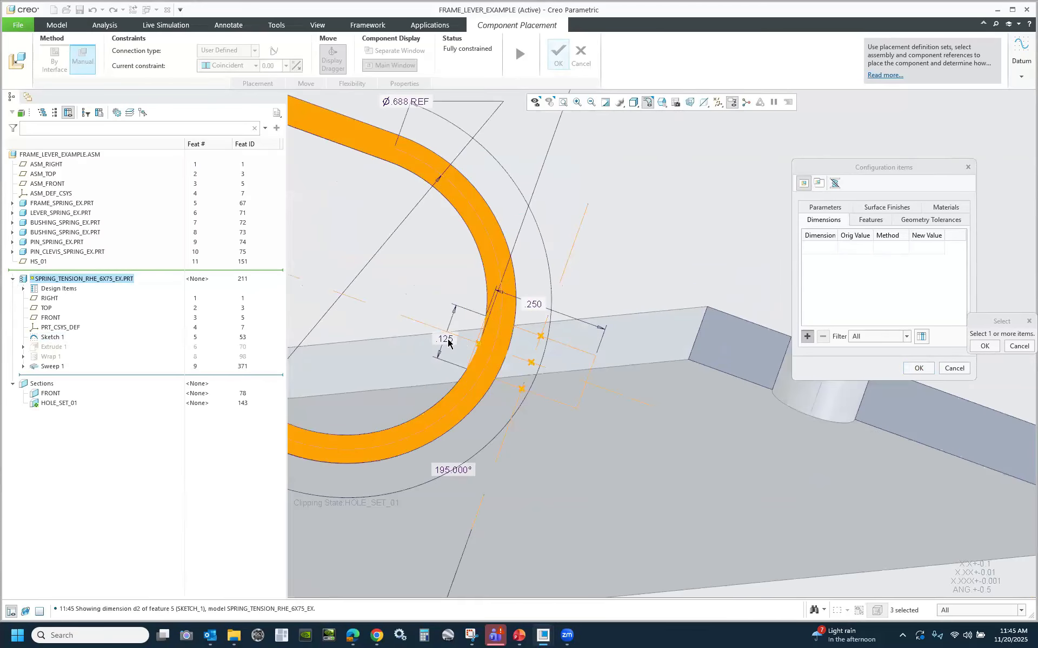
left_click(984, 347)
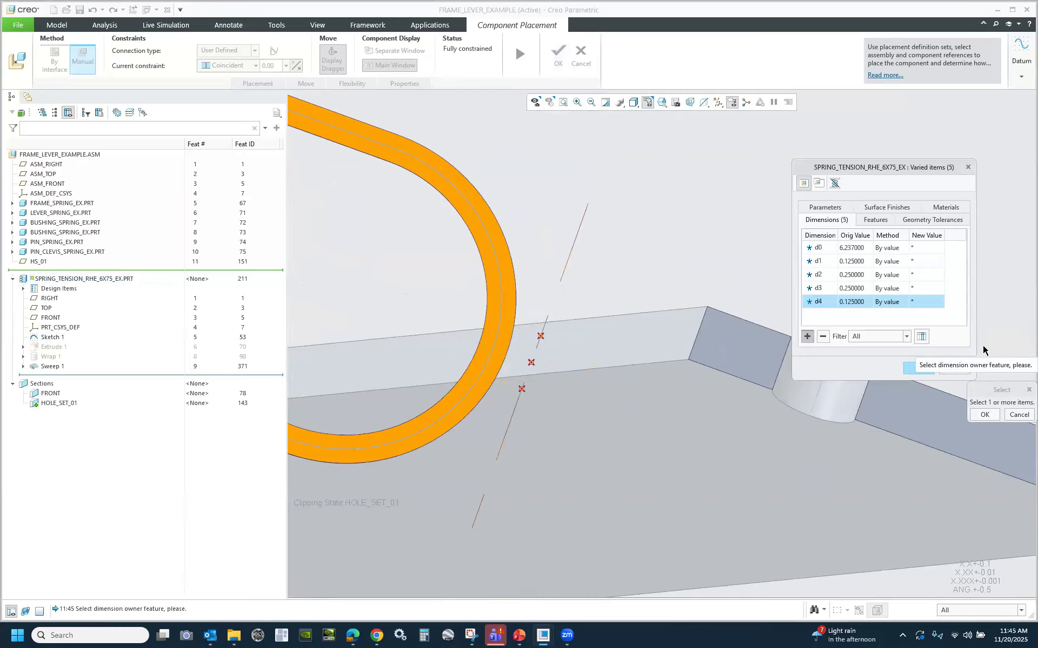
left_click(1020, 414)
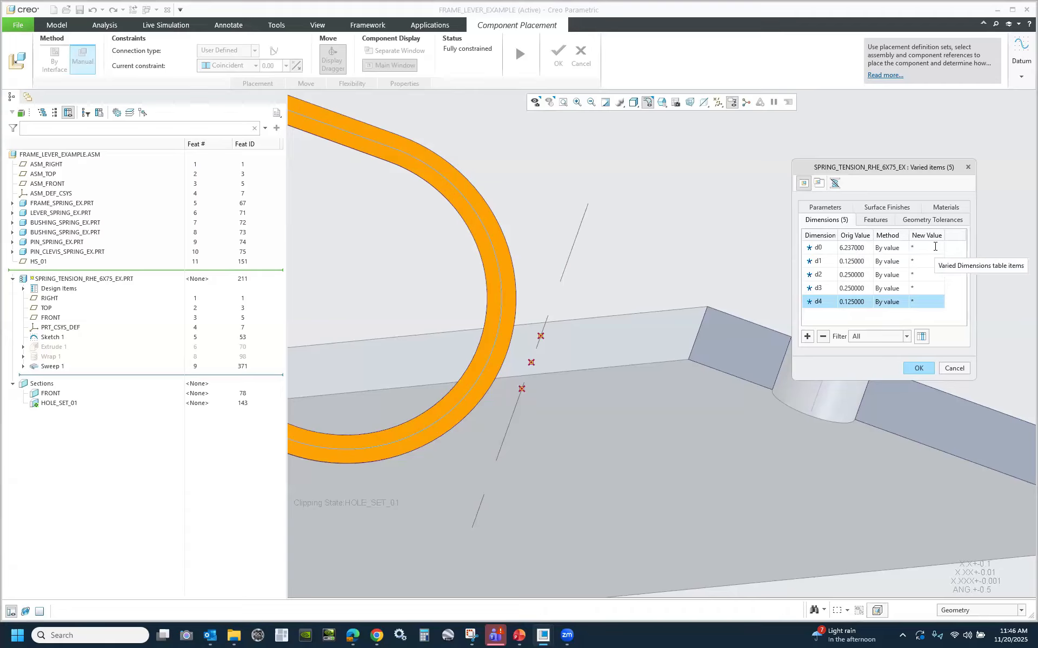
Define varied dimension d0 by the Distance method, measured from lever hole axis A_5 to frame hole axis A_6.
left_click(888, 248)
left_click(904, 248)
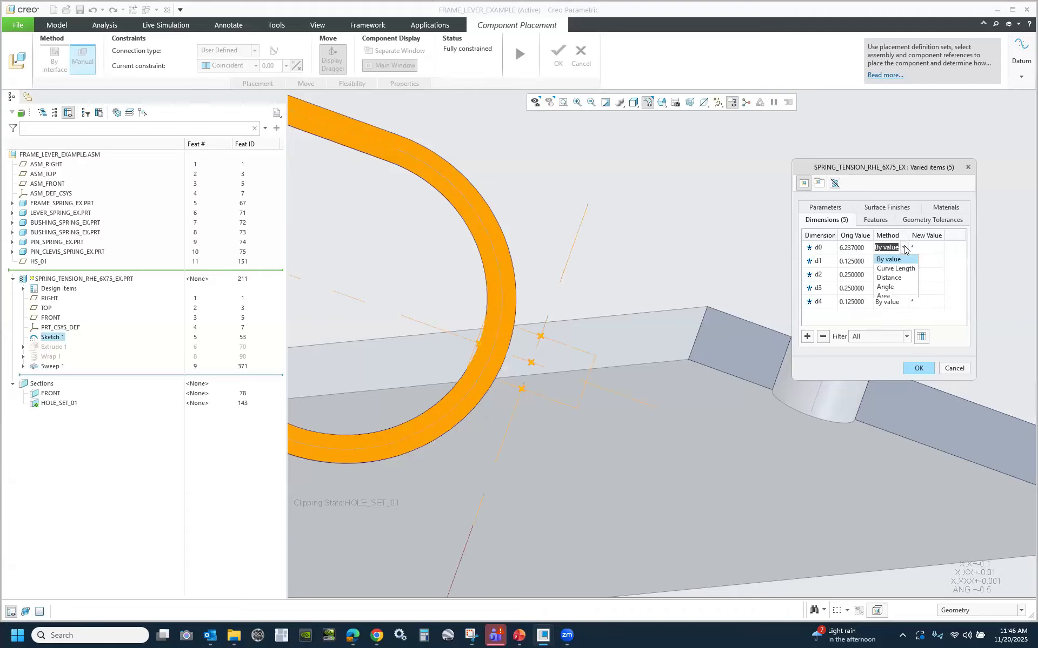
left_click(890, 278)
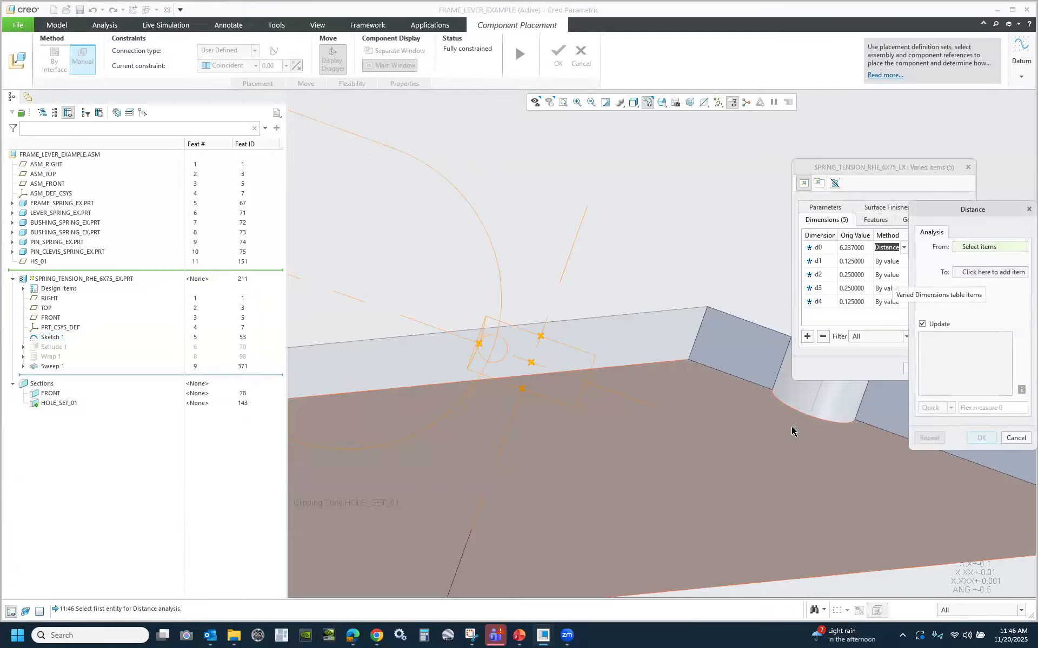
left_click(820, 407)
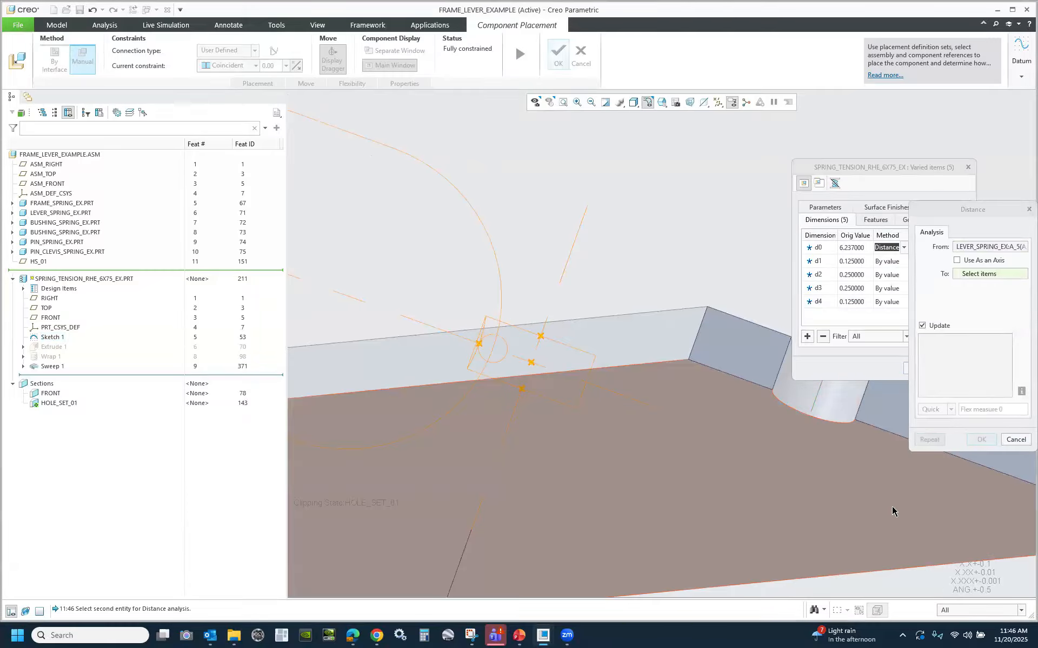
scroll(902, 514, "up", 9)
scroll(484, 399, "down", 5)
scroll(502, 248, "down", 4)
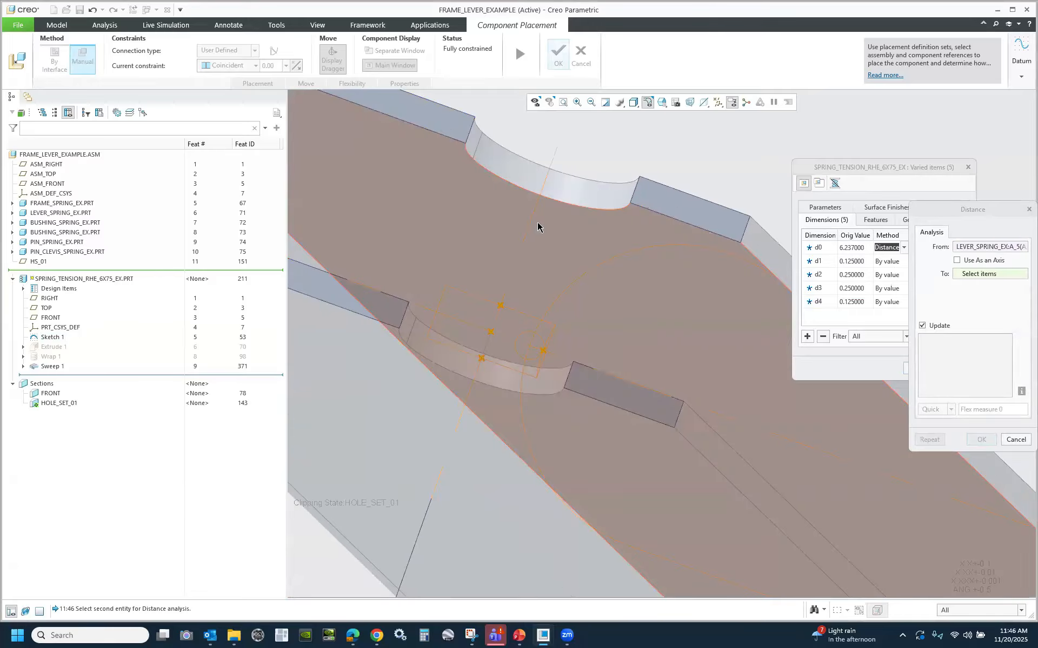
left_click(560, 171)
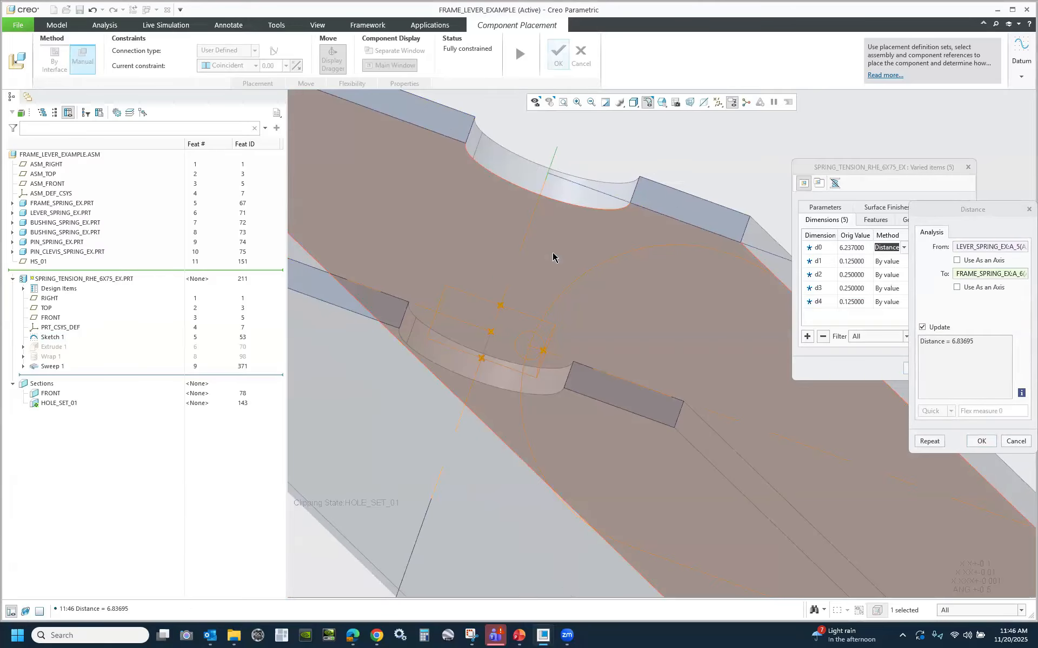
left_click(981, 441)
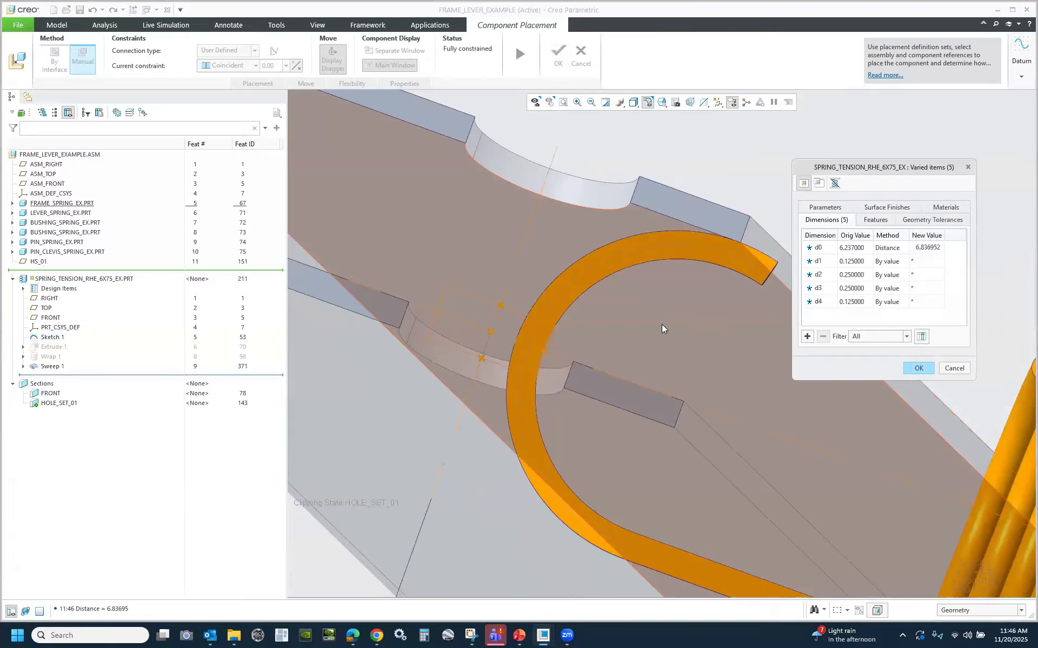
Define varied dimension d2 by the Diameter method, using the frame hole's cylindrical surface at the spring's upper hook.
scroll(662, 324, "up", 8)
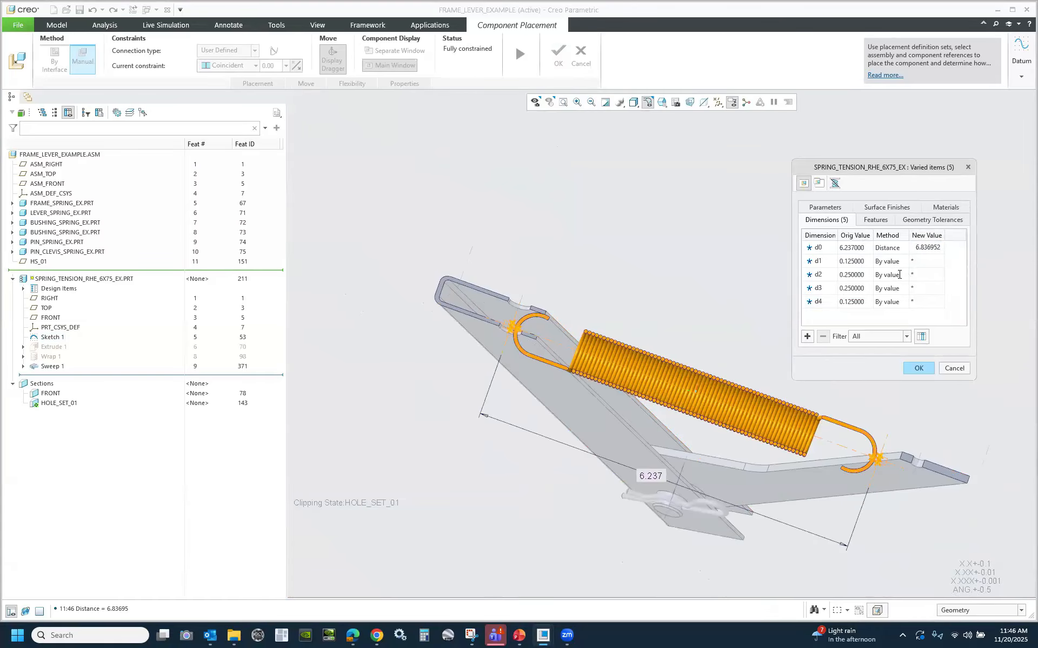
left_click(898, 275)
left_click(903, 274)
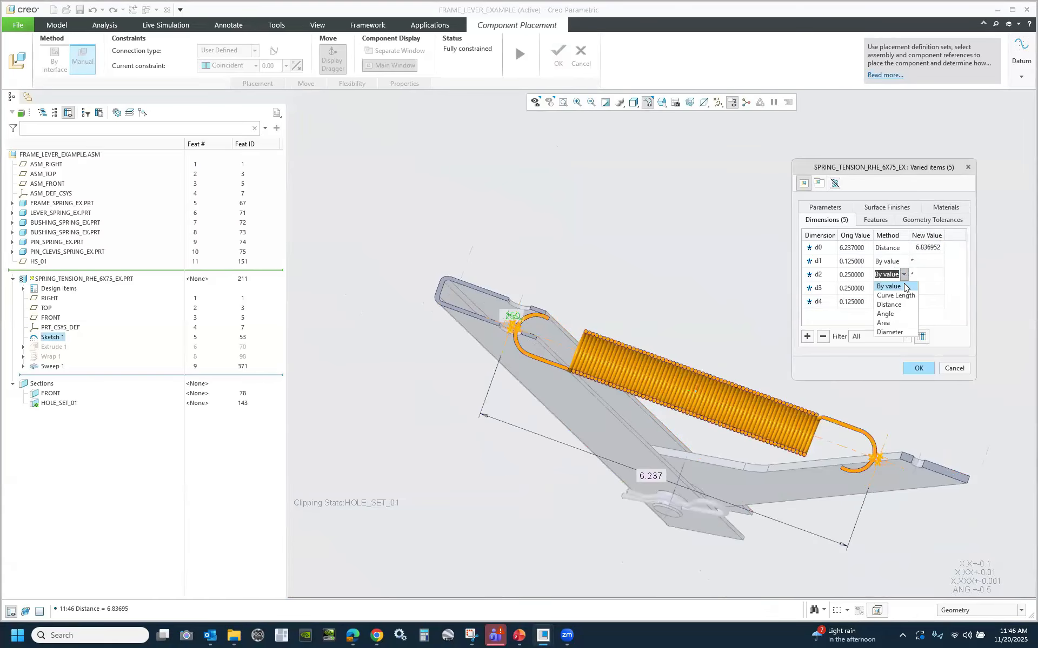
left_click(890, 333)
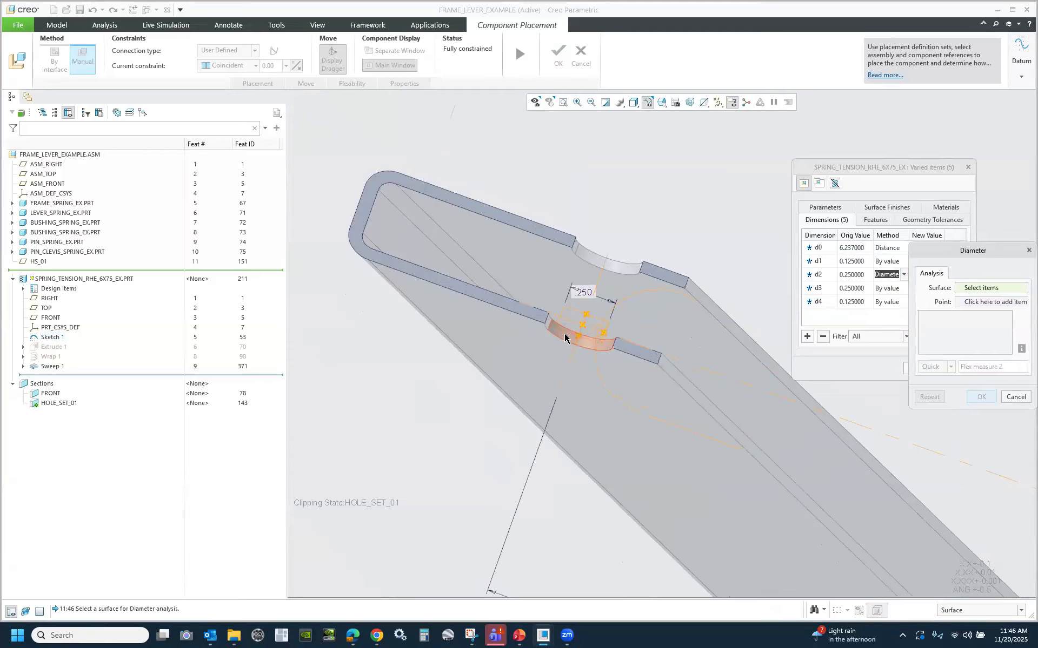
scroll(424, 282, "up", 3)
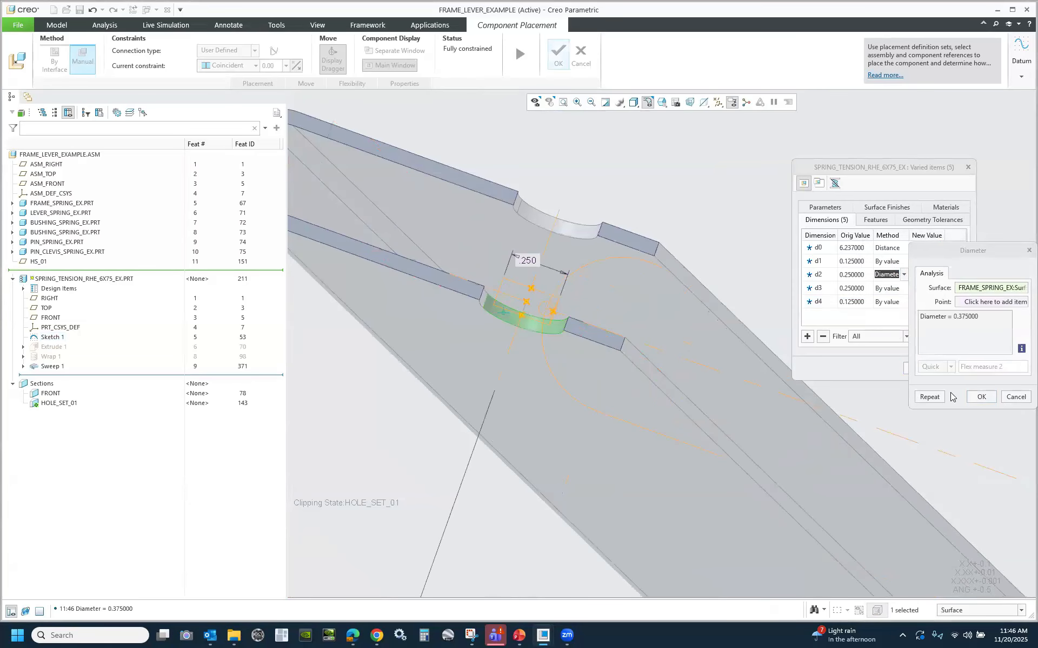
left_click(982, 397)
Define varied dimension d3 by the Diameter method, using the cylindrical surface of the lever hole.
scroll(631, 316, "up", 4)
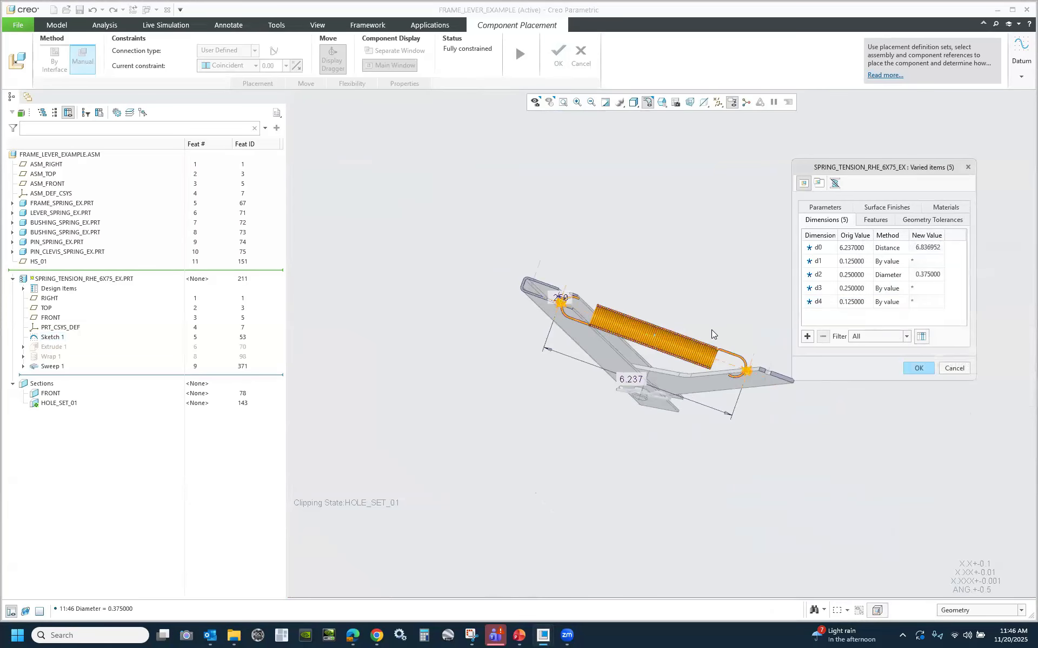
scroll(733, 383, "down", 5)
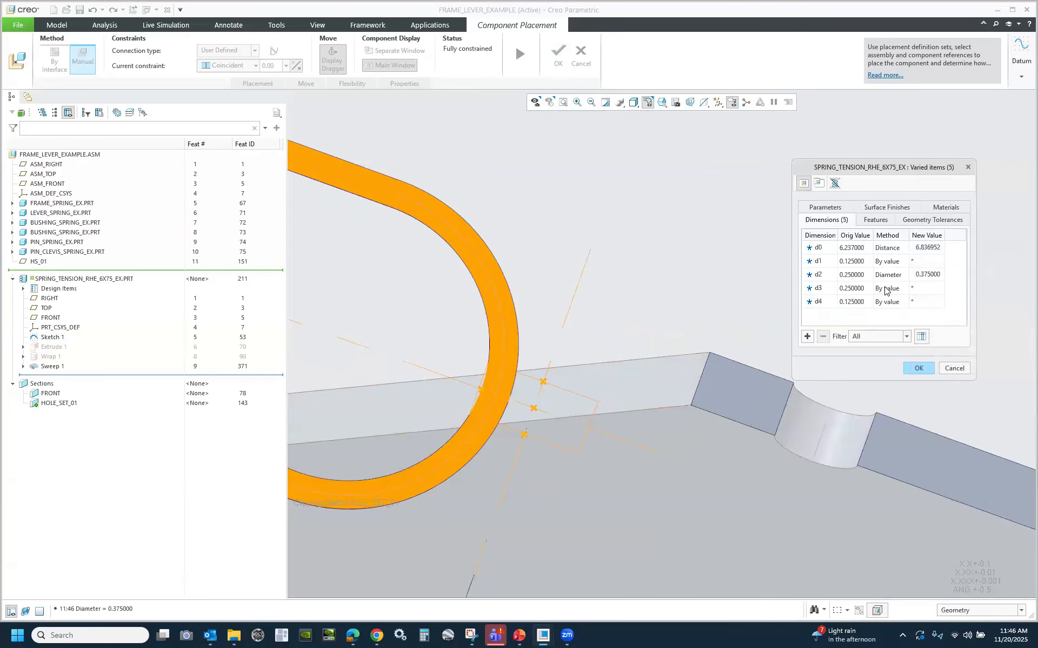
left_click(901, 288)
left_click(903, 288)
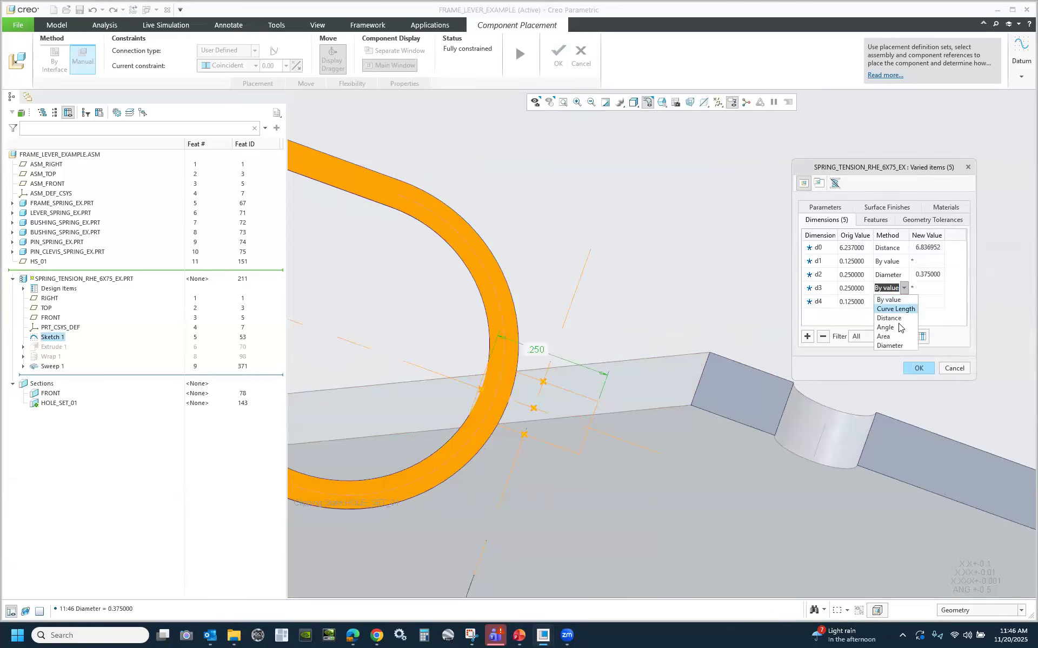
left_click(890, 346)
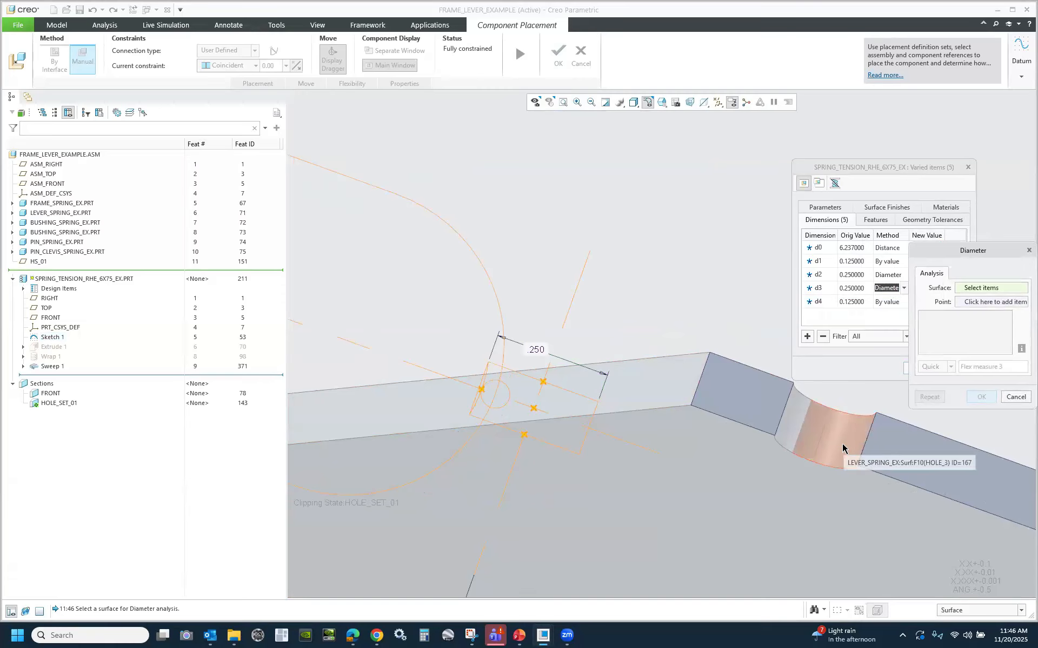
left_click(843, 448)
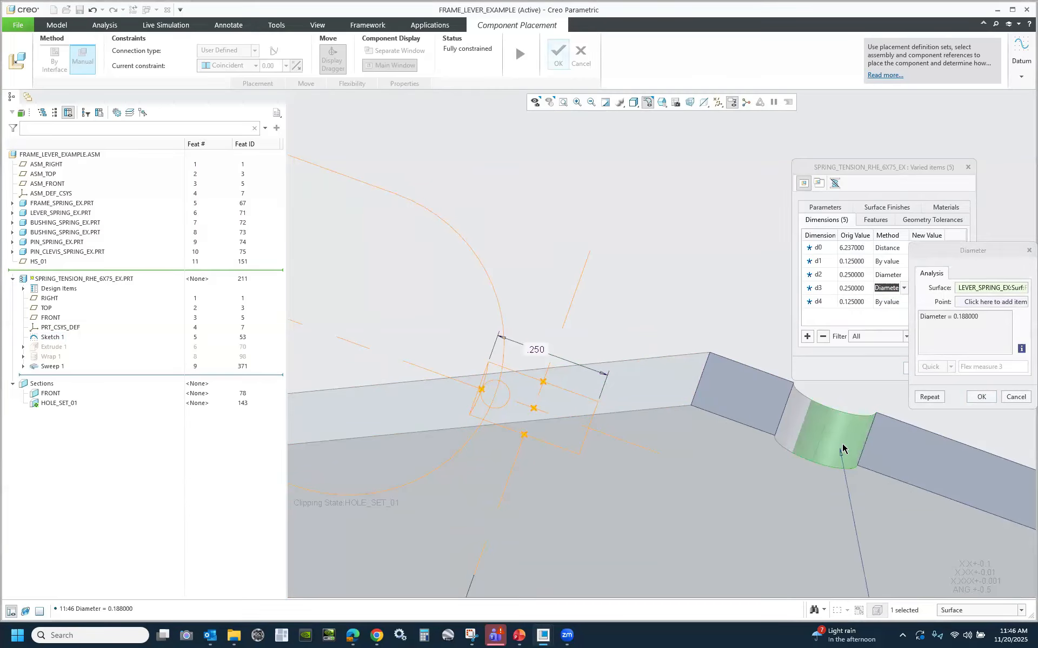
left_click(982, 397)
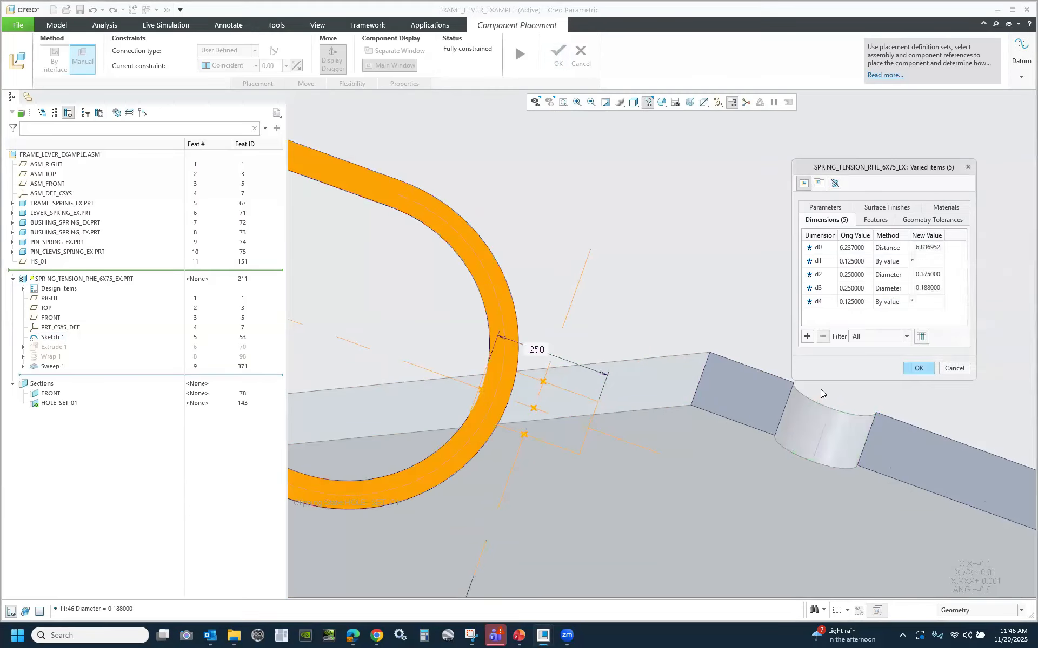
Define varied dimension d1 by the Distance method, measured between two parallel flat faces of the frame.
scroll(741, 441, "up", 9)
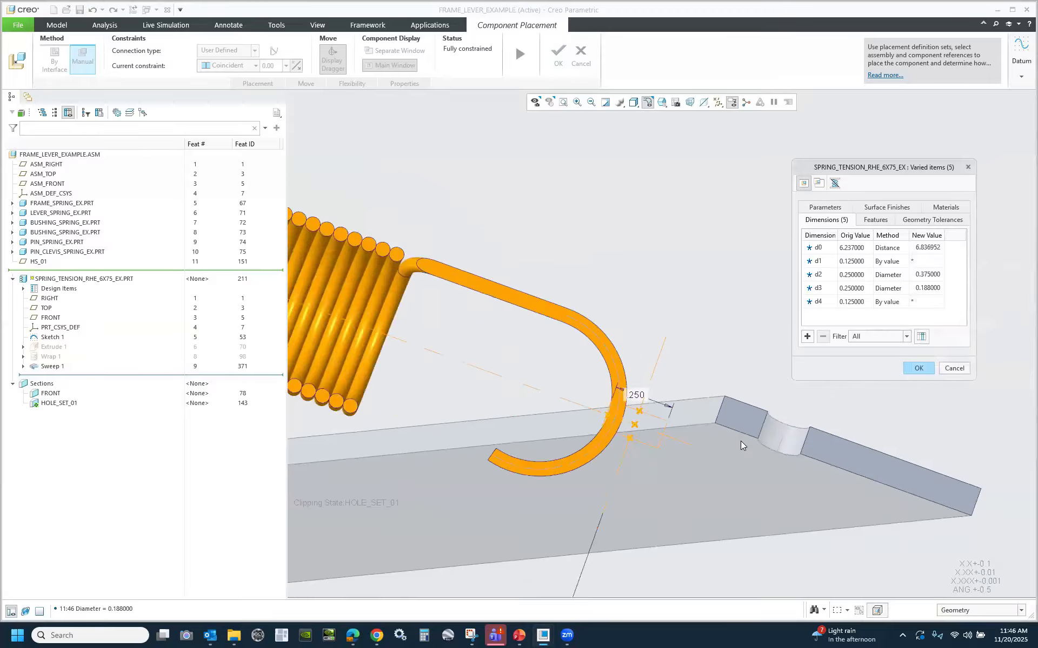
scroll(599, 373, "down", 8)
scroll(639, 299, "down", 3)
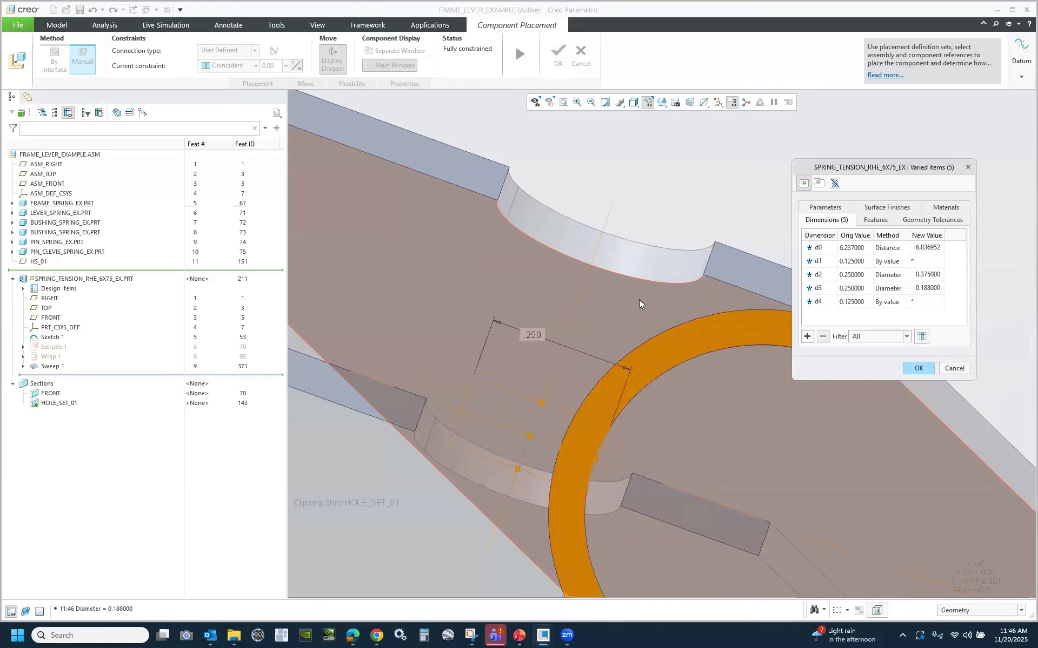
scroll(734, 255, "up", 1)
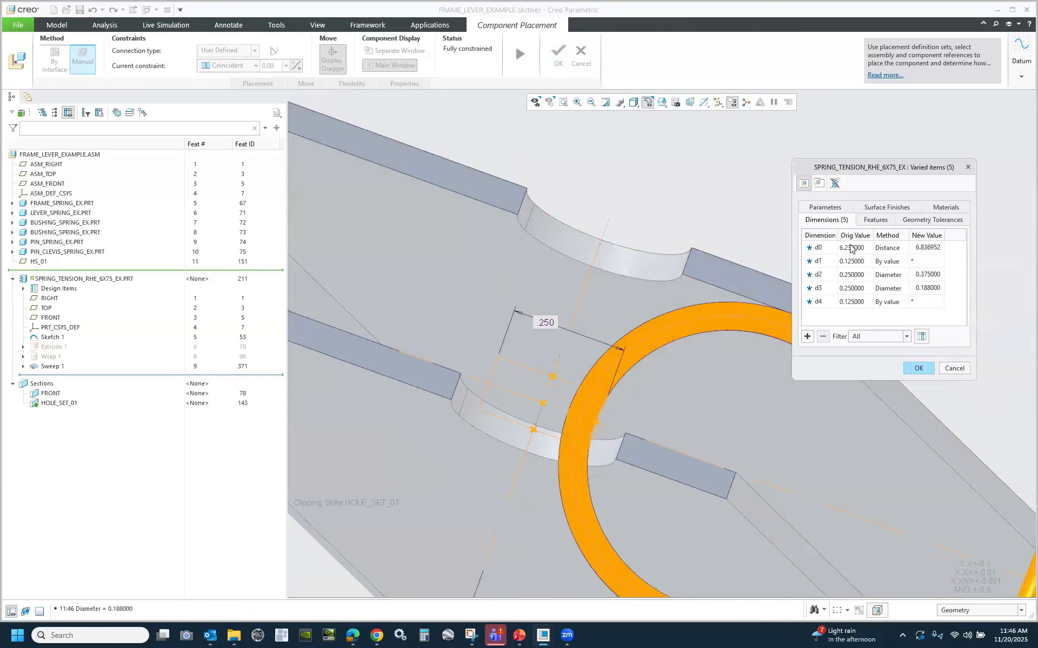
left_click(896, 261)
left_click(903, 263)
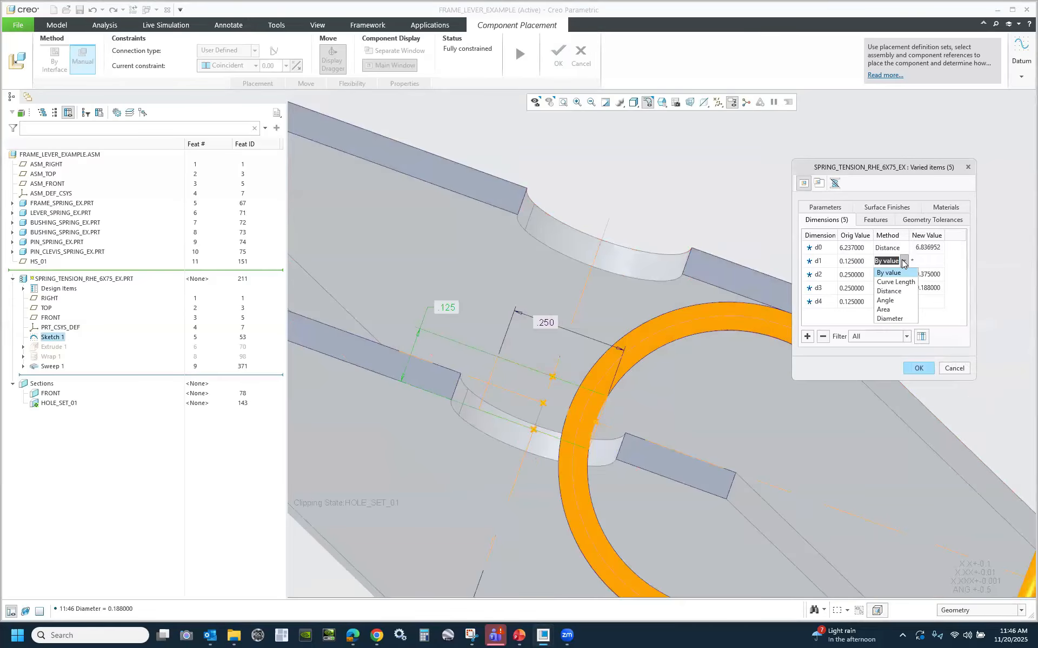
left_click(896, 292)
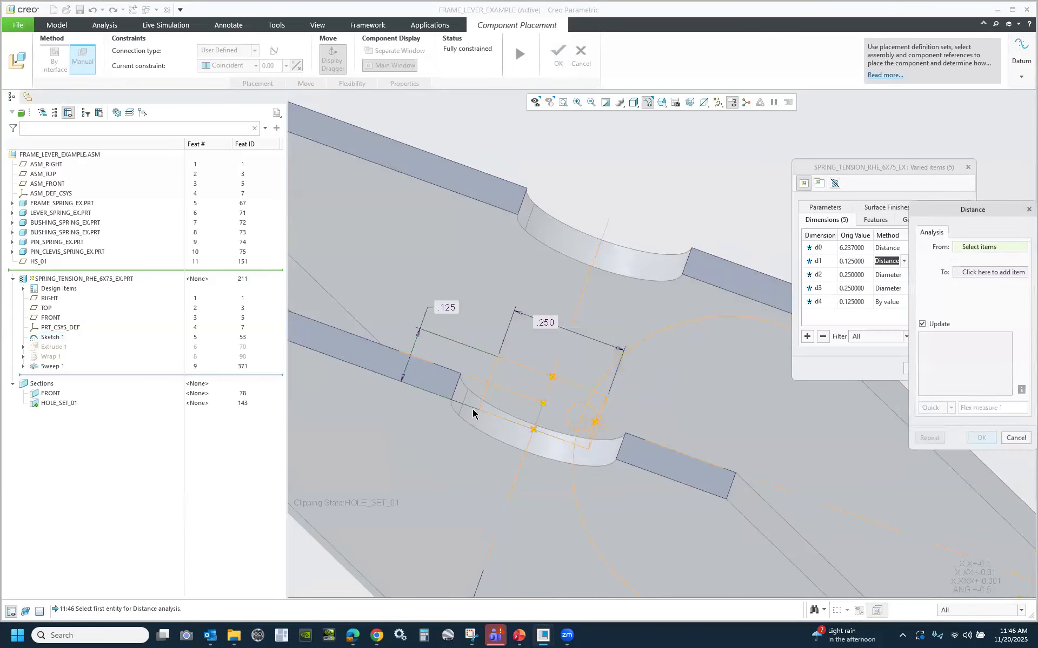
left_click(480, 225)
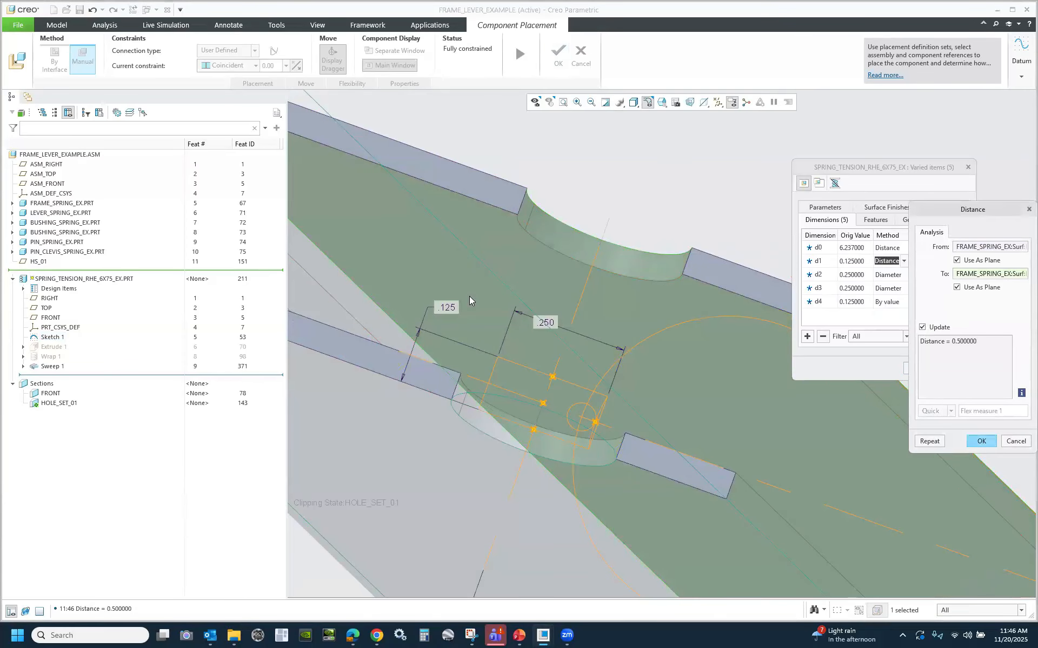
left_click(978, 442)
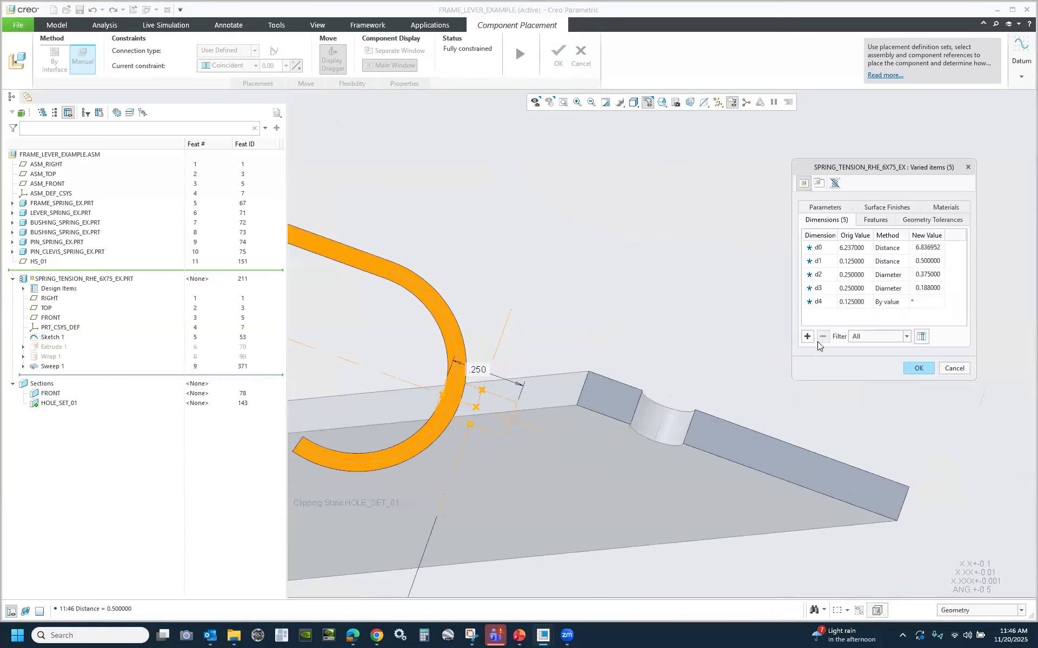
Try to define varied dimension d4 by the Distance method, from the lever's flat face to a point on its opposite face.
left_click(905, 302)
left_click(905, 302)
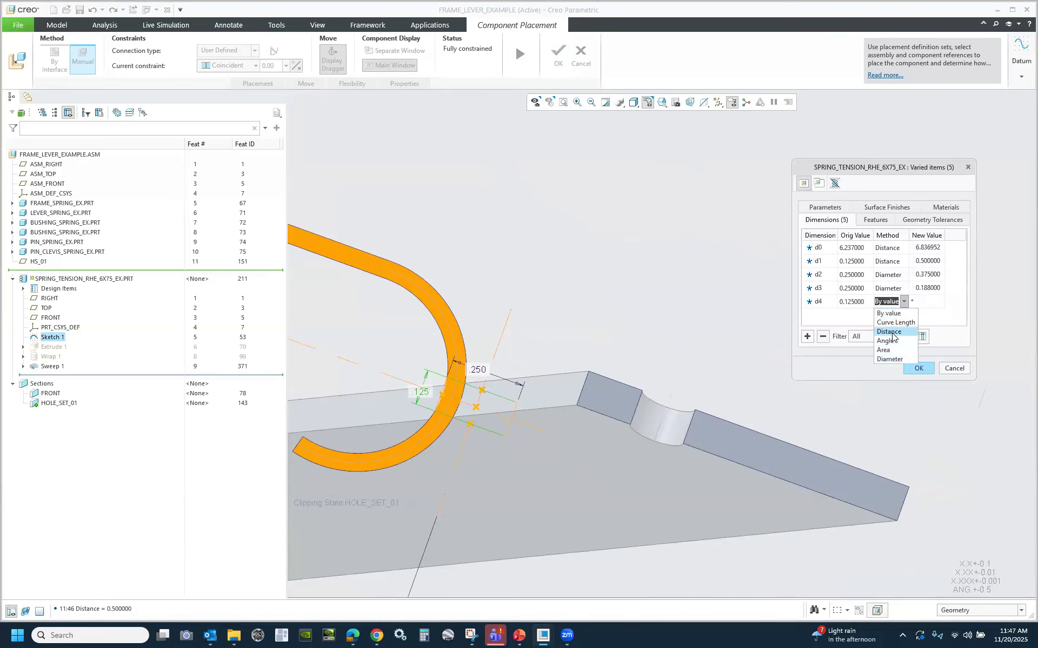
left_click(892, 332)
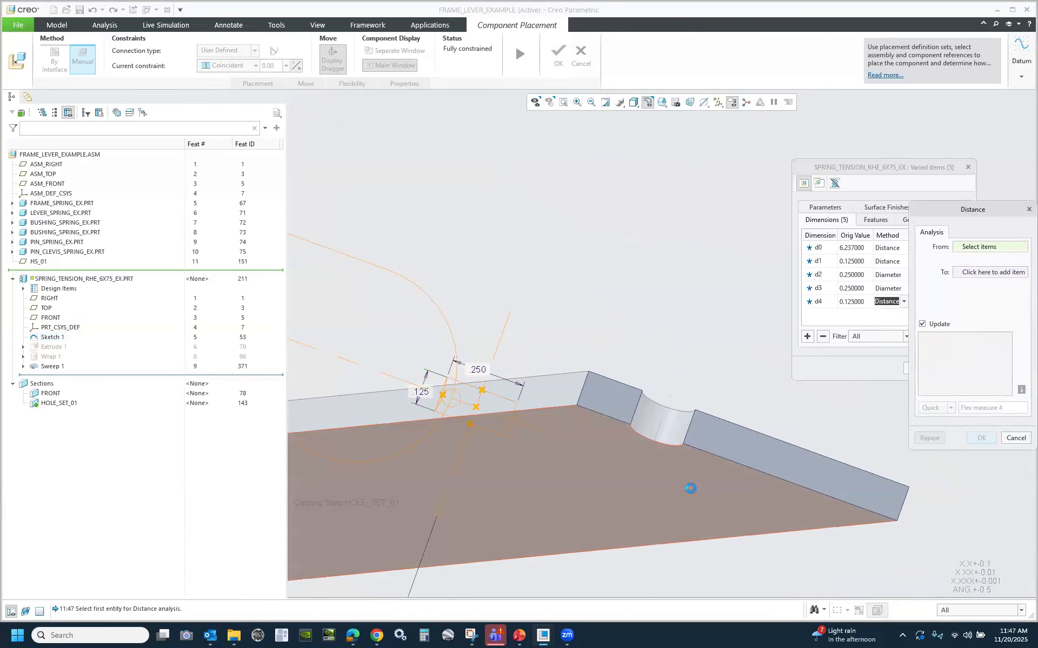
left_click(691, 488)
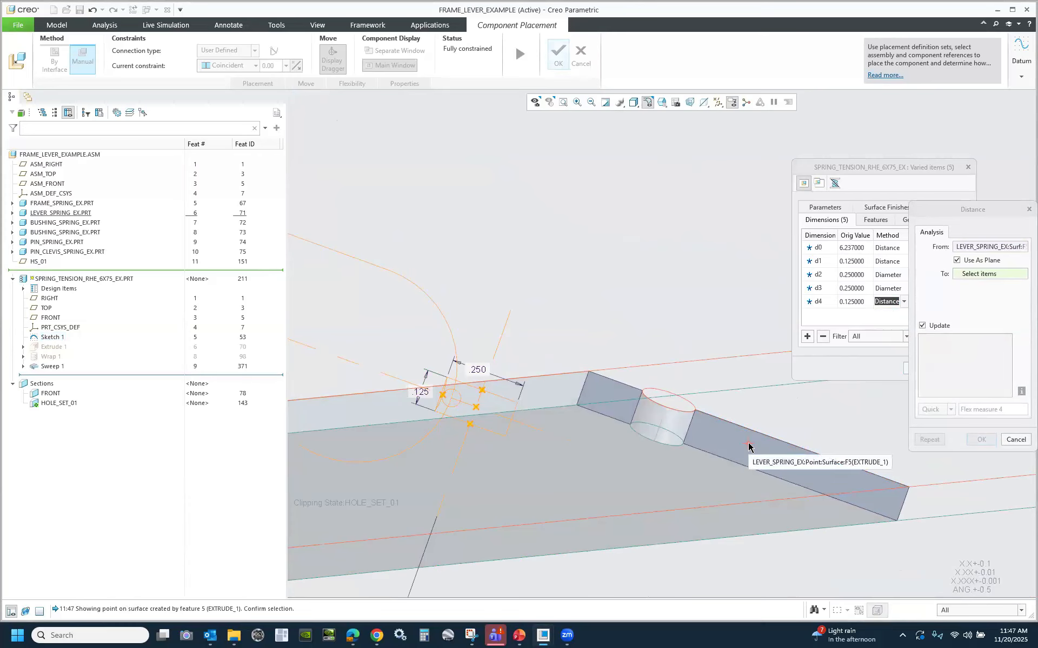
left_click(749, 445)
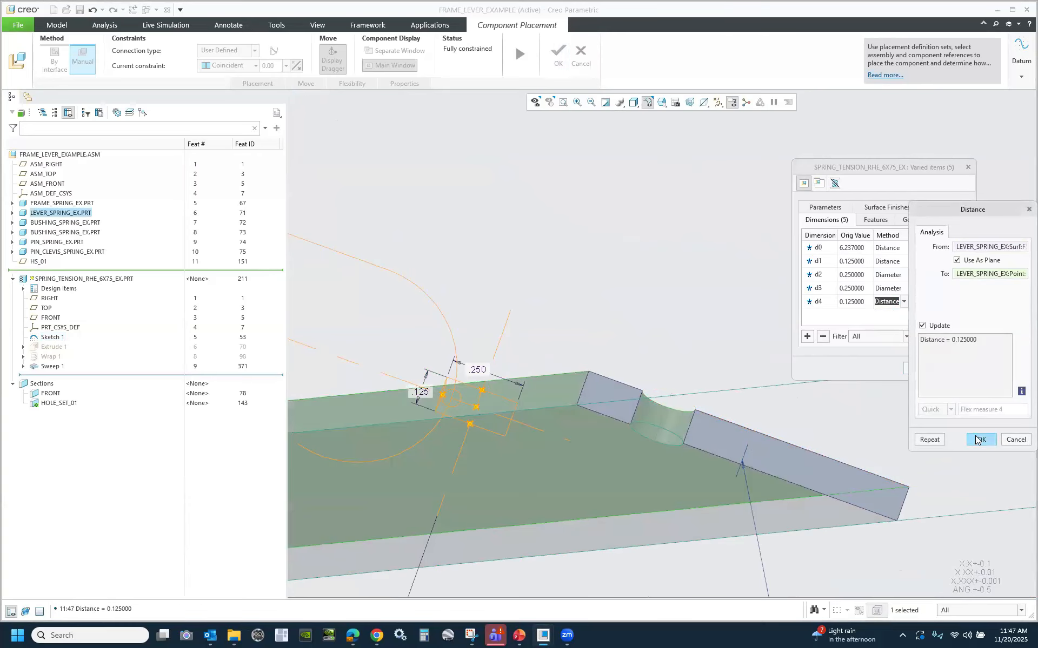
left_click(977, 440)
scroll(838, 408, "down", 5)
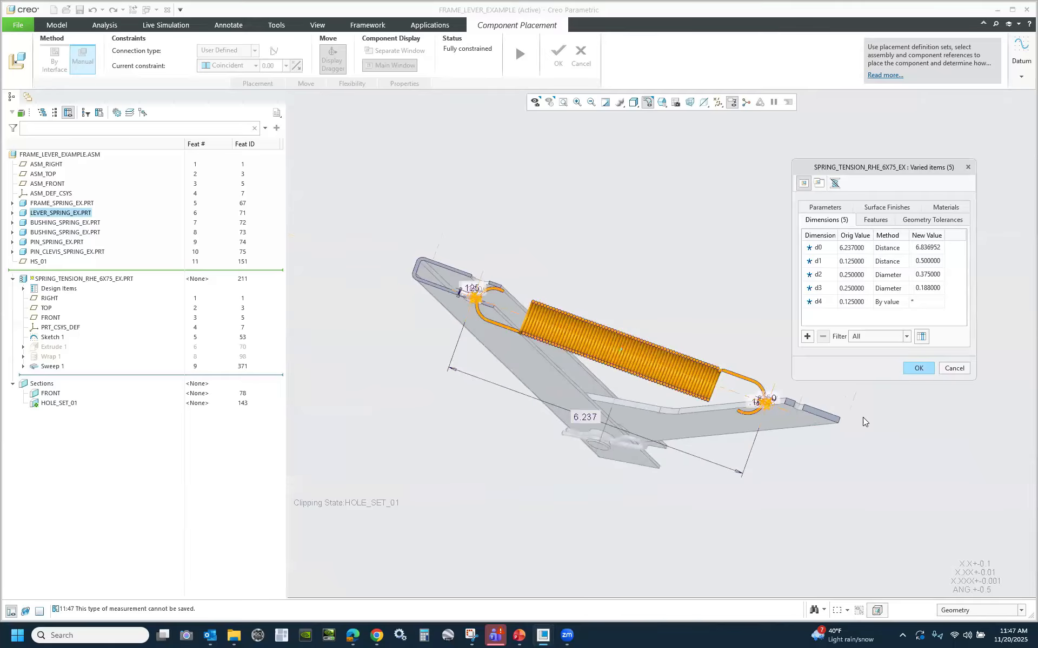
left_click(894, 302)
left_click(904, 302)
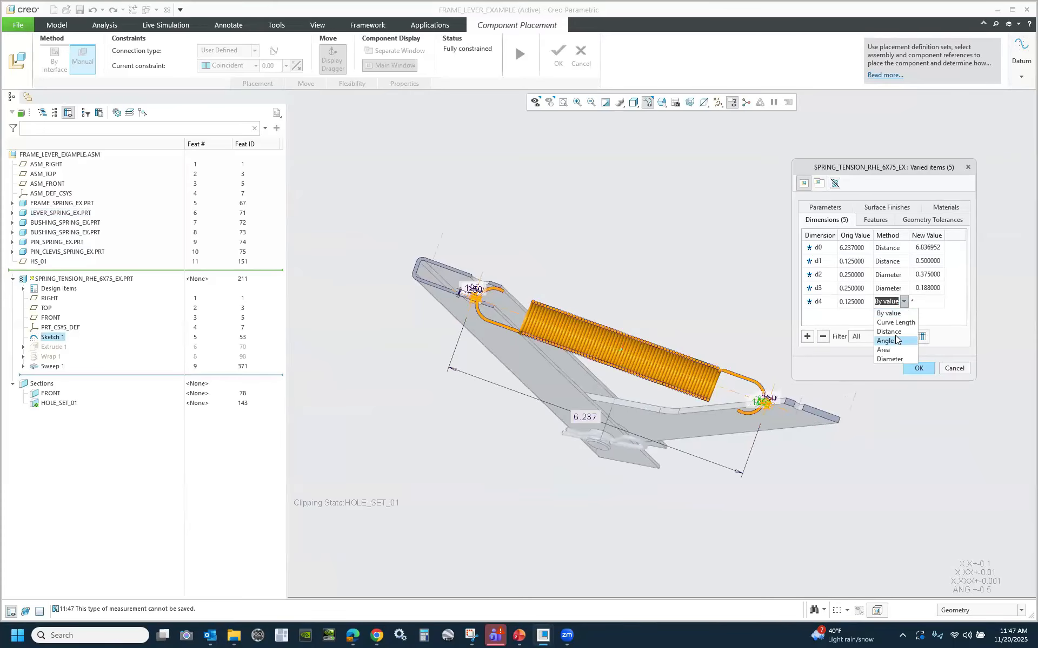
scroll(757, 415, "down", 4)
left_click(781, 386)
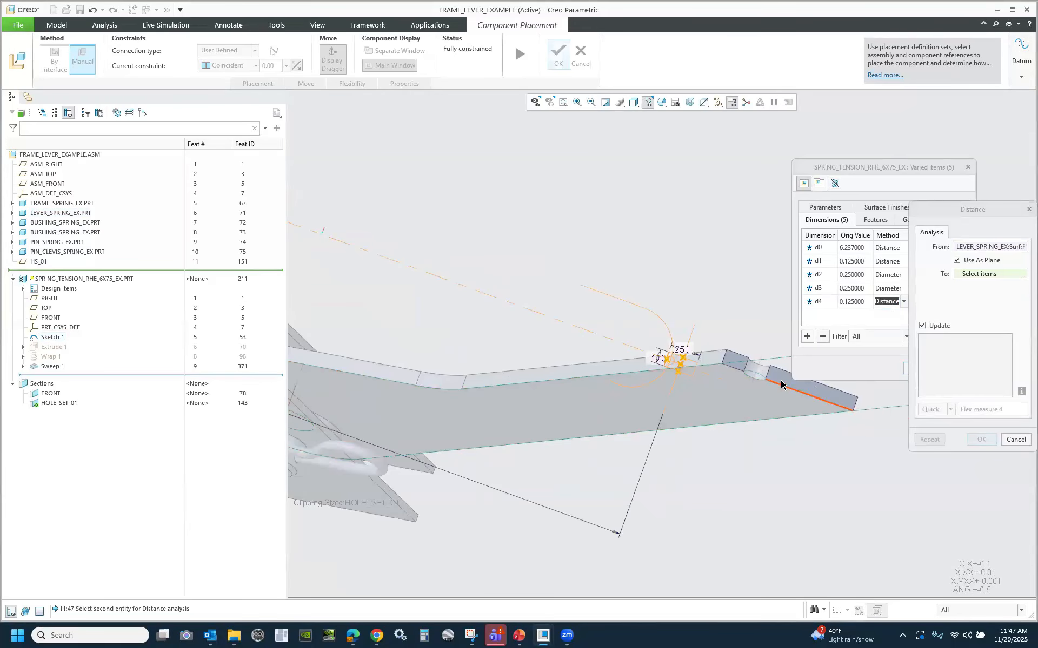
scroll(780, 385, "down", 4)
left_click(773, 378)
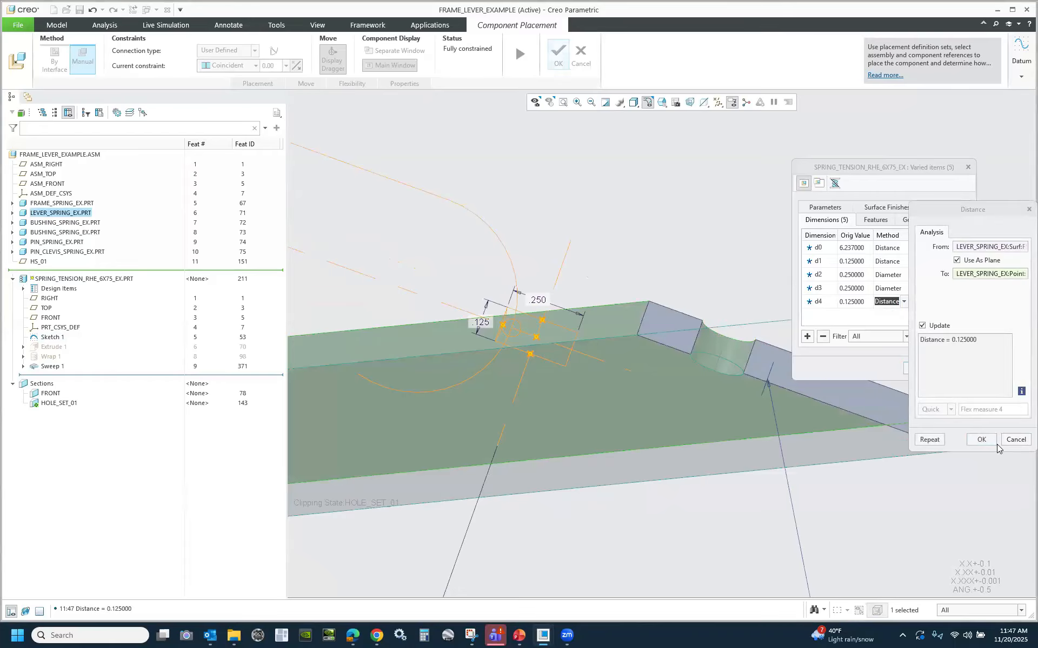
left_click(981, 440)
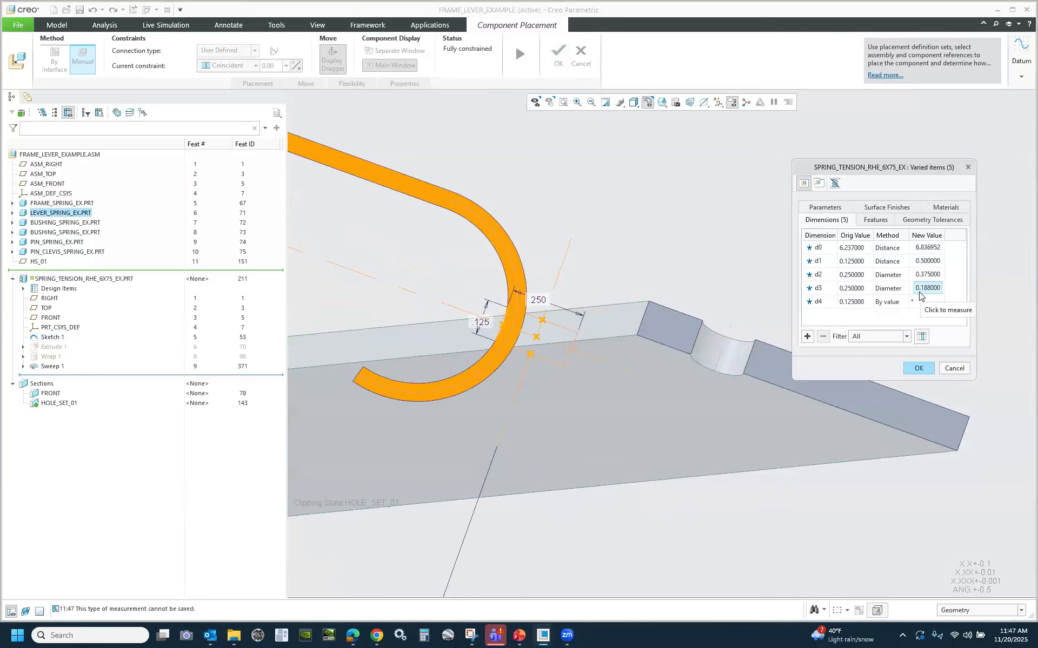
Define varied dimension d4 by the Distance method, measured between the lever's two opposite flat faces as planes.
left_click(883, 302)
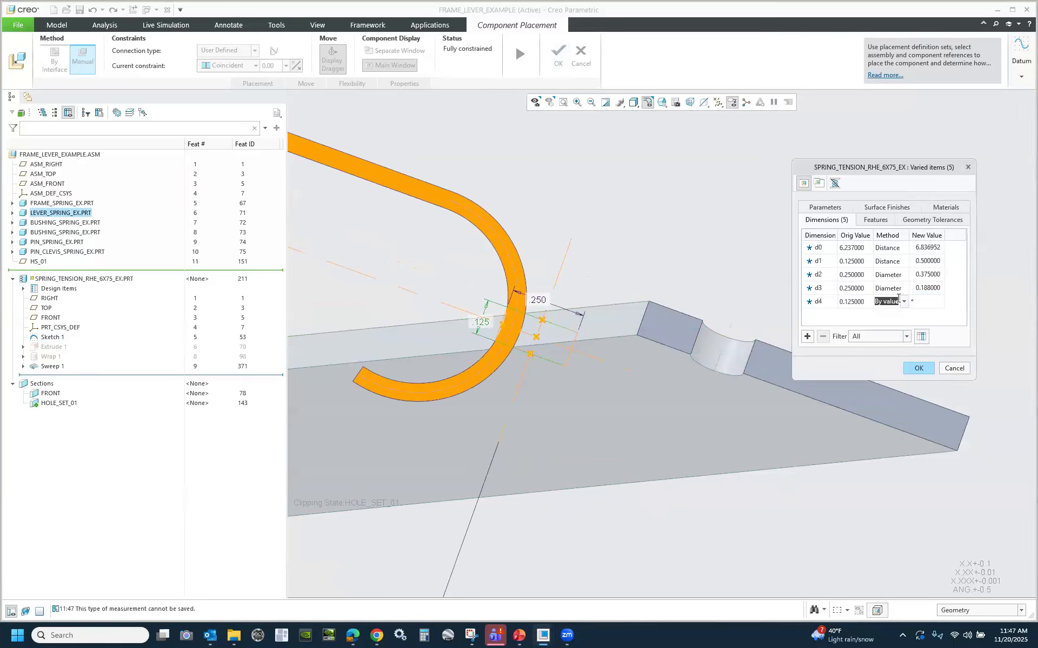
left_click(903, 302)
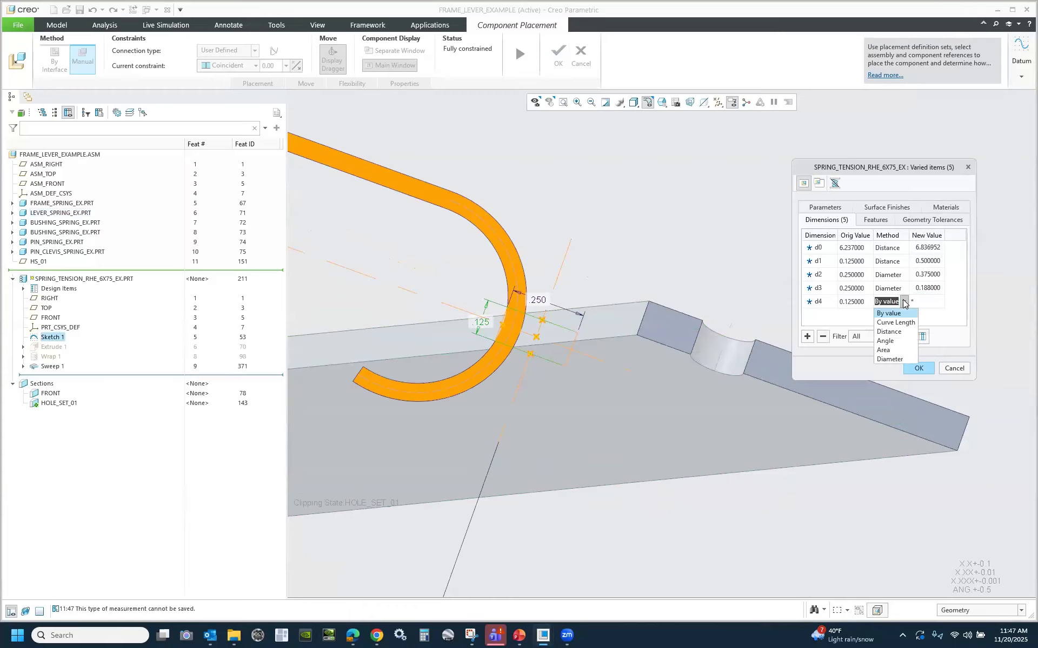
left_click(888, 332)
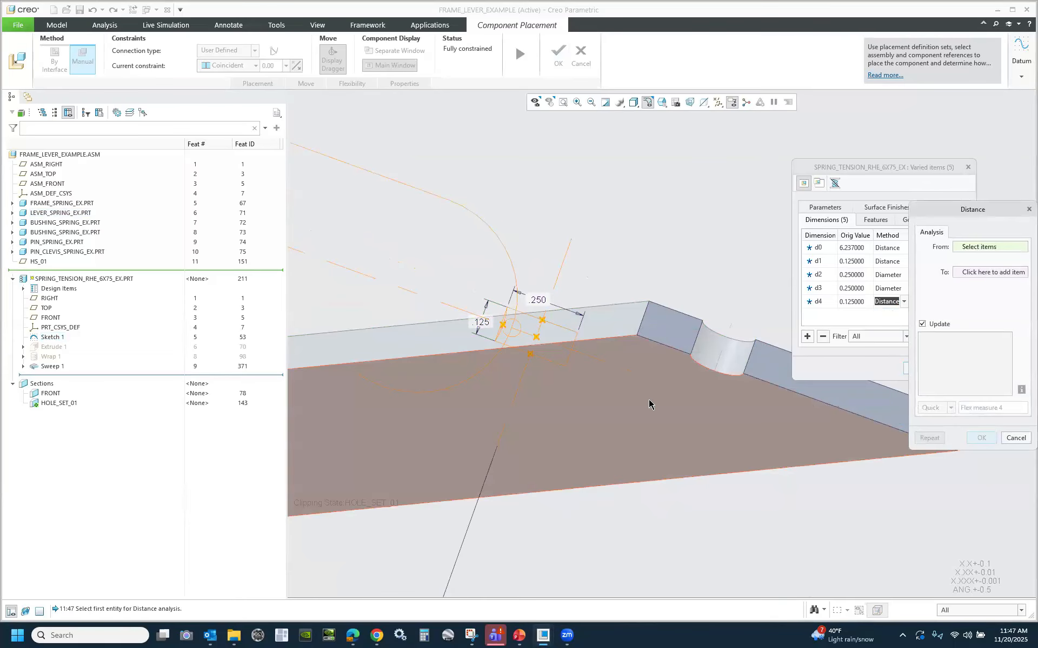
left_click(649, 405)
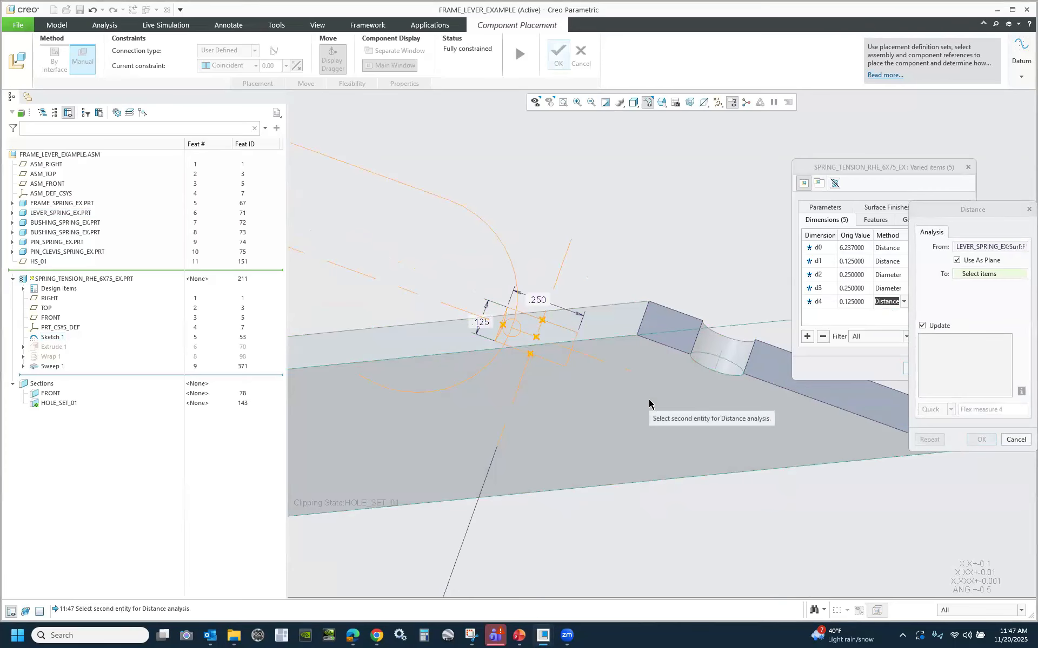
left_click(670, 324)
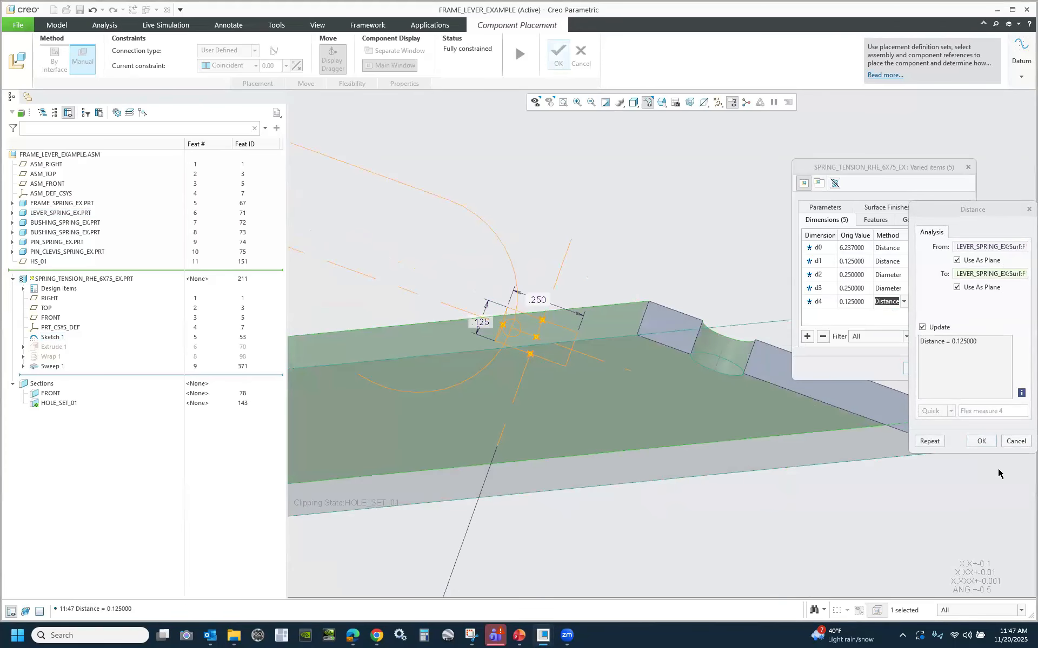
left_click(978, 442)
Accept the spring's varied items and complete its component placement.
left_click(917, 367)
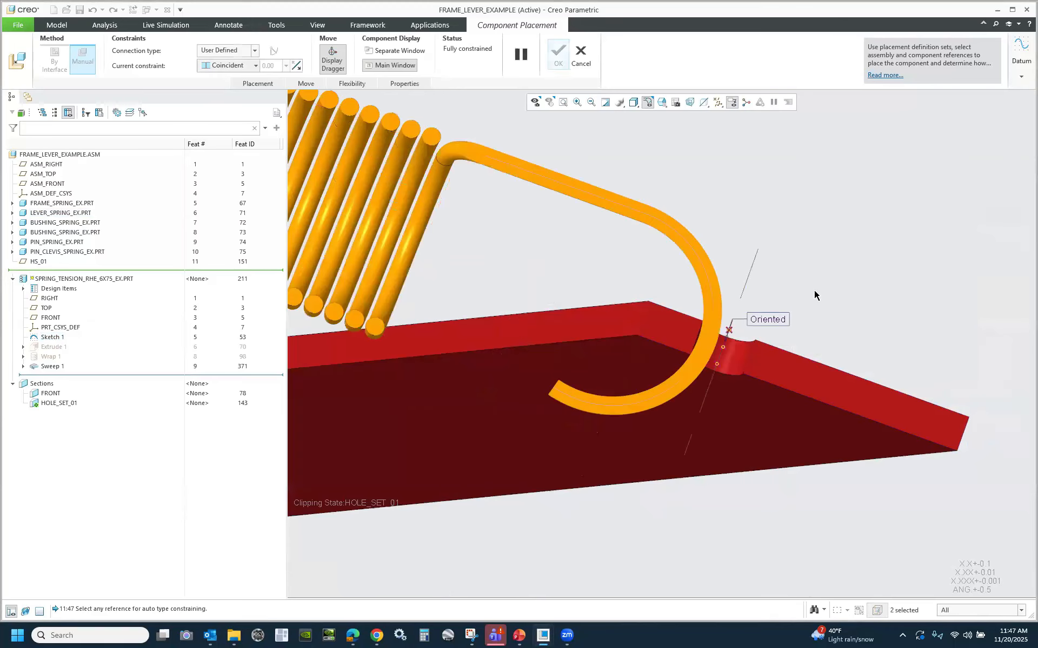
scroll(815, 401, "up", 6)
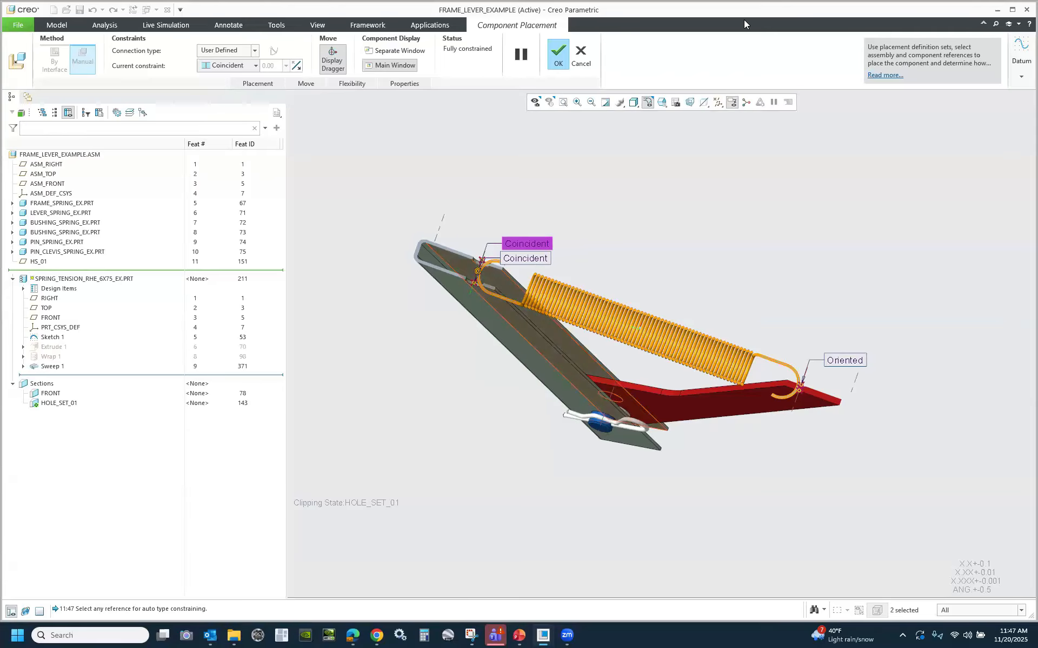
left_click(558, 56)
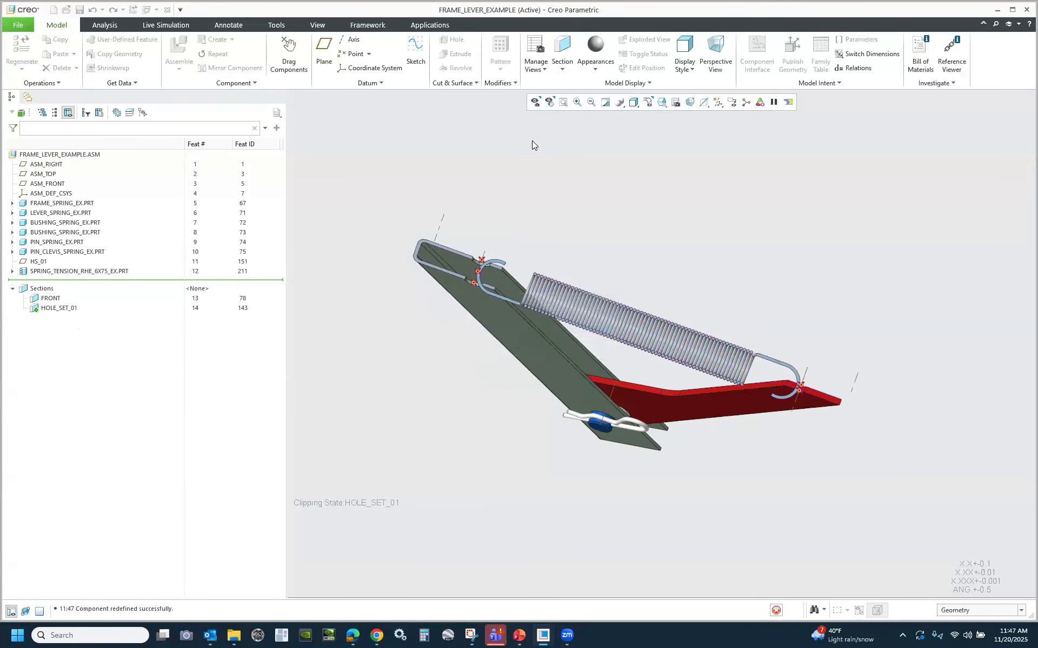
scroll(480, 266, "down", 6)
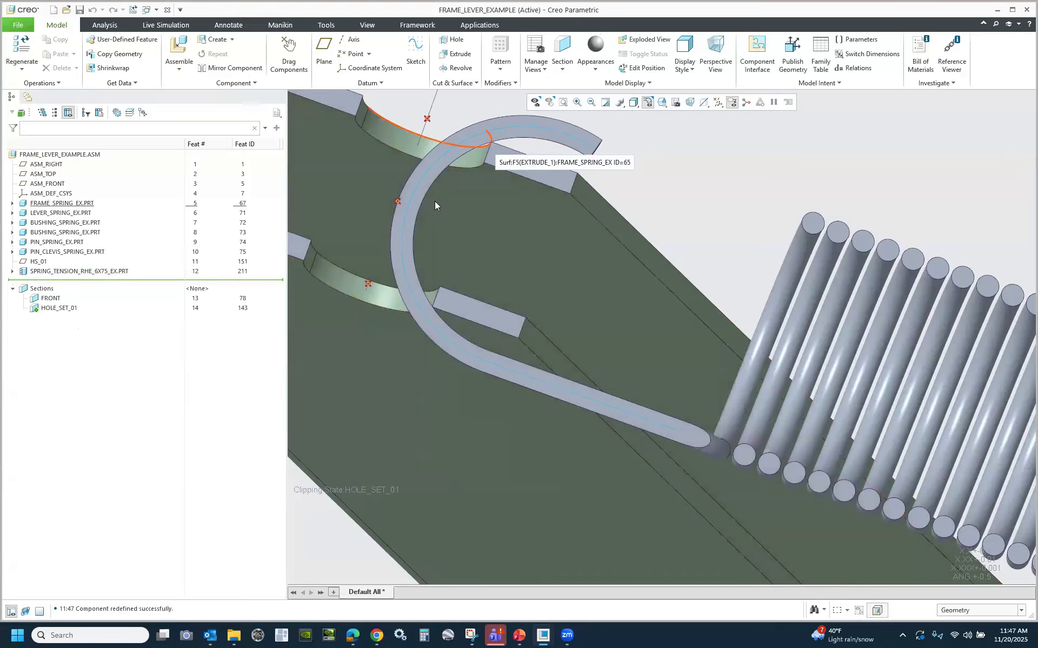
scroll(435, 201, "up", 8)
scroll(741, 307, "down", 5)
scroll(520, 236, "down", 3)
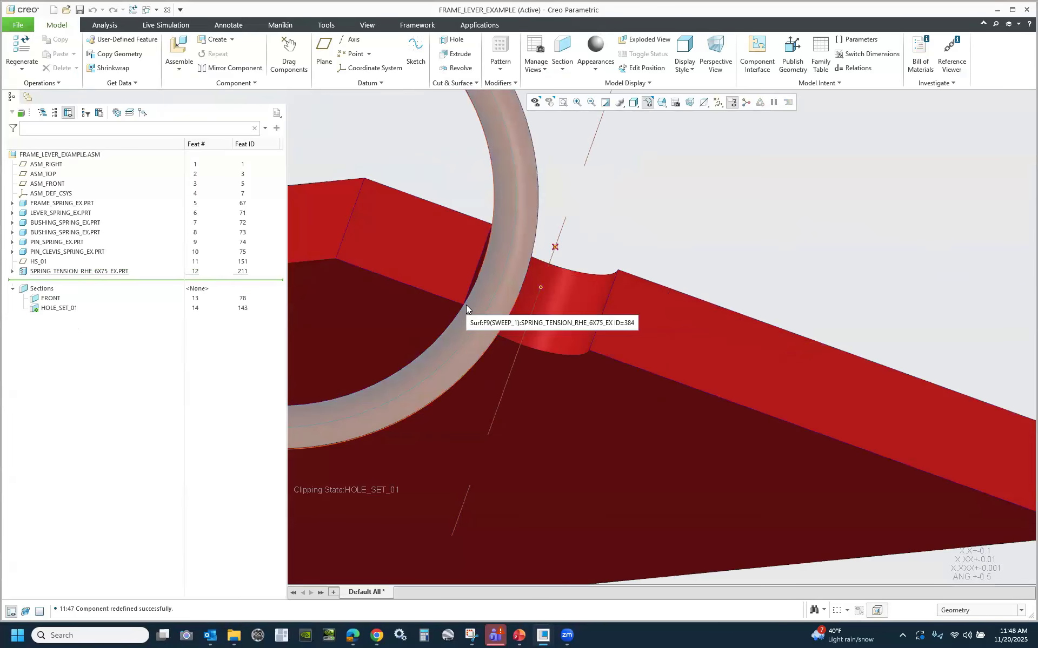
Set the depth of Extrude 1 in LEVER_SPRING_EX.PRT to .25.
left_click(14, 213)
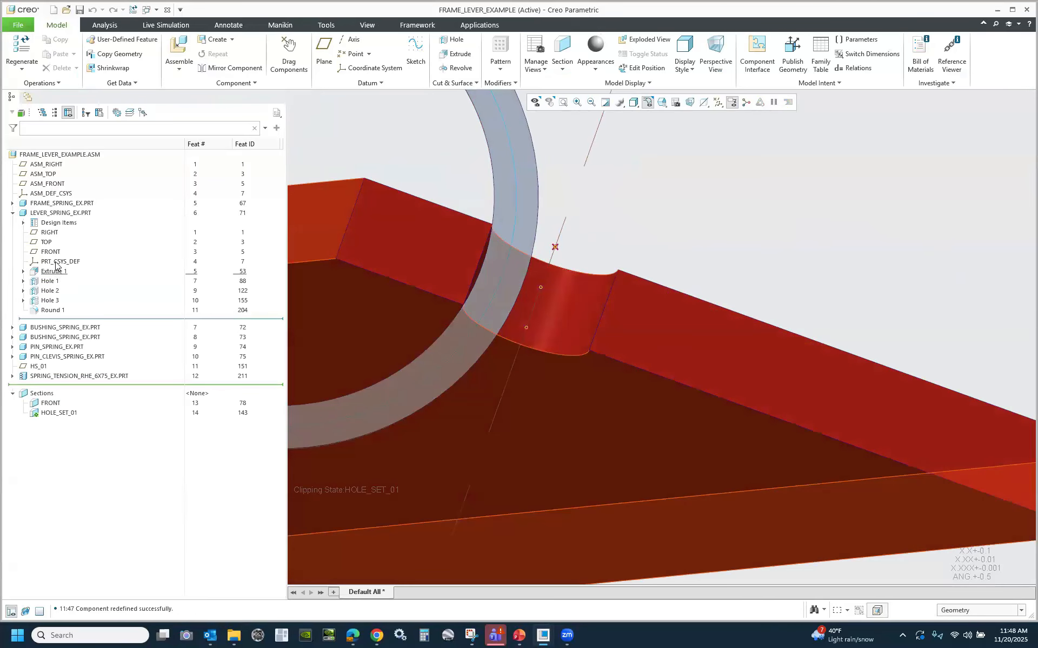
left_click(56, 268)
scroll(877, 298, "down", 3)
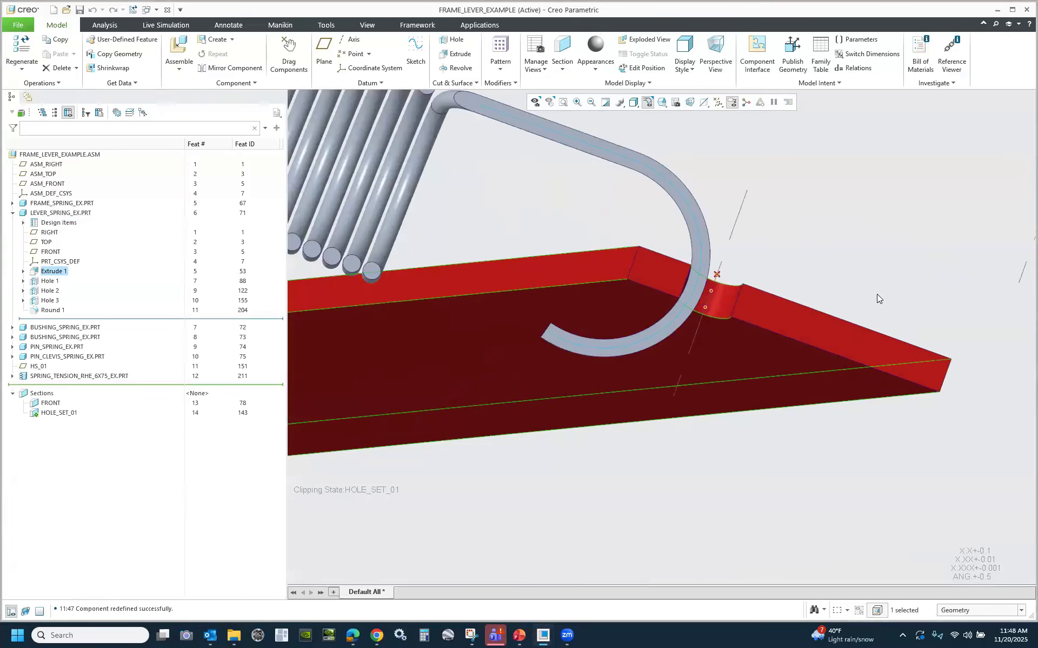
scroll(870, 302, "down", 5)
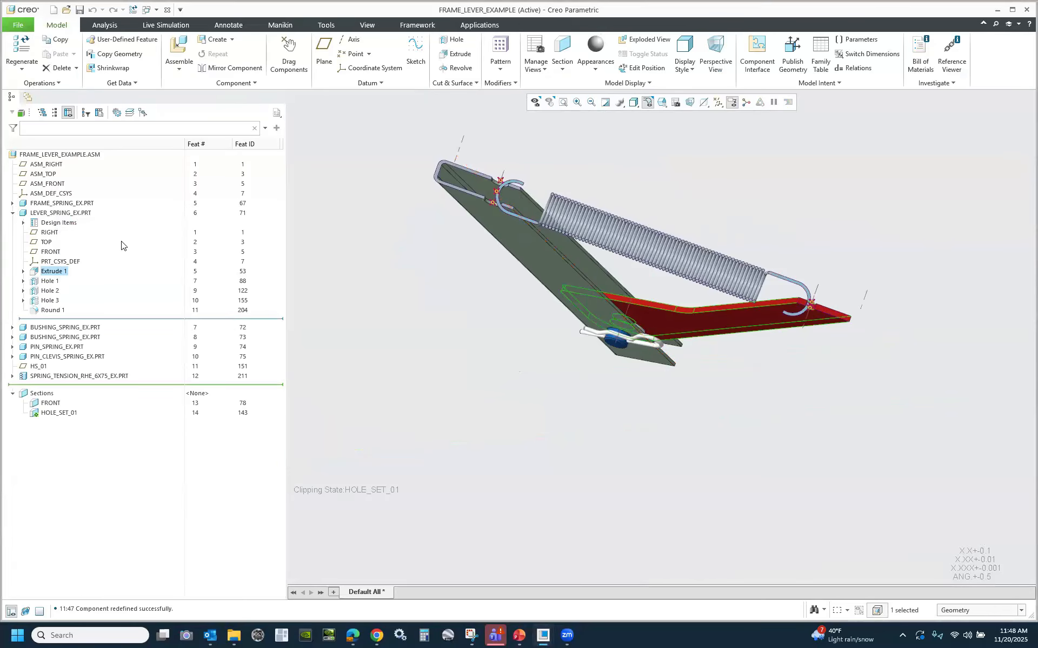
right_click(54, 271)
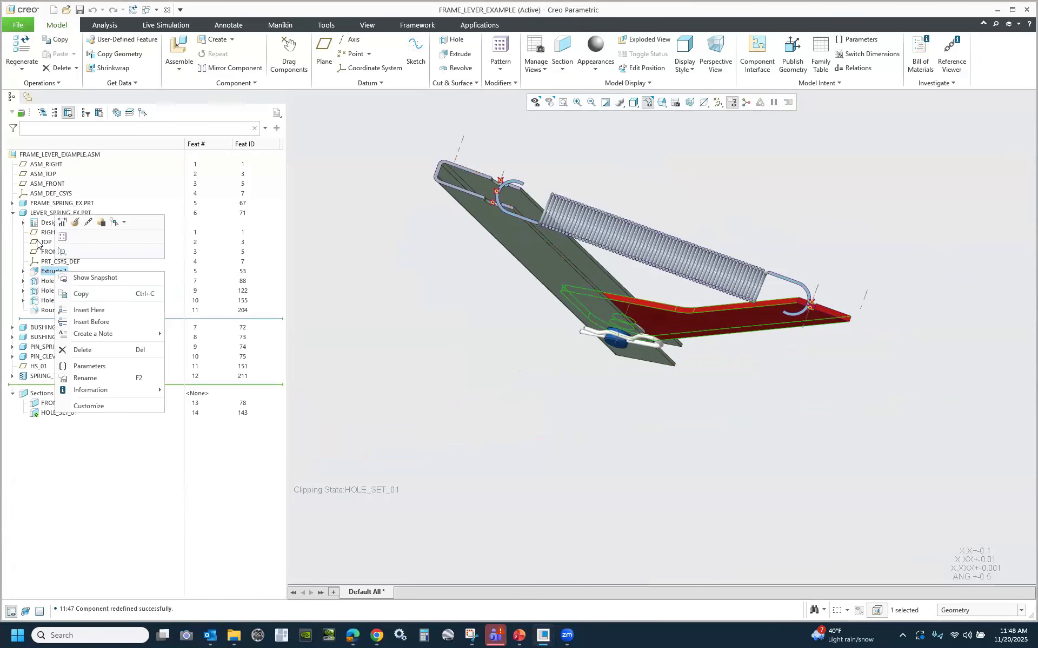
left_click(62, 222)
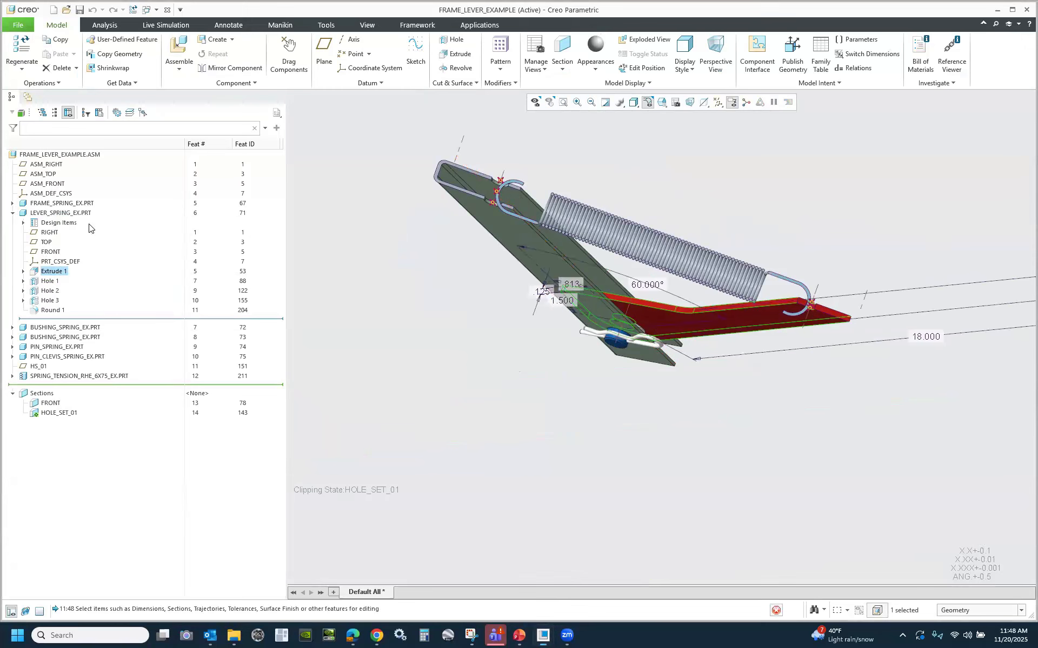
double_click(543, 292)
key("BackSpace")
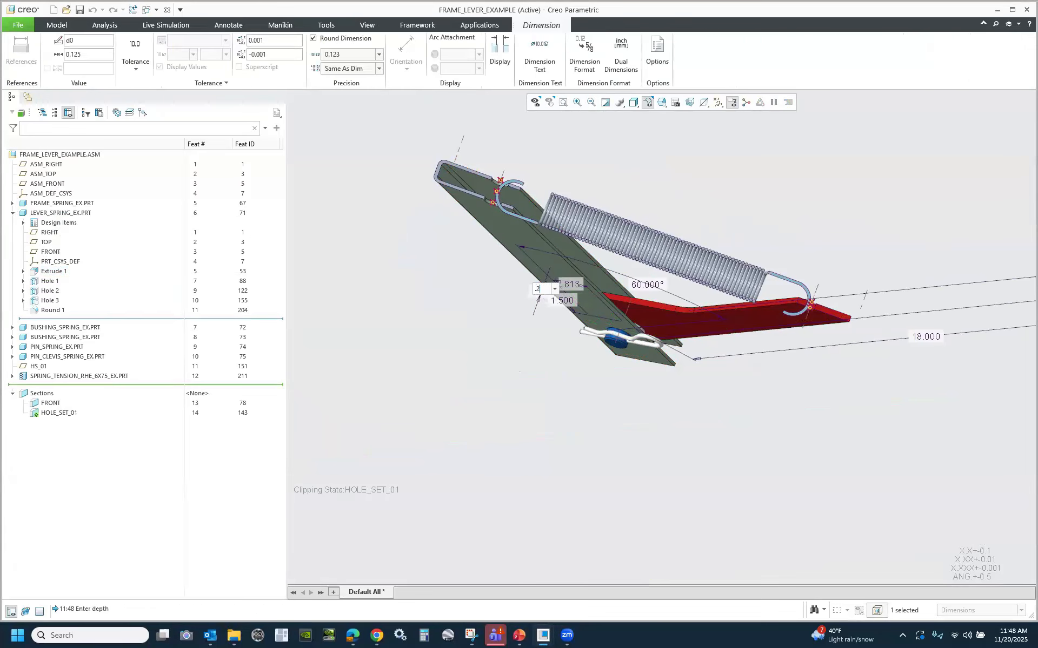
type(".25")
key("Return")
Regenerate the assembly so the flexible spring updates to the modified lever.
scroll(778, 303, "up", 5)
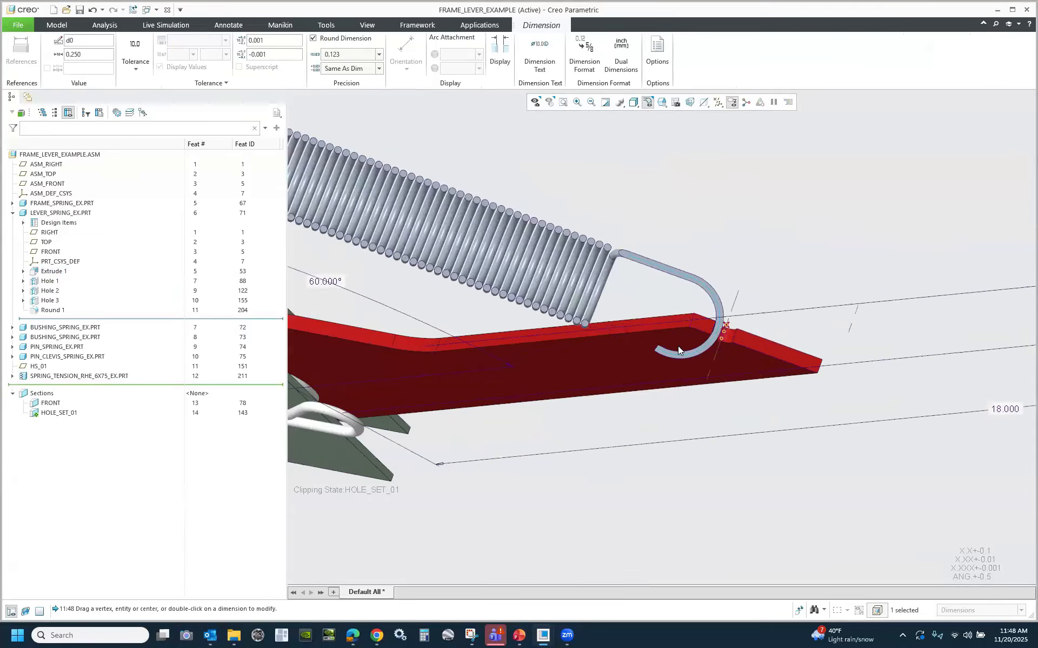
scroll(779, 293, "up", 1)
left_click(133, 10)
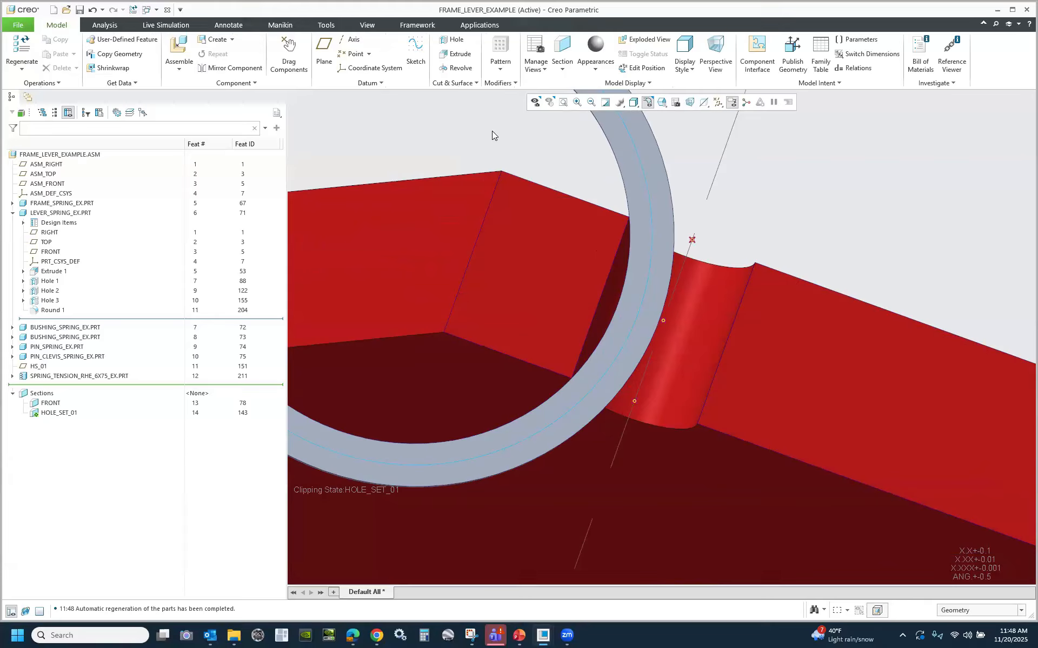
Switch to the Badgerland_UG_Fall_2025.pptx presentation in PowerPoint.
left_click(519, 636)
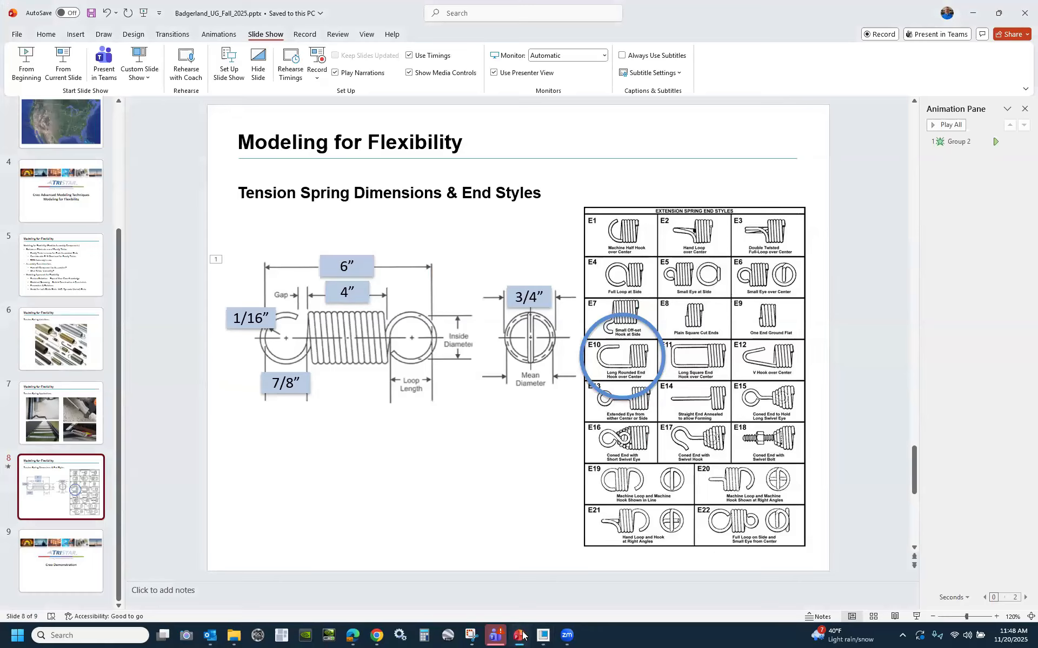
Switch back to FRAME_LEVER_EXAMPLE in Creo Parametric and deactivate the HOLE_SET_01 section.
left_click(521, 636)
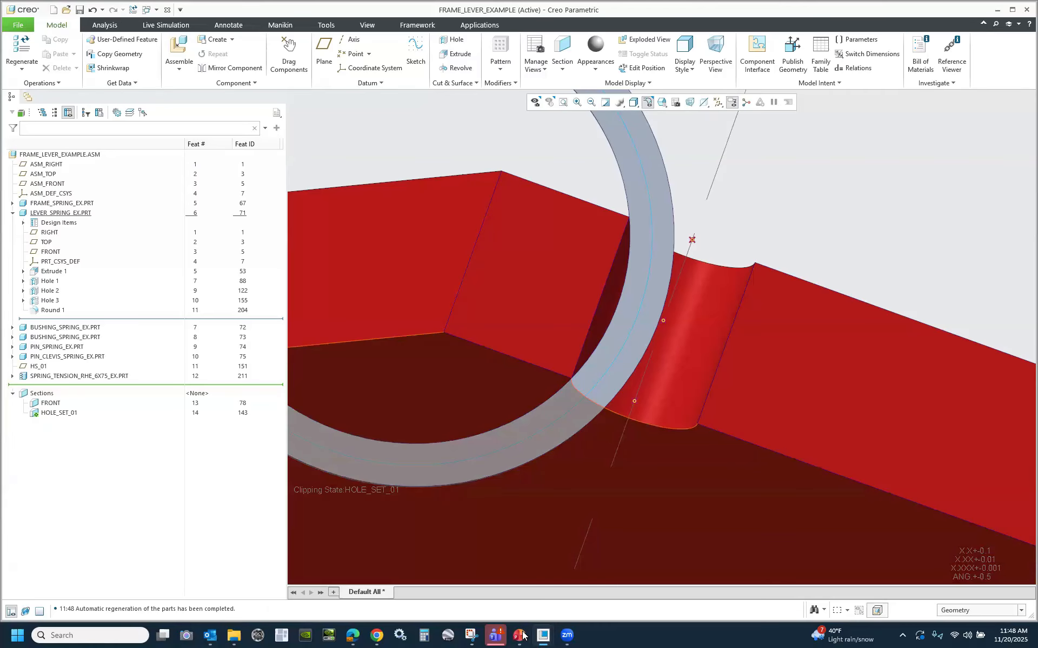
scroll(722, 344, "down", 5)
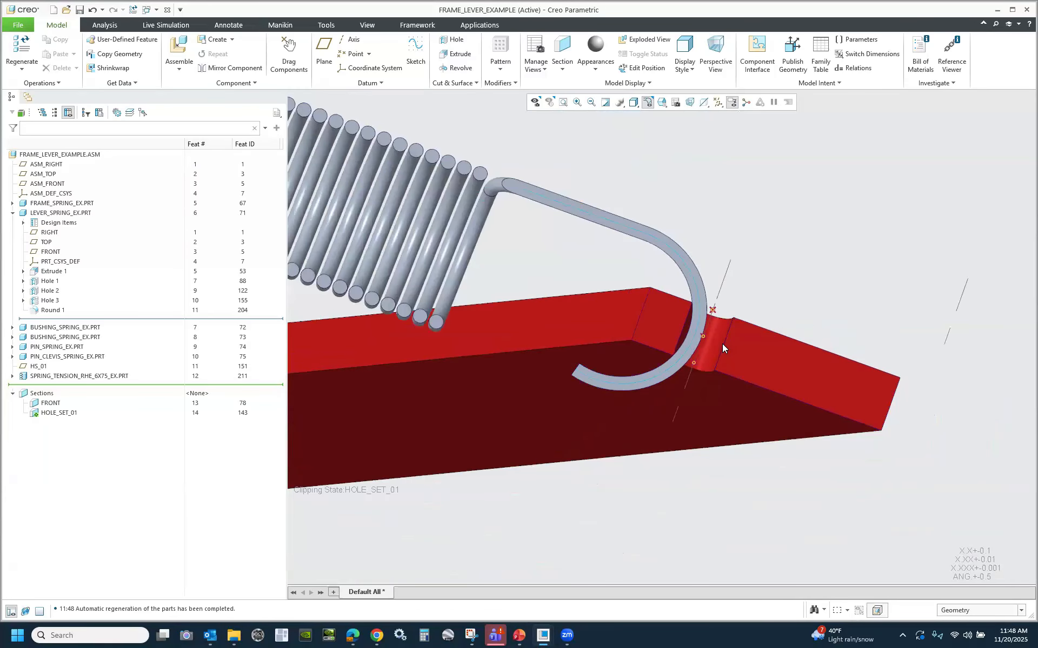
scroll(722, 343, "down", 1)
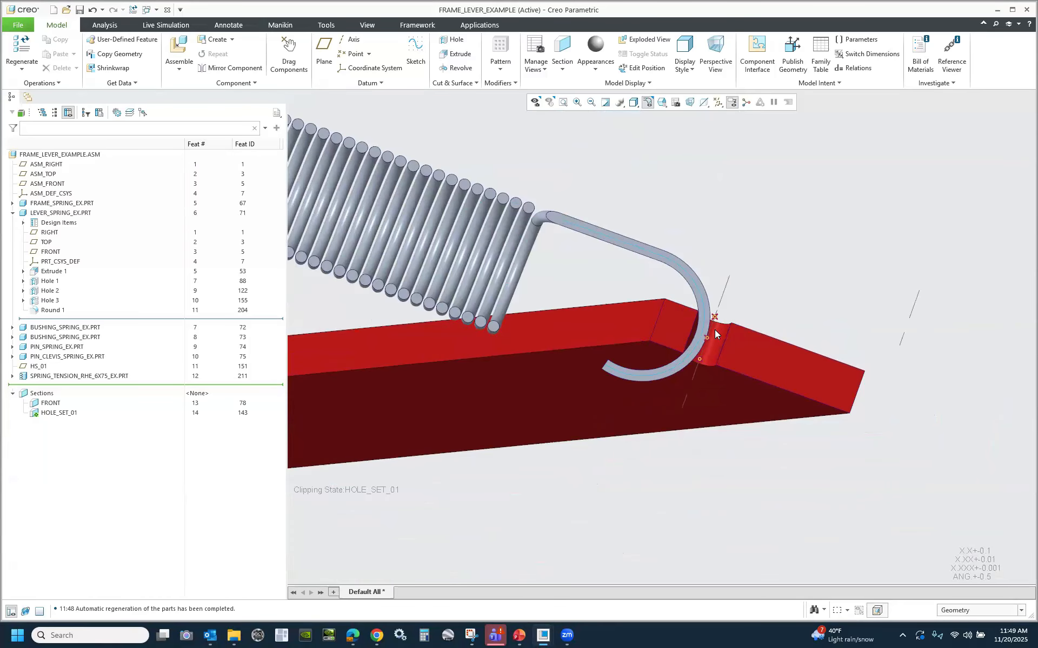
left_click(60, 412)
left_click(69, 362)
scroll(706, 350, "down", 3)
left_click(759, 424)
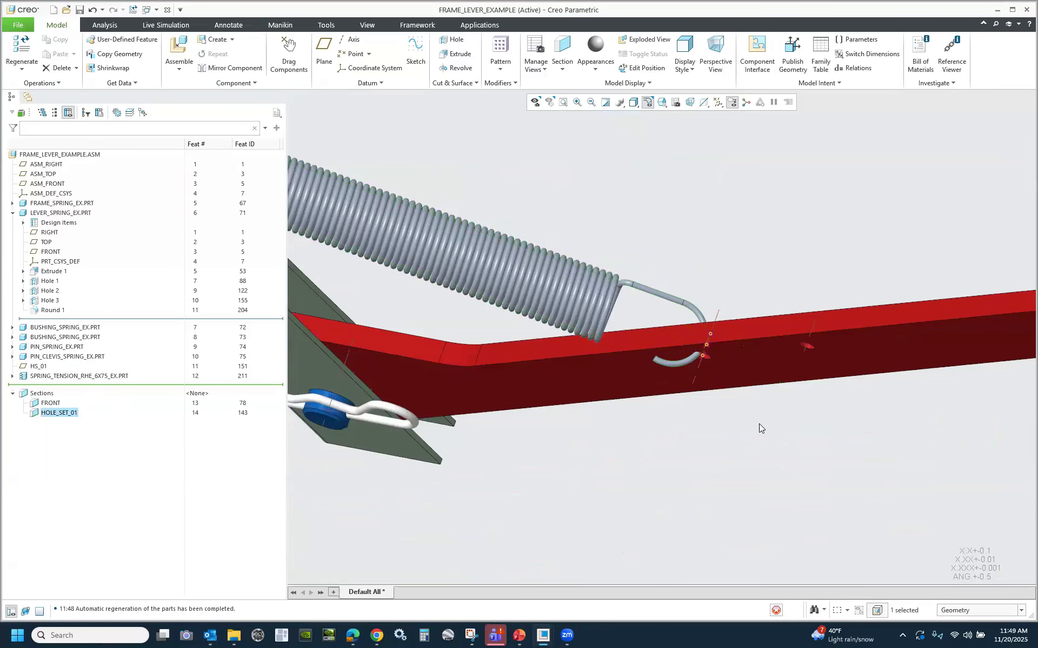
Set the placement angle of LEVER_SPRING_EX.PRT to 15 degrees and regenerate the assembly.
middle_click_drag(714, 459, 679, 424)
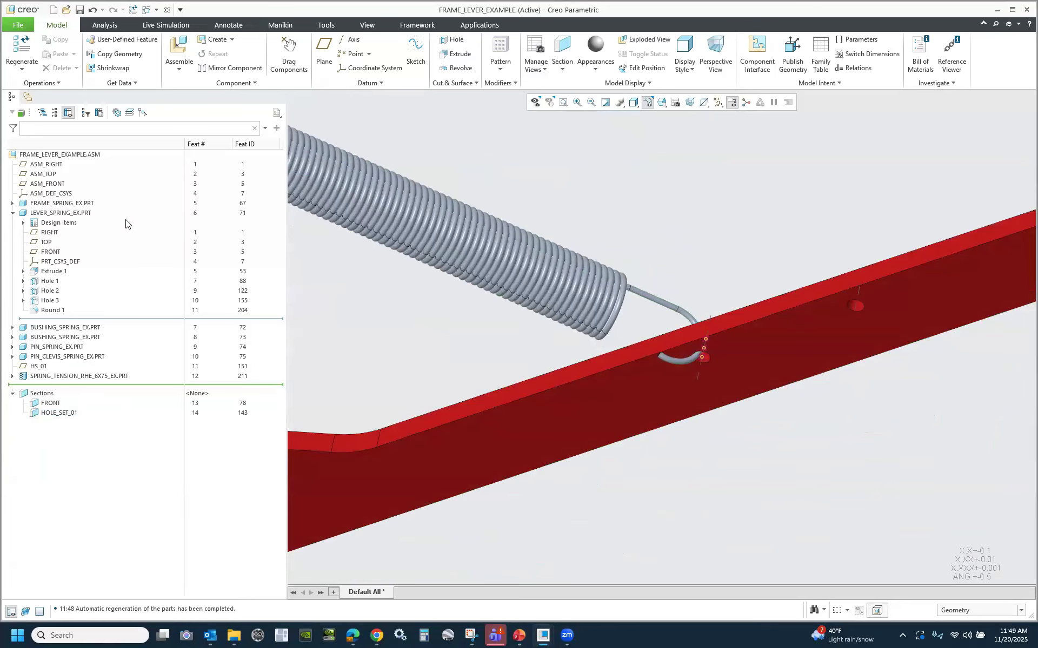
left_click(71, 213)
left_click(97, 181)
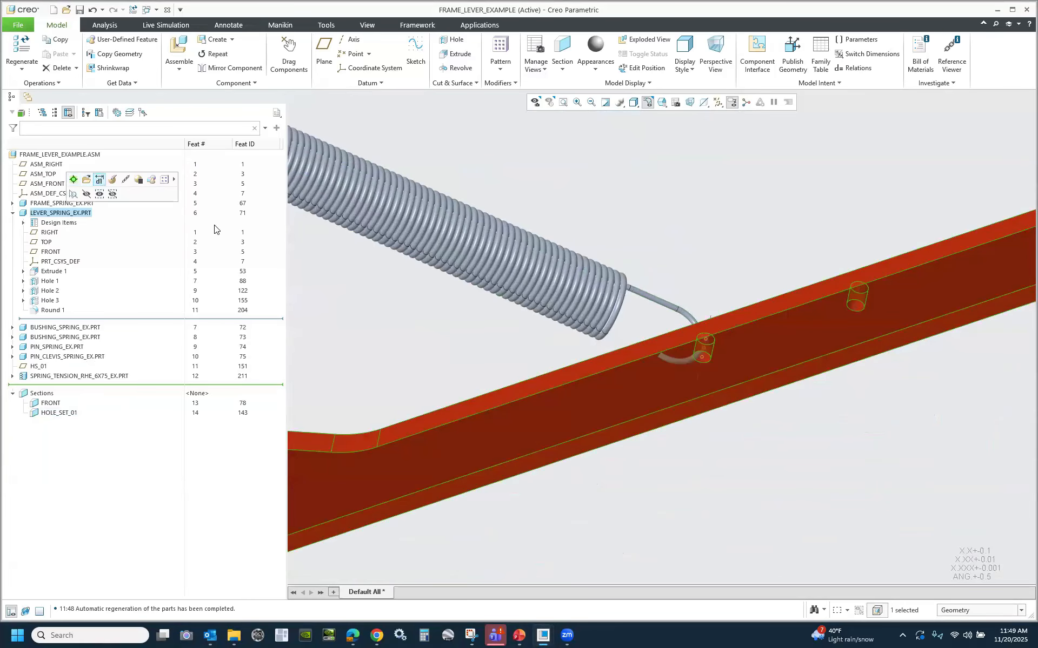
middle_click_drag(795, 376, 480, 518)
double_click(477, 517)
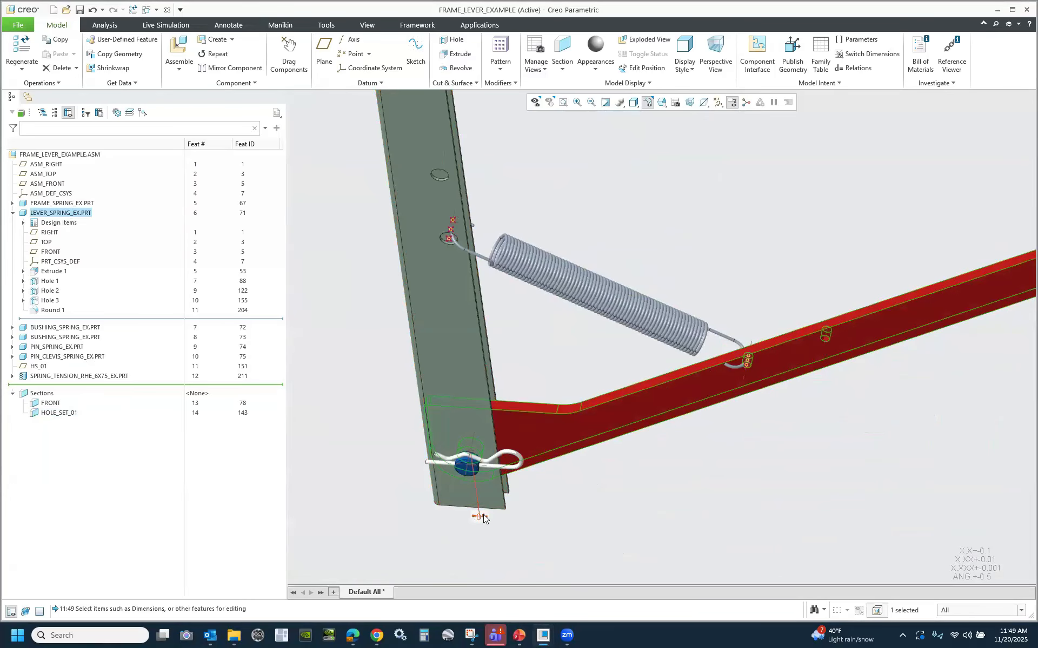
type("15")
key("Return")
left_click(133, 9)
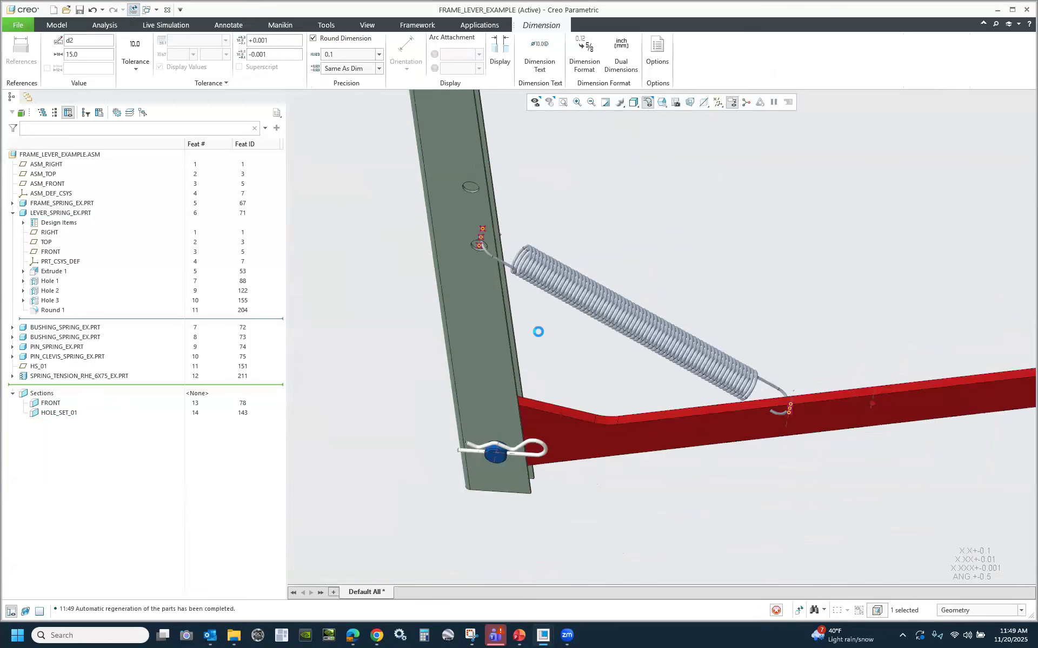
left_click(538, 331)
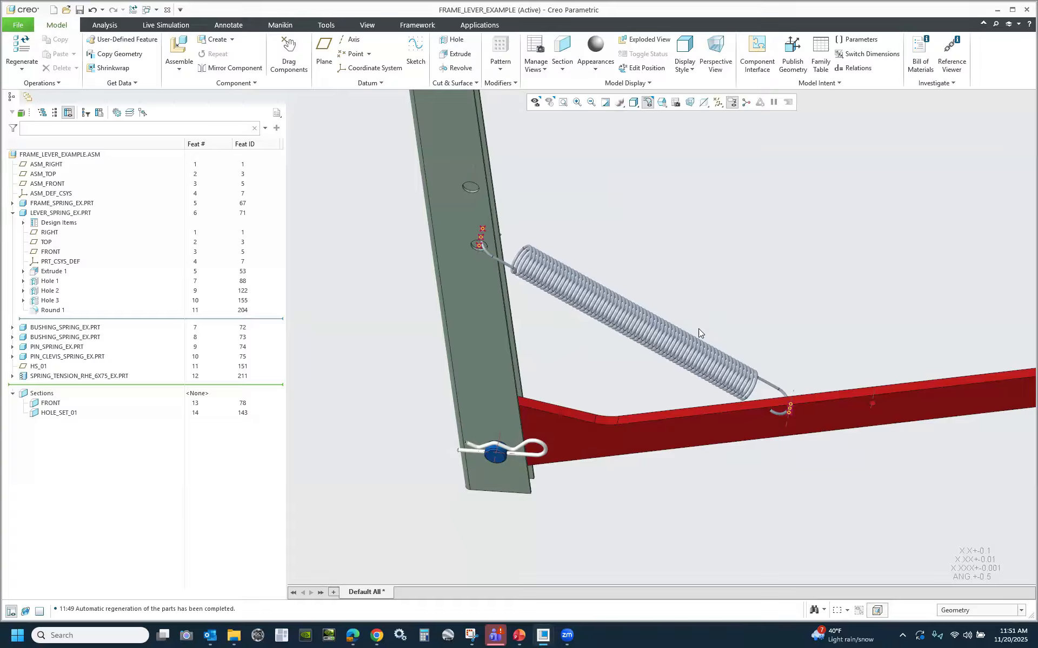
Orient the assembly to the saved FRONT view to see the spring between frame and lever.
left_click(675, 103)
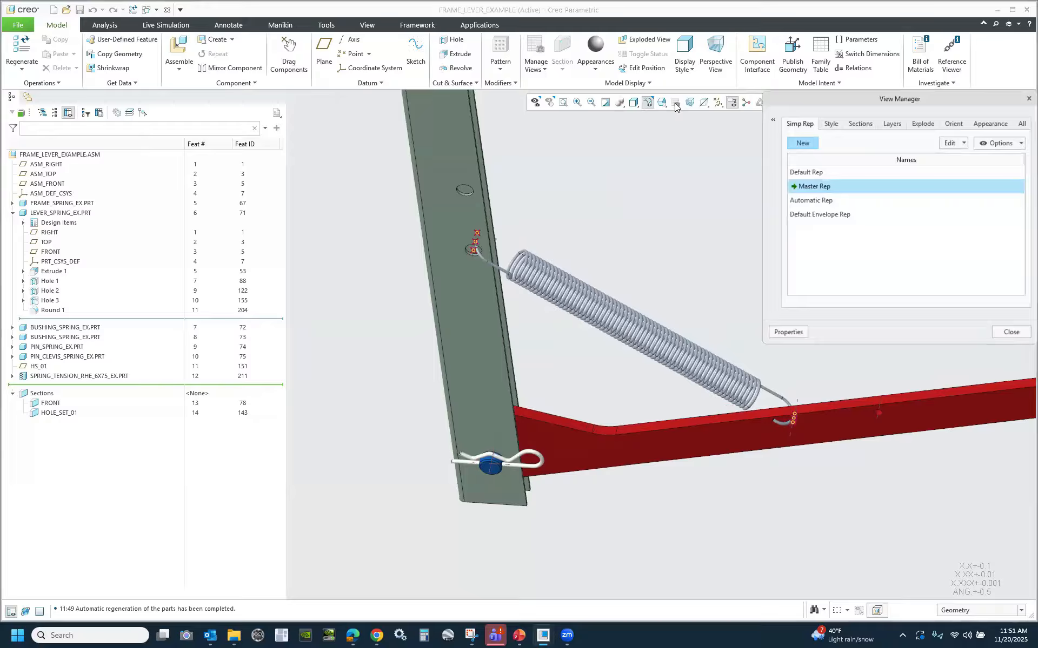
left_click(1029, 99)
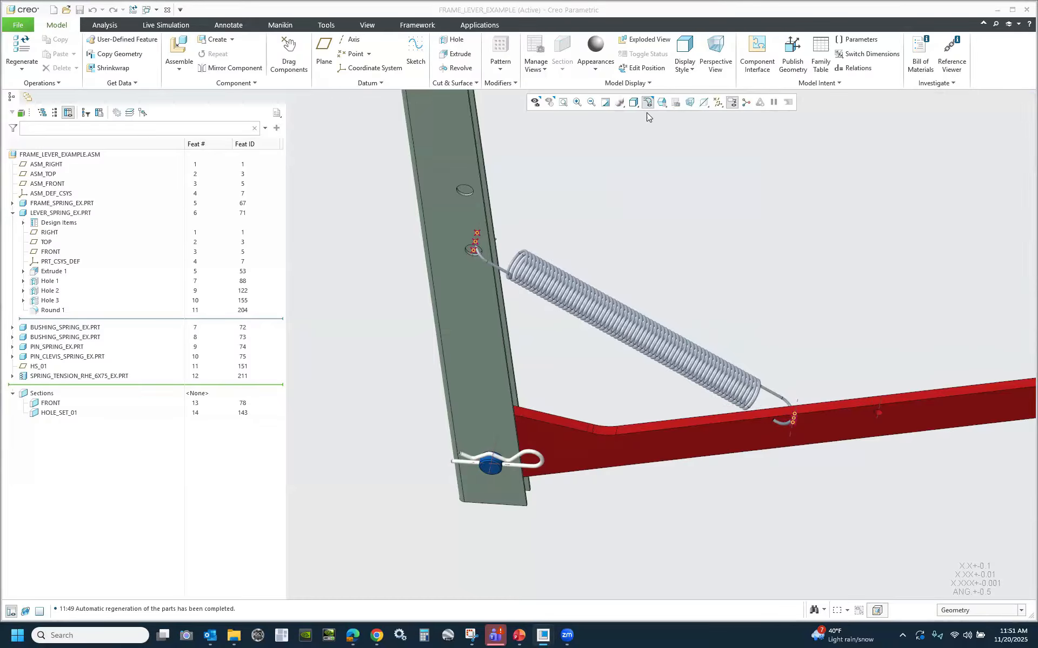
left_click(662, 103)
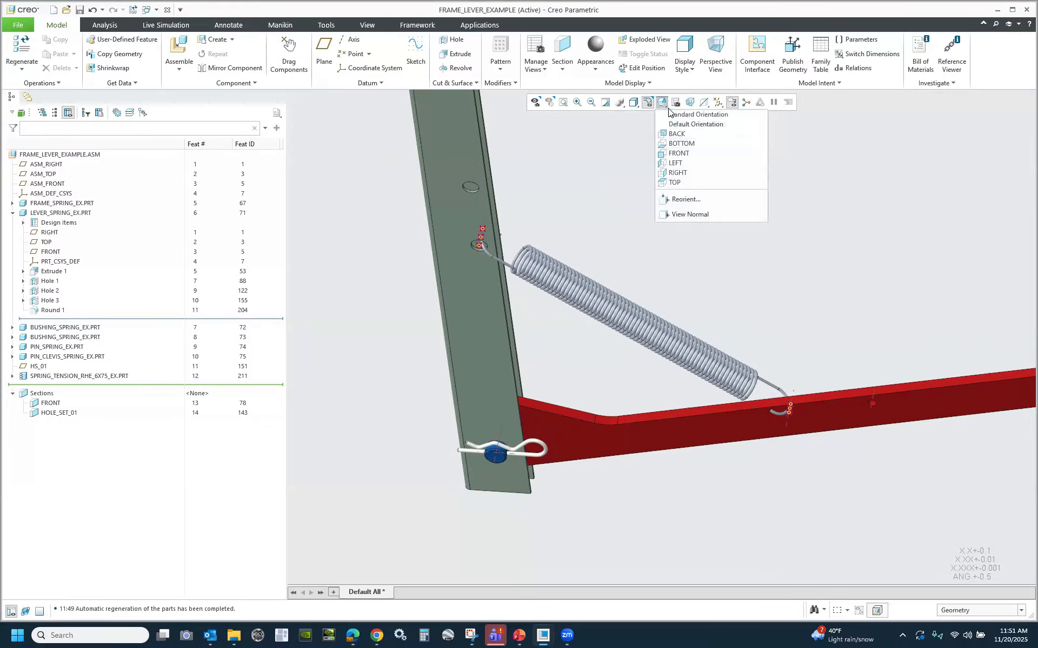
left_click(677, 156)
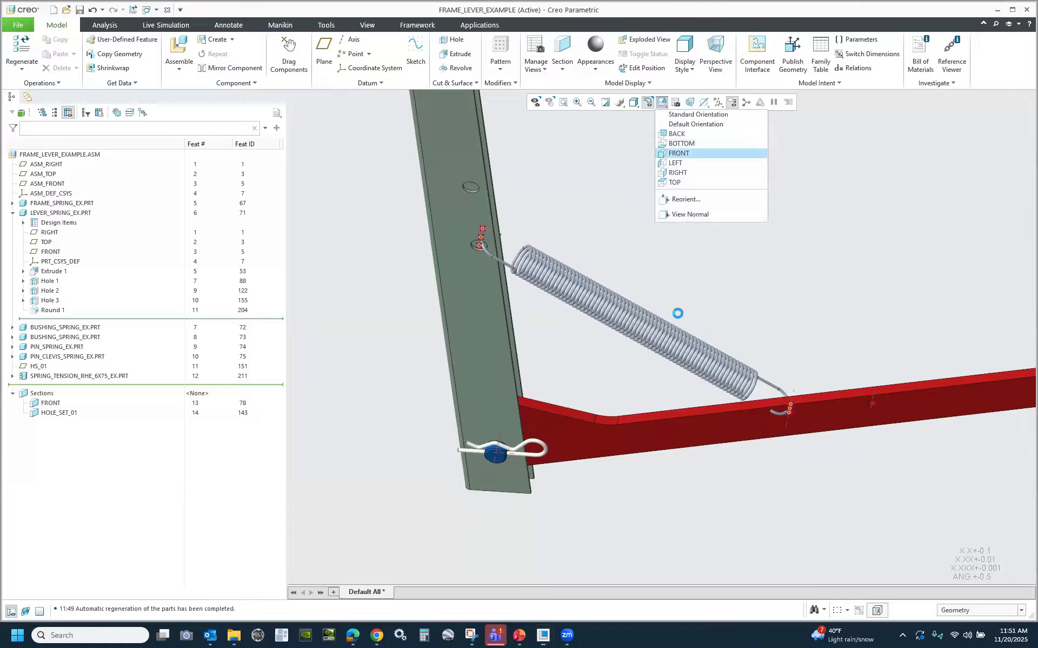
scroll(606, 340, "up", 4)
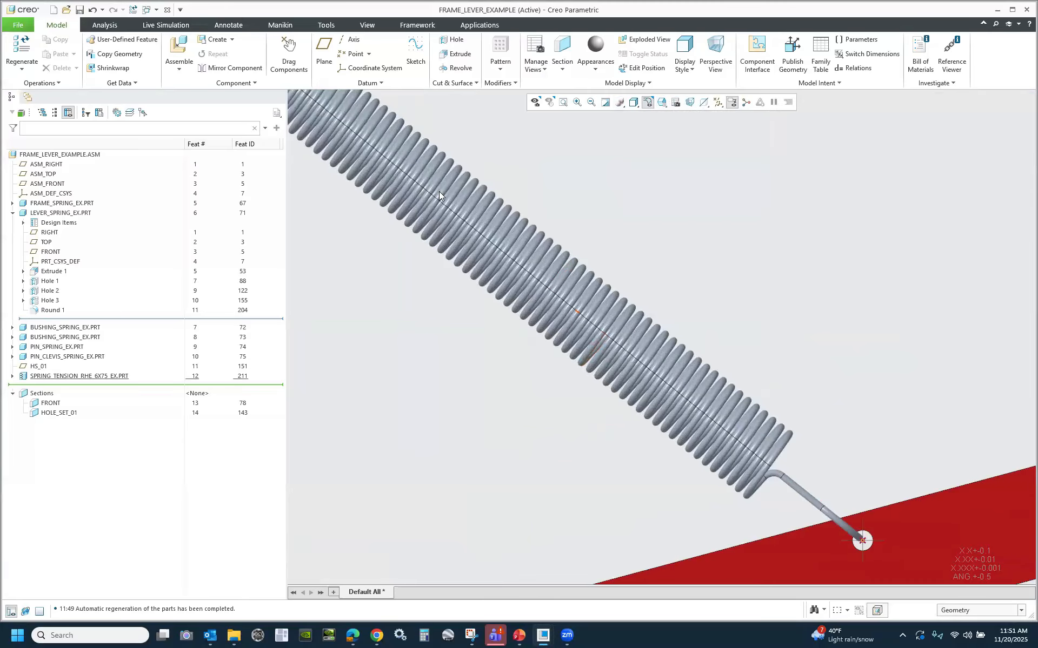
scroll(622, 210, "down", 3)
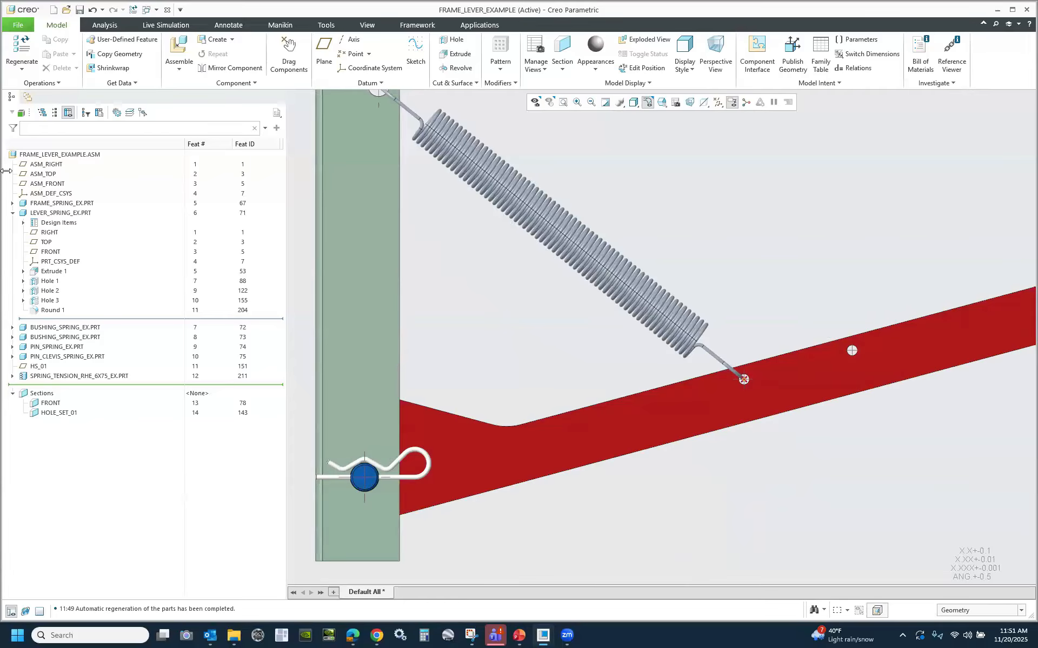
Set the placement angle of LEVER_SPRING_EX.PRT to 30 degrees, regenerate the assembly and inspect the stretched spring coils.
left_click(54, 213)
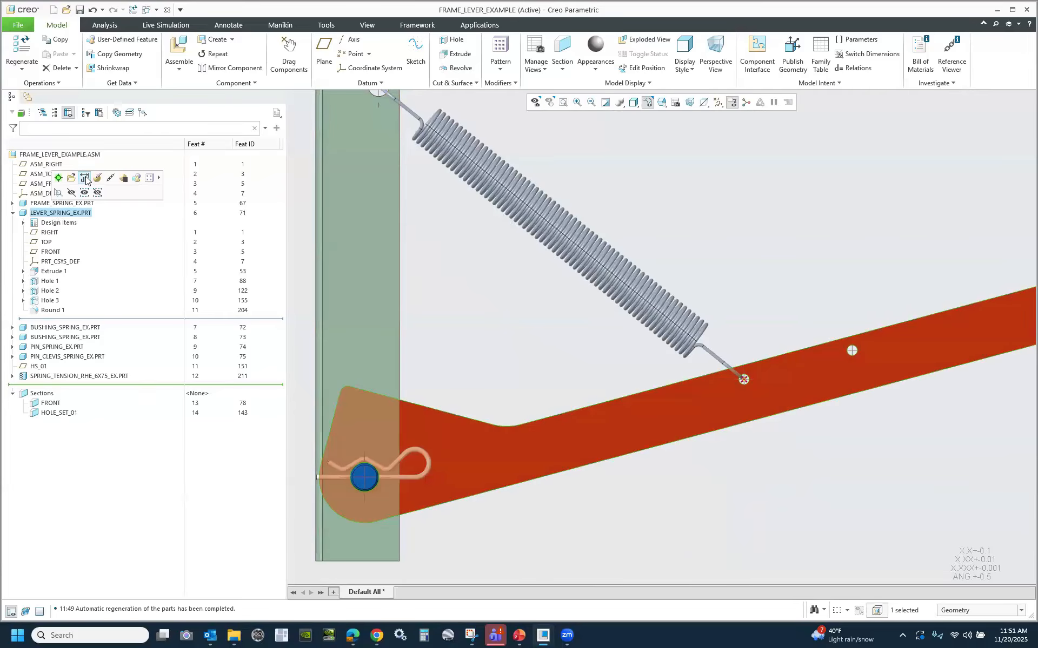
left_click(85, 179)
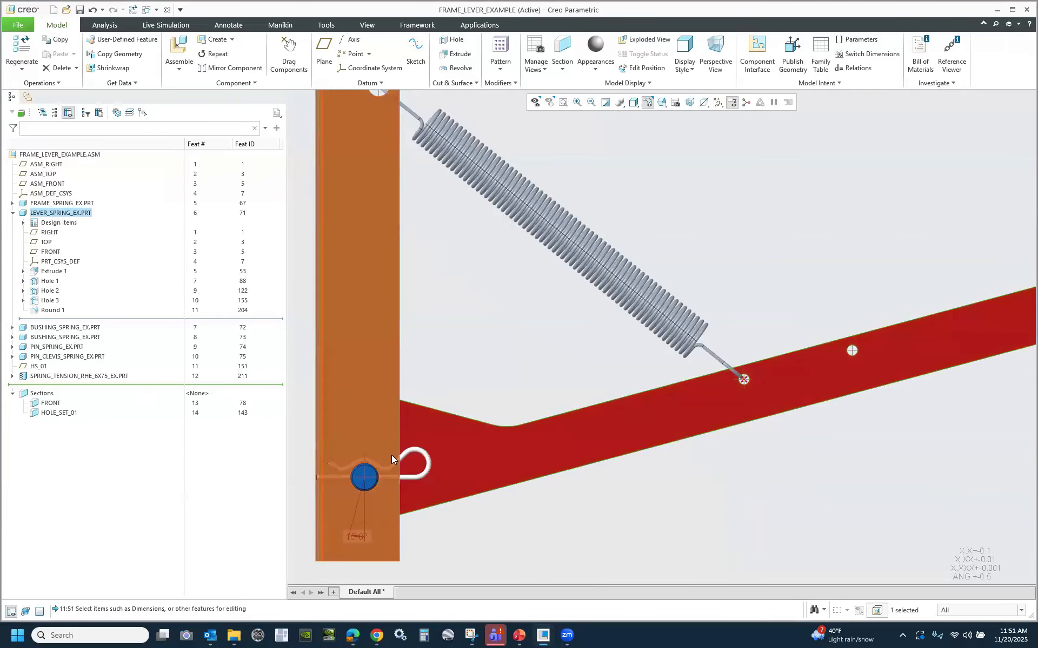
double_click(358, 536)
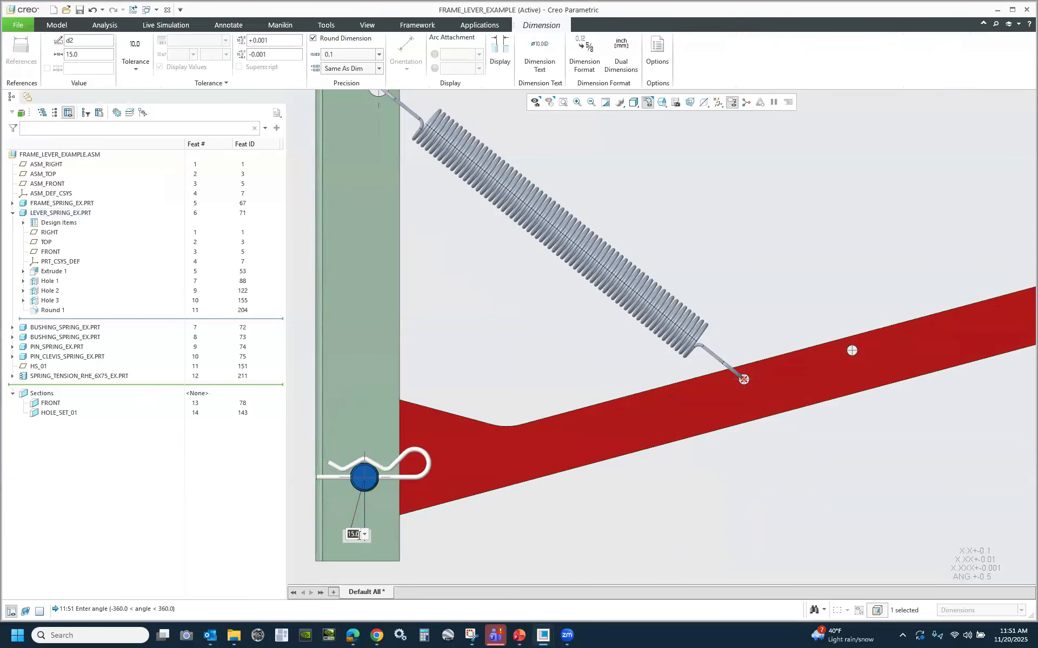
type("30")
key("Return")
scroll(687, 303, "down", 5)
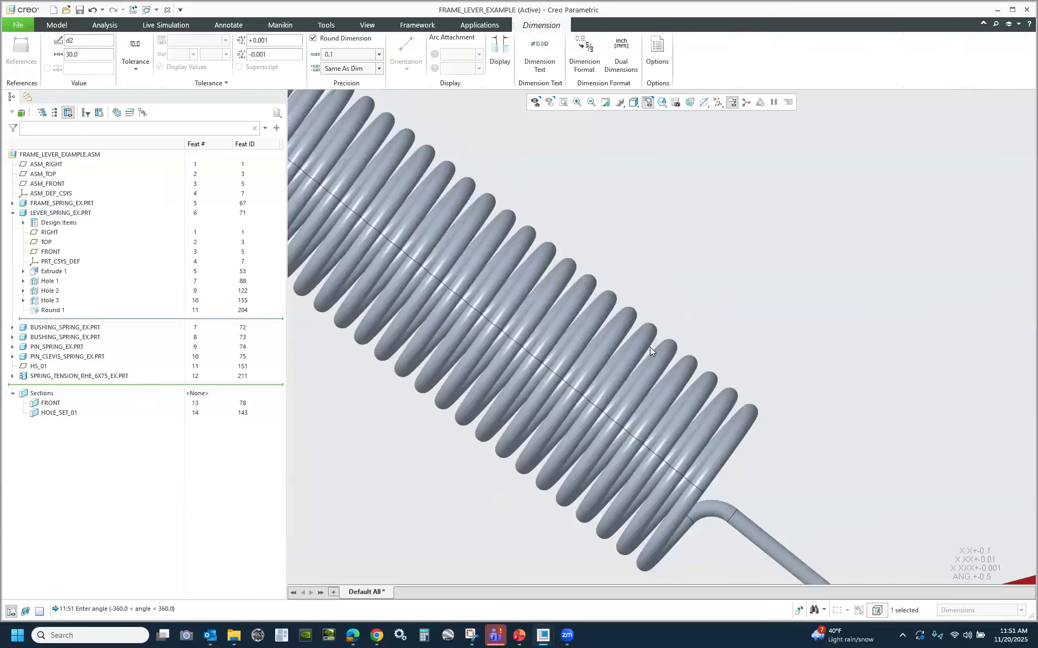
left_click(133, 10)
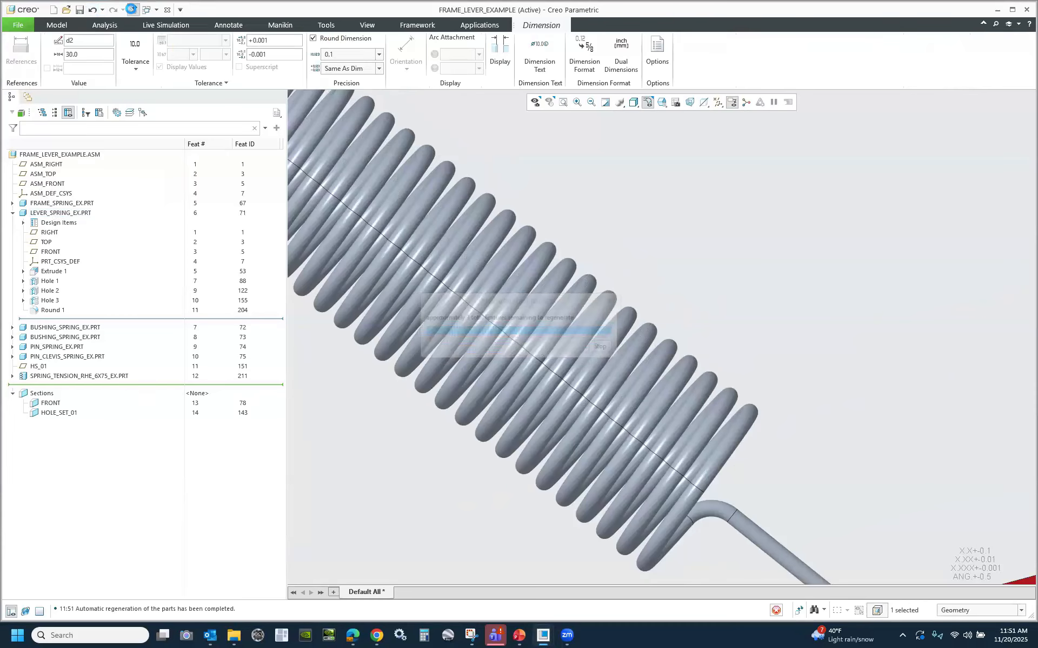
left_click(908, 294)
scroll(908, 294, "up", 3)
scroll(674, 405, "down", 5)
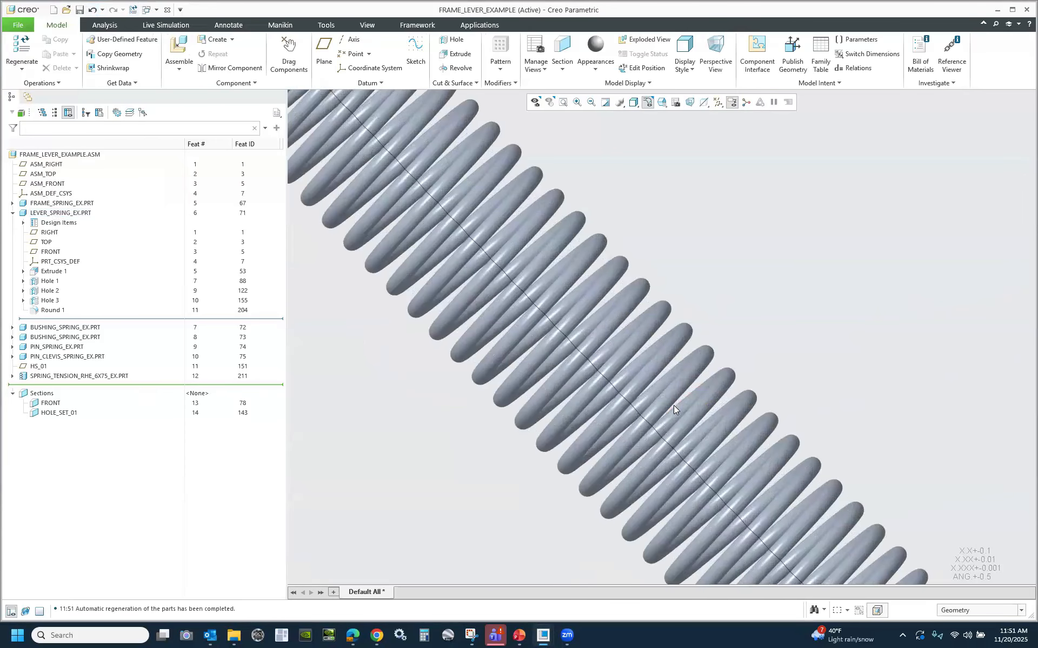
scroll(738, 385, "up", 6)
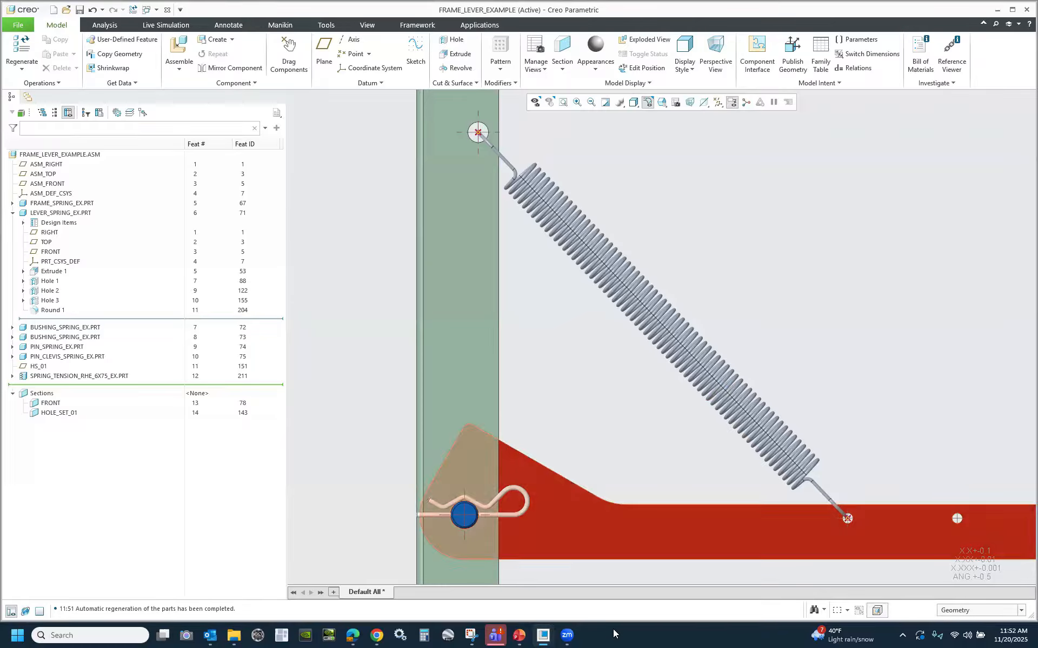
Look at the SCREW_CLAMP_SZ-20 part window and switch to the HOSE_CLAMP_EX assembly window.
mouse_move(543, 637)
left_click(591, 599)
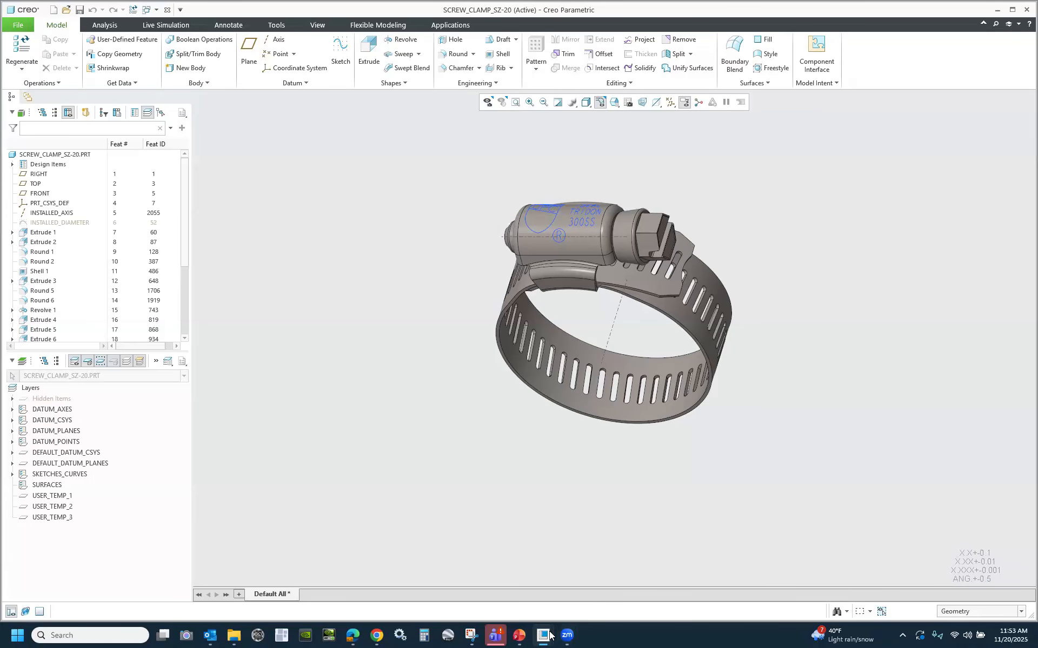
mouse_move(543, 636)
left_click(493, 592)
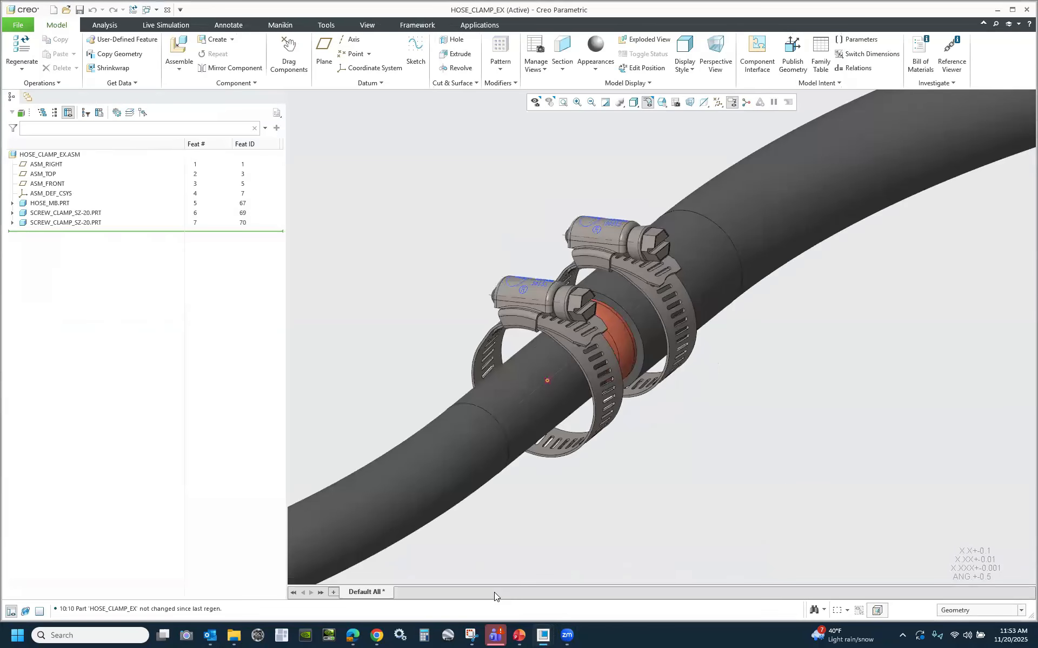